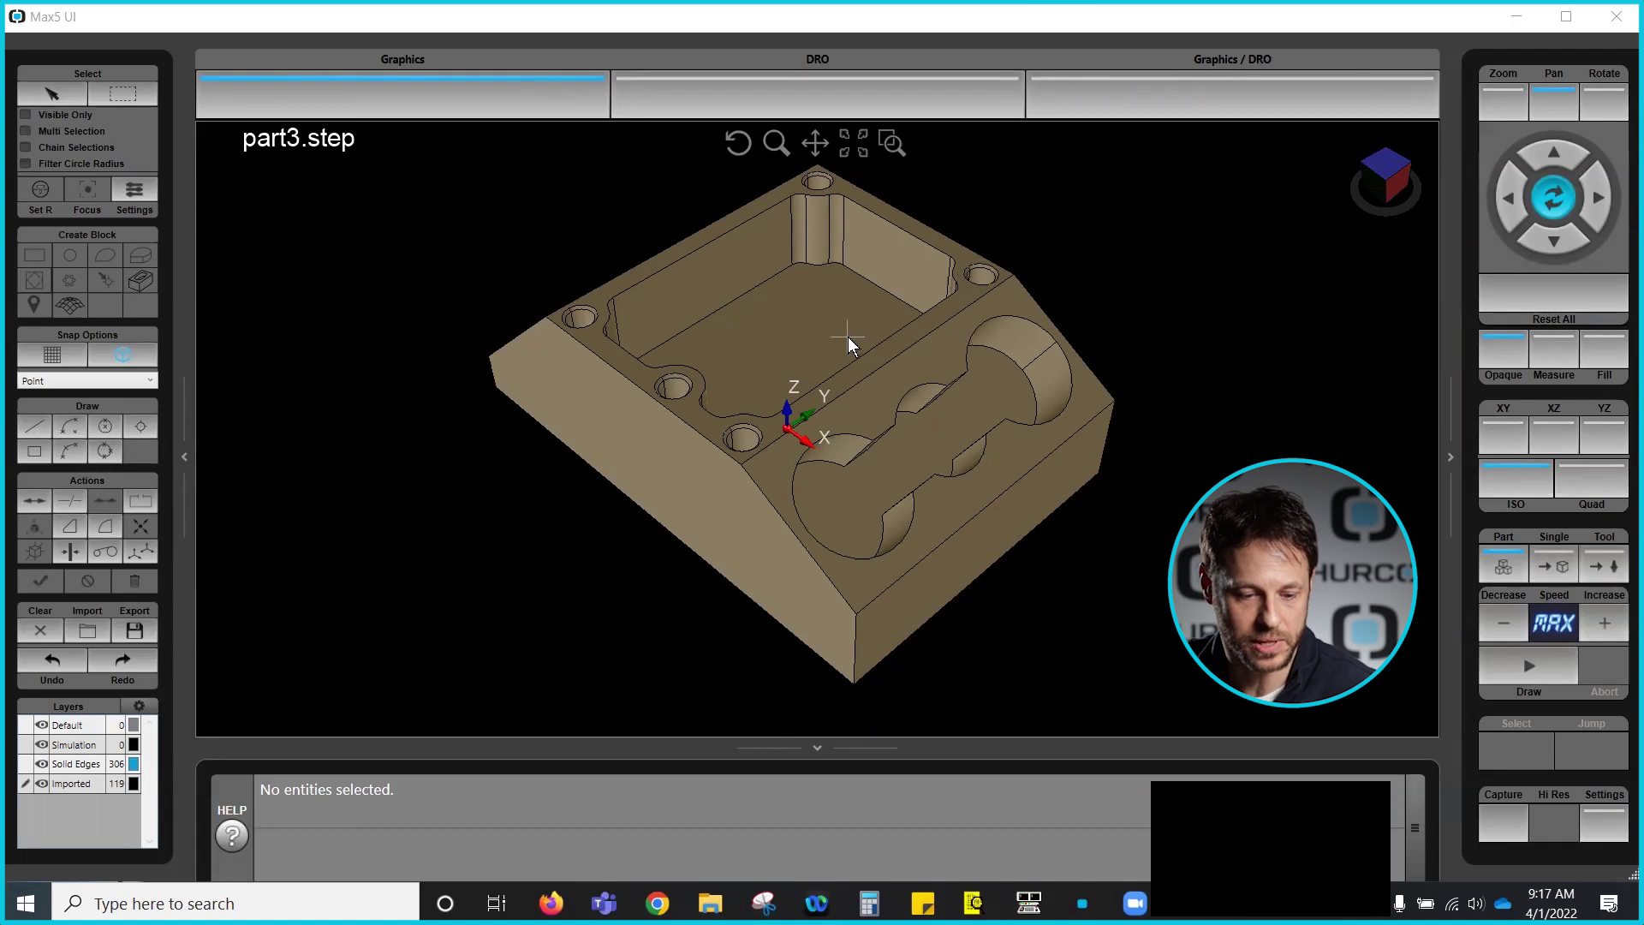
Step: Move part zero to the front-right corner of the part's top face using the End snap option
scroll(837, 325, up, 1)
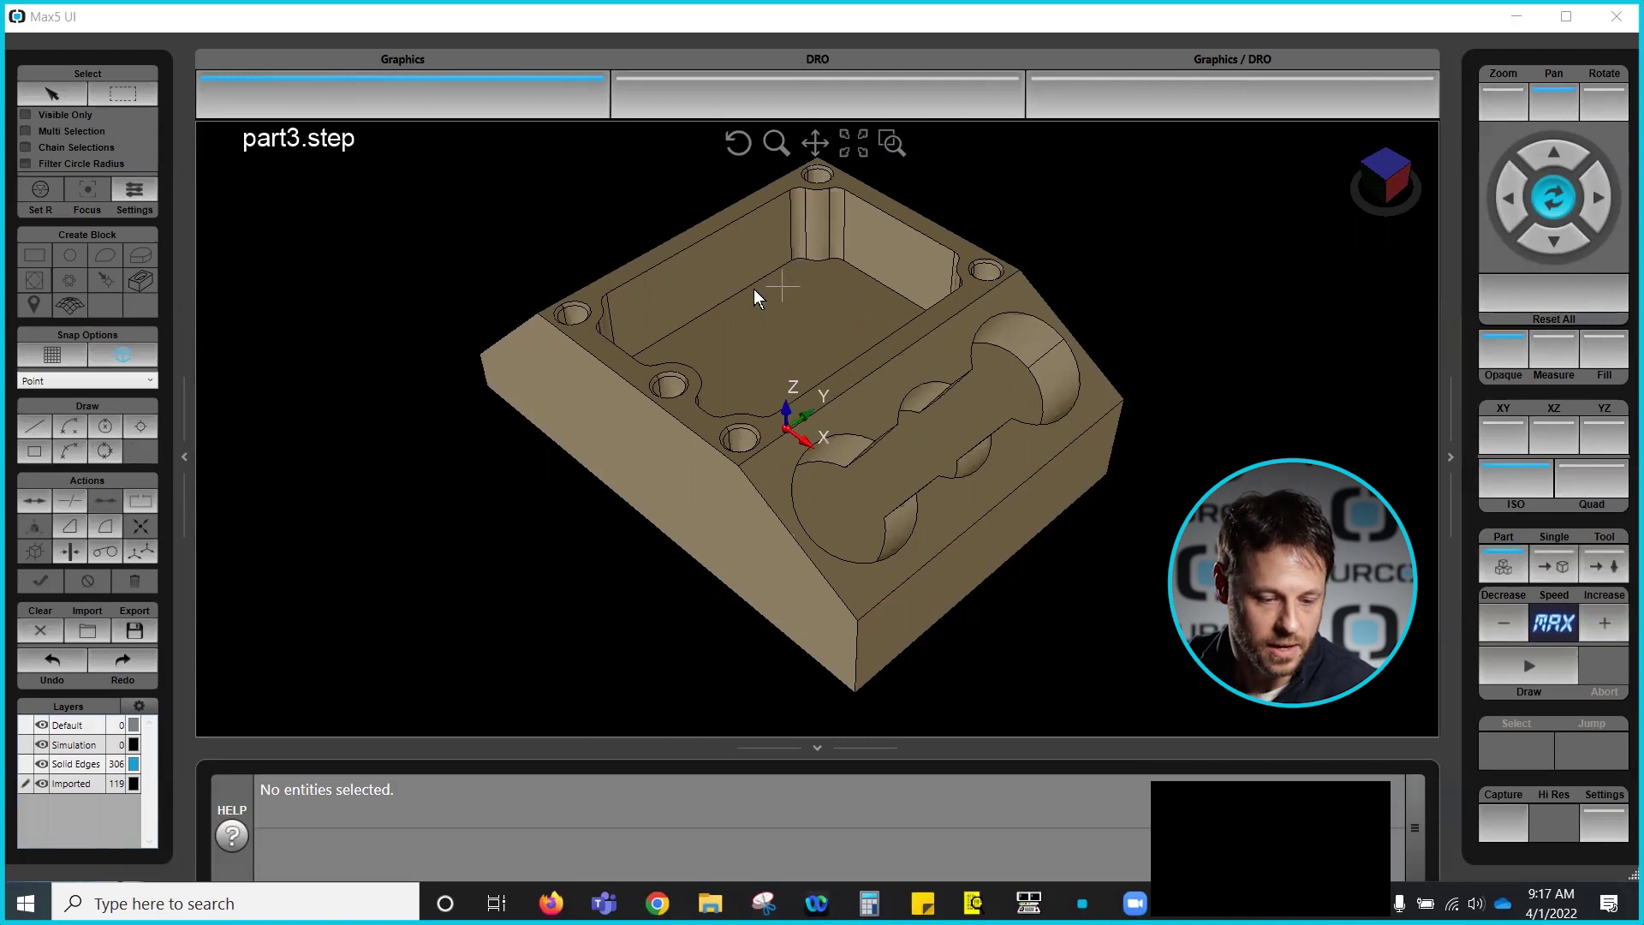
click(144, 543)
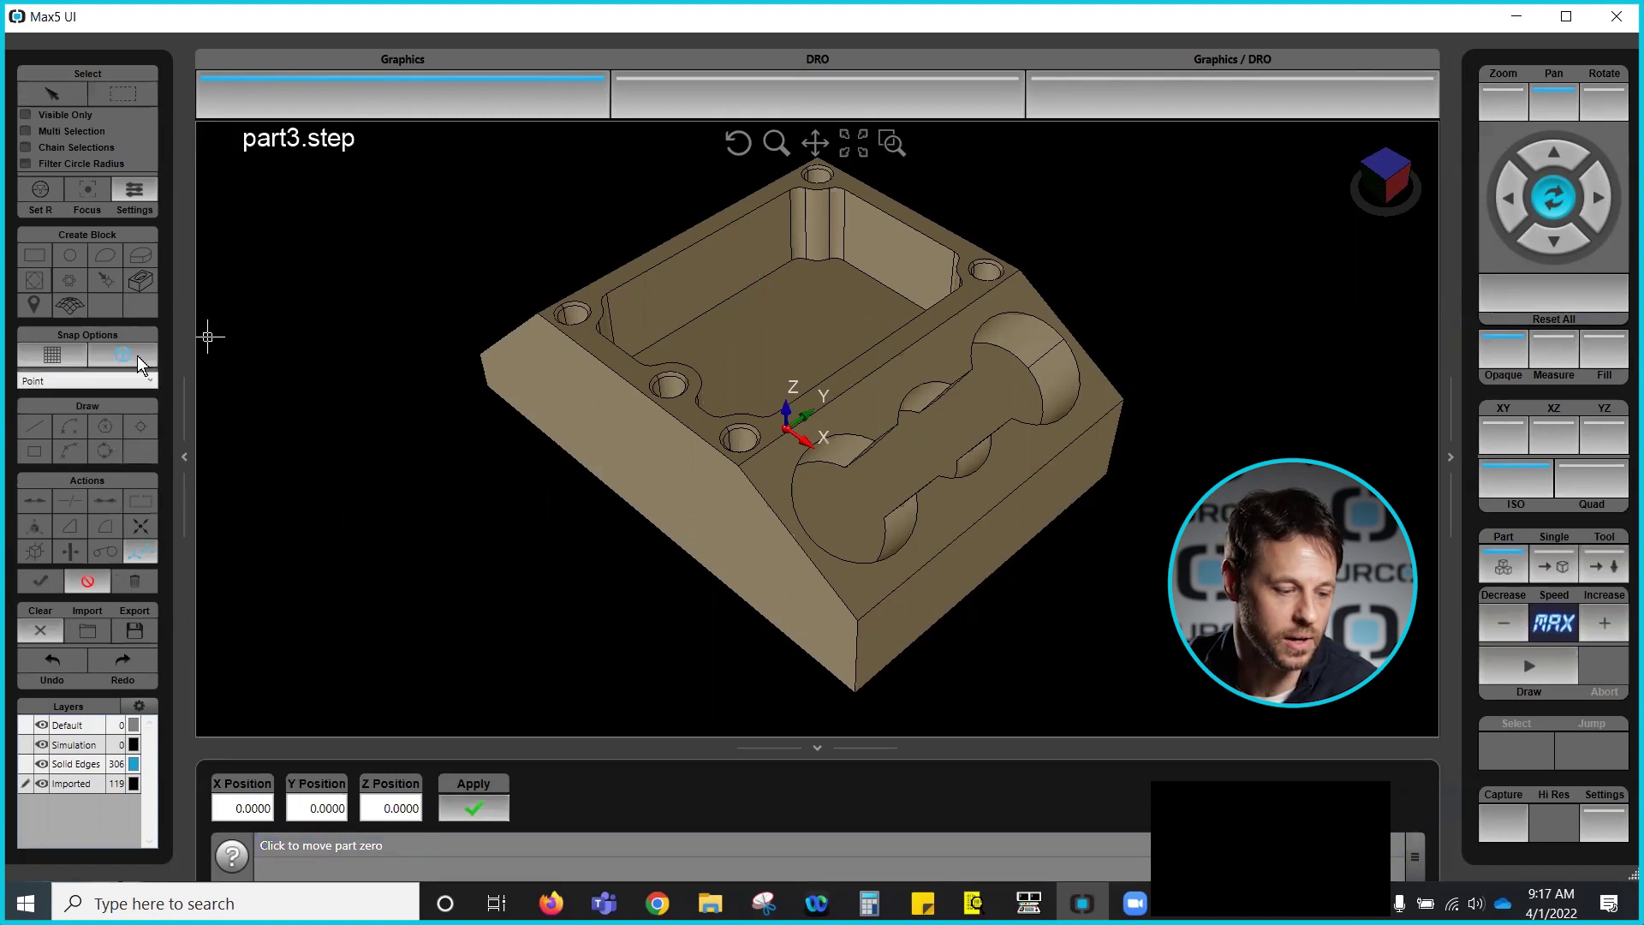
click(150, 382)
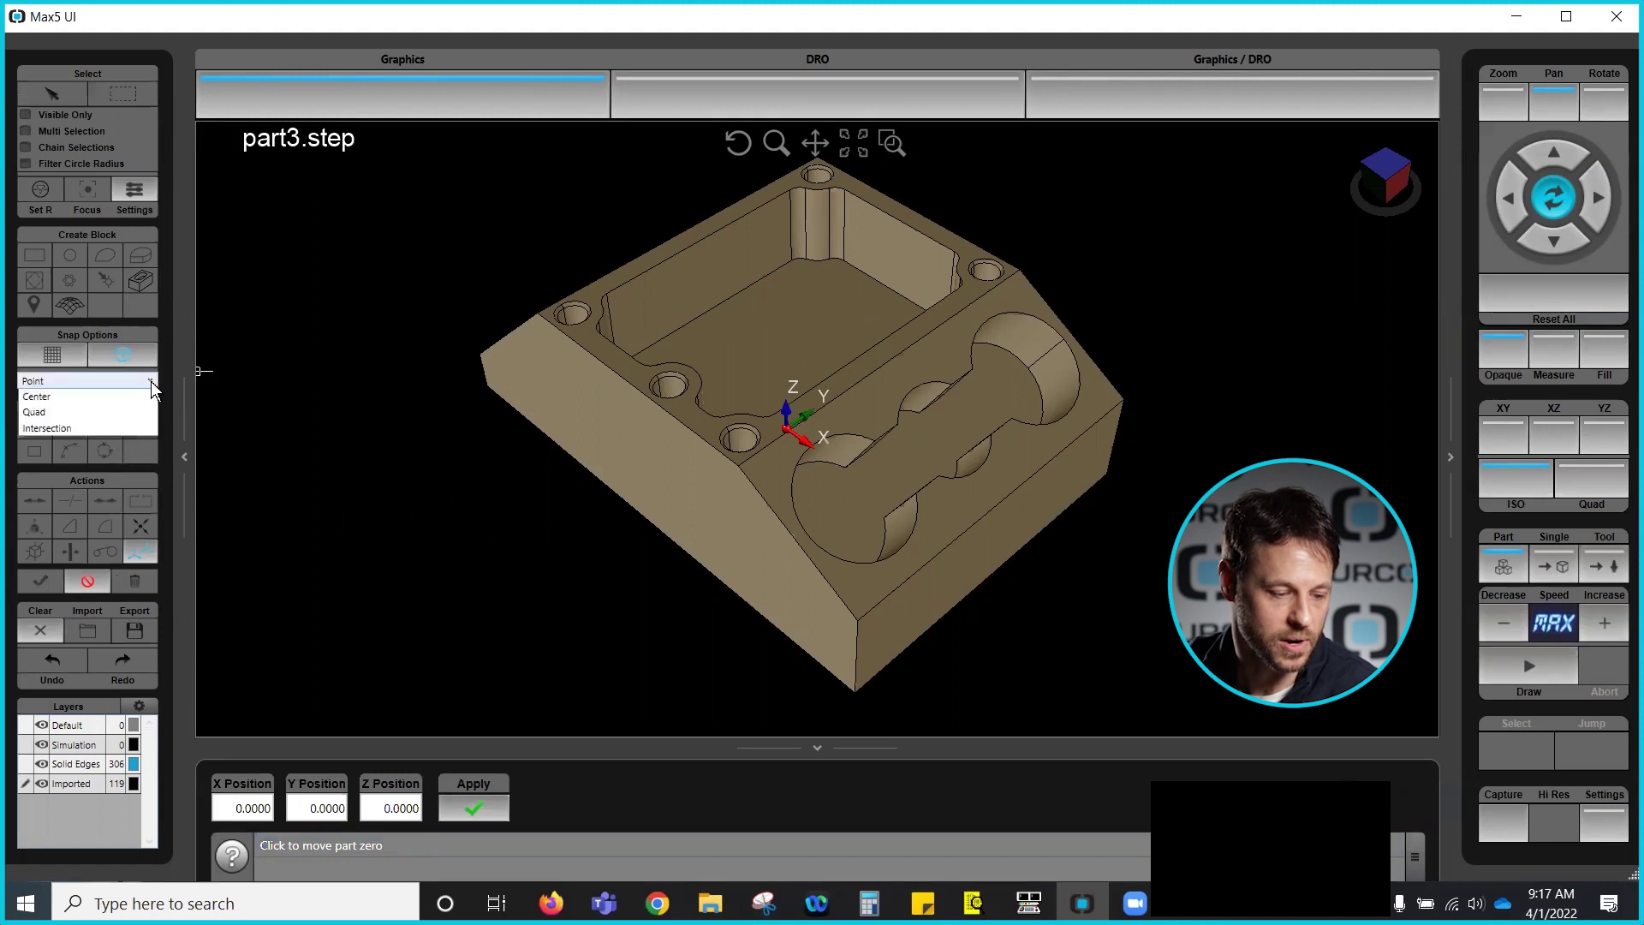
click(53, 429)
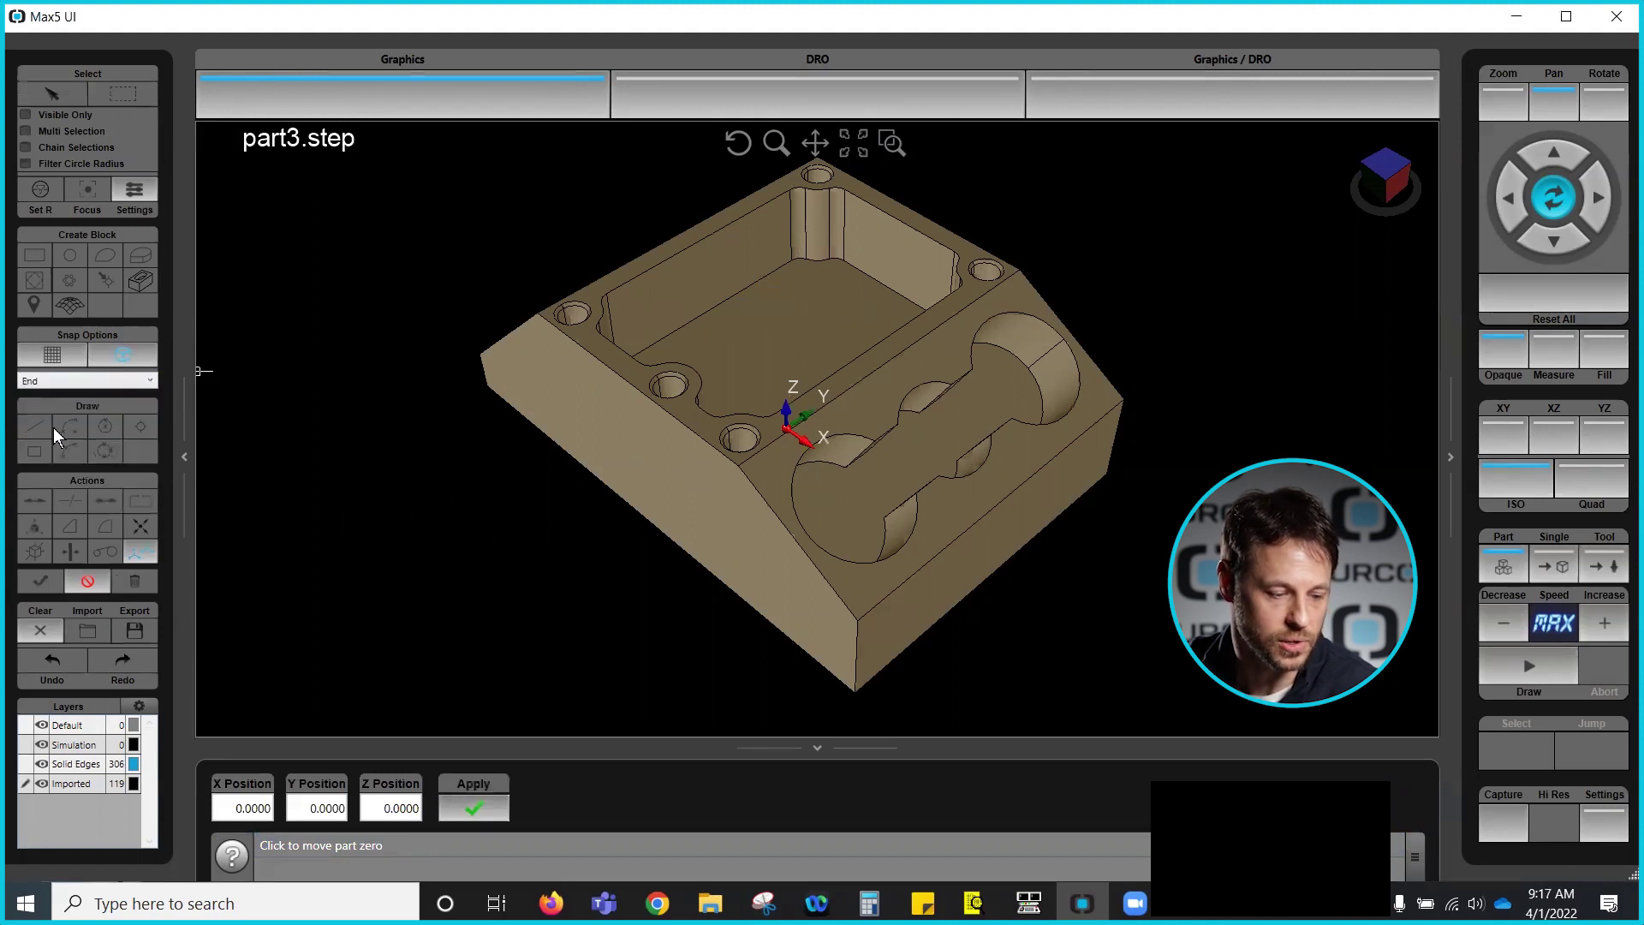
middle_drag(773, 503, 800, 426)
middle_drag(660, 408, 742, 535)
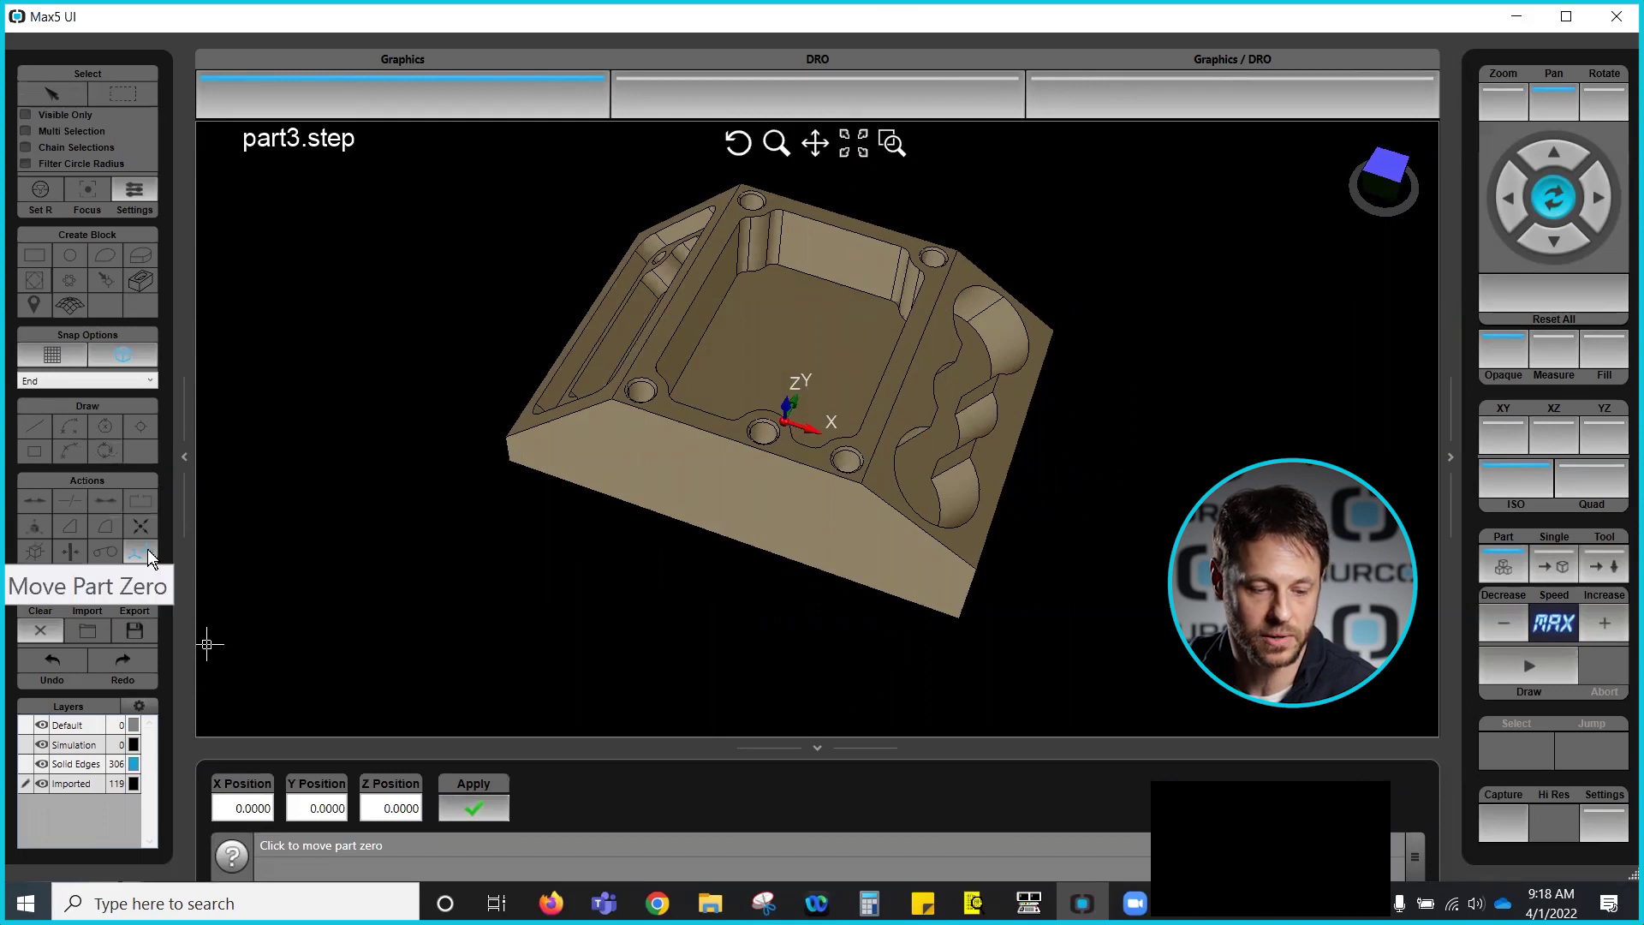
click(859, 483)
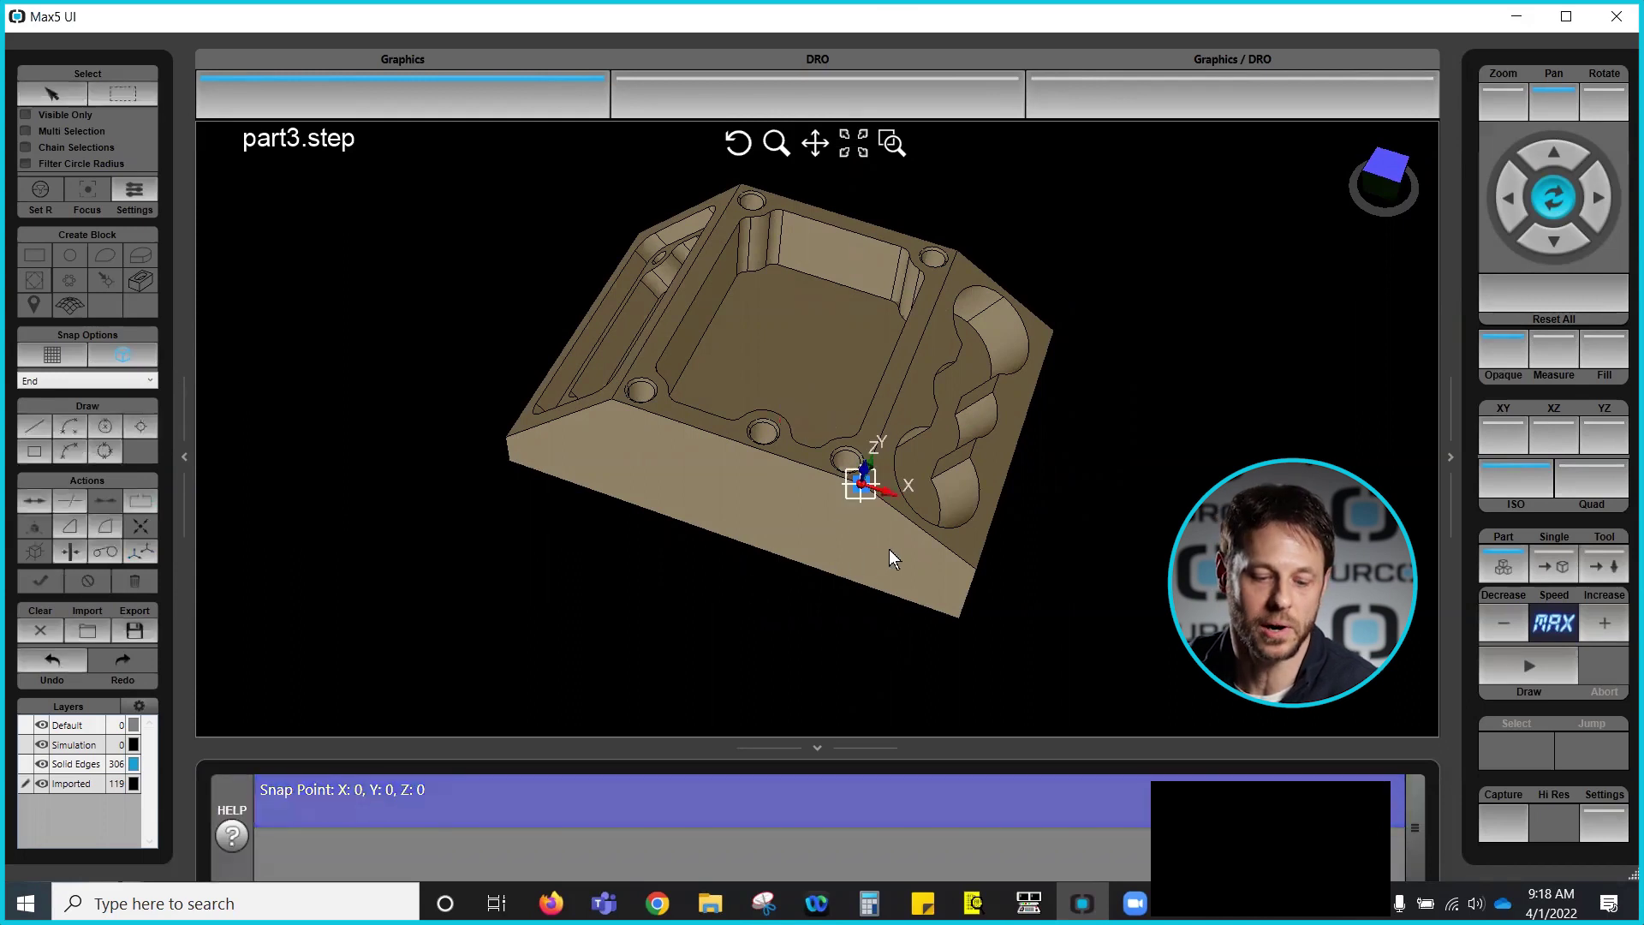
Step: Move part zero to the back-left corner of the part's top face with the End snap
drag(889, 548, 805, 520)
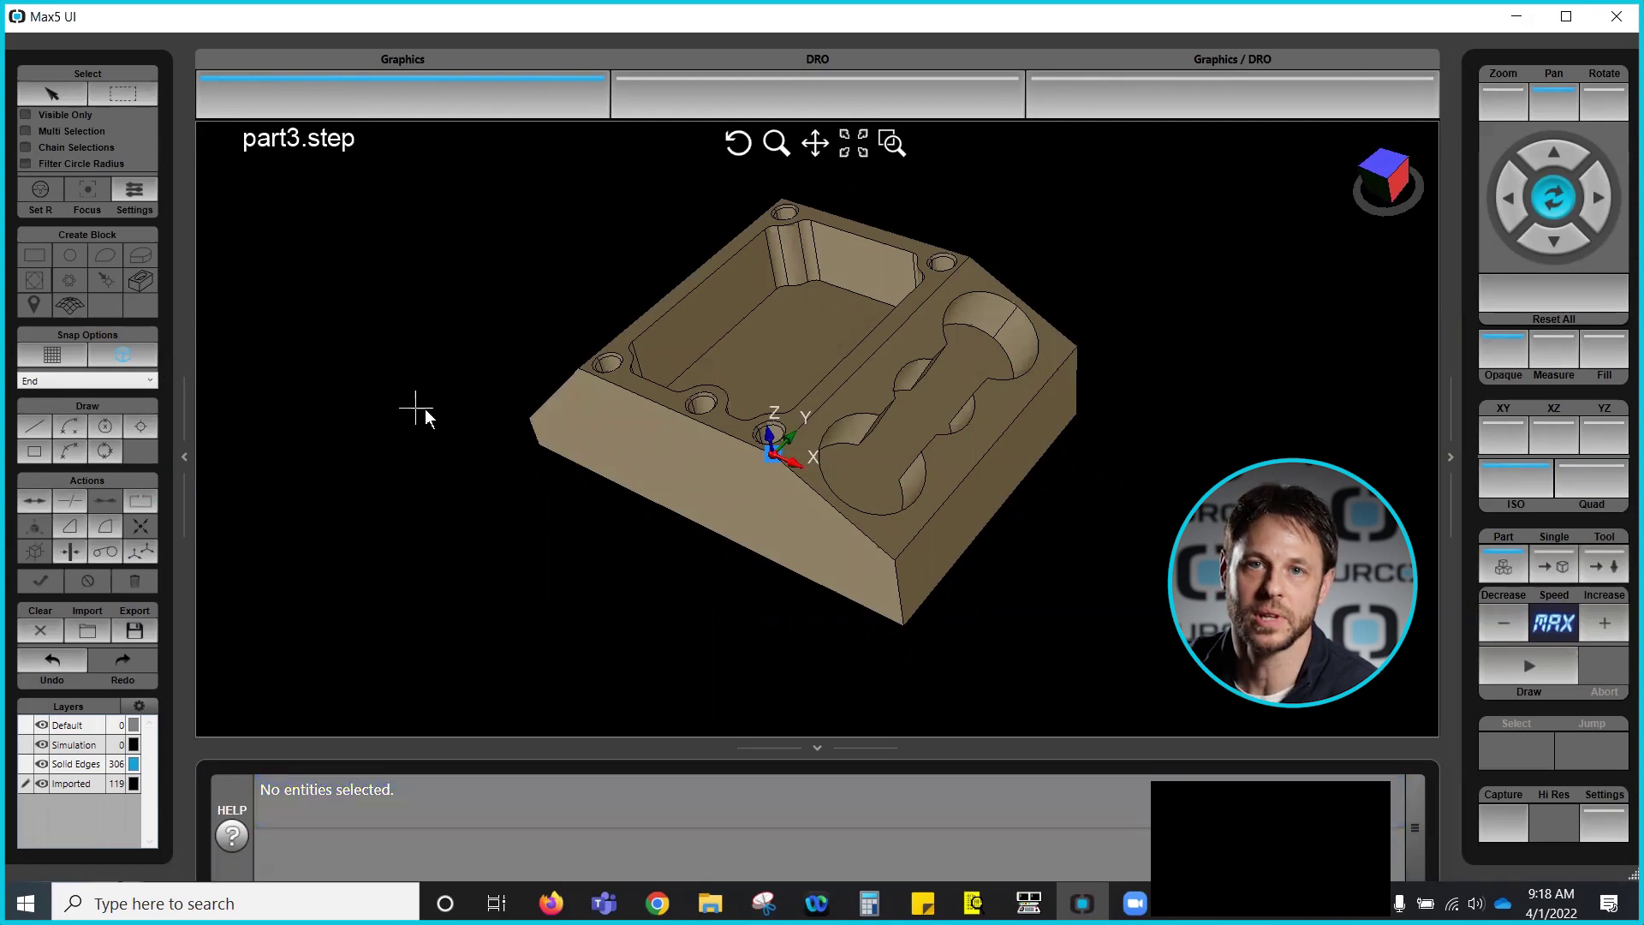
middle_drag(555, 488, 655, 561)
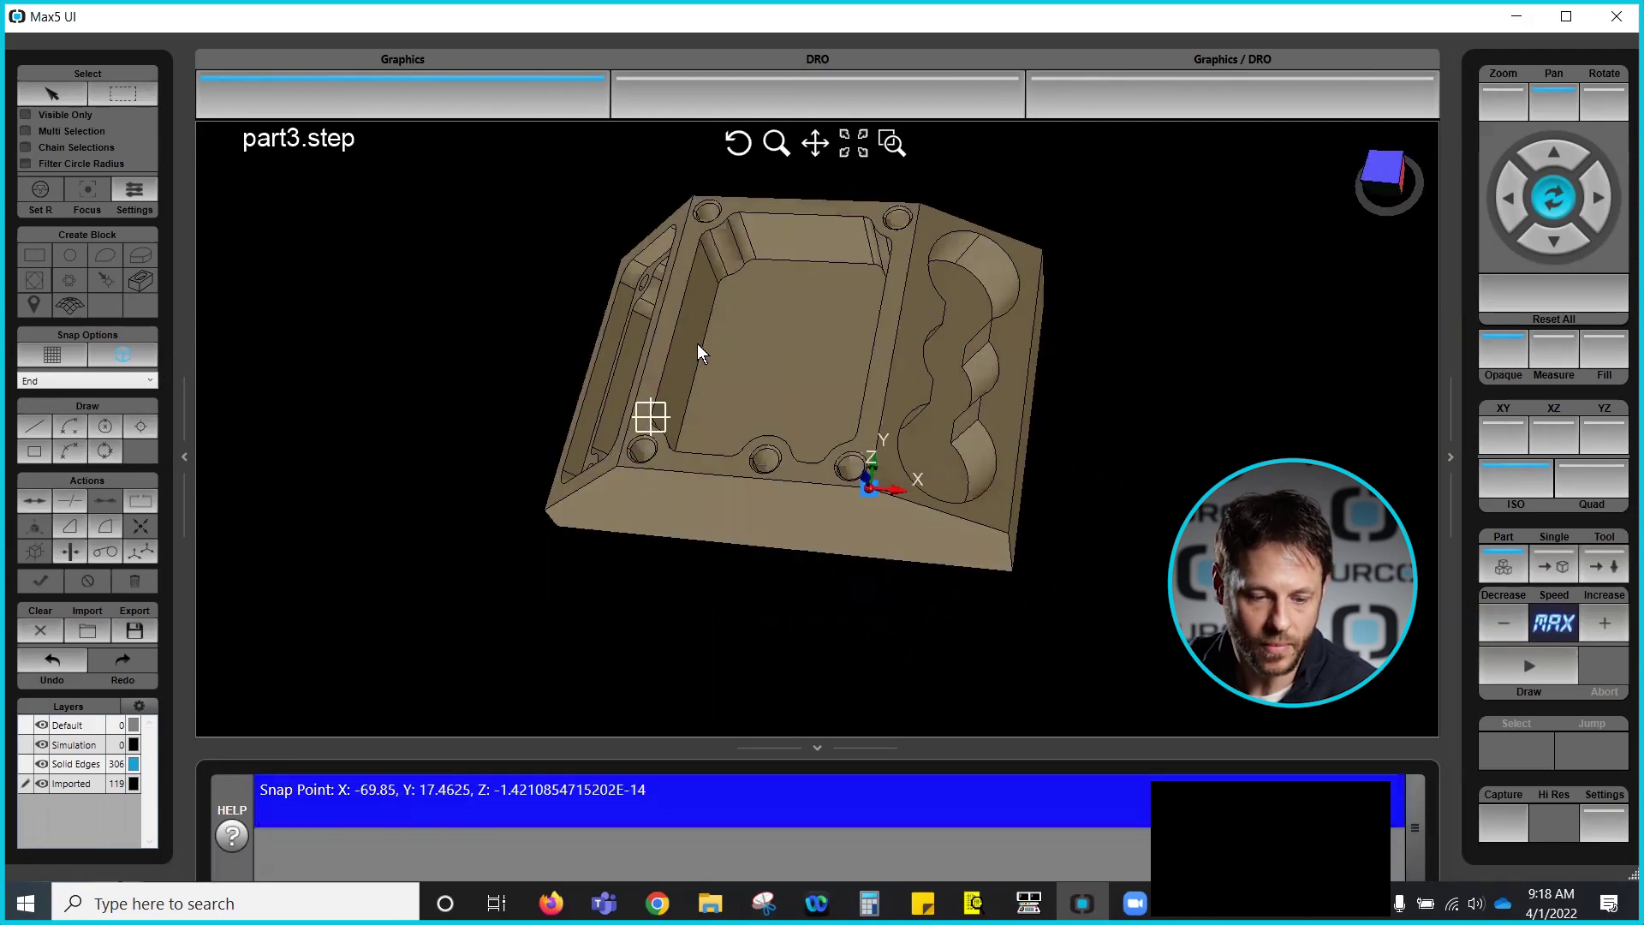
scroll(742, 293, down, 2)
scroll(742, 293, up, 1)
scroll(742, 293, up, 2)
middle_drag(756, 312, 799, 292)
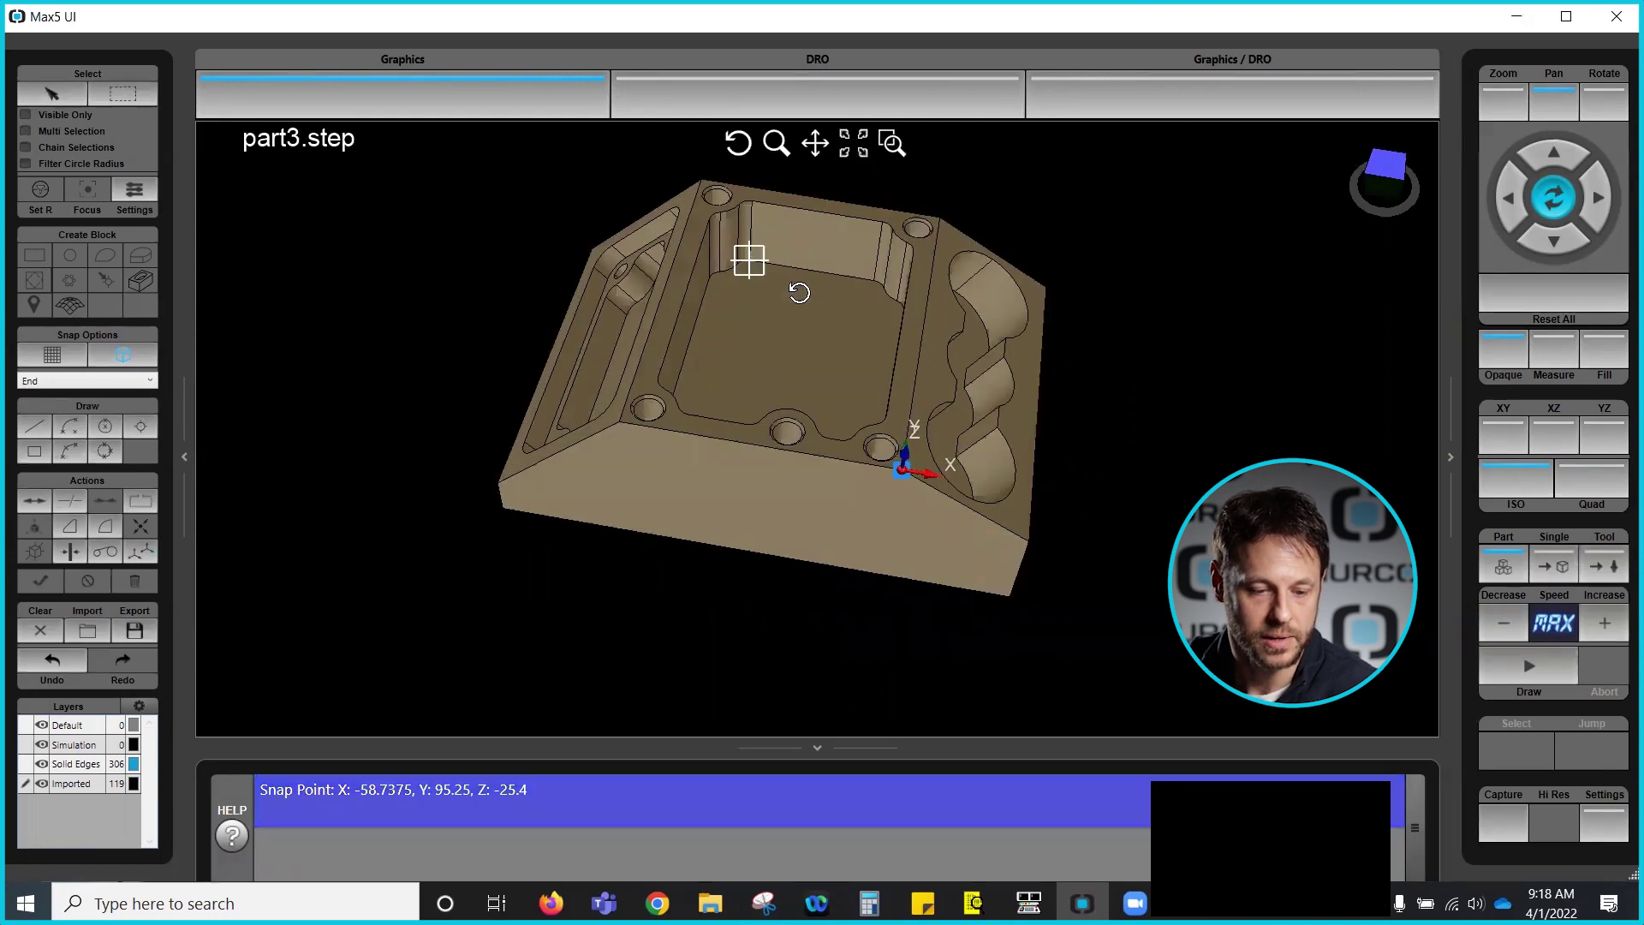
click(143, 546)
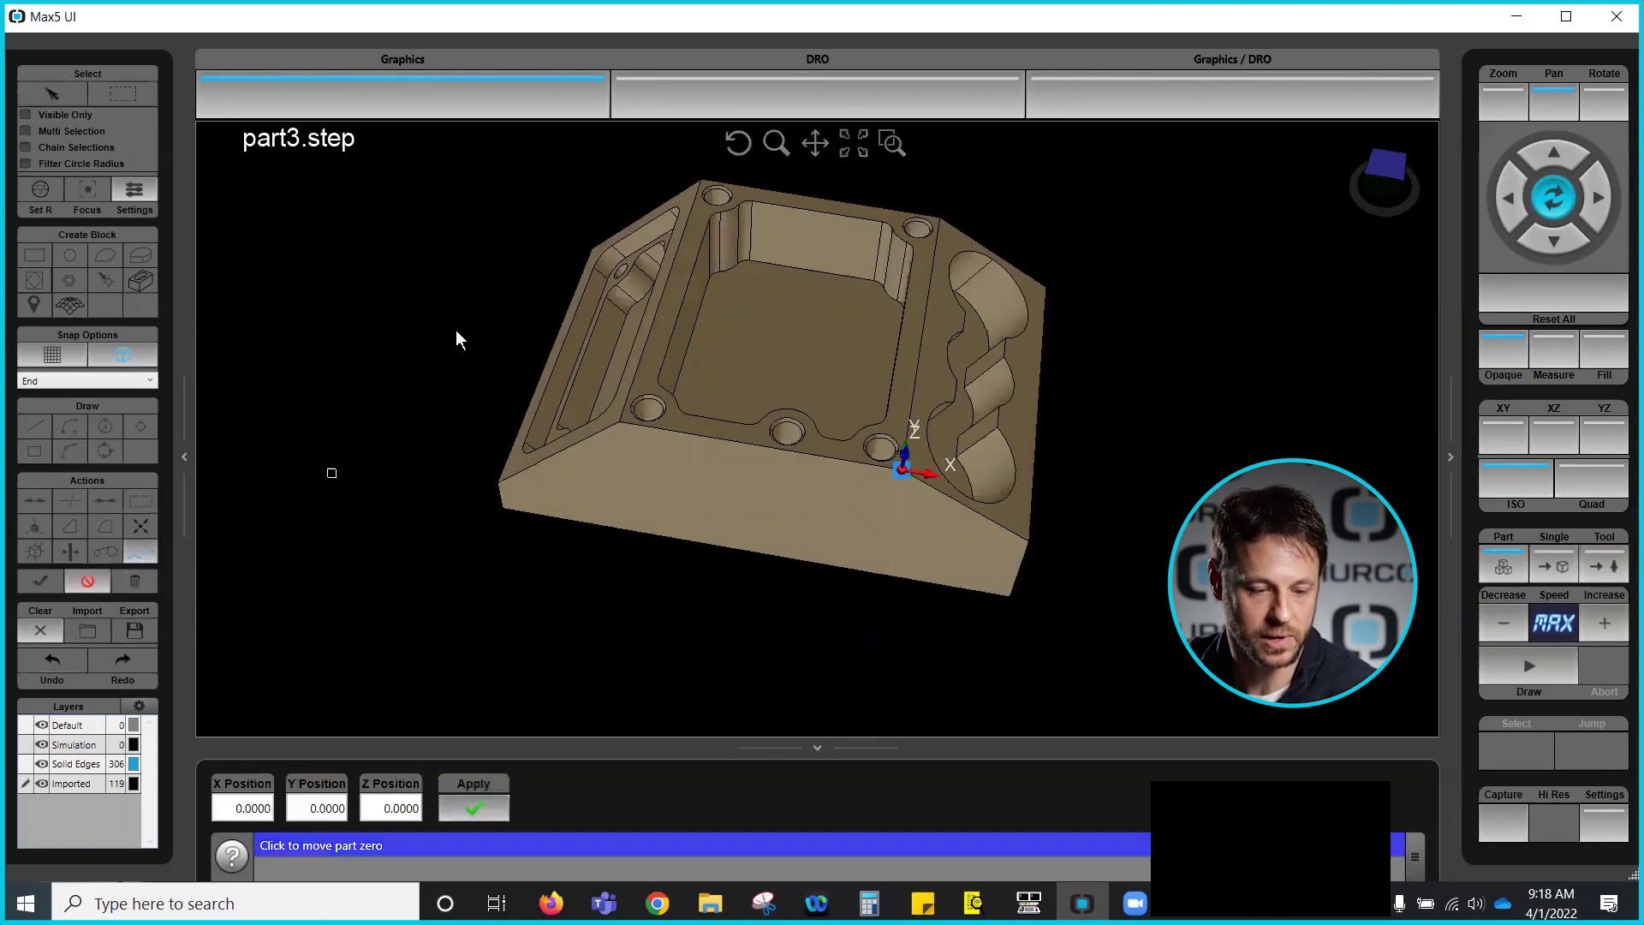
click(703, 183)
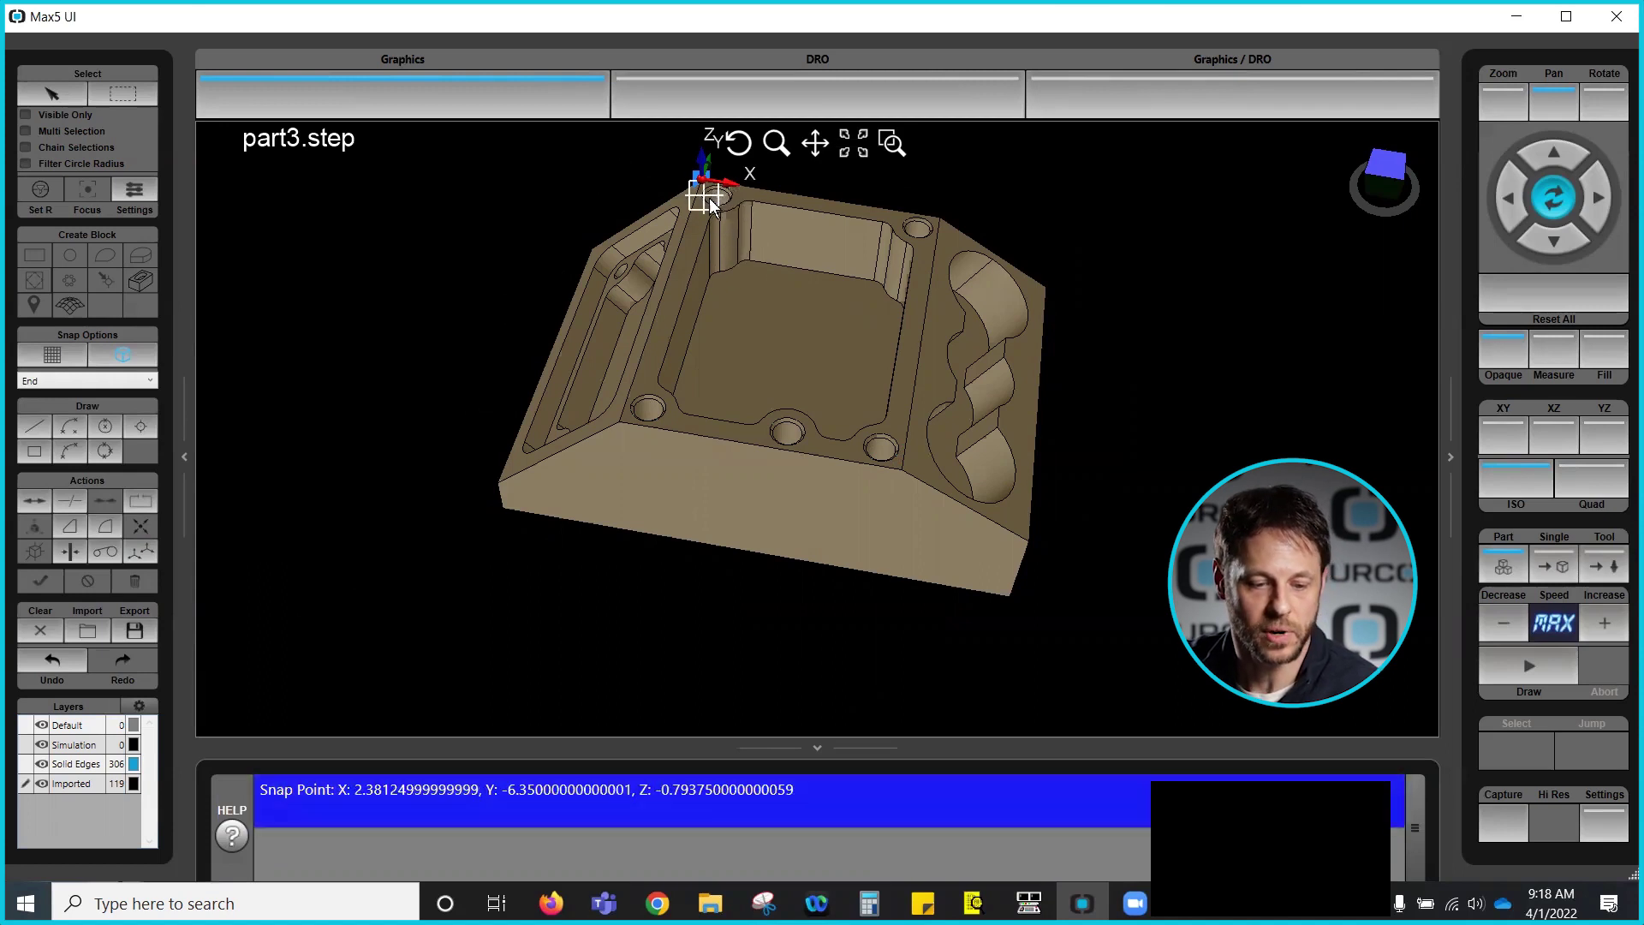
Step: Move part zero to the center of the back-right hole in the top face using the Center snap
scroll(716, 204, up, 3)
scroll(708, 254, down, 4)
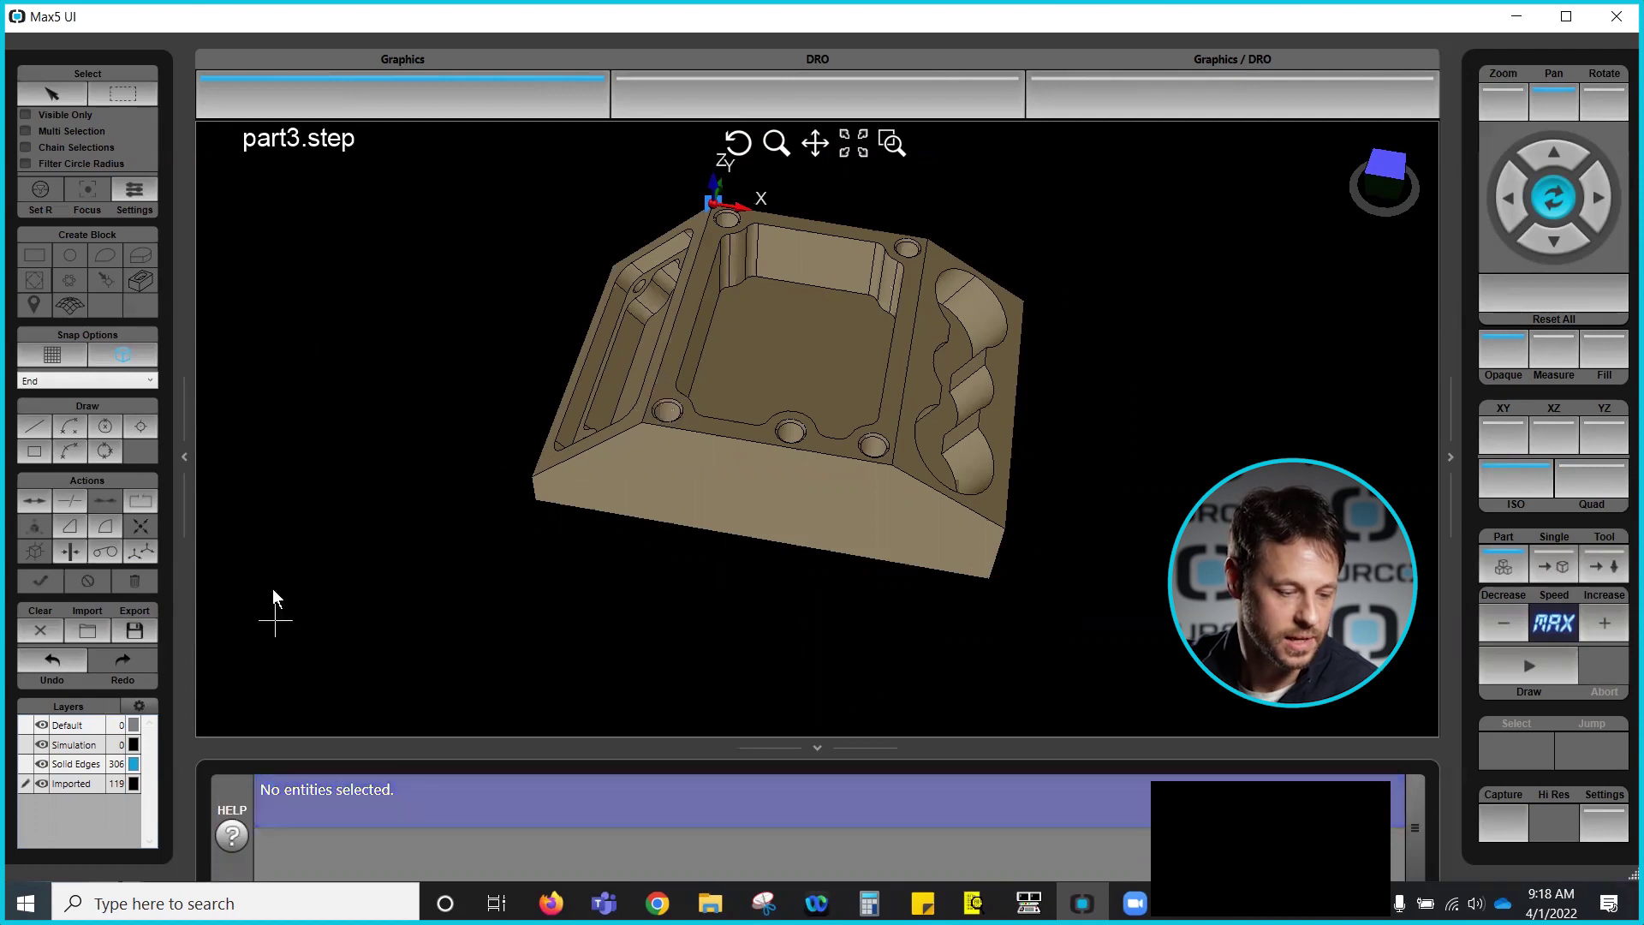
click(140, 551)
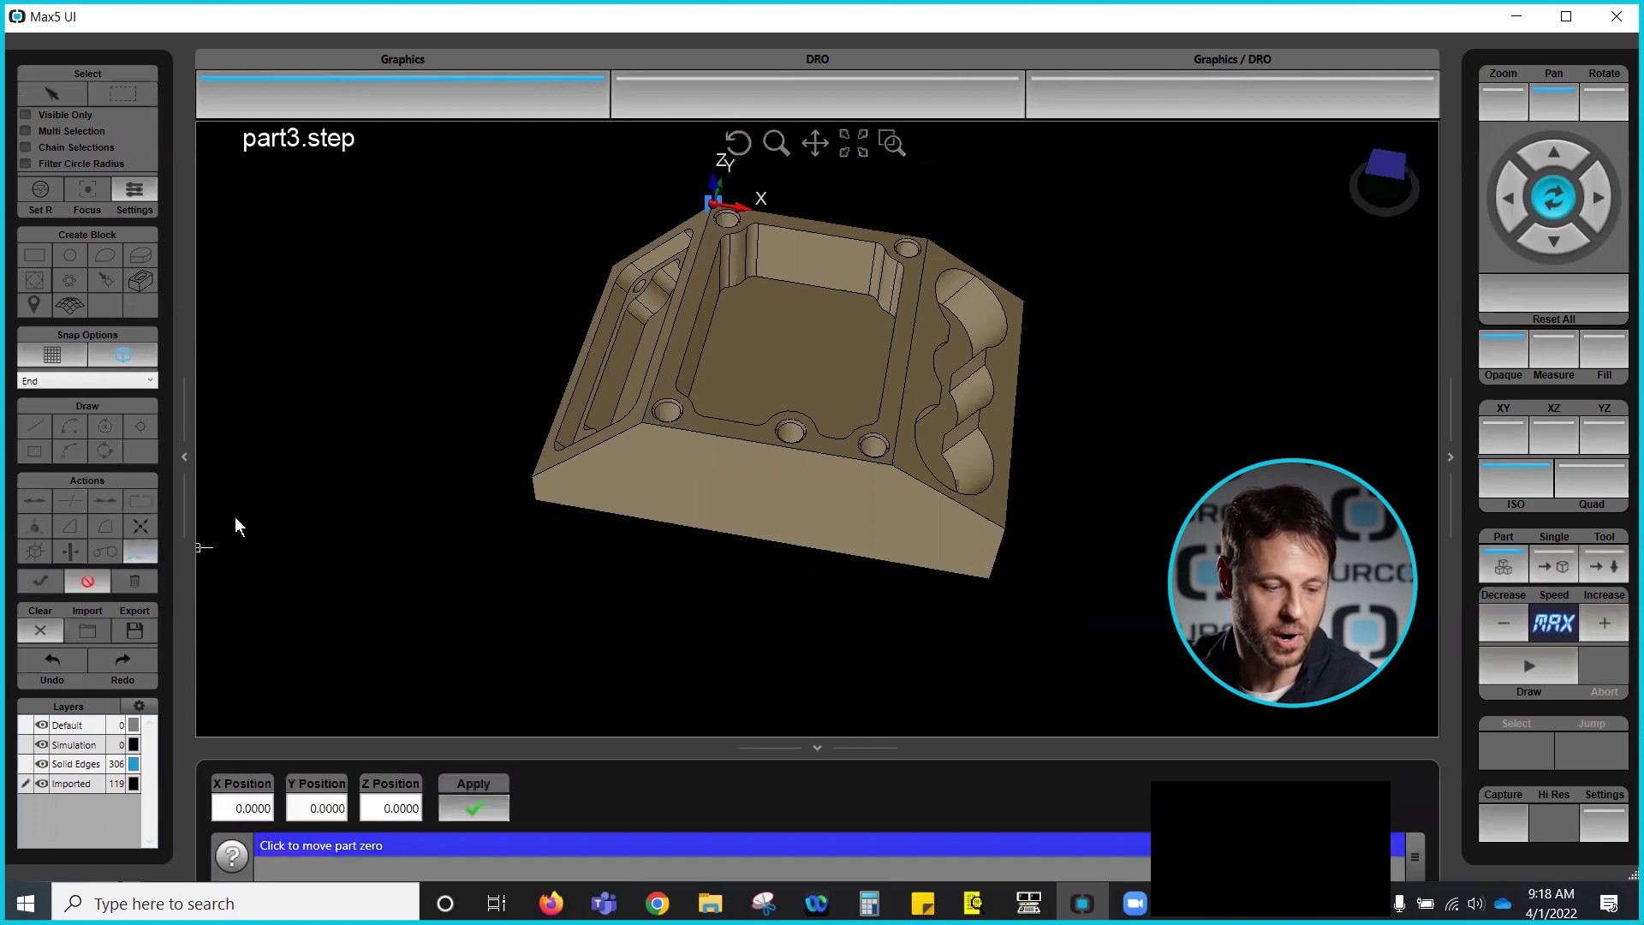
click(150, 380)
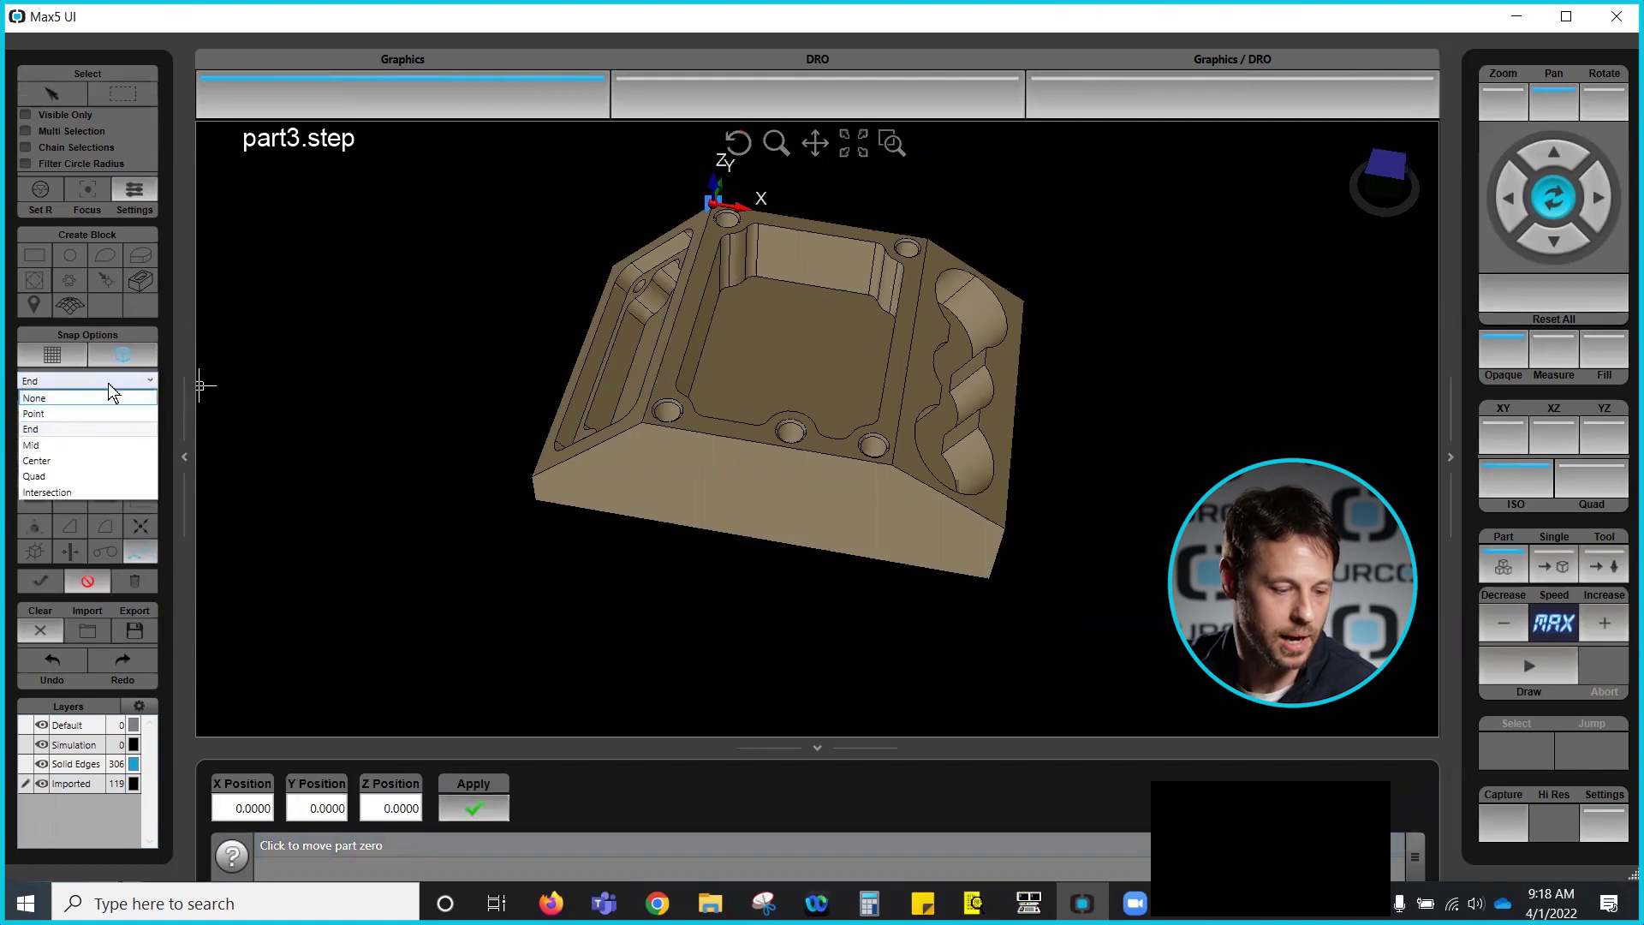
click(62, 462)
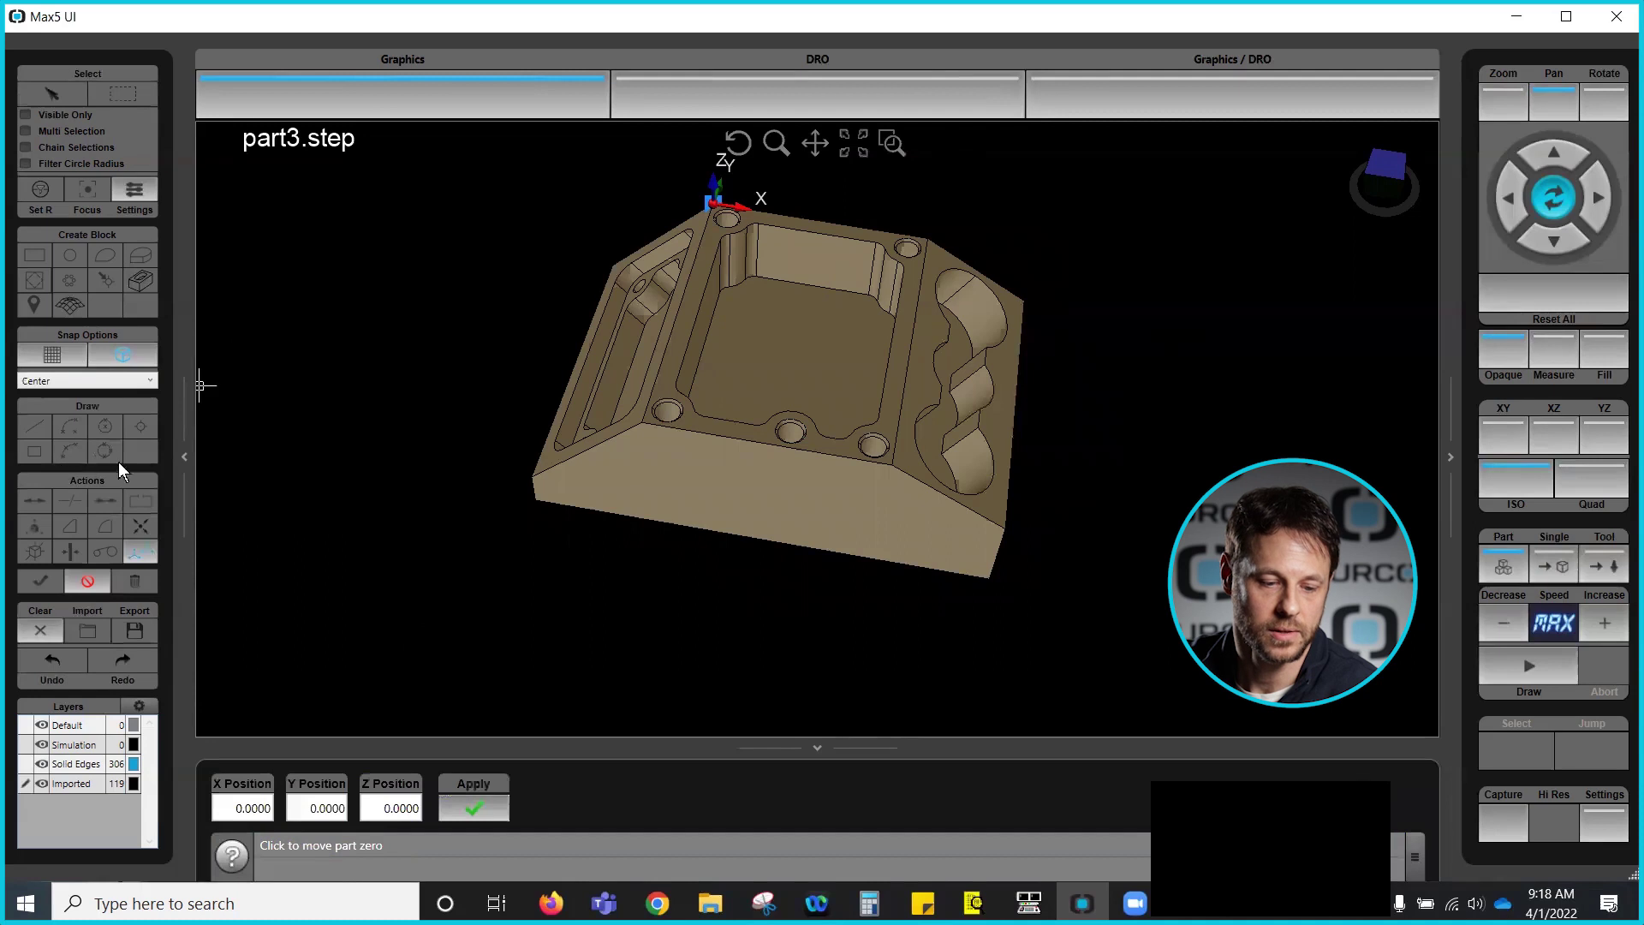
click(908, 248)
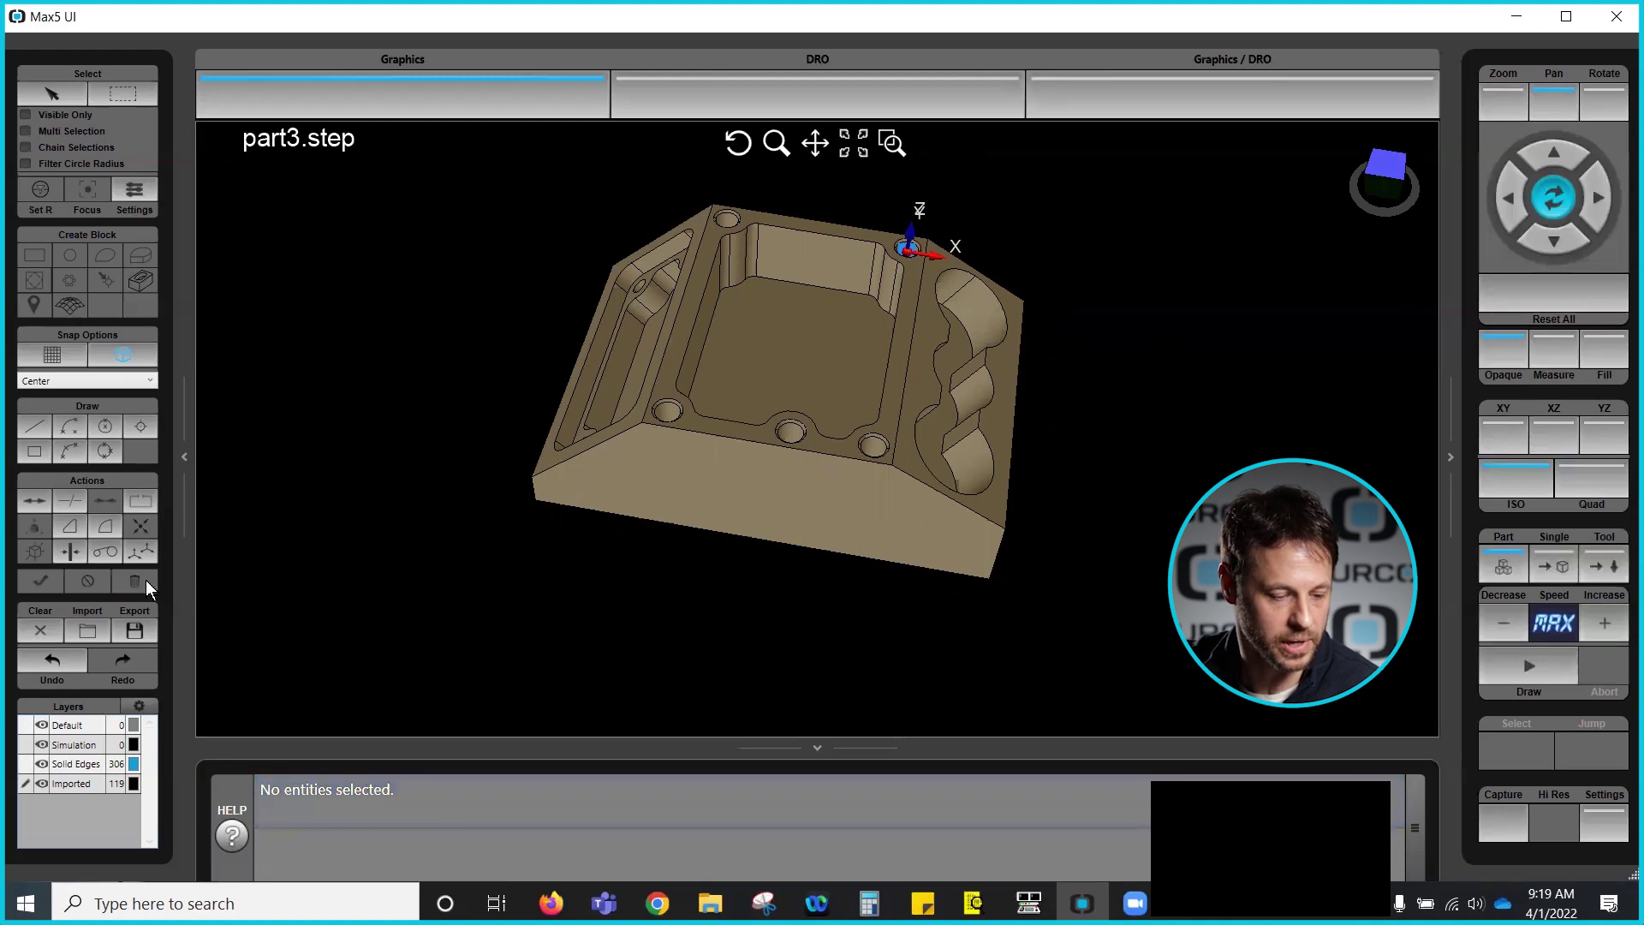
Step: Cancel the new Move Part Zero command and undo the part zero moves back to the original location
click(142, 548)
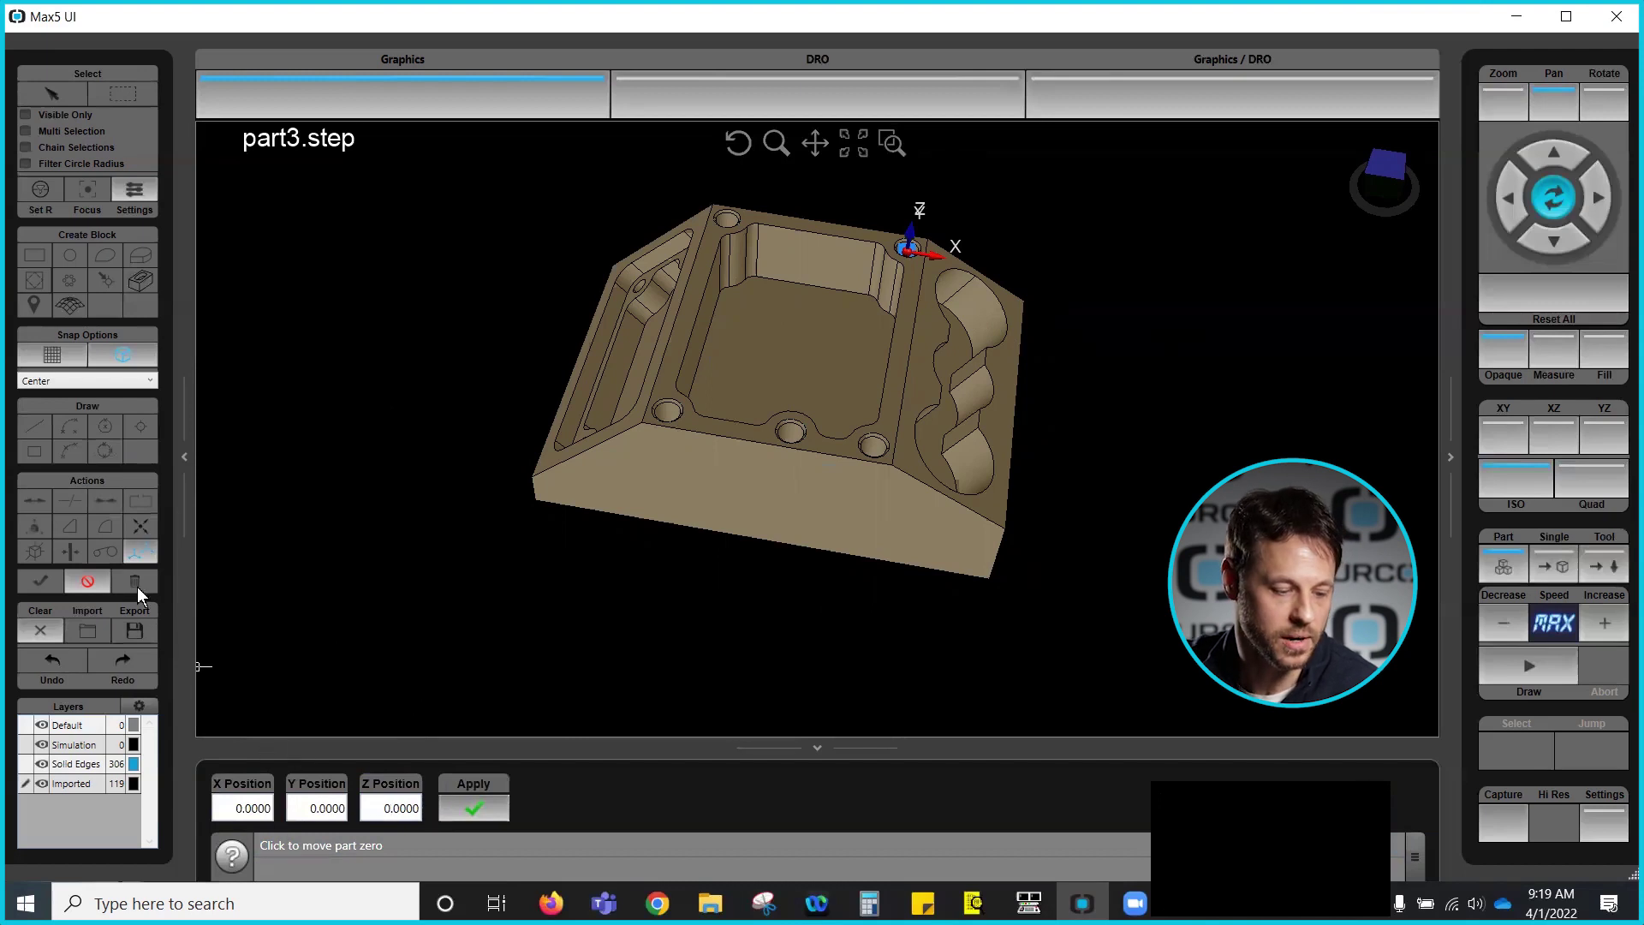
click(89, 579)
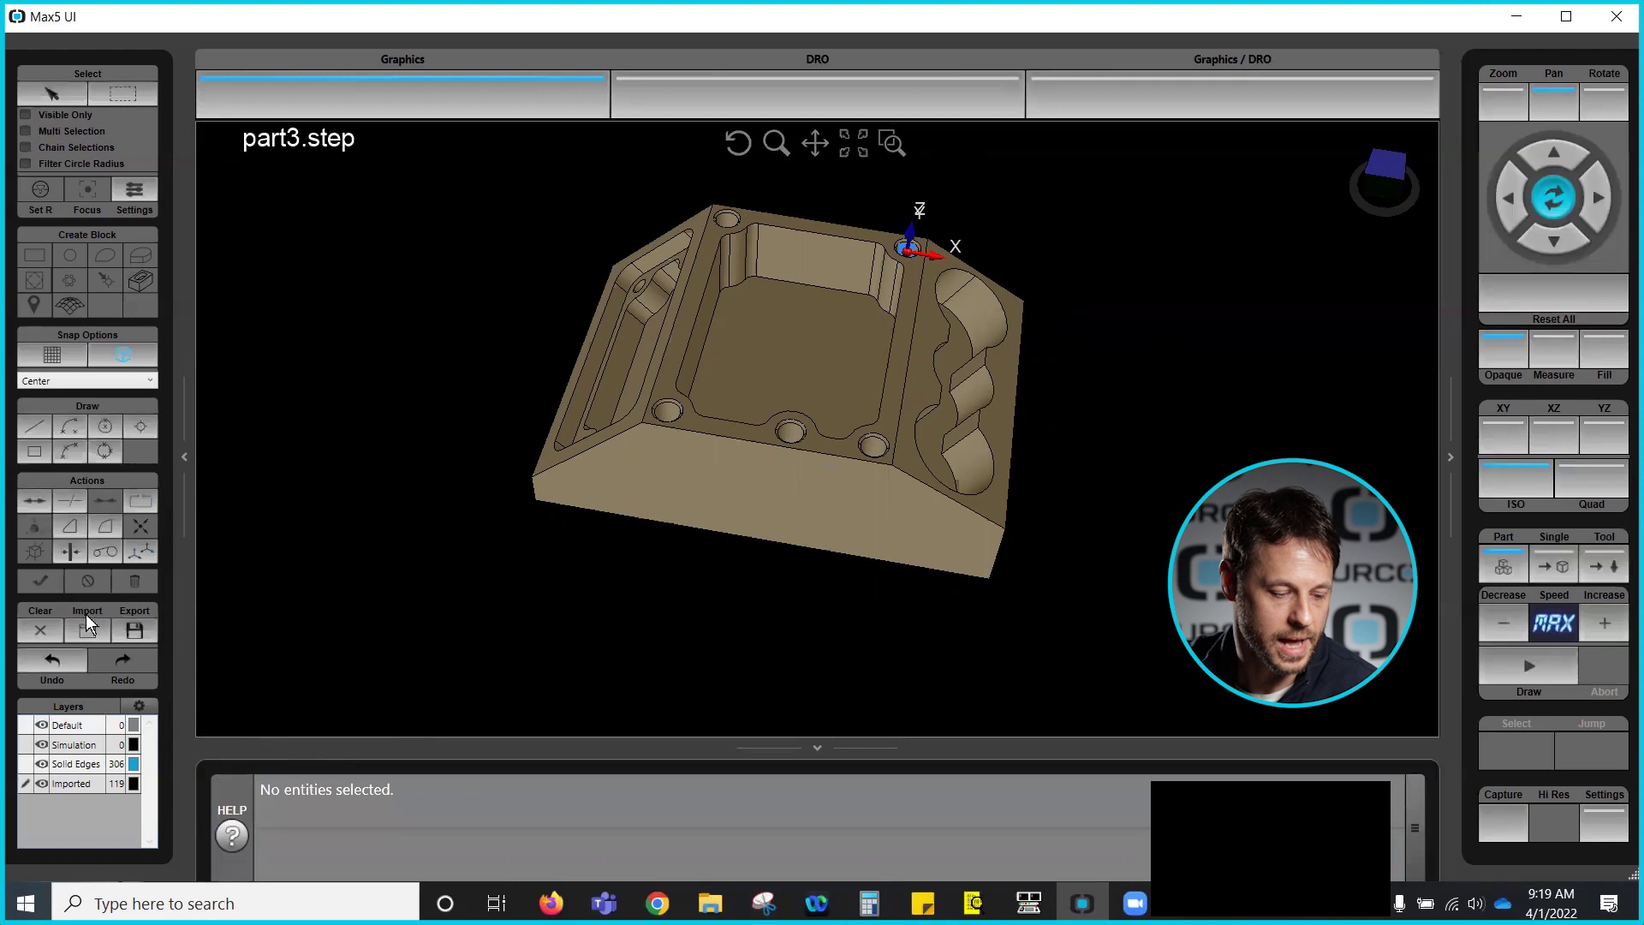
click(52, 656)
Step: Move part zero by coordinates, setting X Position to -3, Y Position to -2 and Z Position to 2
mouse_move(606, 619)
mouse_down()
mouse_move(620, 521)
mouse_move(599, 497)
mouse_move(654, 532)
mouse_move(738, 484)
mouse_move(759, 430)
mouse_up()
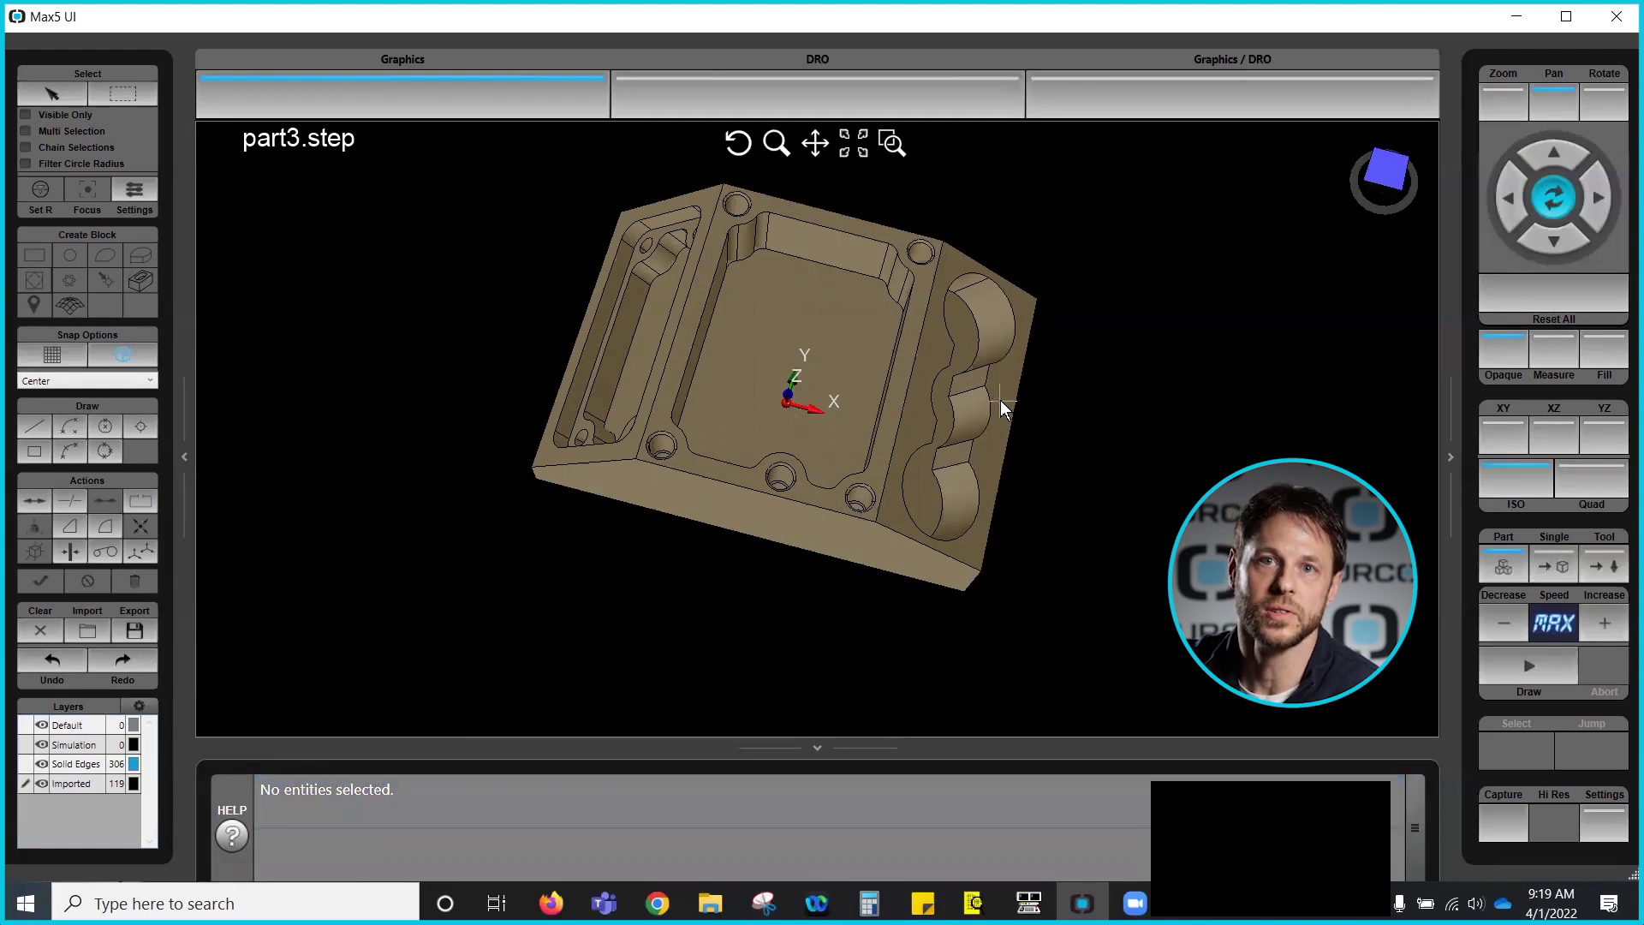
middle_drag(964, 440, 1003, 382)
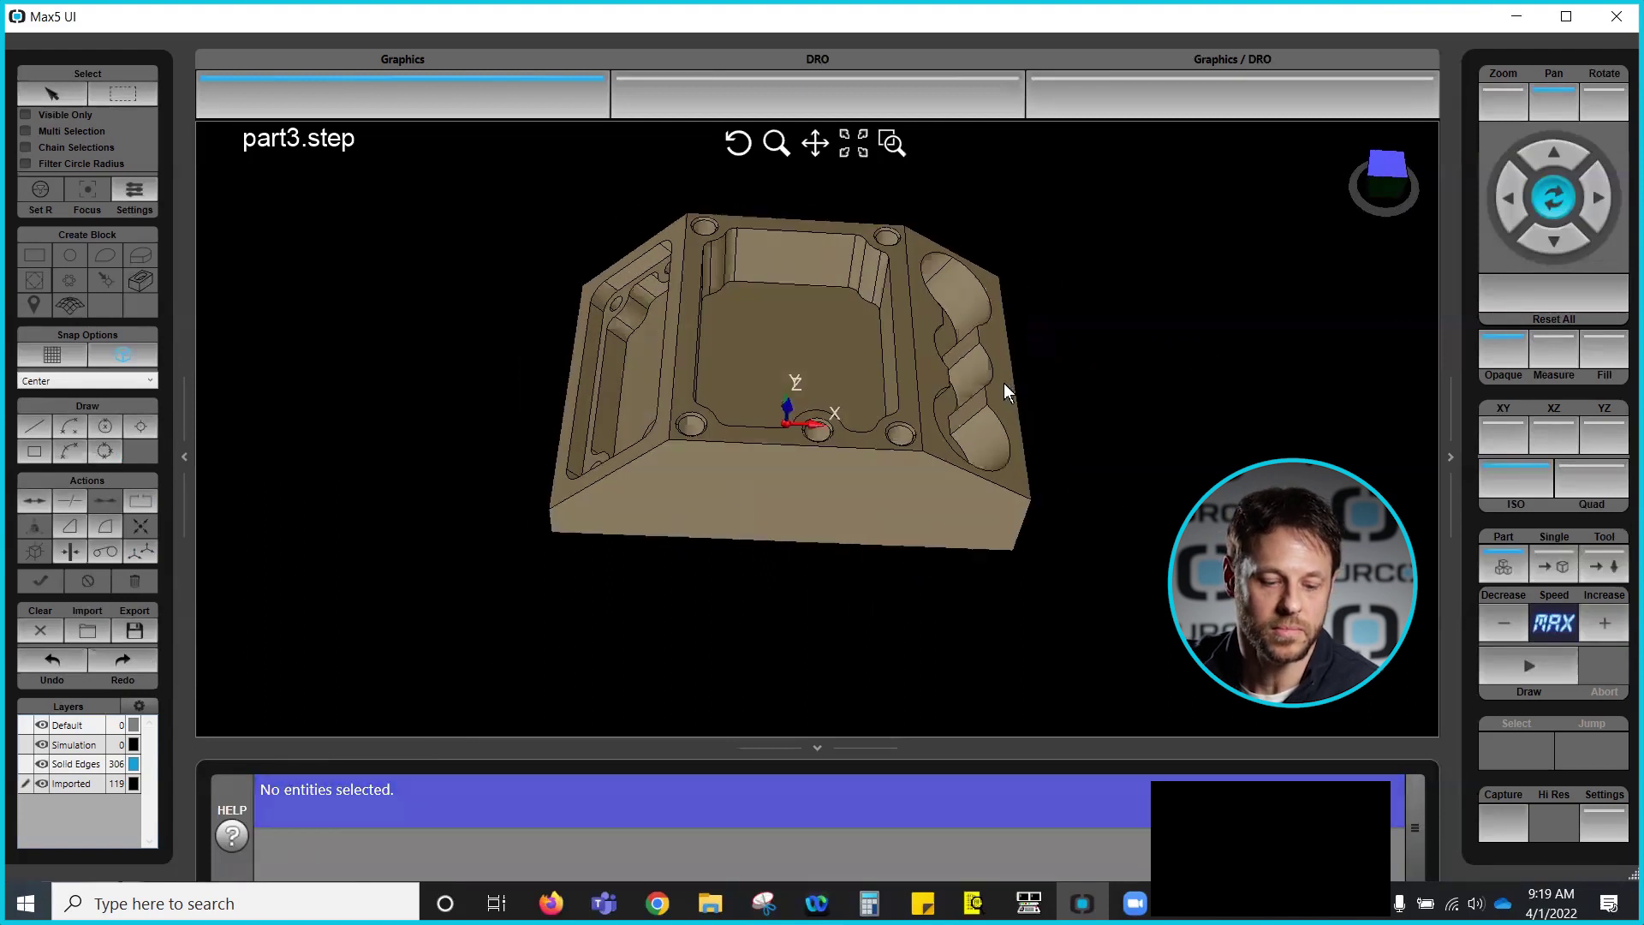
mouse_move(799, 381)
middle_down()
mouse_move(798, 343)
mouse_move(790, 380)
middle_up()
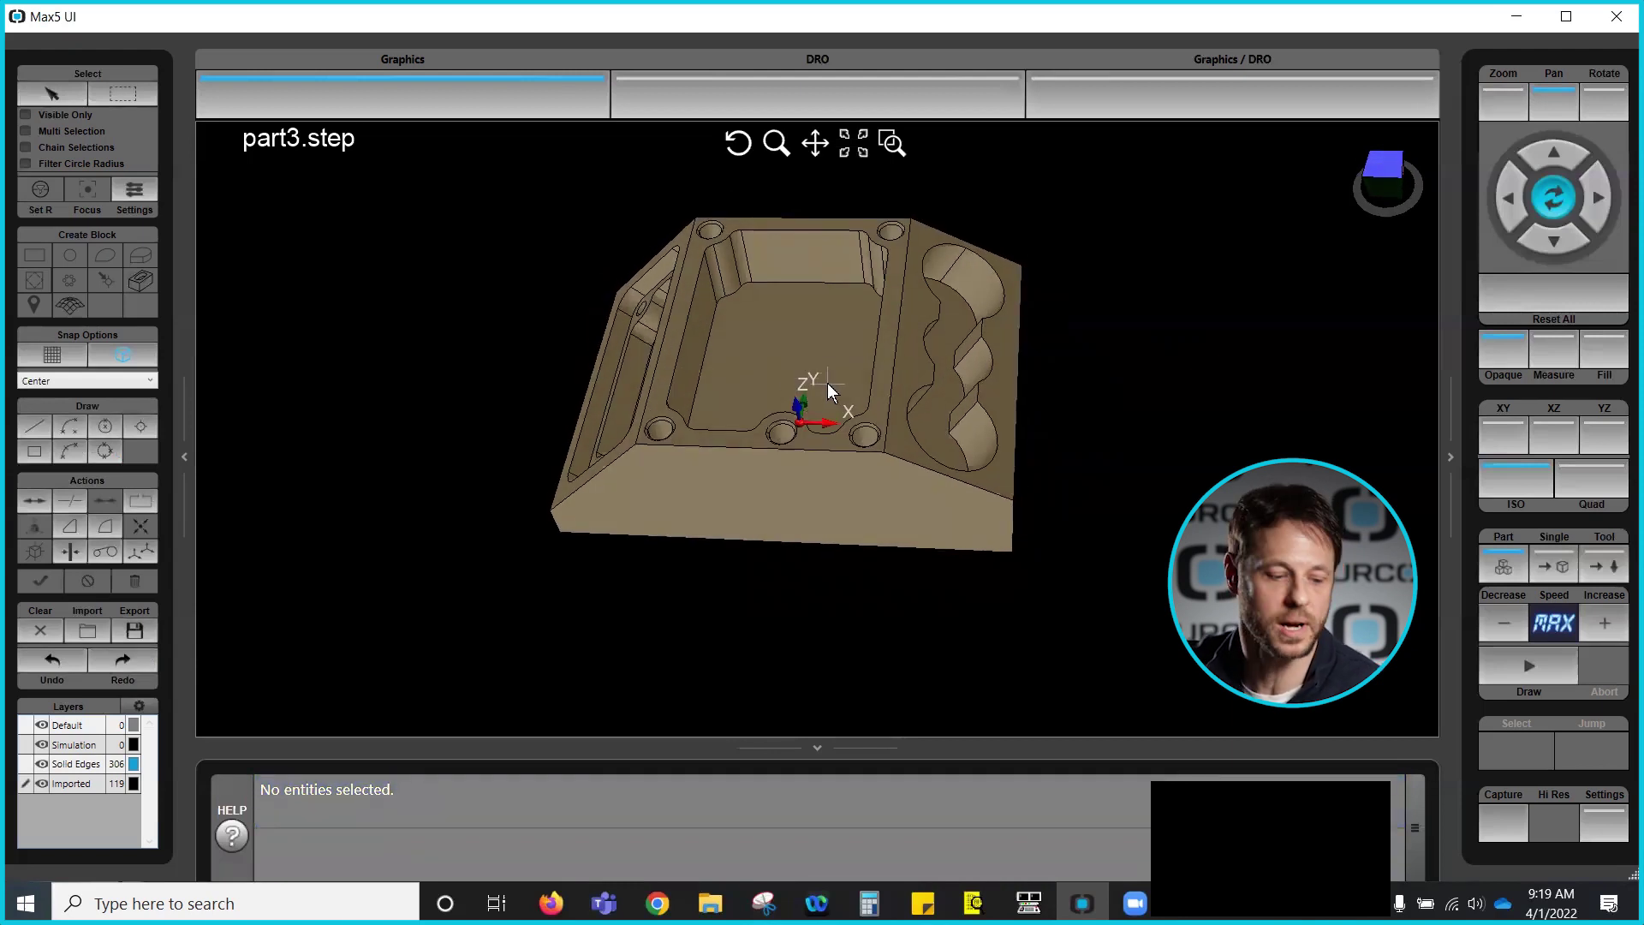
click(141, 553)
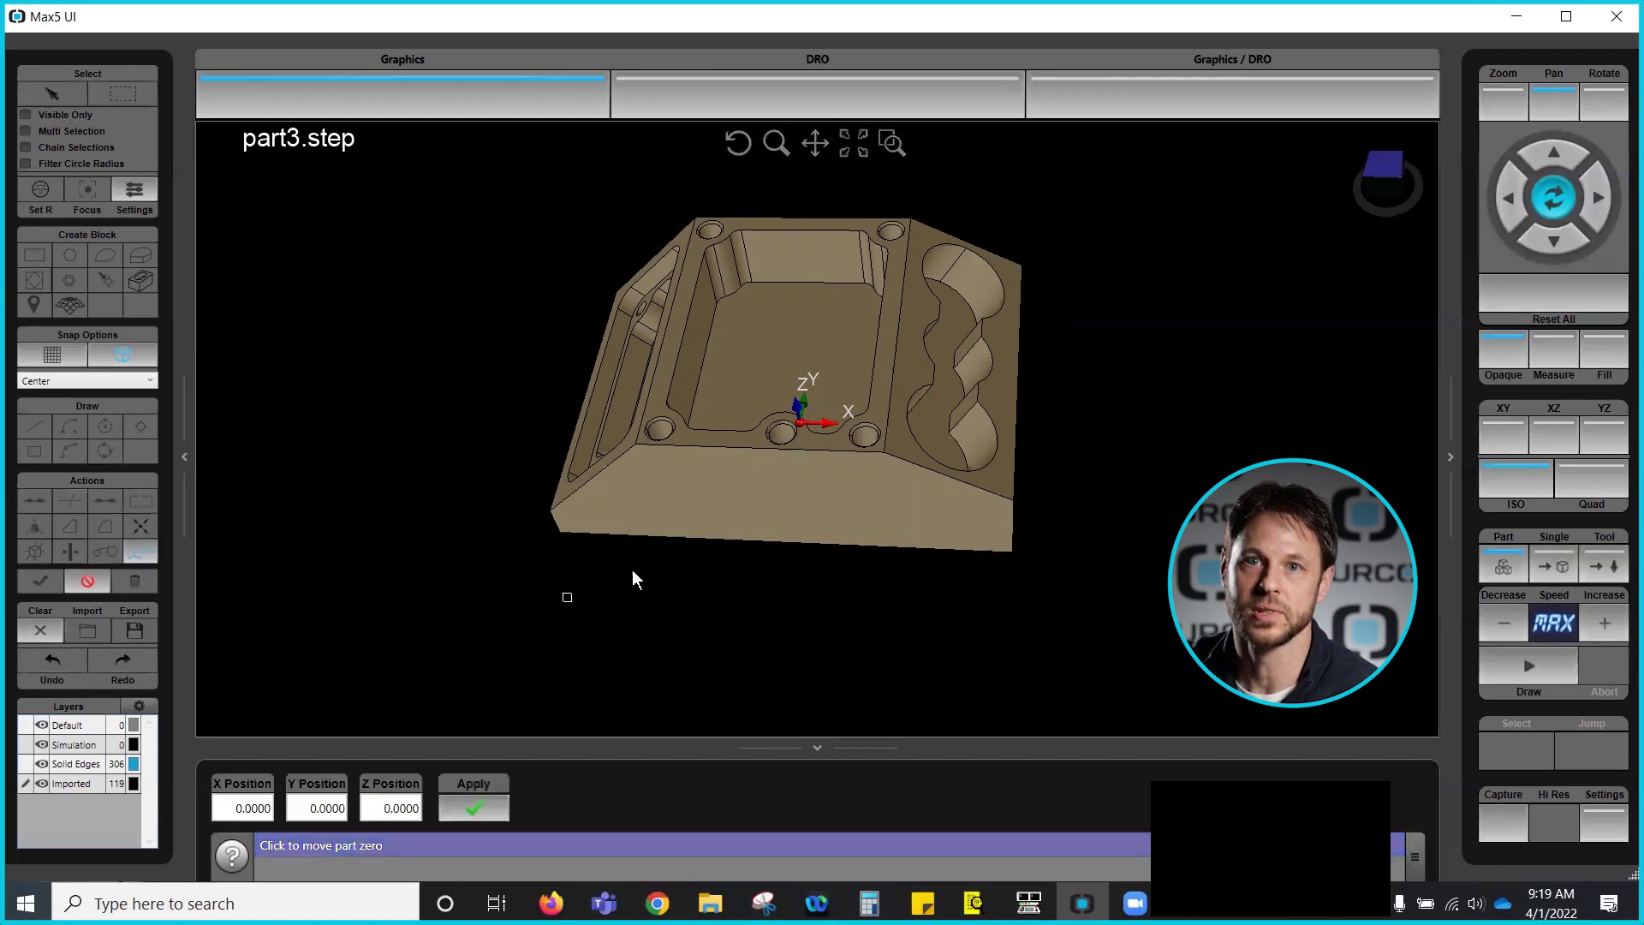
middle_drag(723, 609, 667, 609)
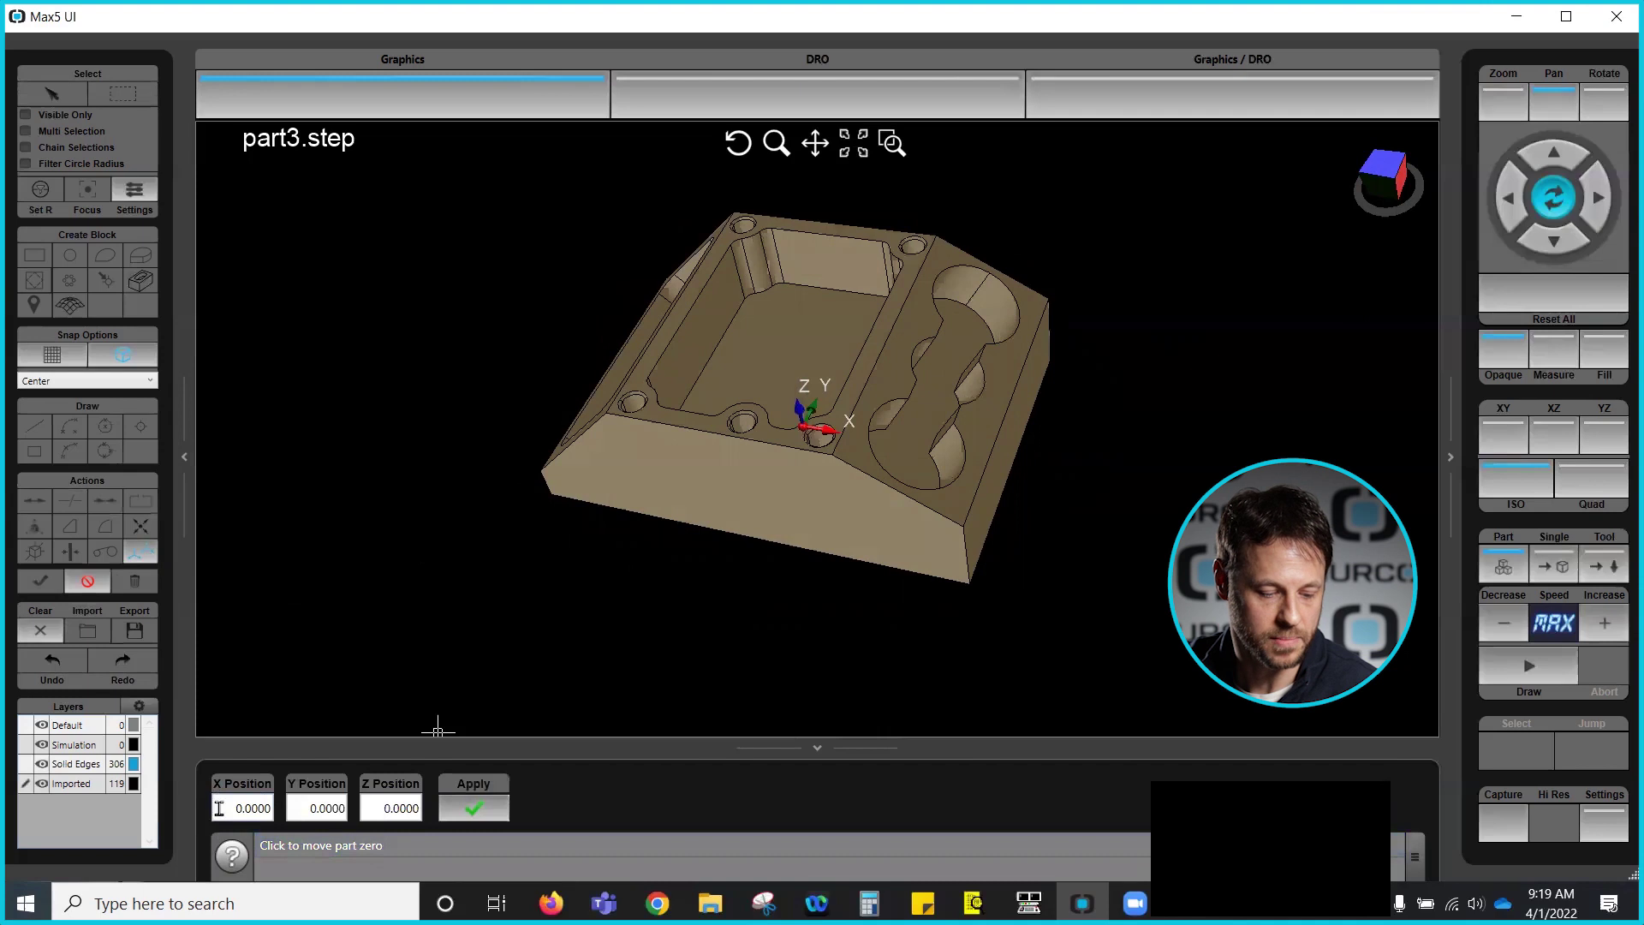
click(219, 808)
text(-3)
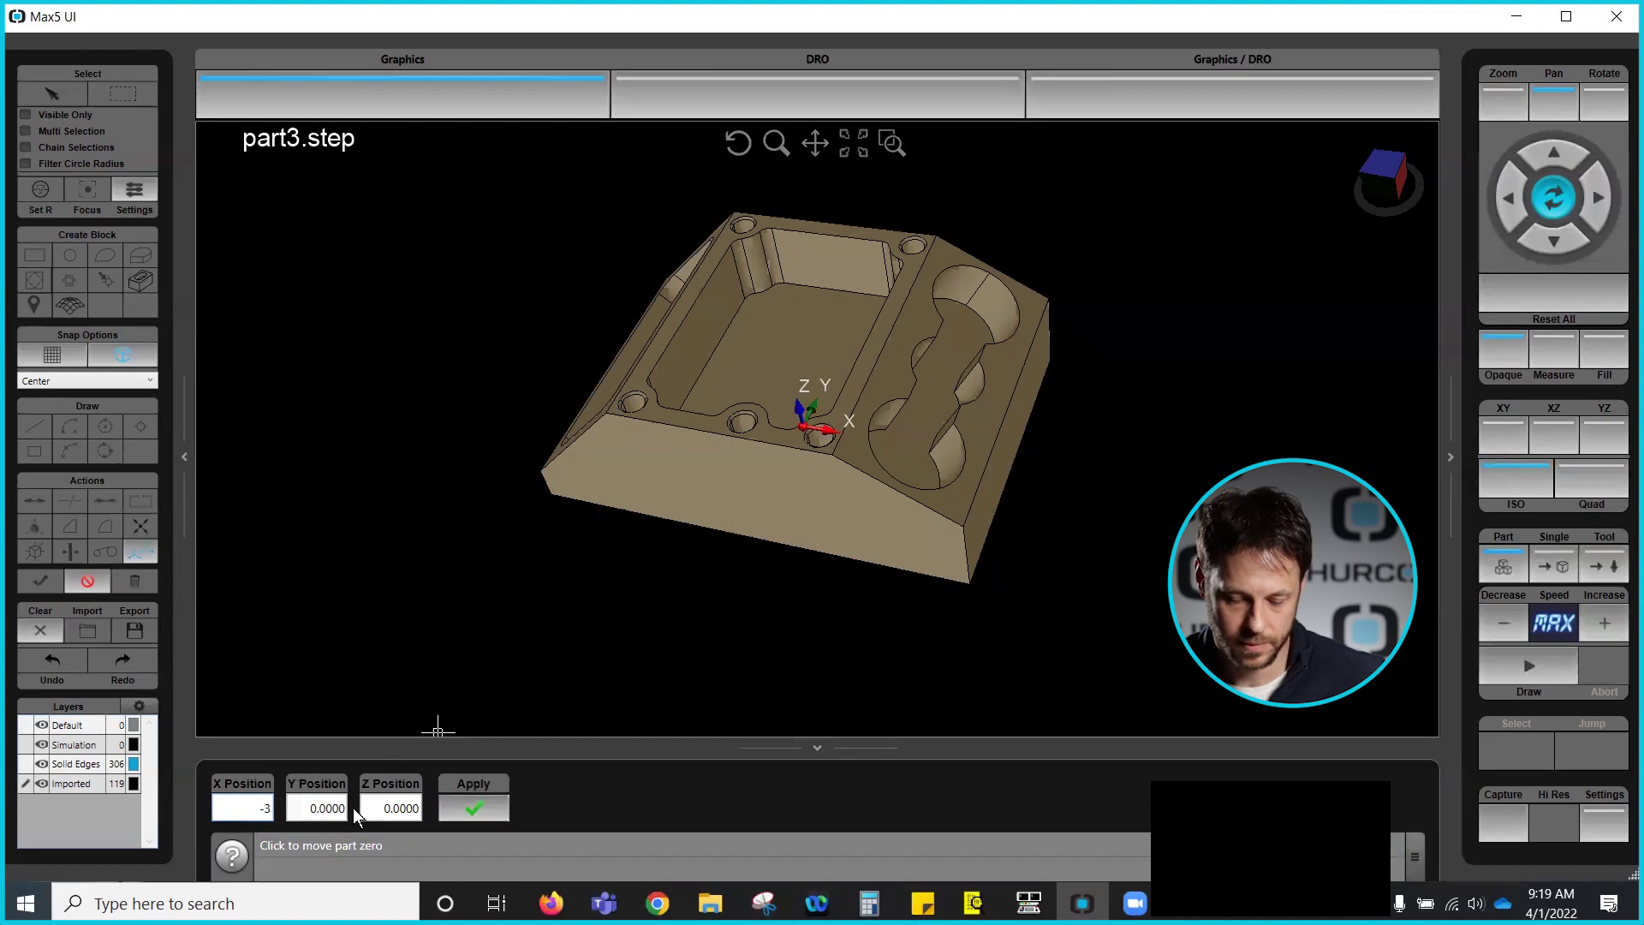
key(Return)
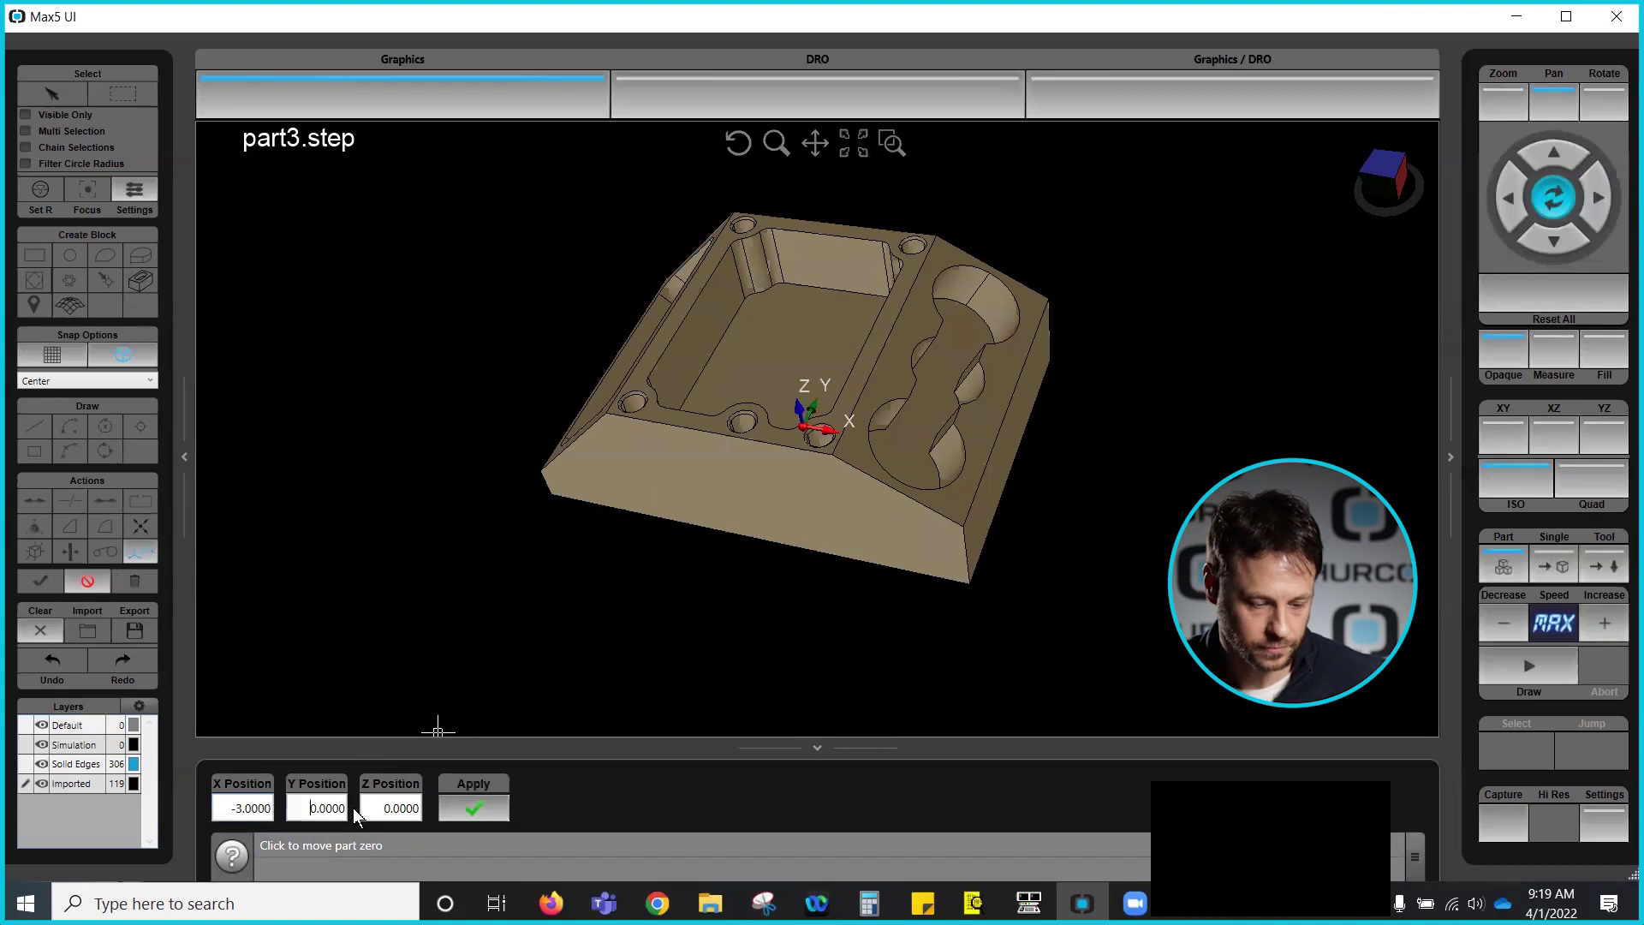
click(299, 809)
text(-2)
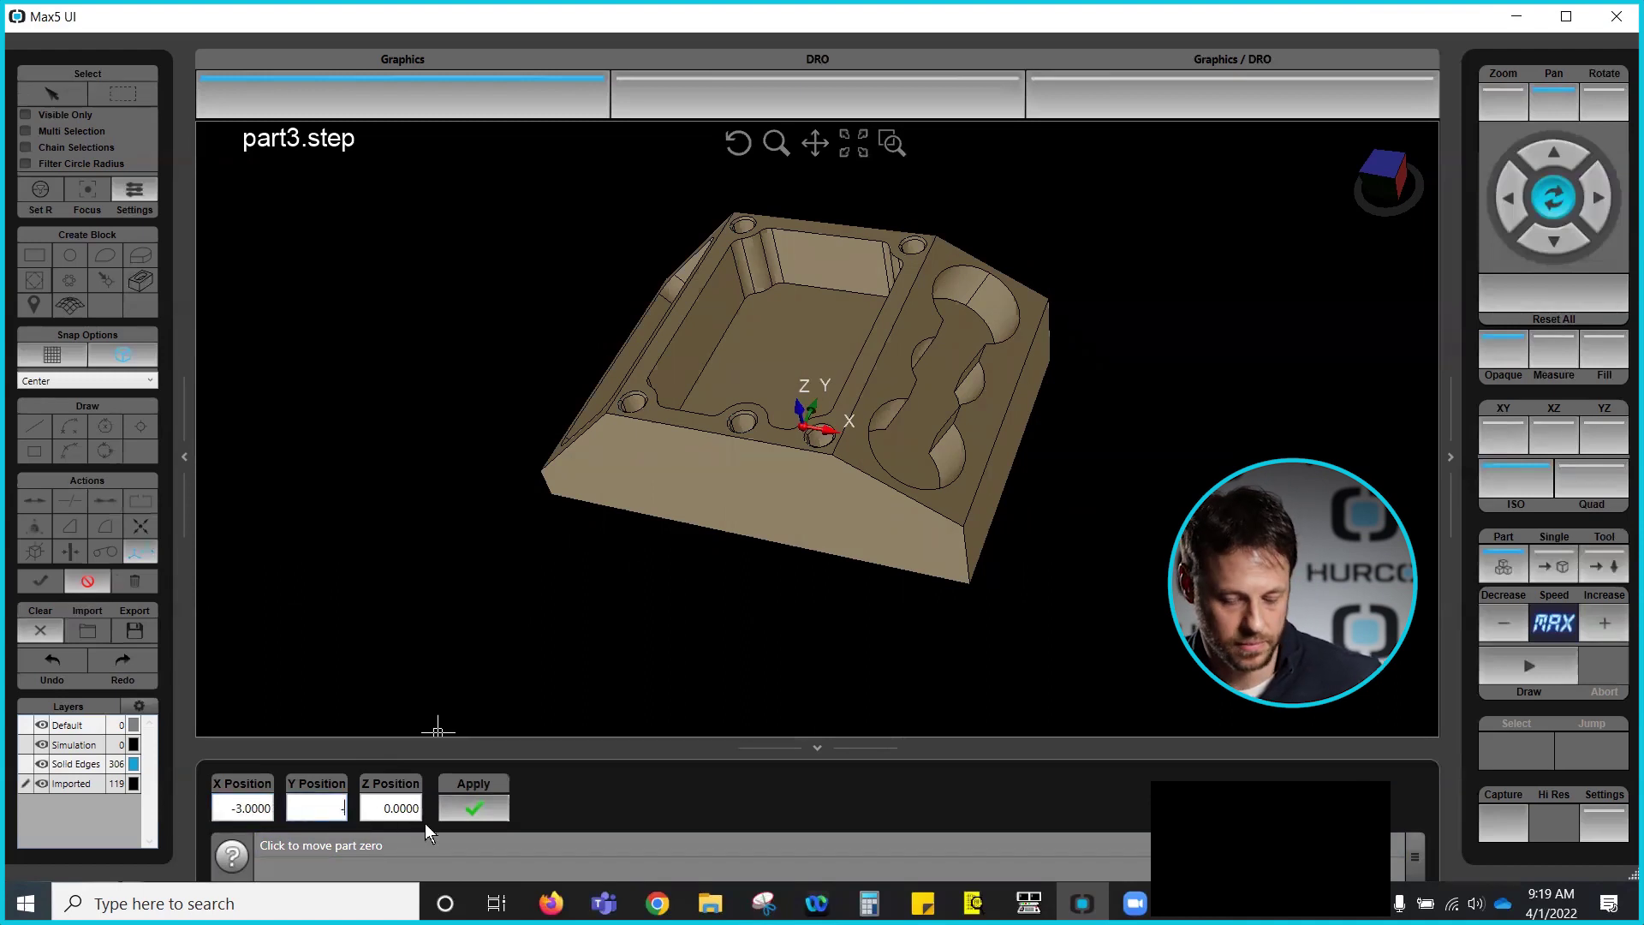
key(Return)
click(370, 808)
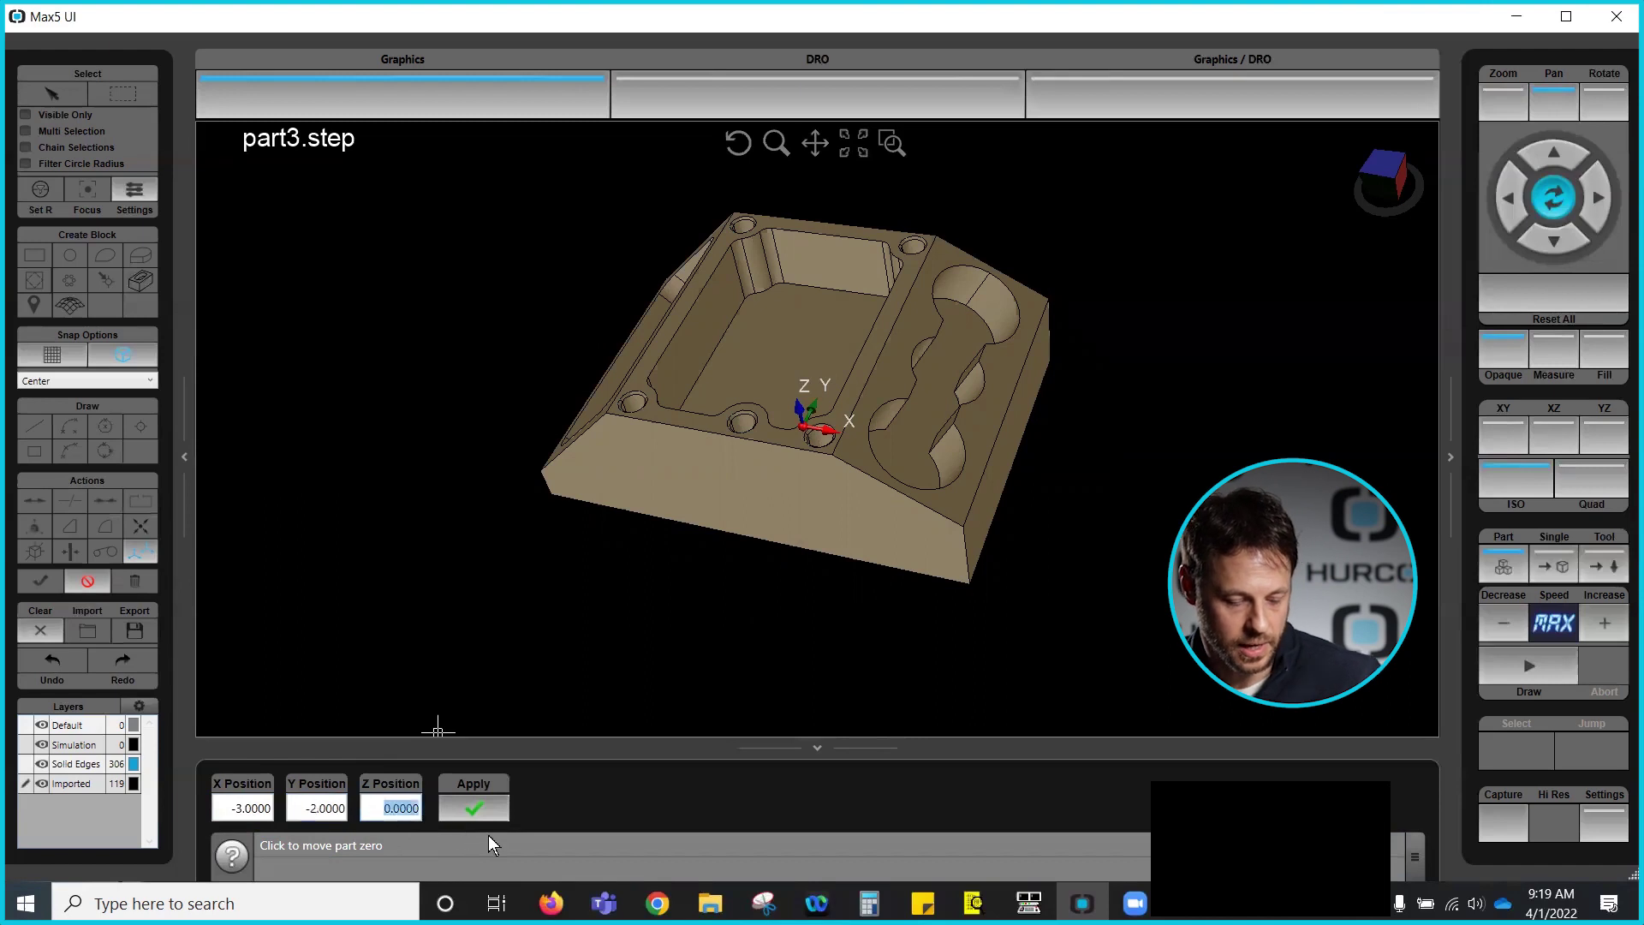
text(2)
key(Tab)
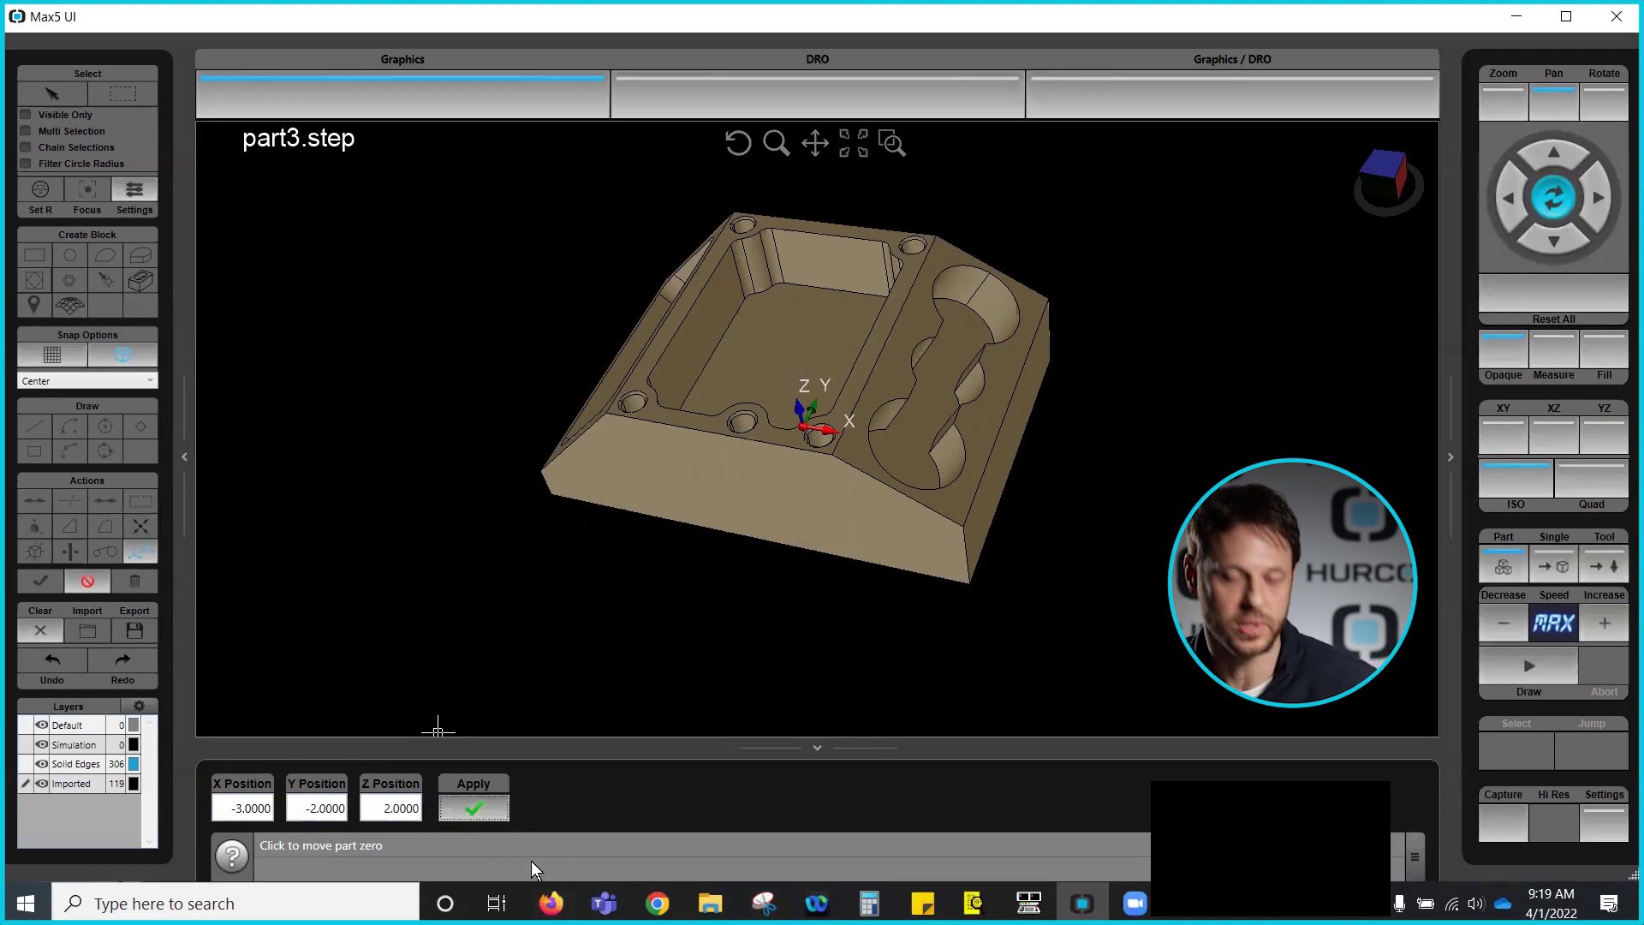
click(479, 805)
drag(633, 505, 633, 396)
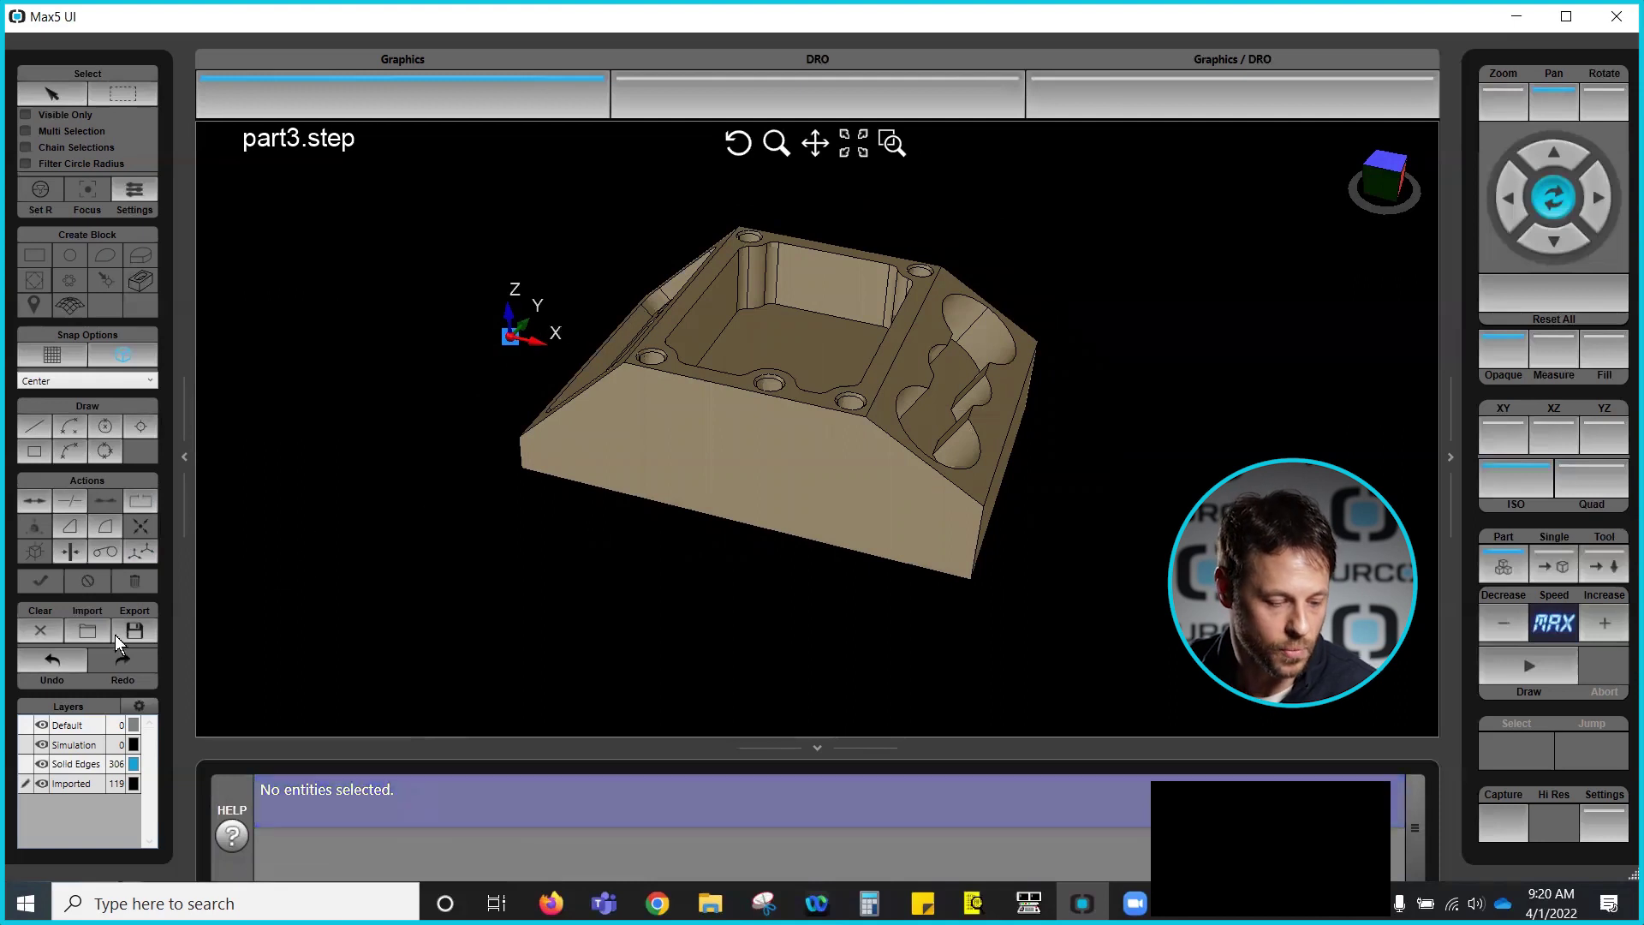
Step: Undo the coordinate-based move and place part zero on the part's bottom front-left corner with the End snap
click(53, 651)
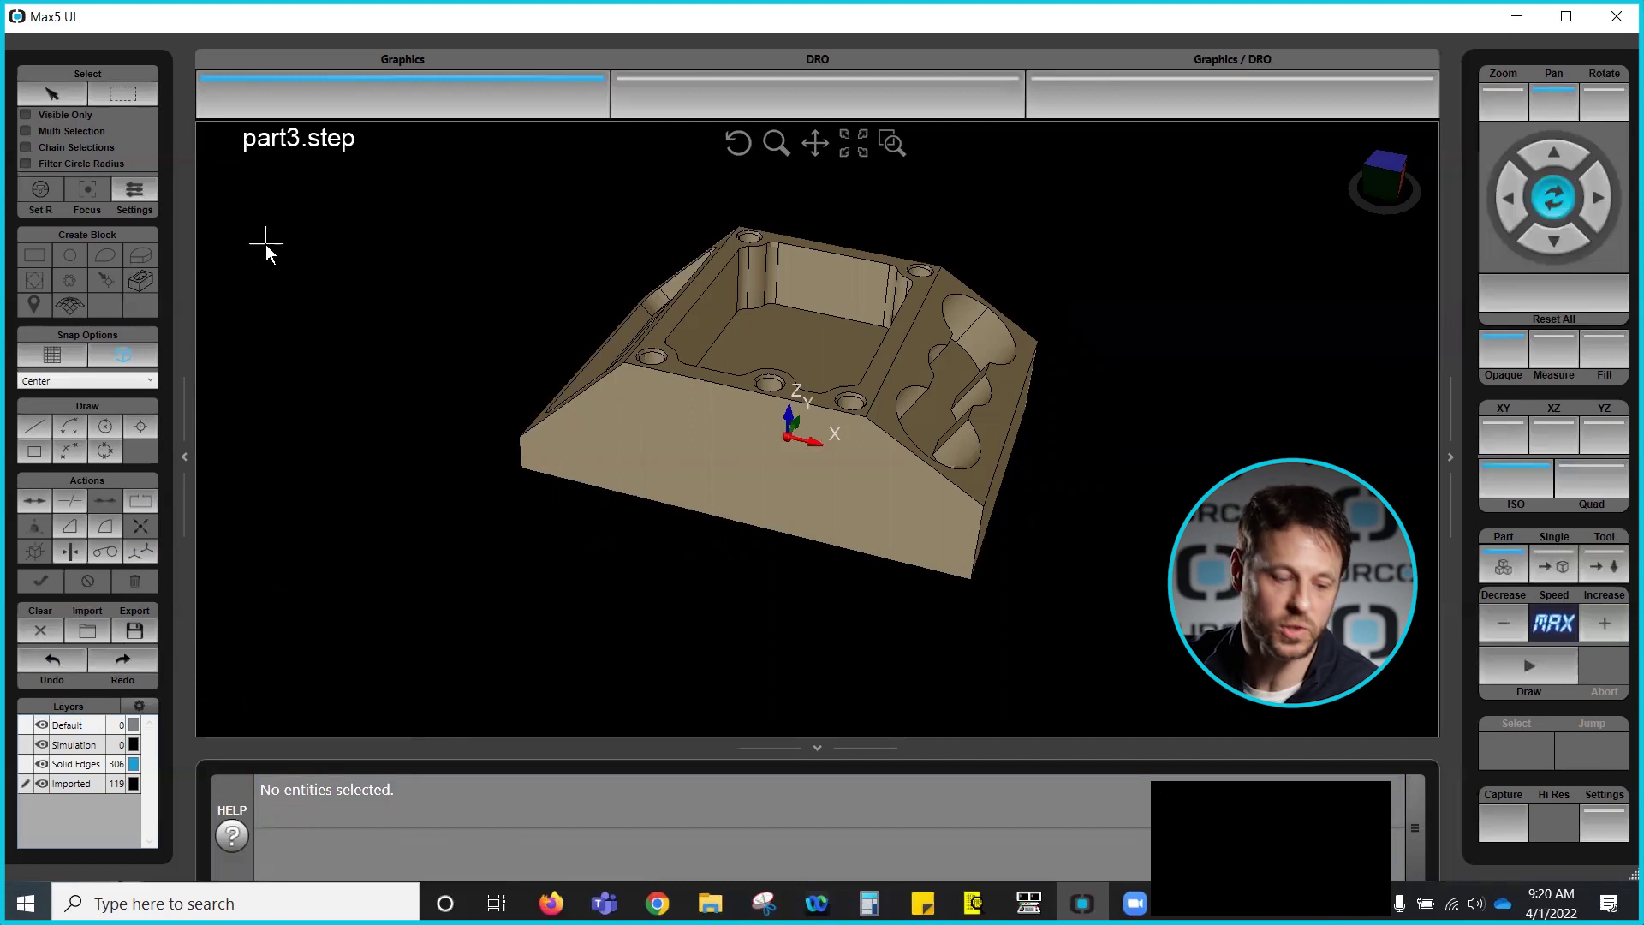
click(143, 548)
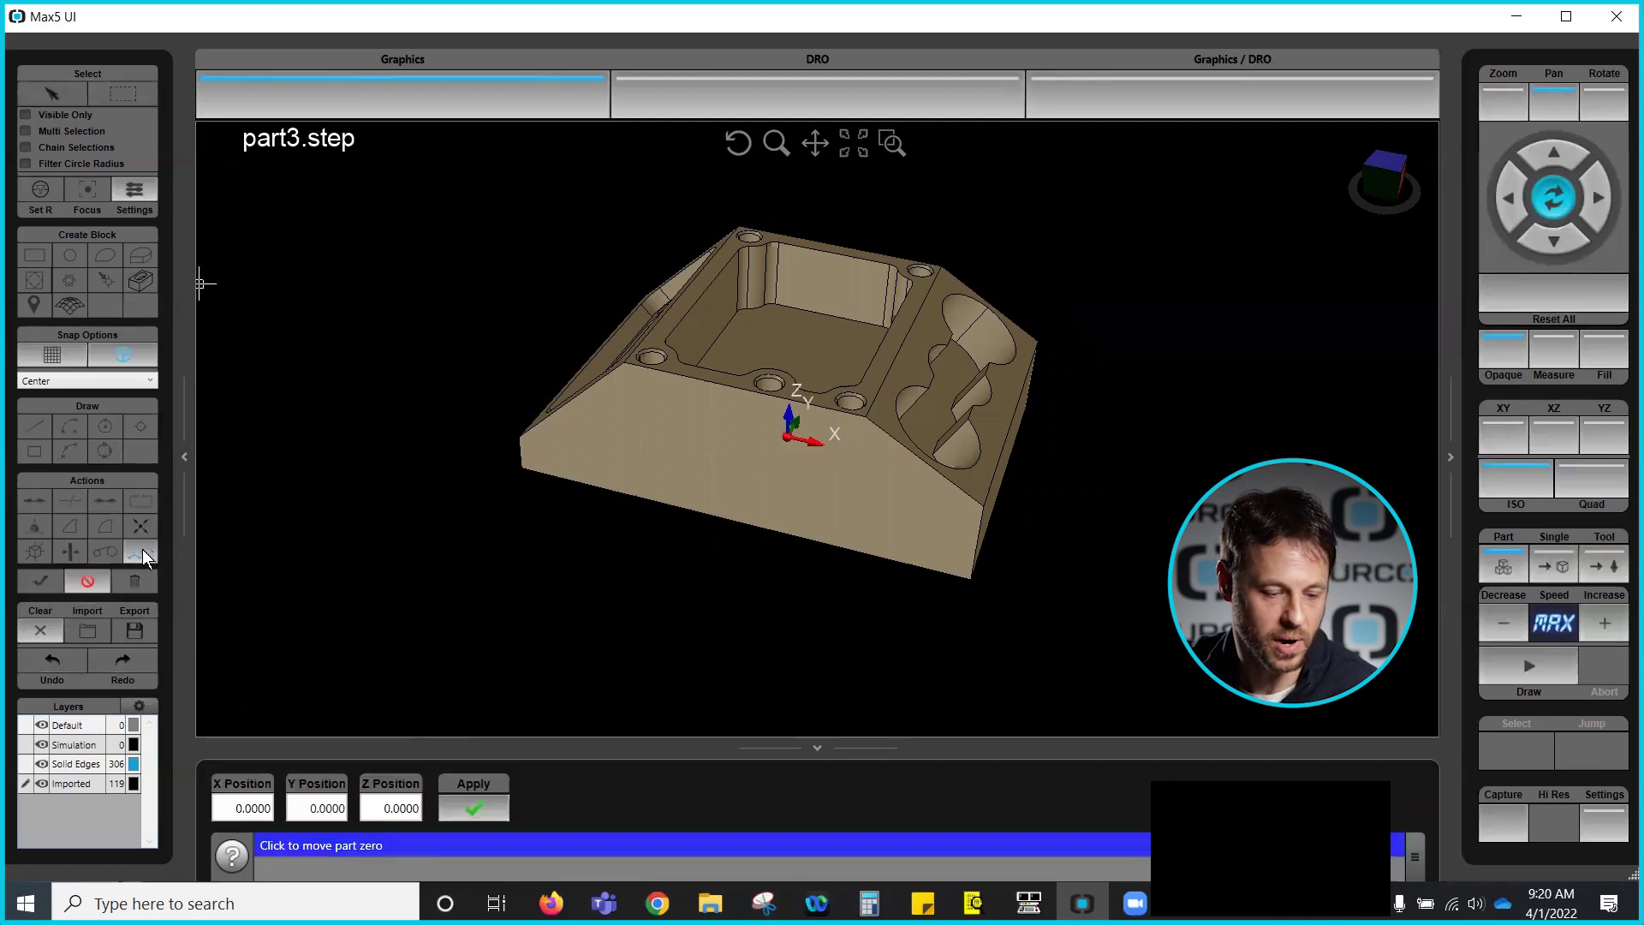
click(149, 380)
click(55, 429)
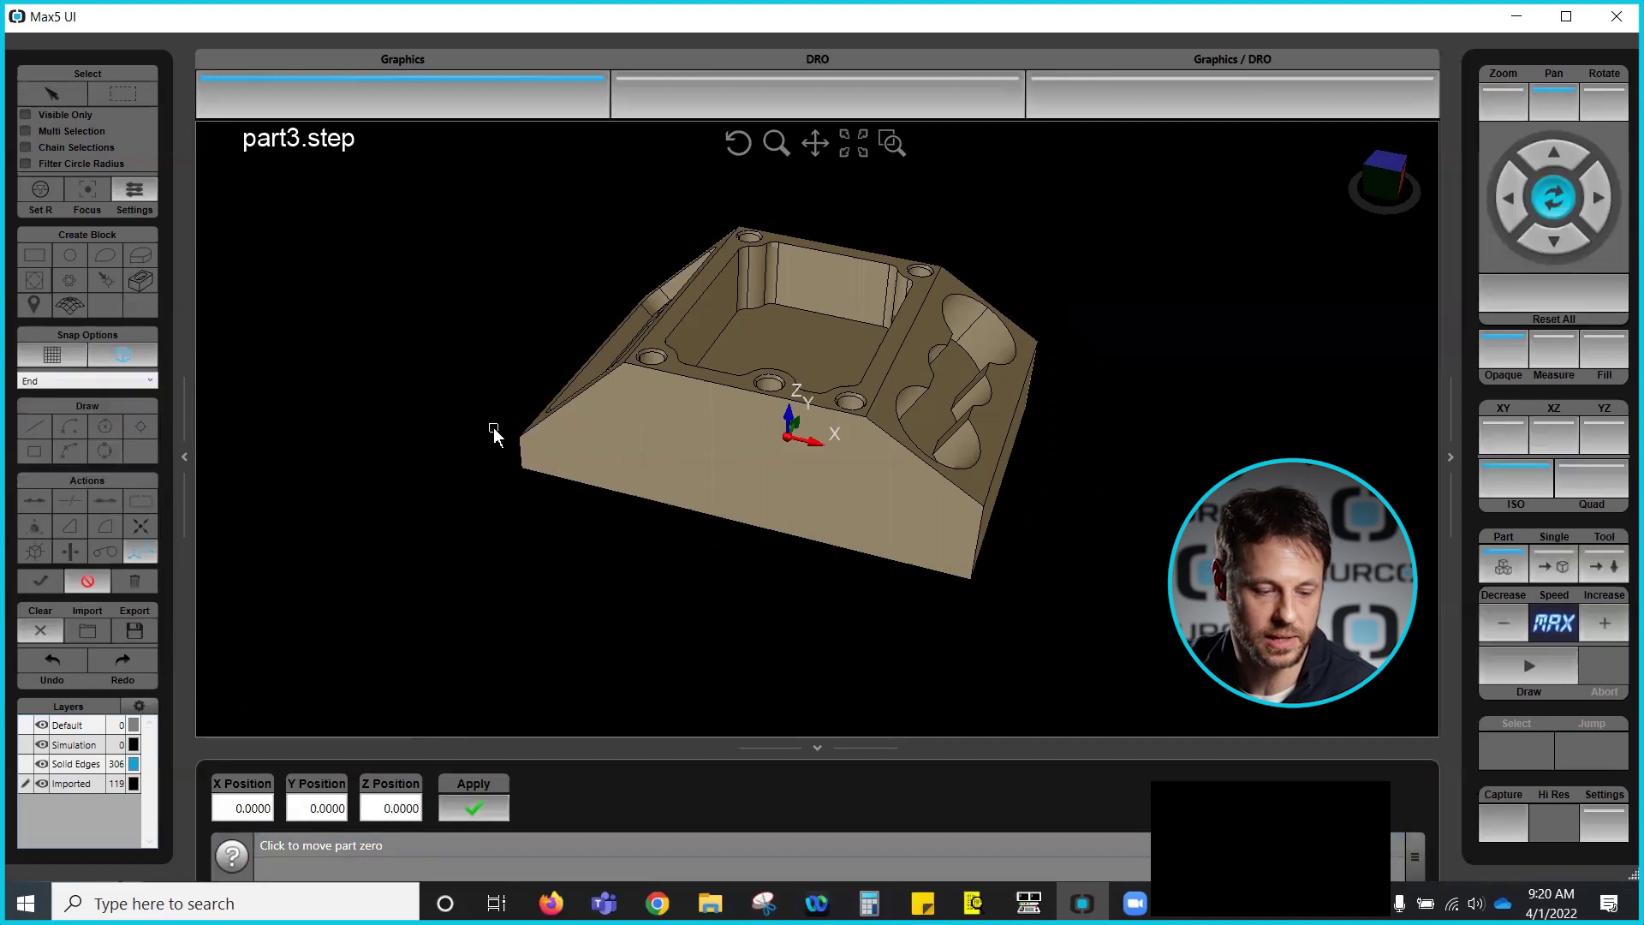
click(521, 468)
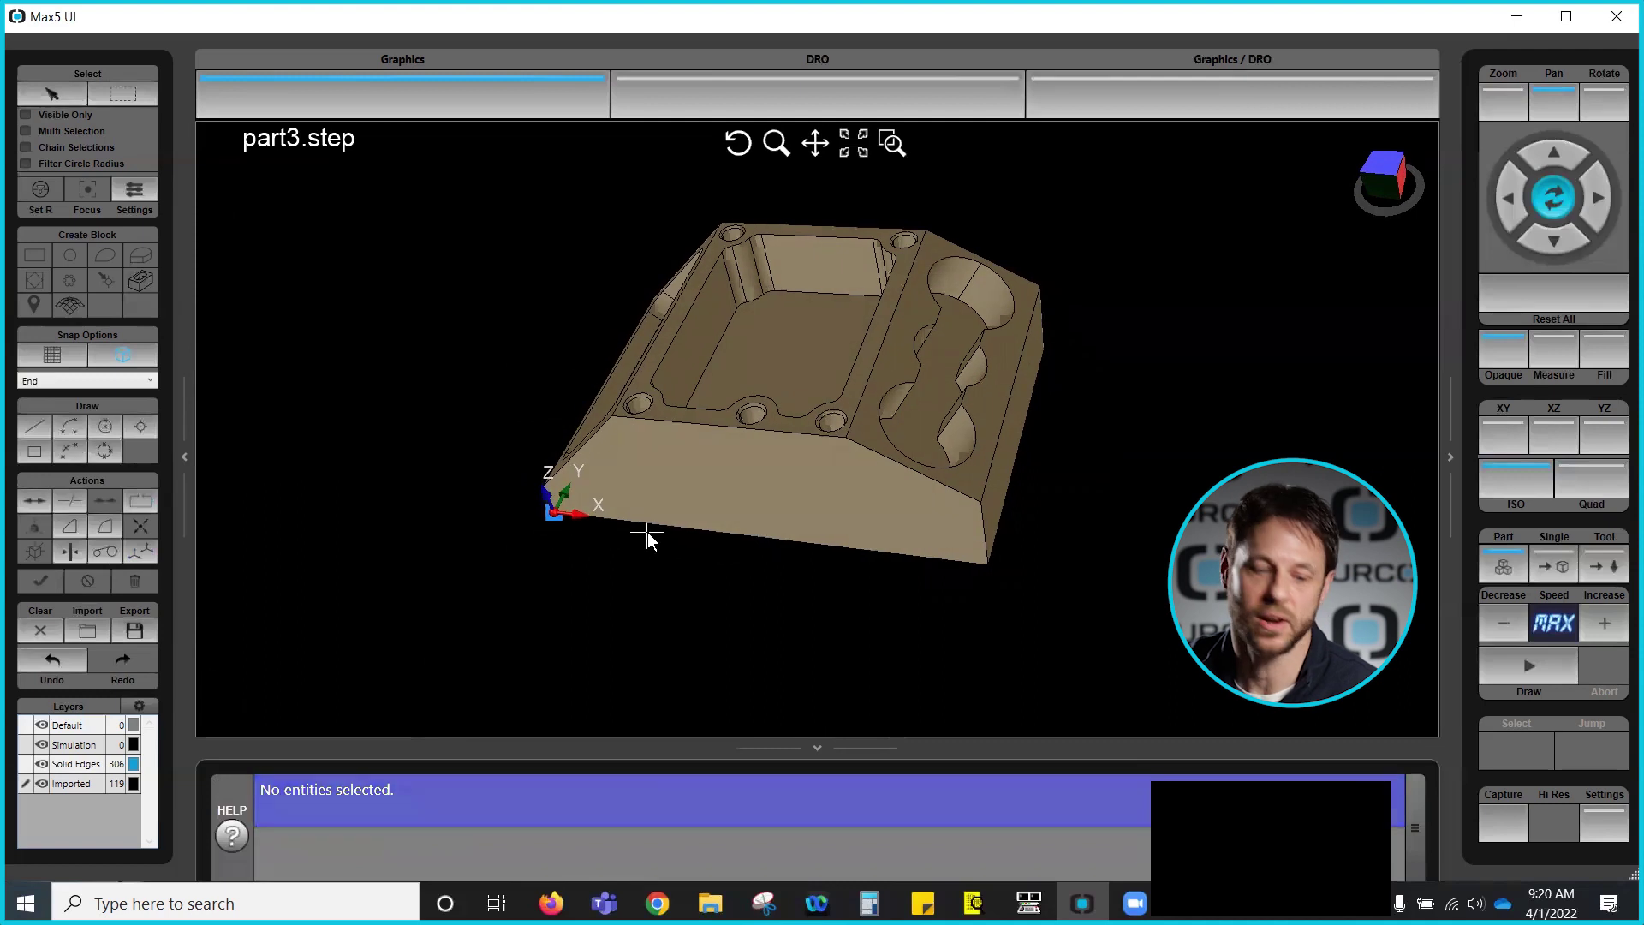
Step: Offset part zero from the bottom front-left corner by a Z Position of 2, leaving X and Y at 0
click(140, 553)
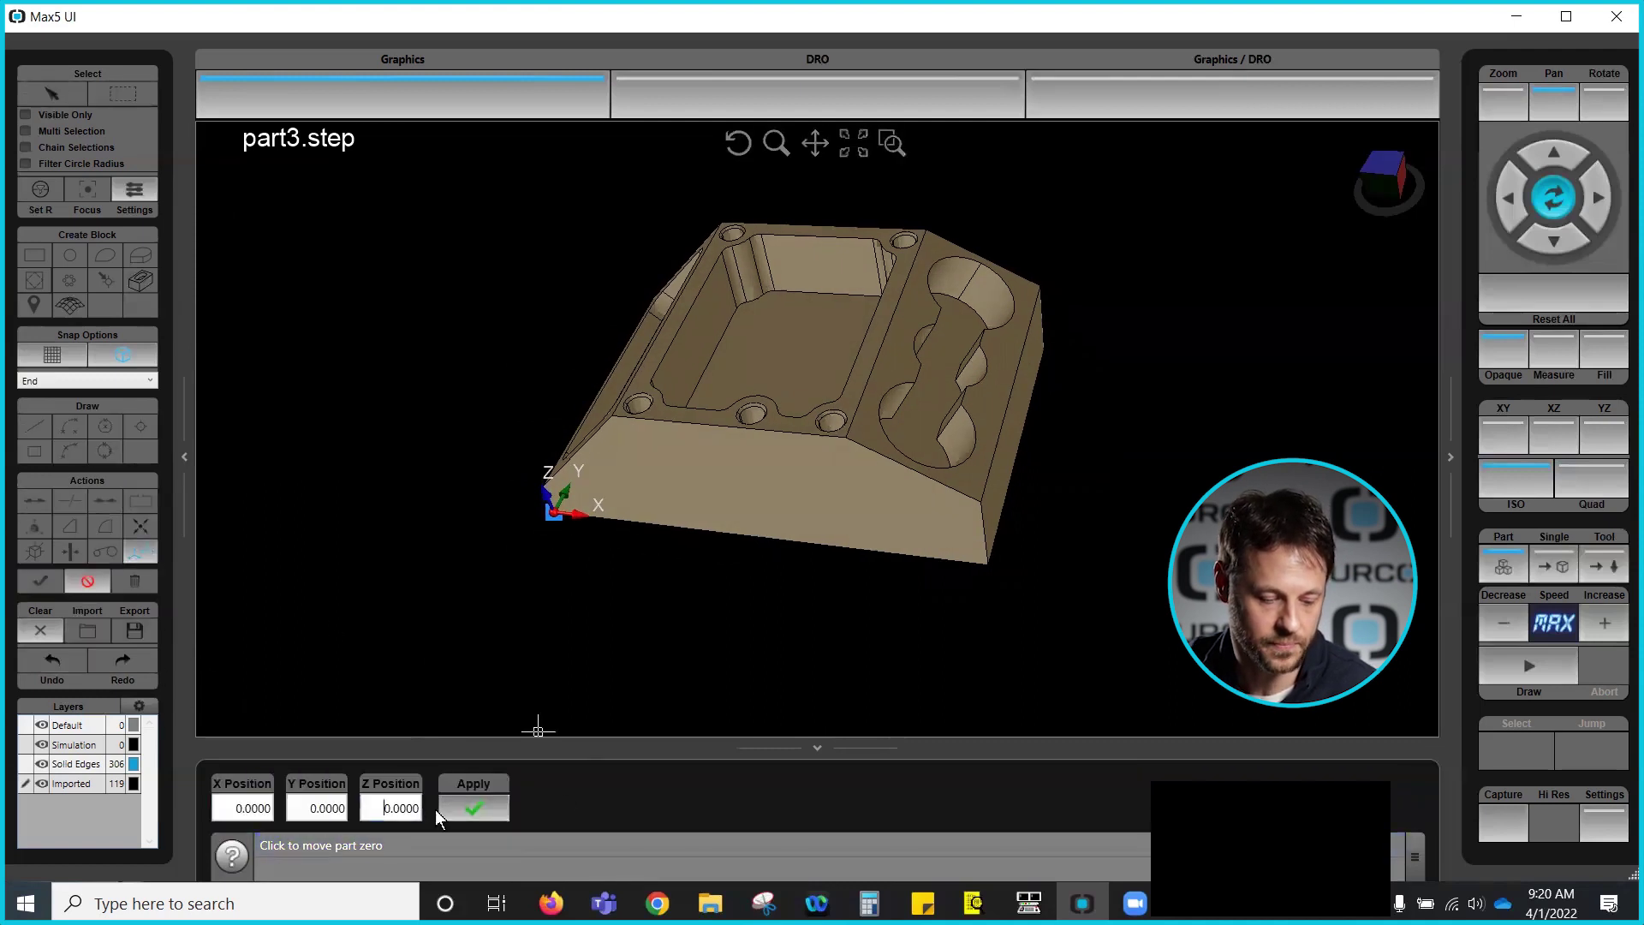
key(shift+End)
text(2)
click(479, 807)
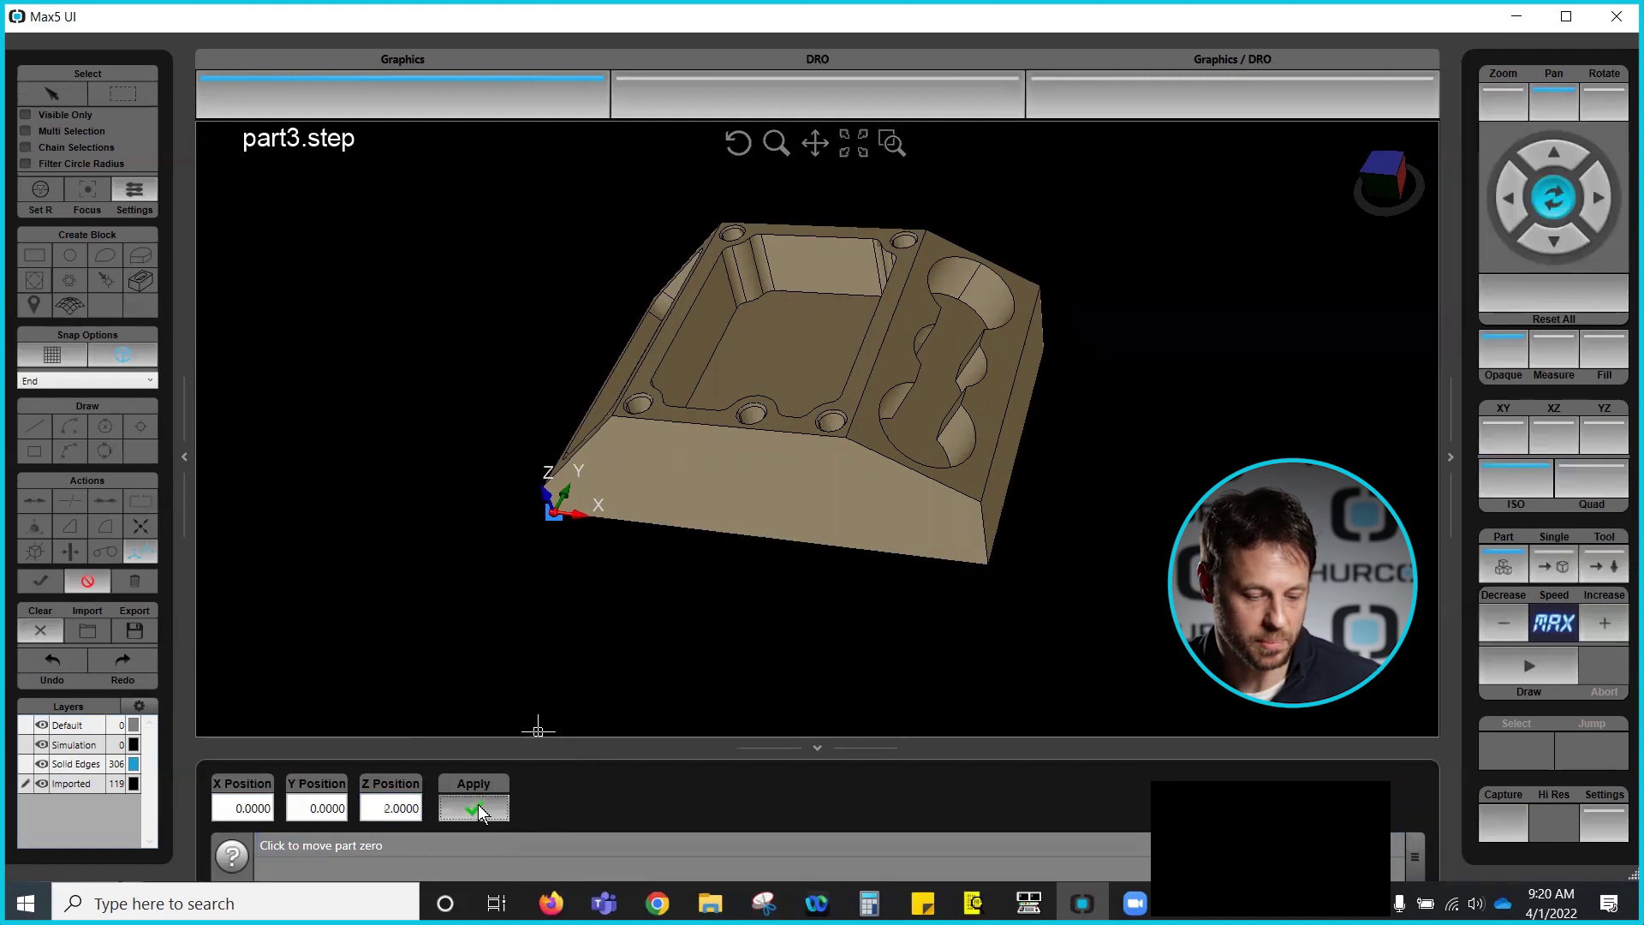
Step: Examine the part's angled faces and its top pockets from several orientations relative to the part zero axes
mouse_move(497, 901)
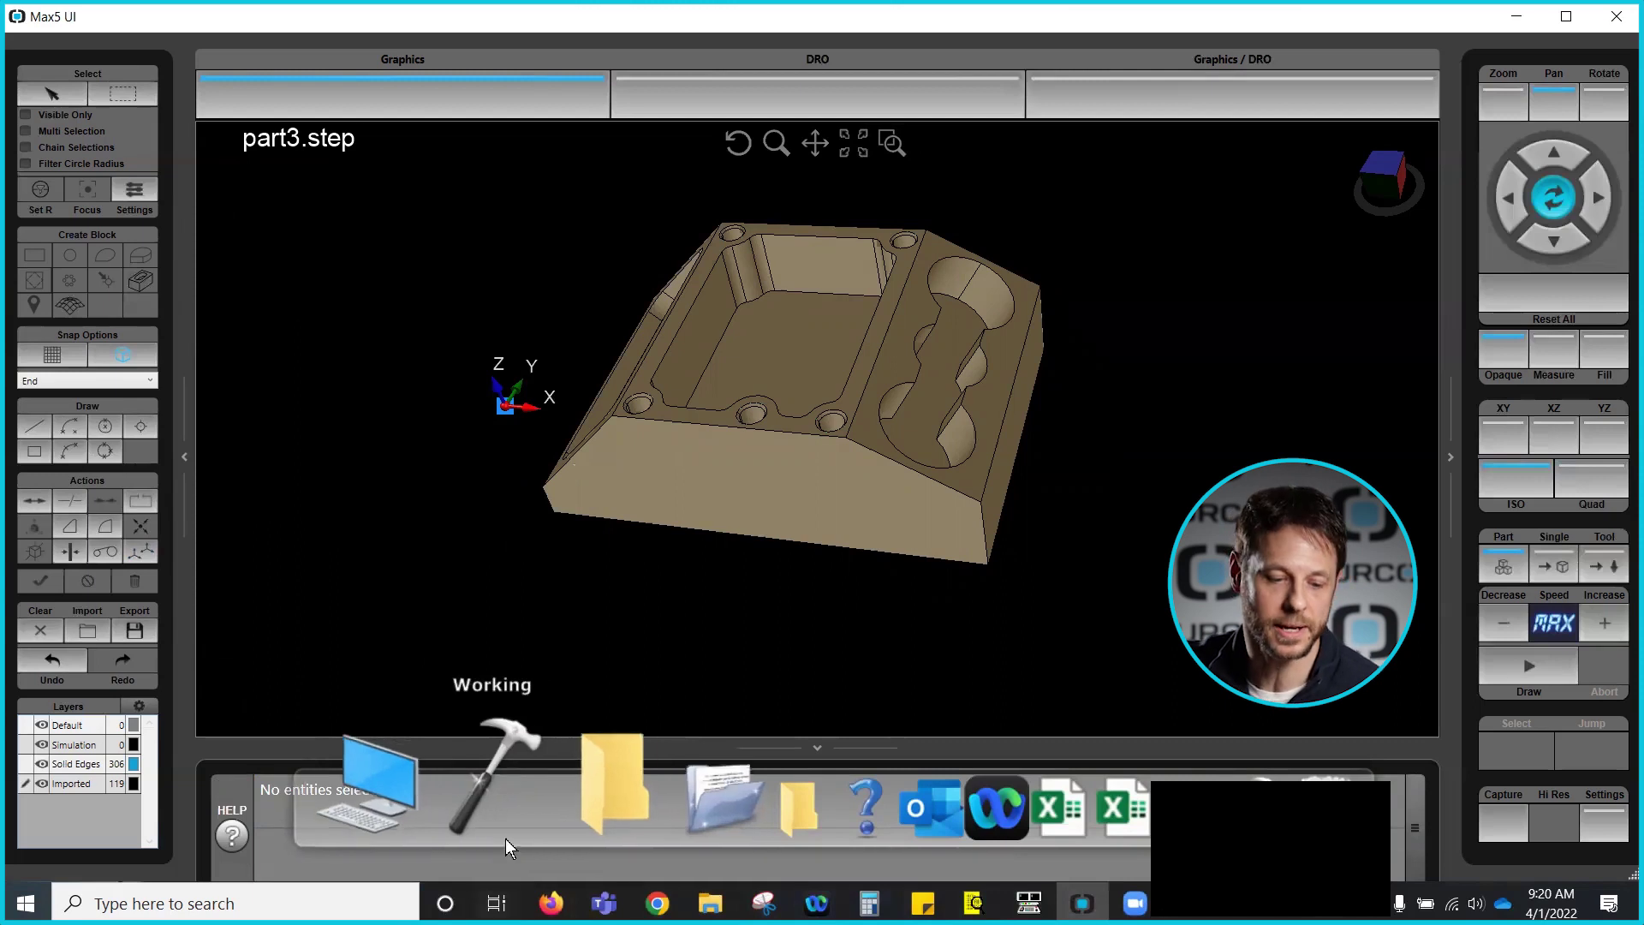
scroll(689, 347, down, 1)
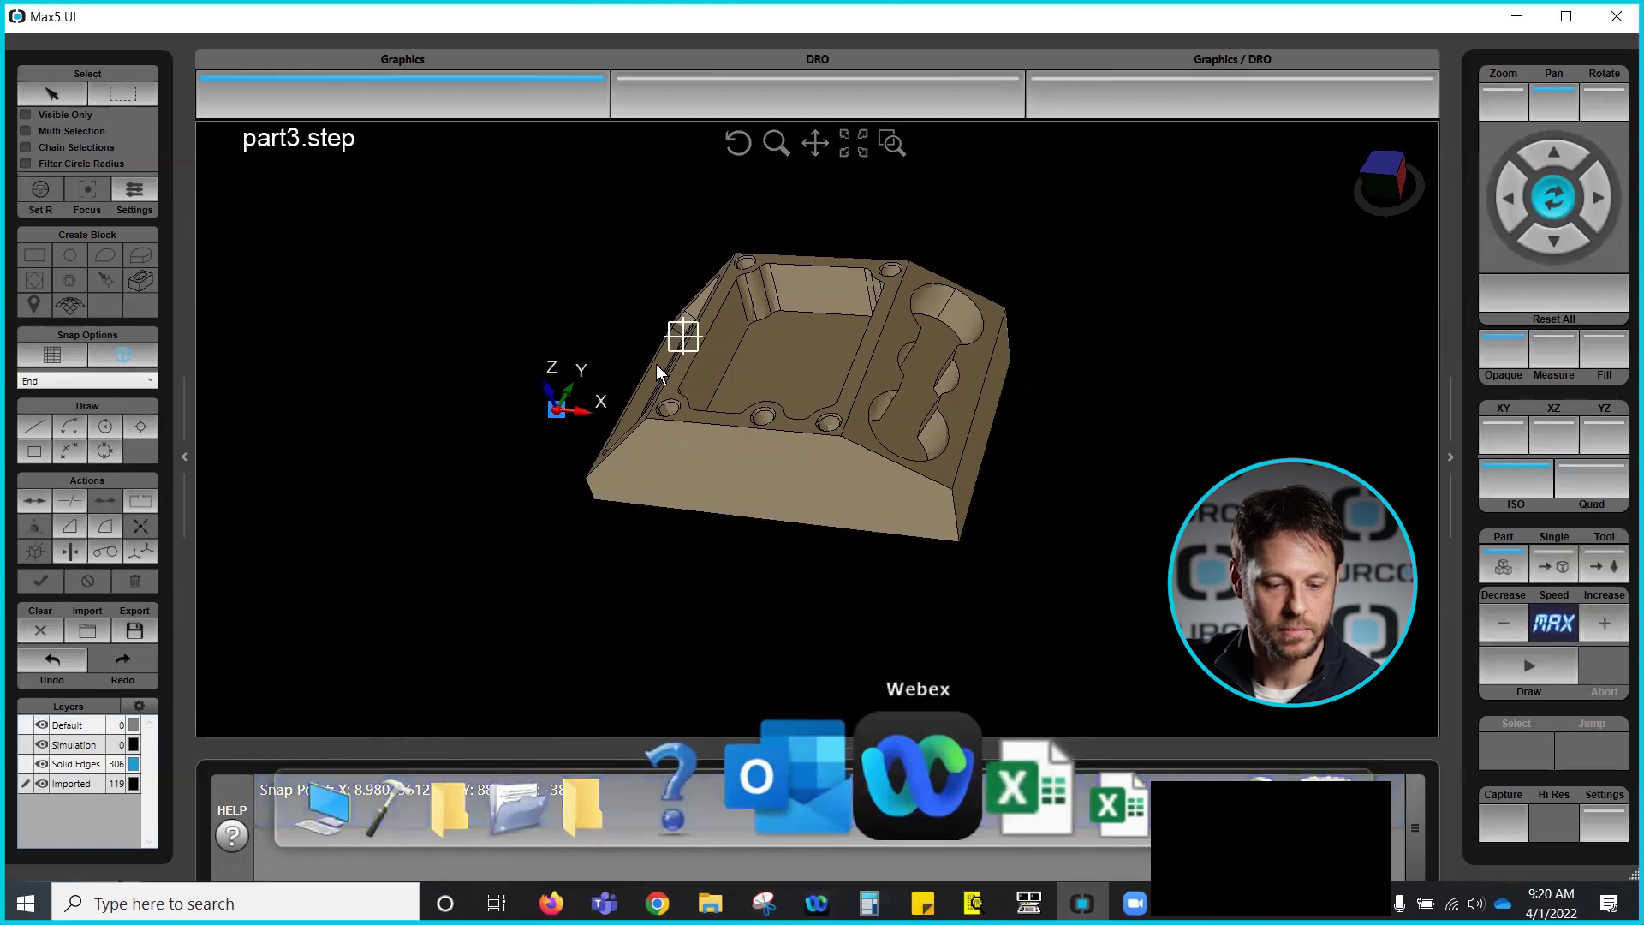
middle_drag(887, 470, 695, 420)
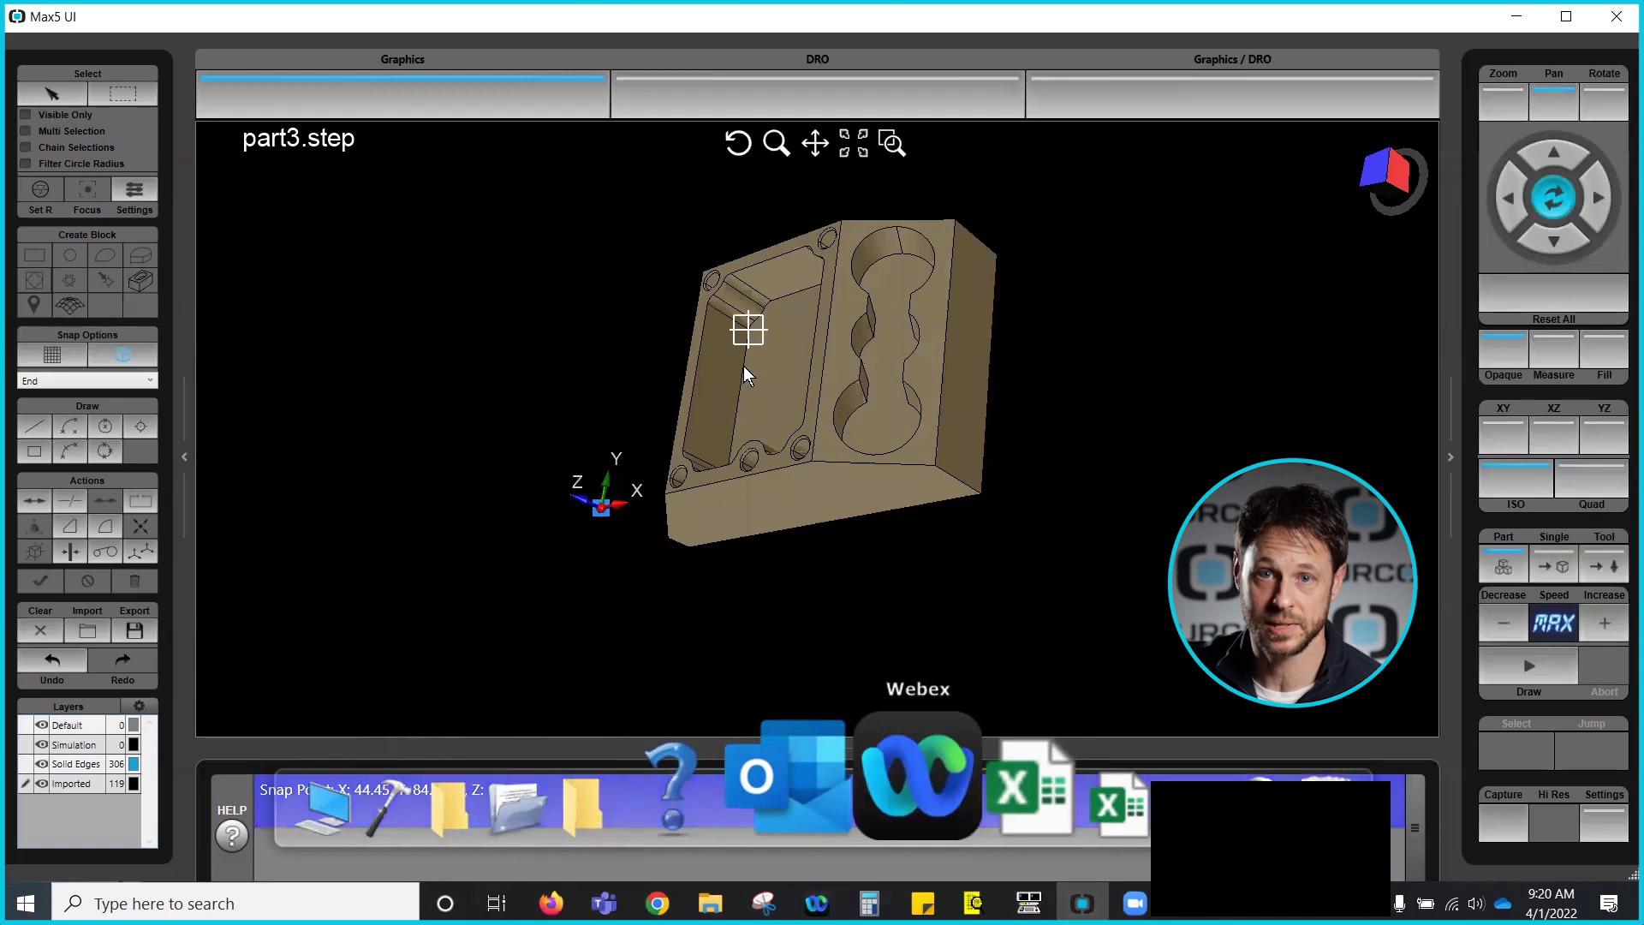
middle_drag(811, 449, 796, 327)
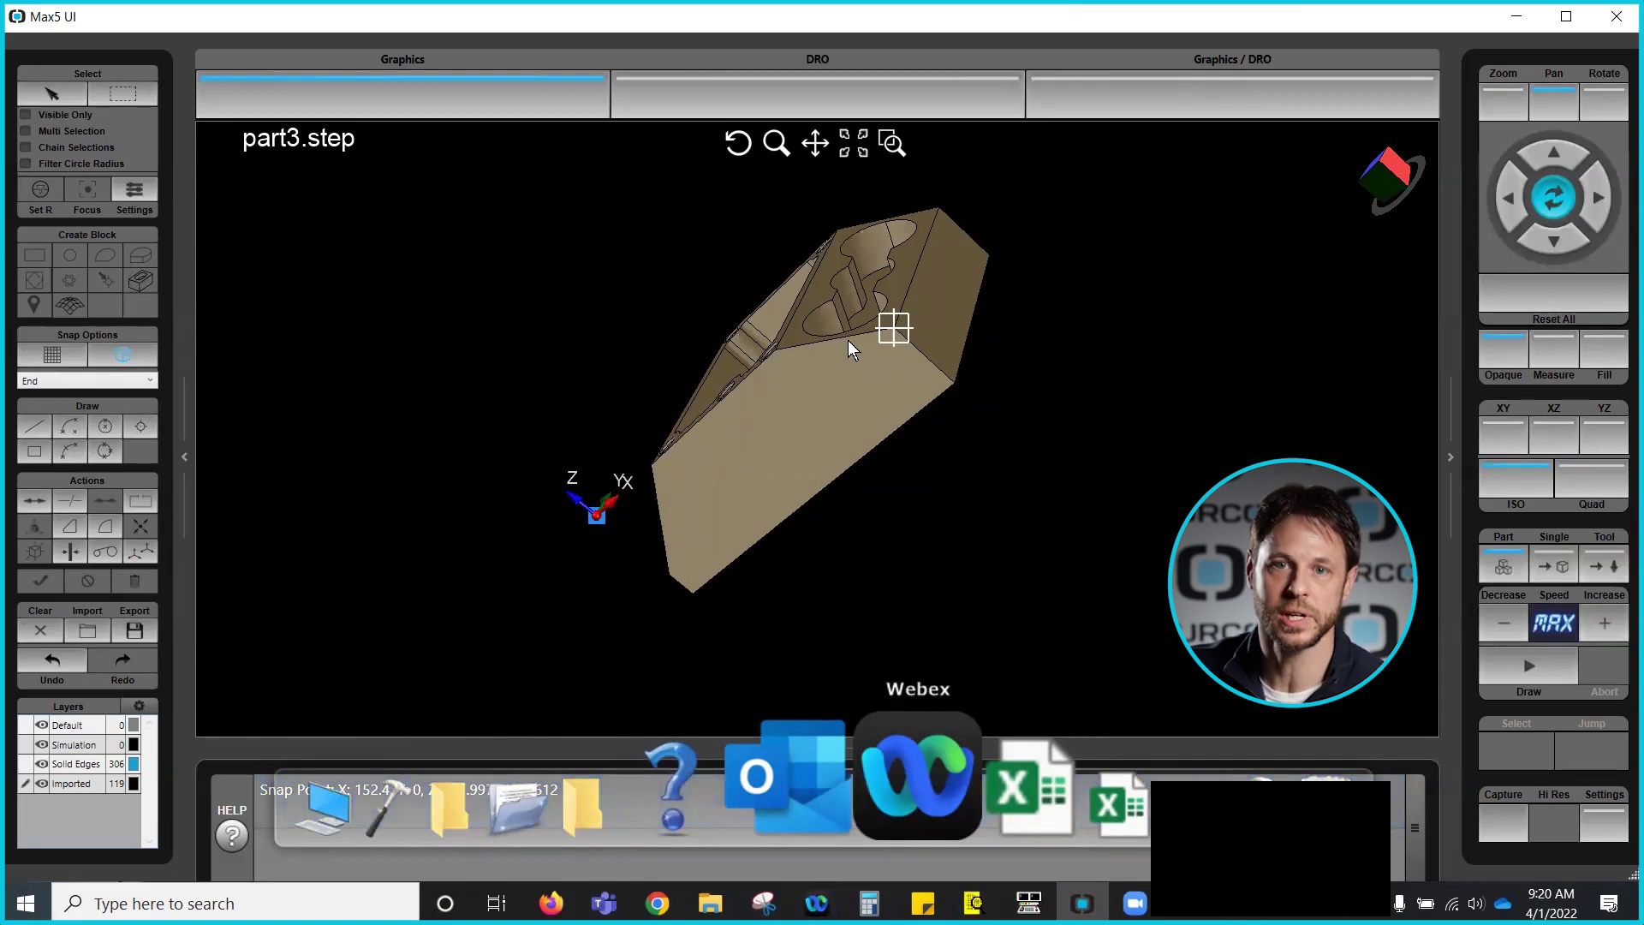
middle_drag(848, 337, 749, 357)
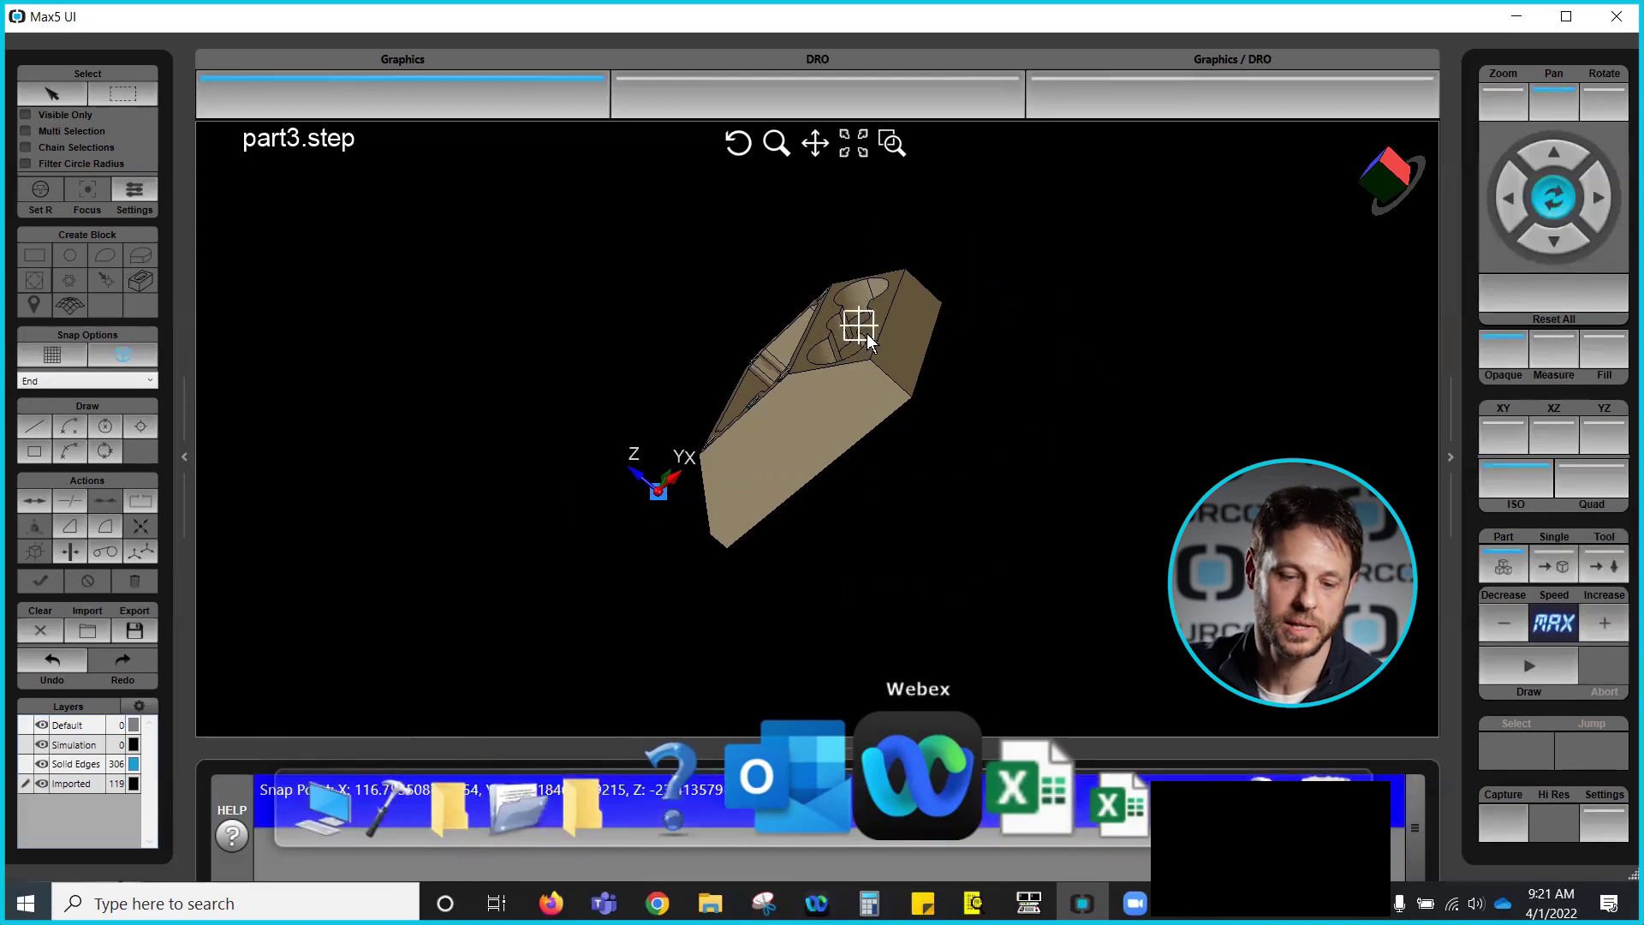
middle_drag(907, 335, 690, 374)
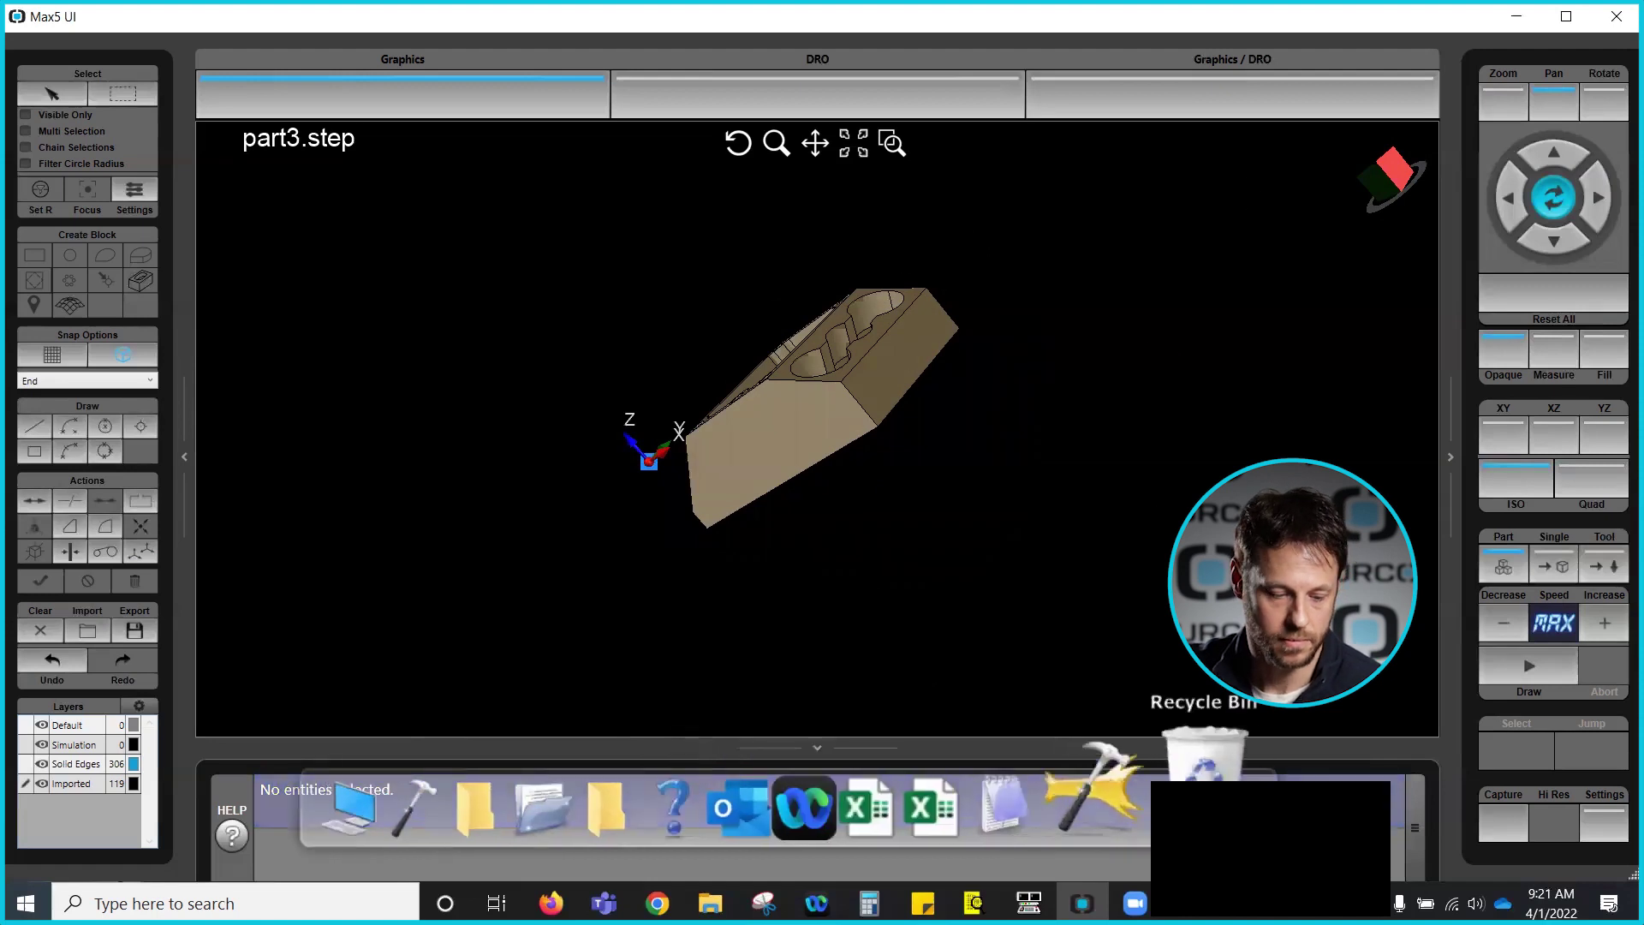
middle_drag(927, 316, 759, 377)
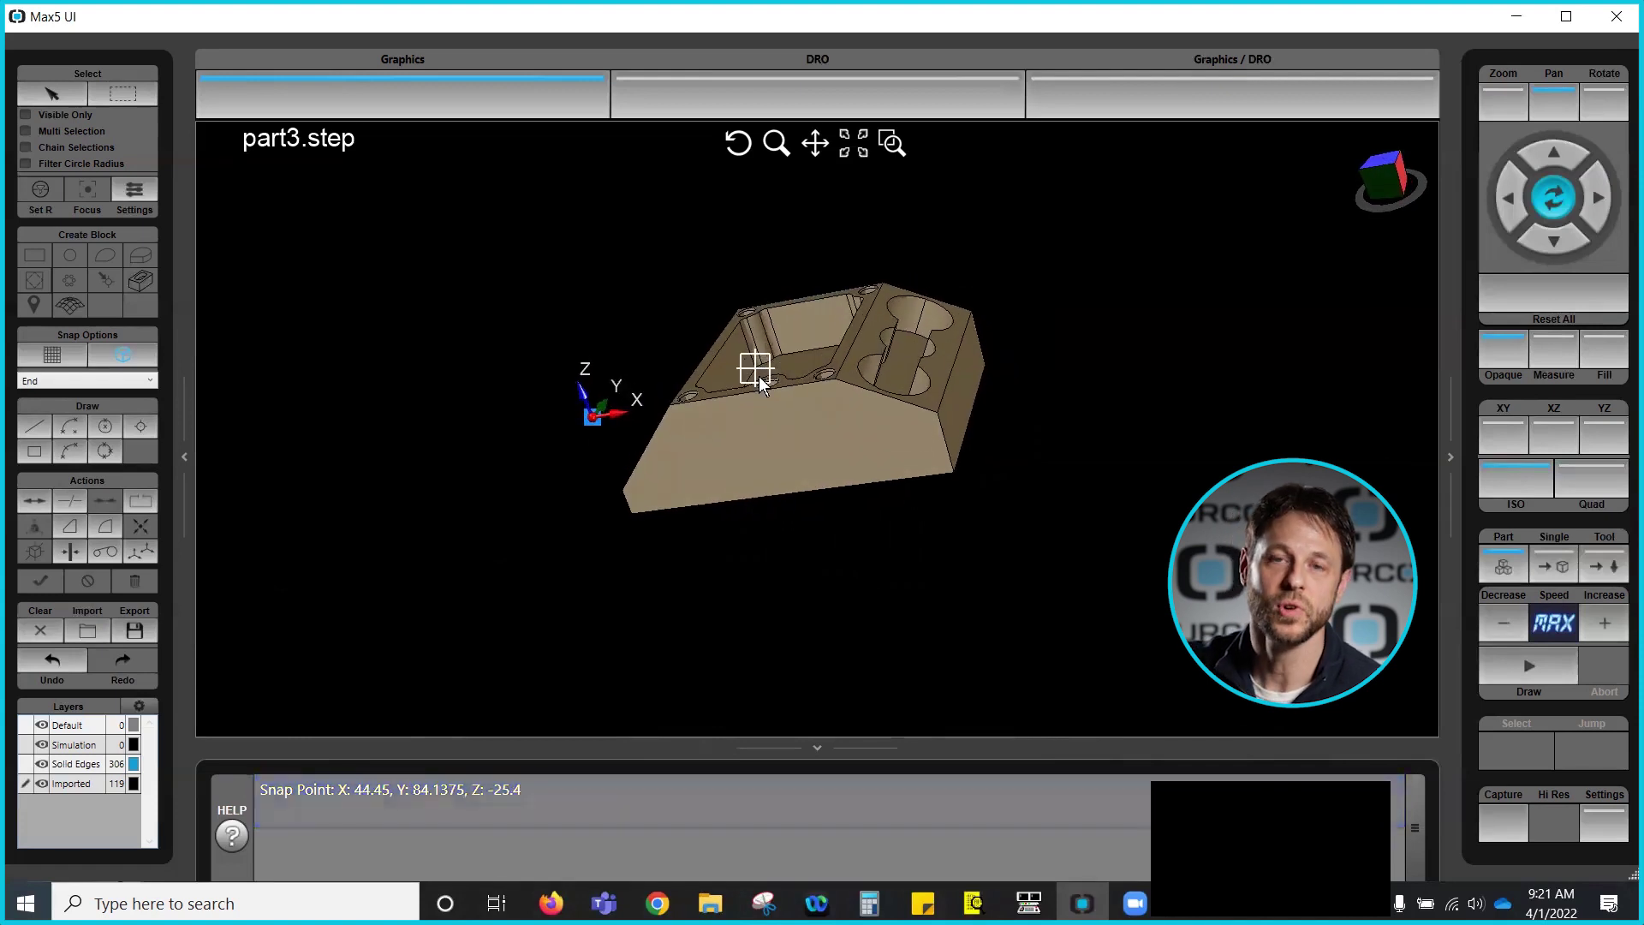
click(277, 603)
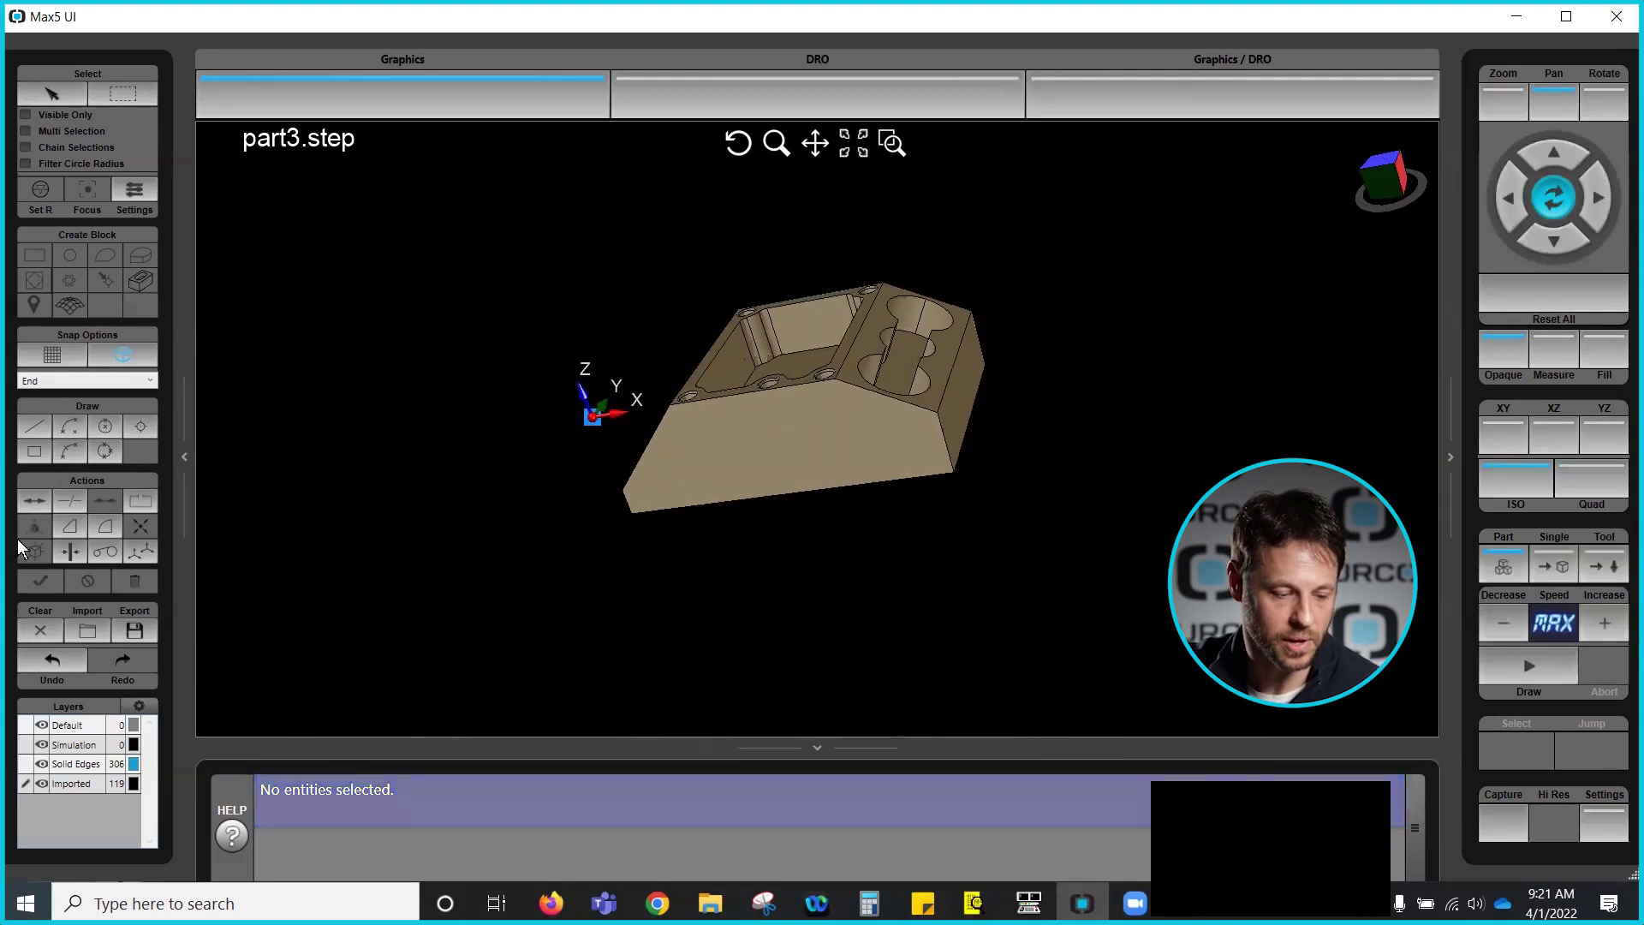
click(68, 552)
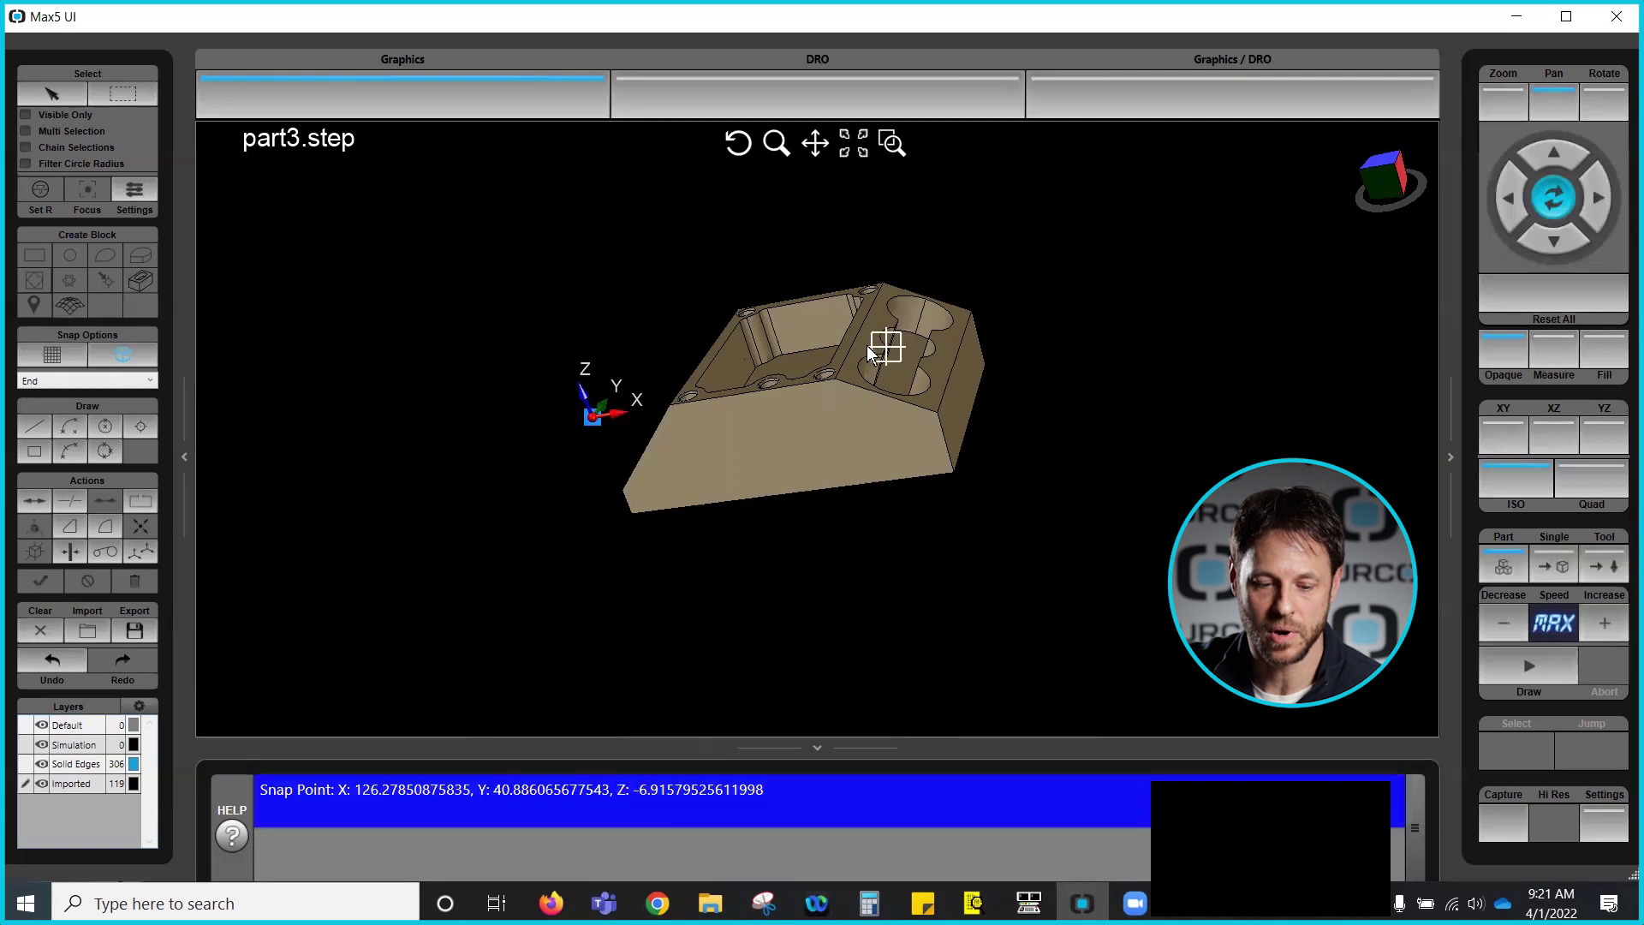
Step: Move part zero with the End snap to the upper front corner of the sloped face containing the three-circle pocket
mouse_move(953, 334)
middle_down()
mouse_move(867, 355)
mouse_move(969, 368)
mouse_move(989, 327)
mouse_move(920, 321)
mouse_move(921, 300)
mouse_move(899, 296)
middle_up()
scroll(898, 377, up, 5)
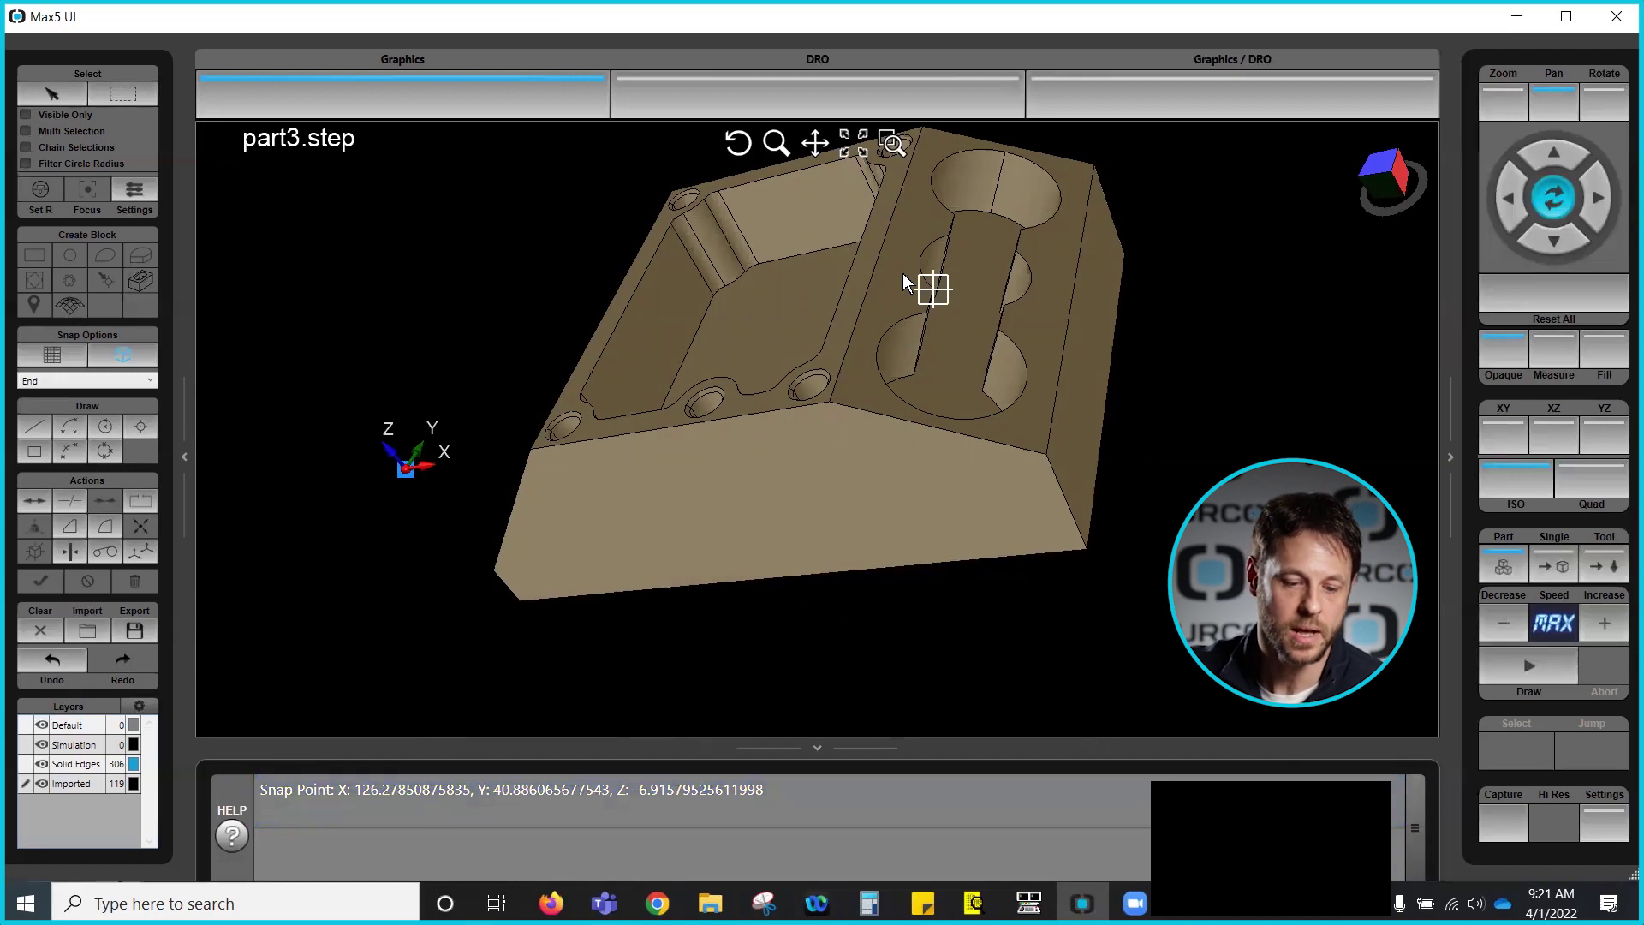
click(1221, 321)
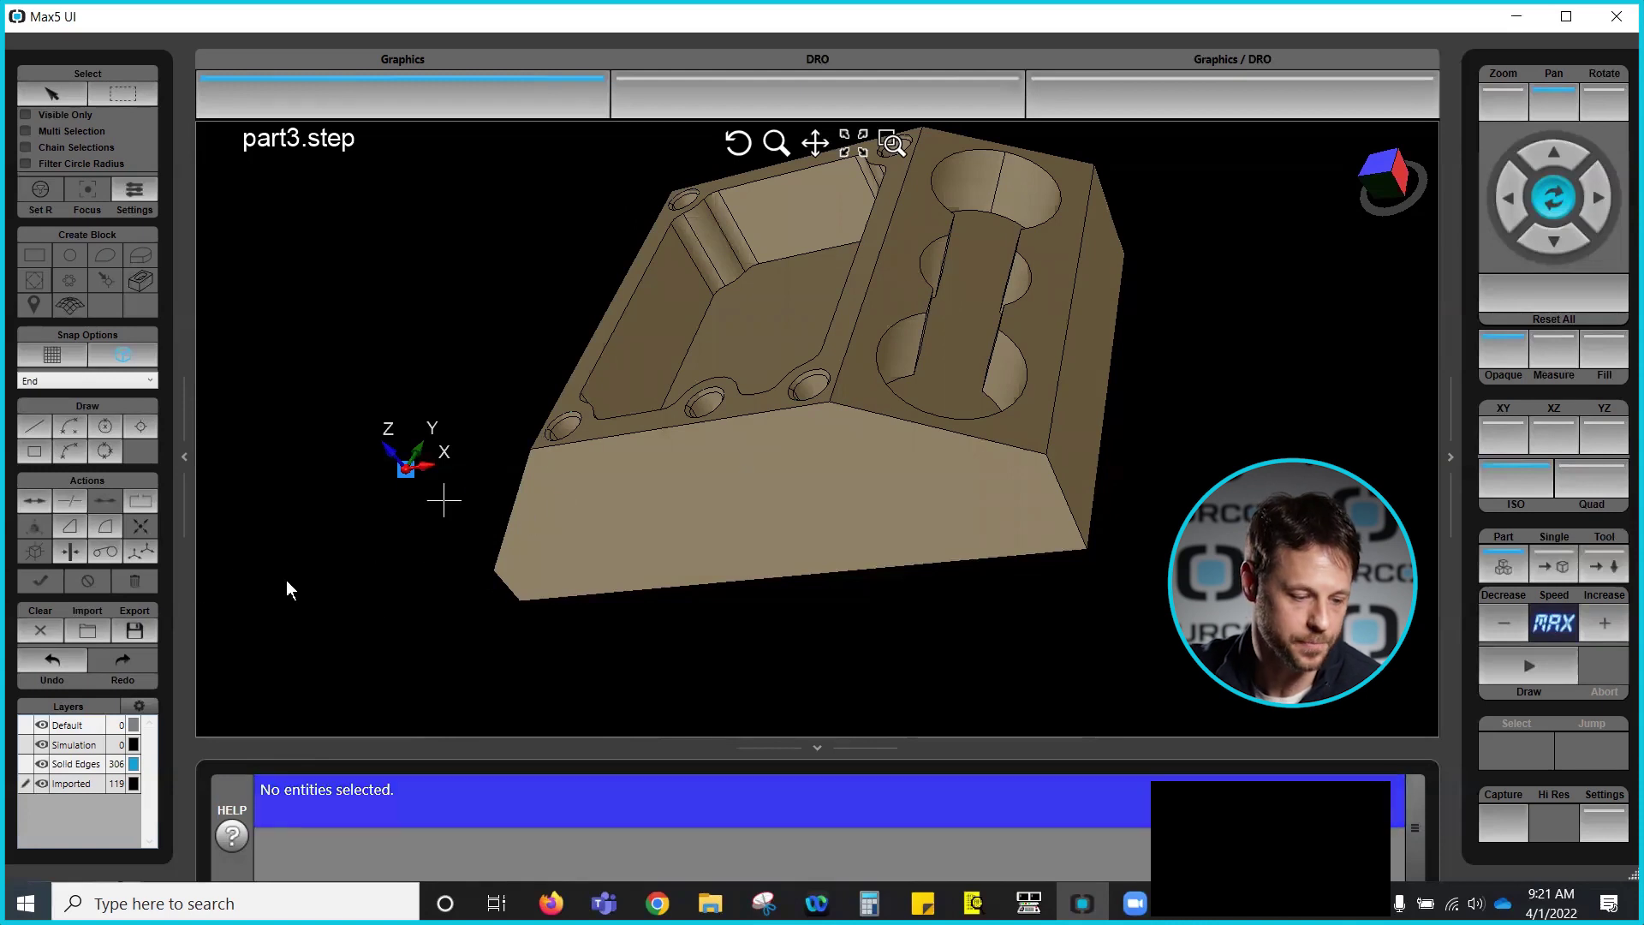
click(145, 553)
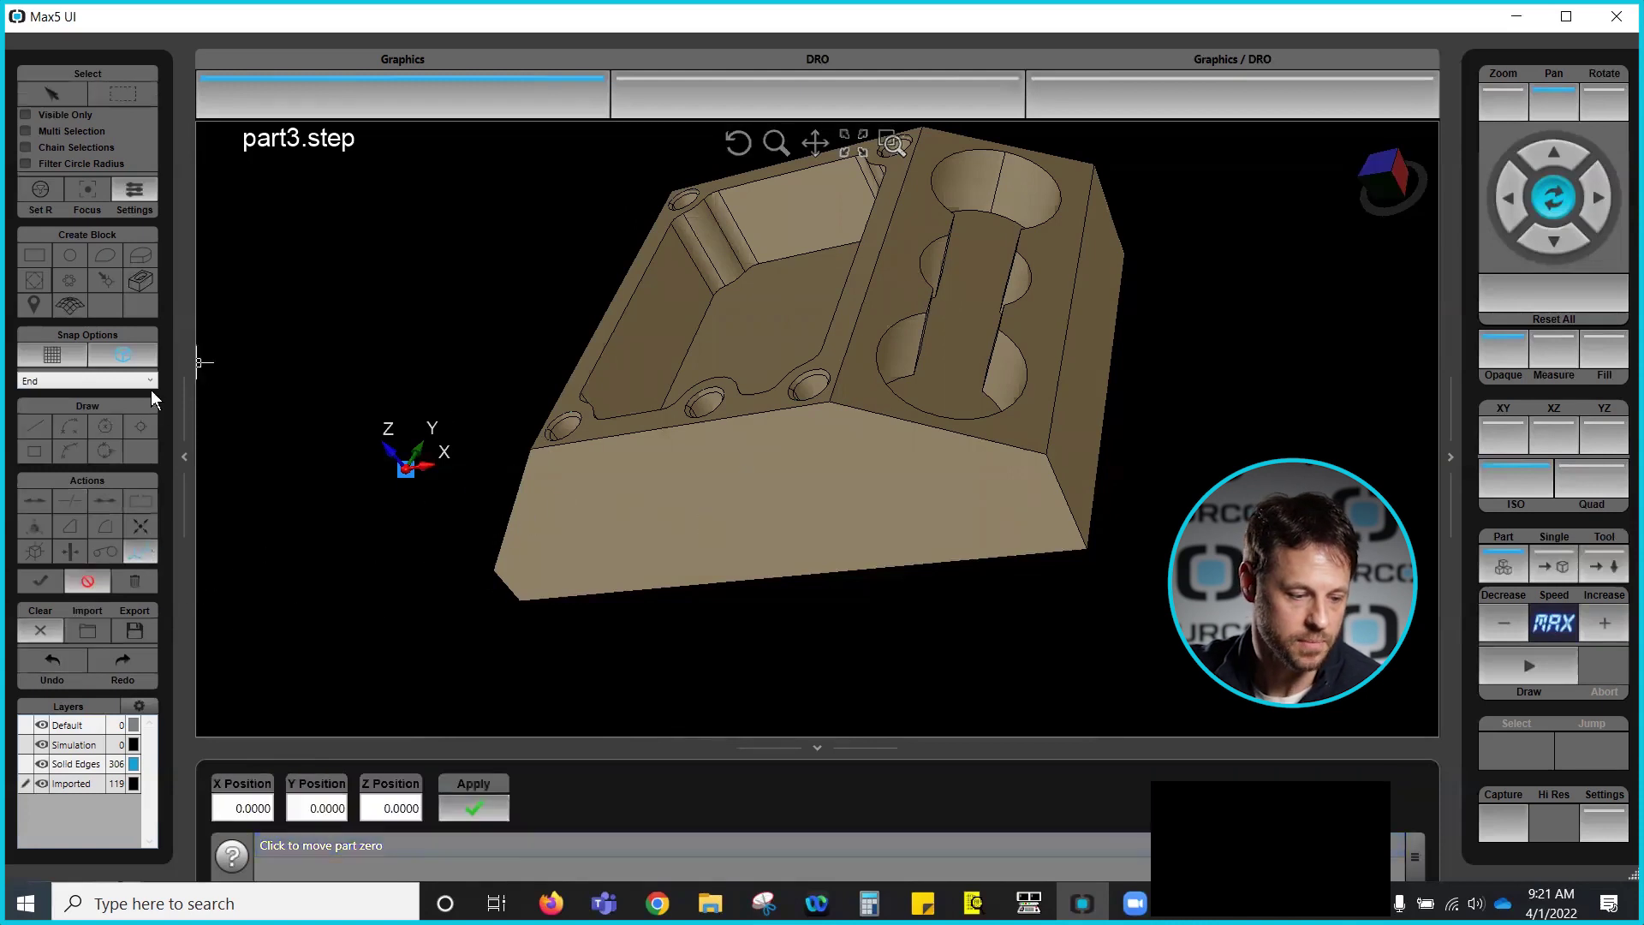
click(832, 408)
drag(837, 451, 846, 415)
click(897, 384)
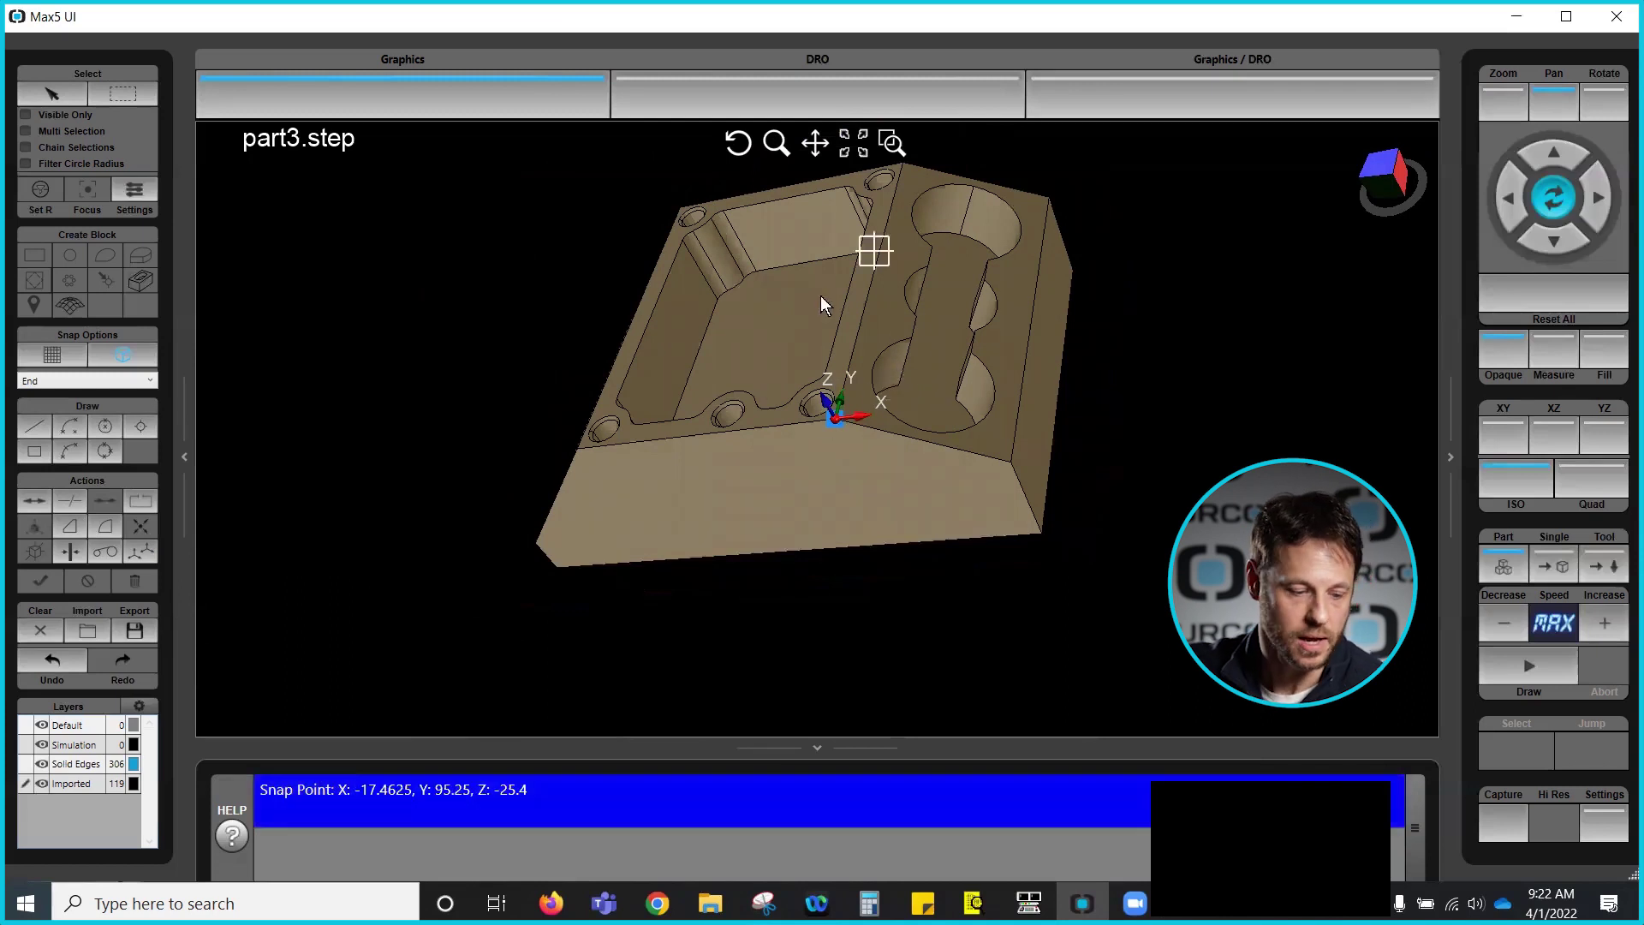
Step: Reorient the three-circle pocket face to the XY plane, using its lower front corner for X and upper rear corner for Y
click(72, 553)
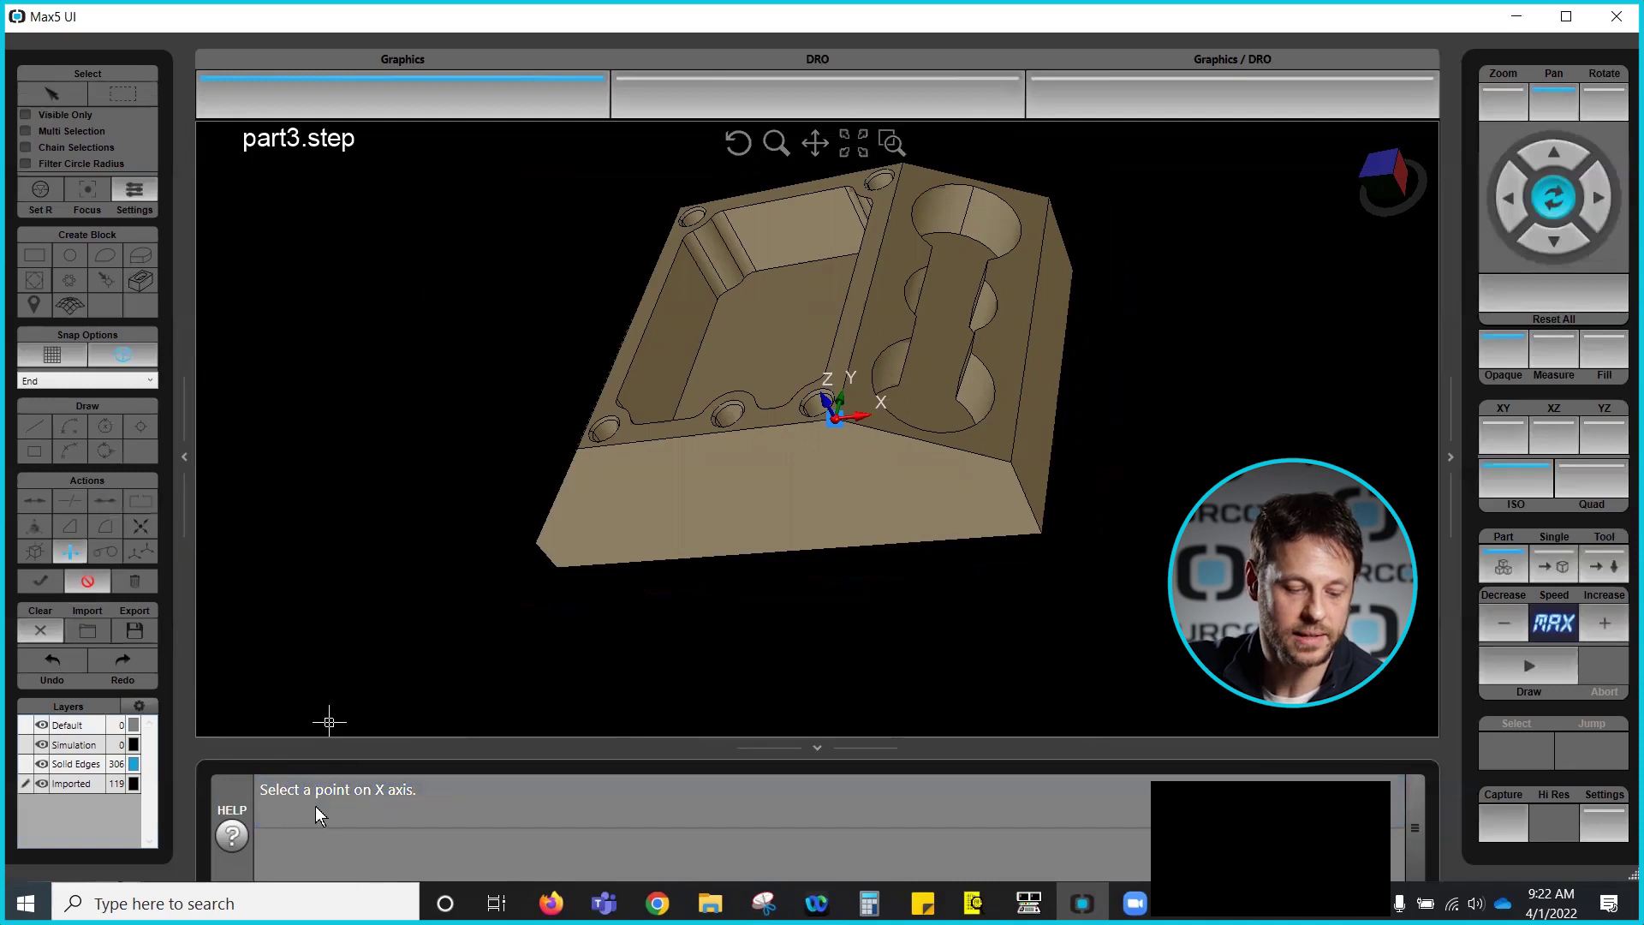
click(1011, 460)
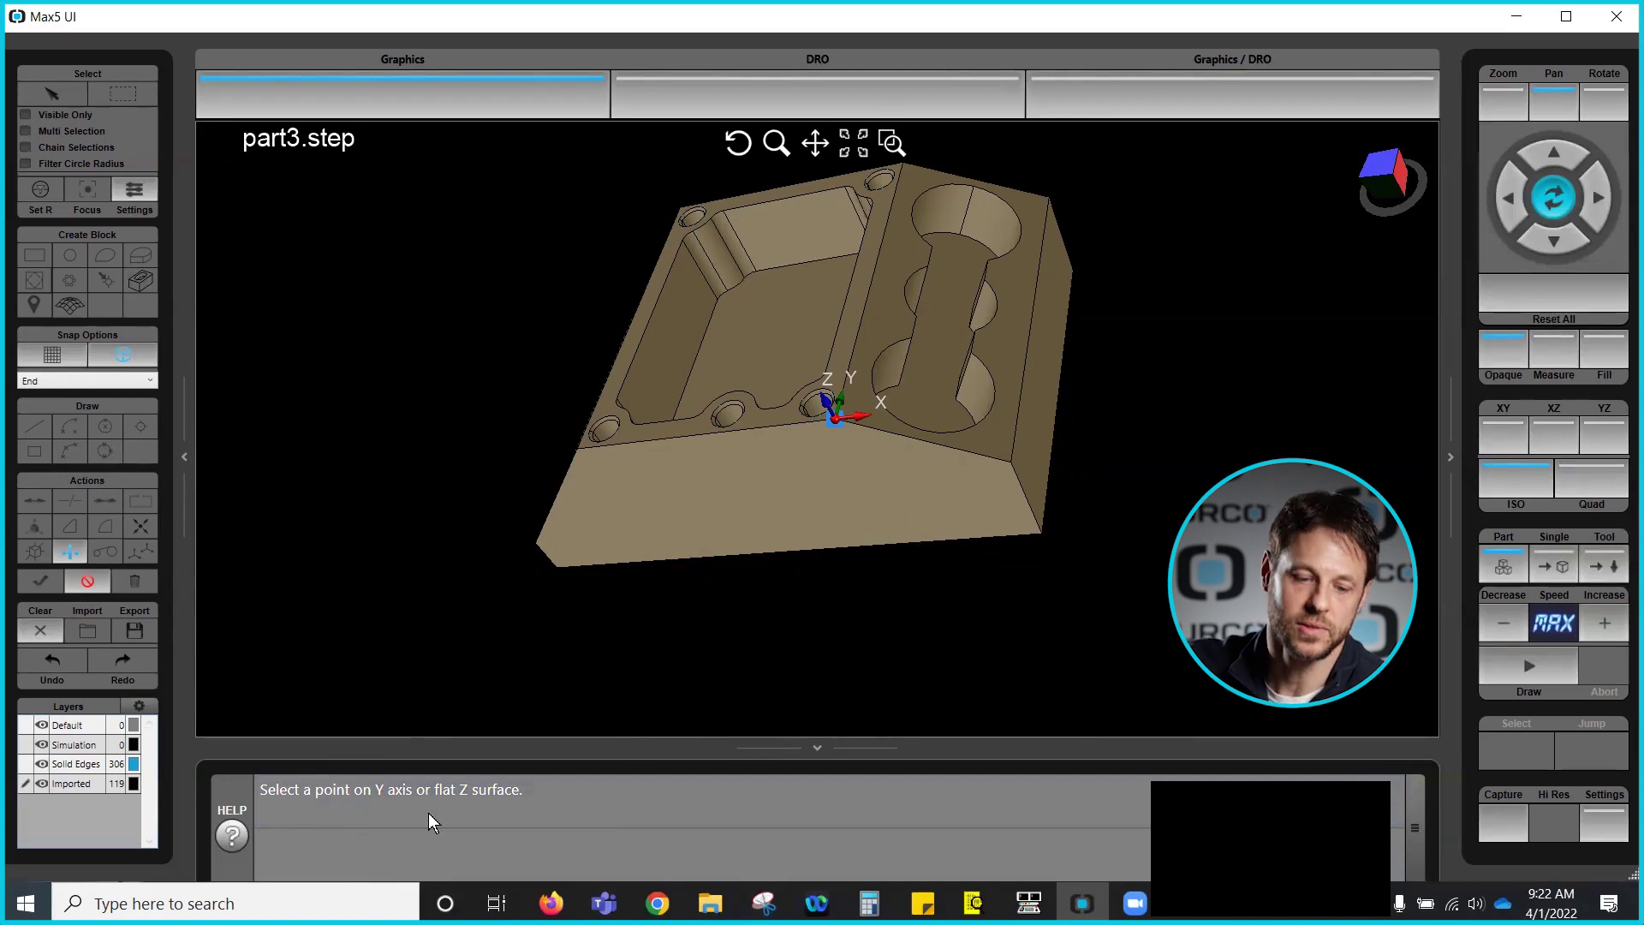
click(904, 166)
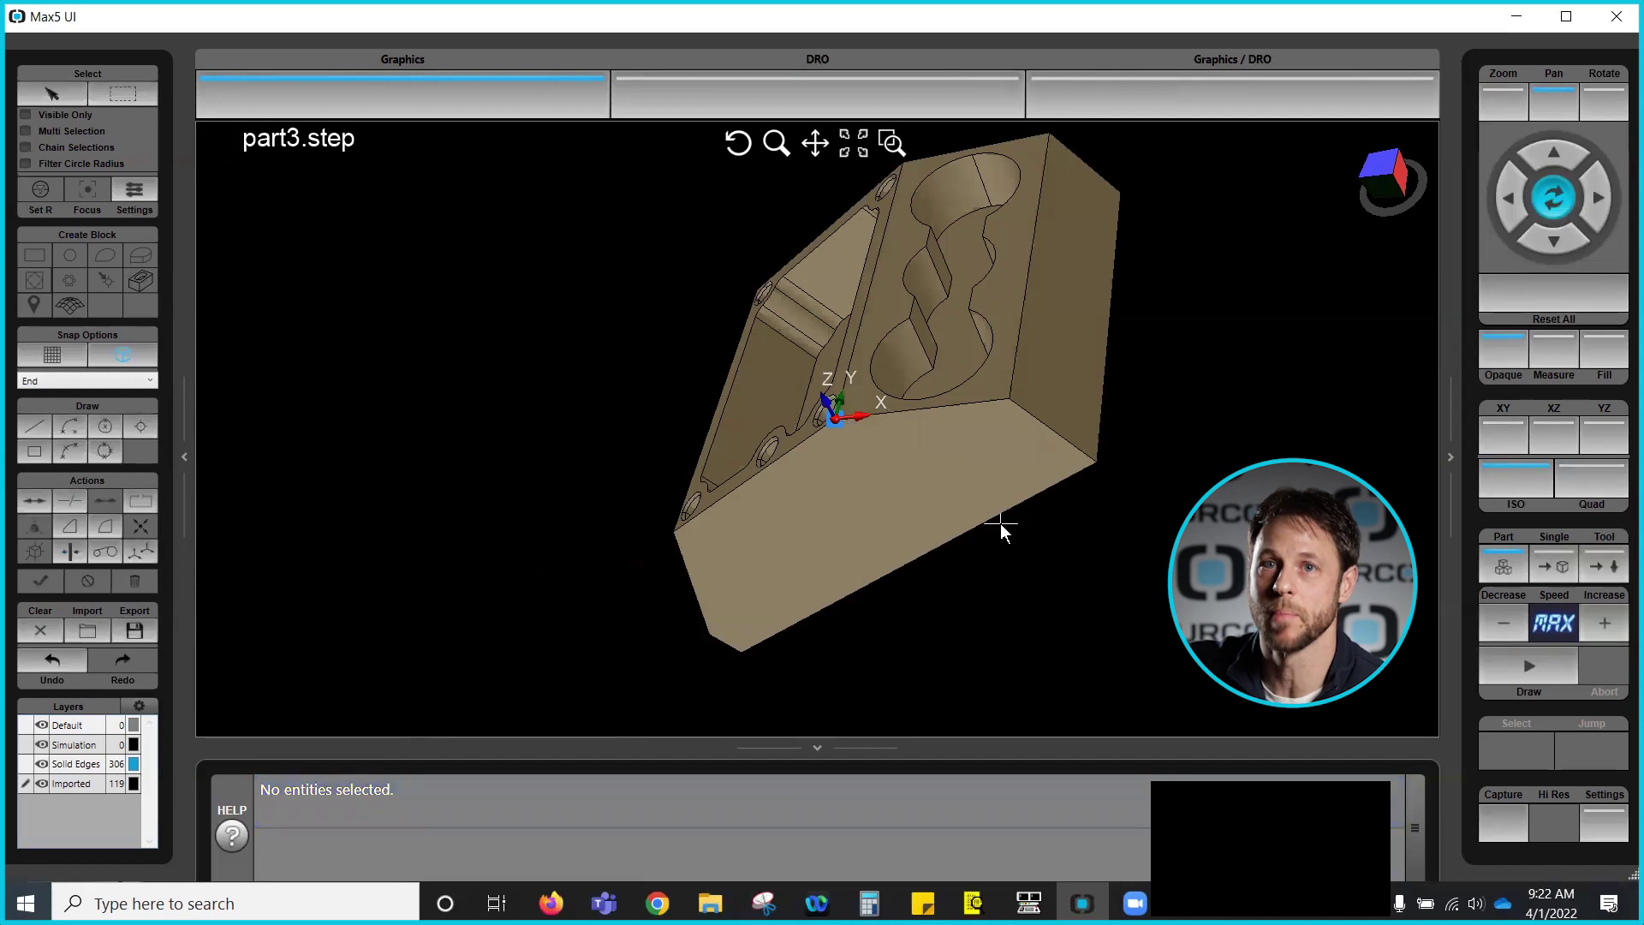
Step: Check the reoriented three-circle pocket face in the XY view and the isometric view
click(1498, 436)
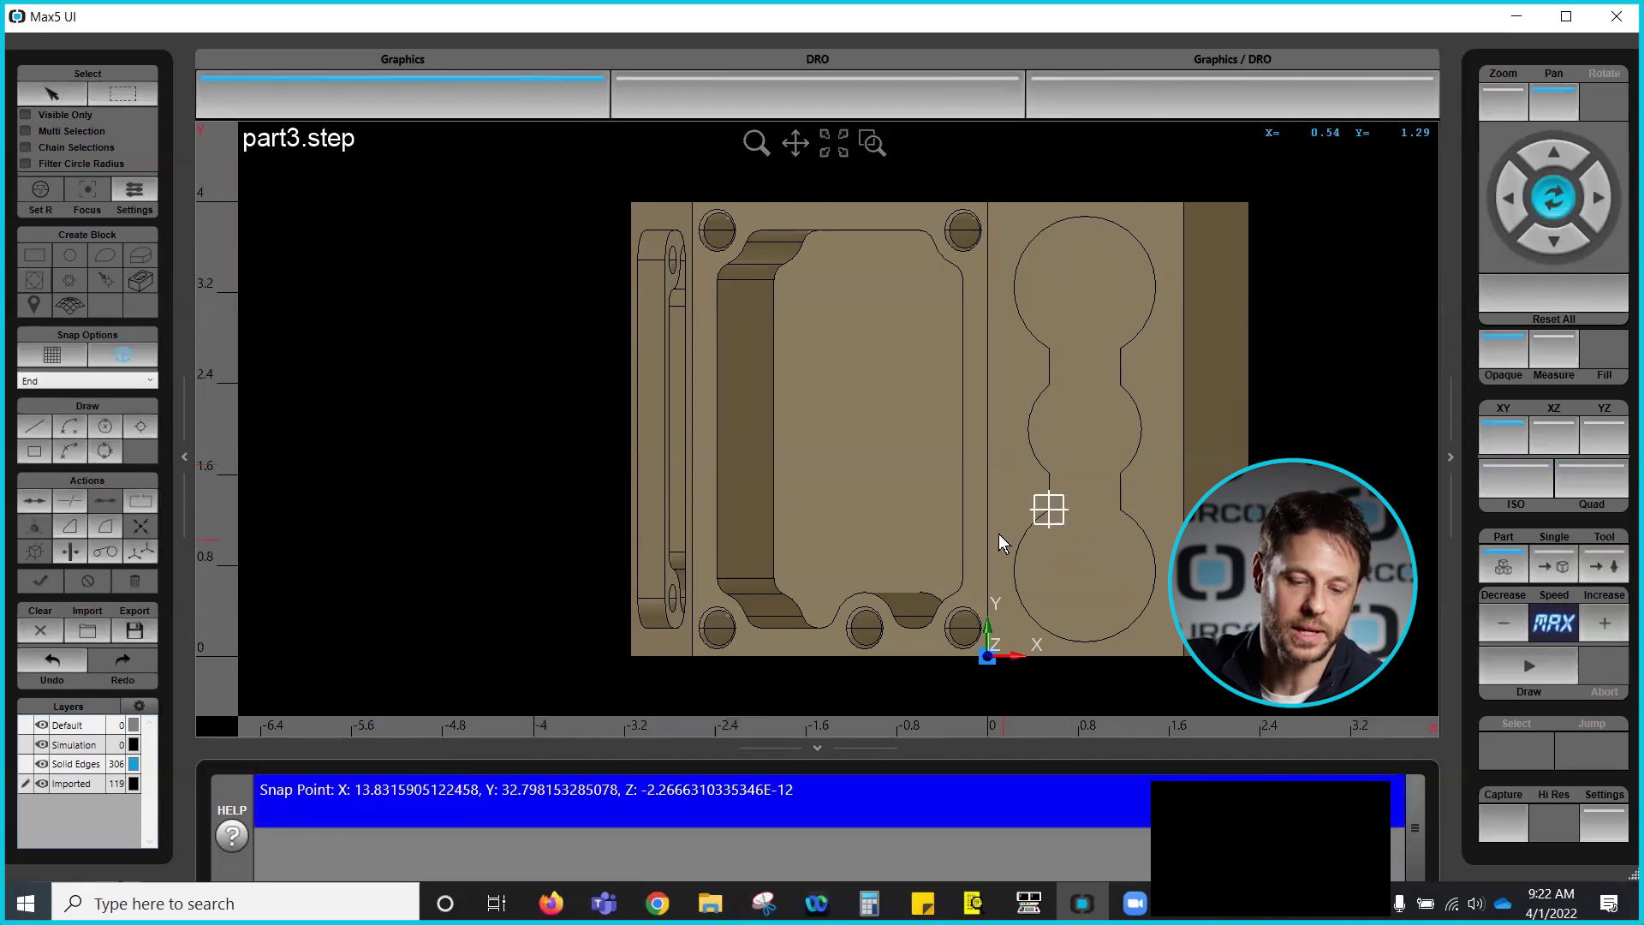
click(1515, 480)
middle_drag(1136, 404, 1050, 463)
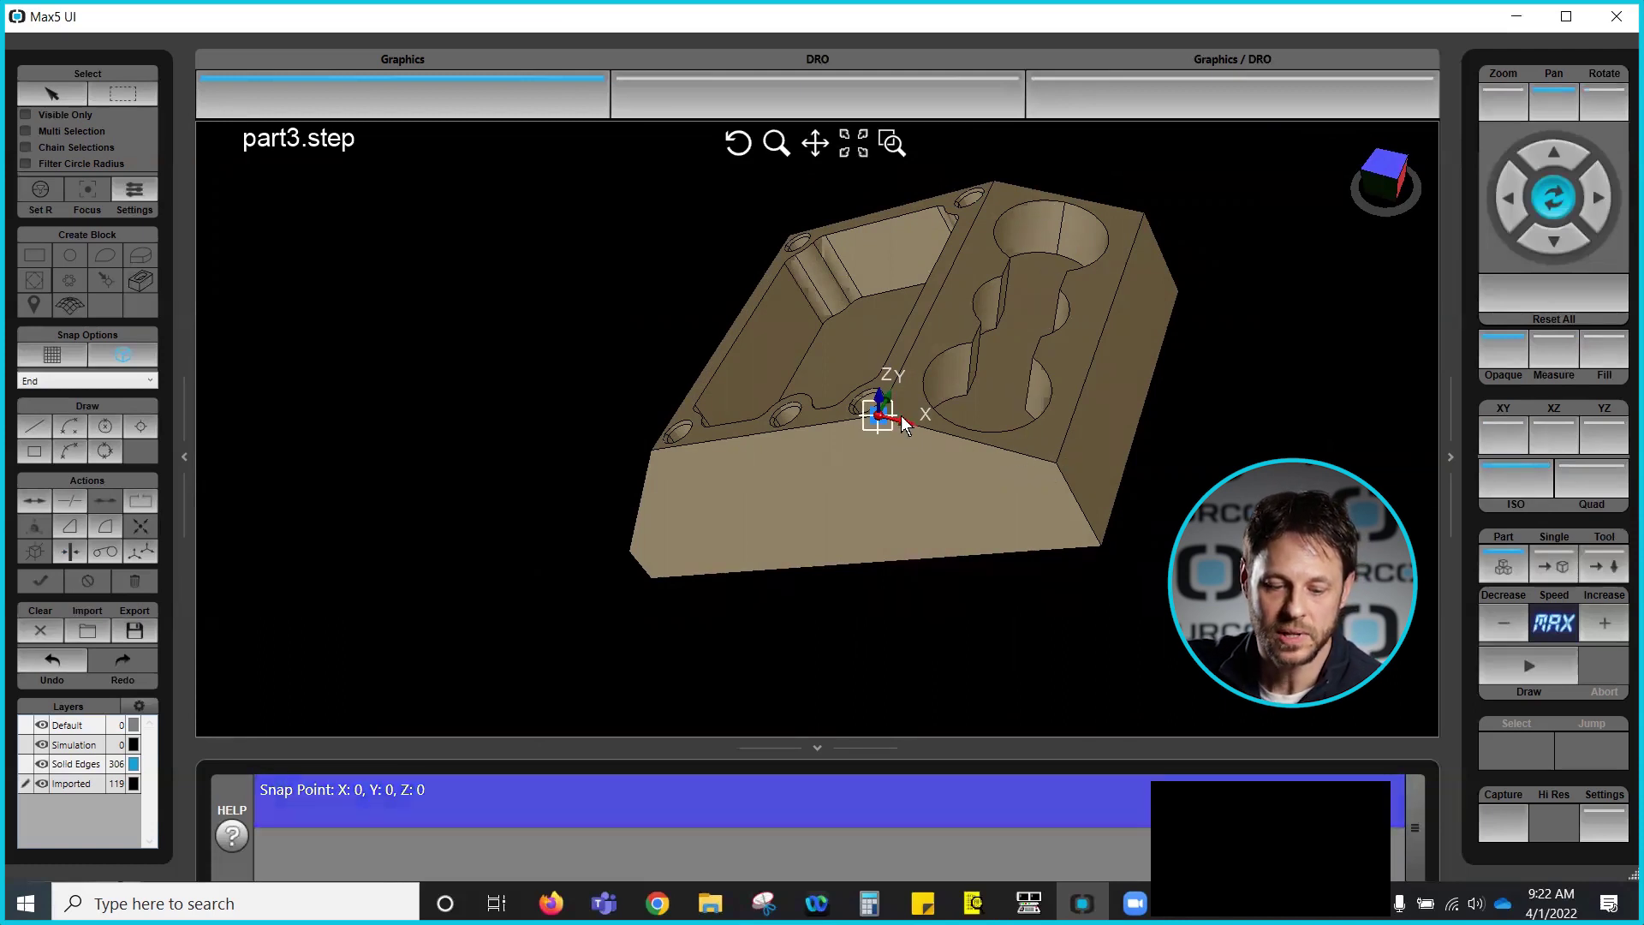
click(878, 420)
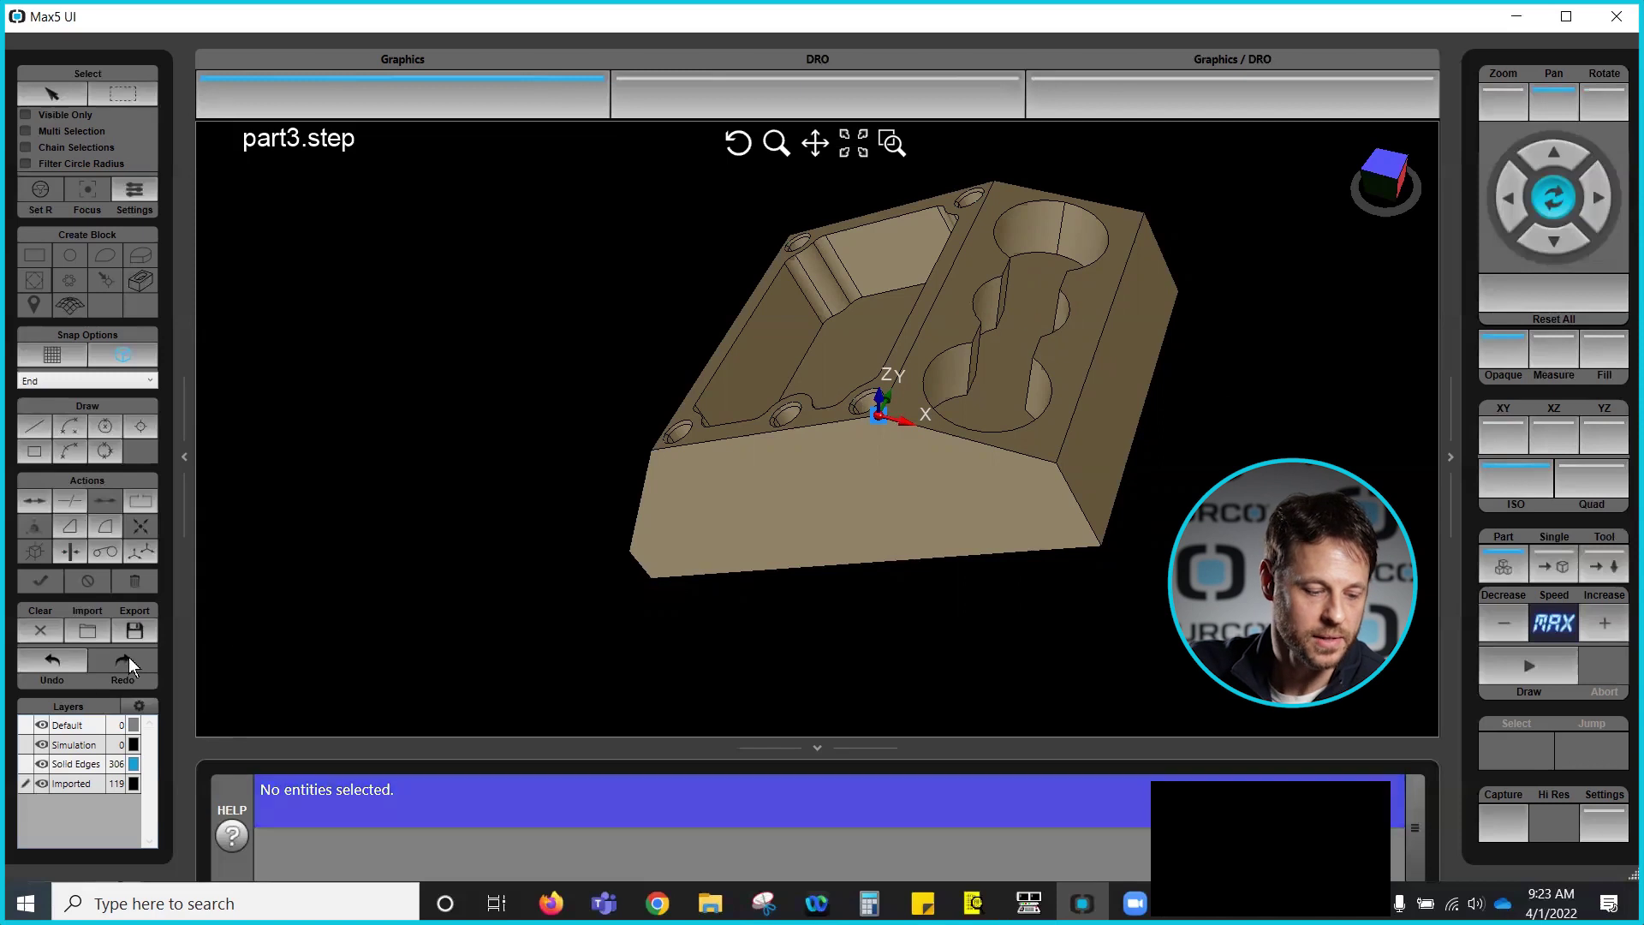
Step: Move part zero to the upper rear corner of the three-circle pocket face with the End snap
click(141, 551)
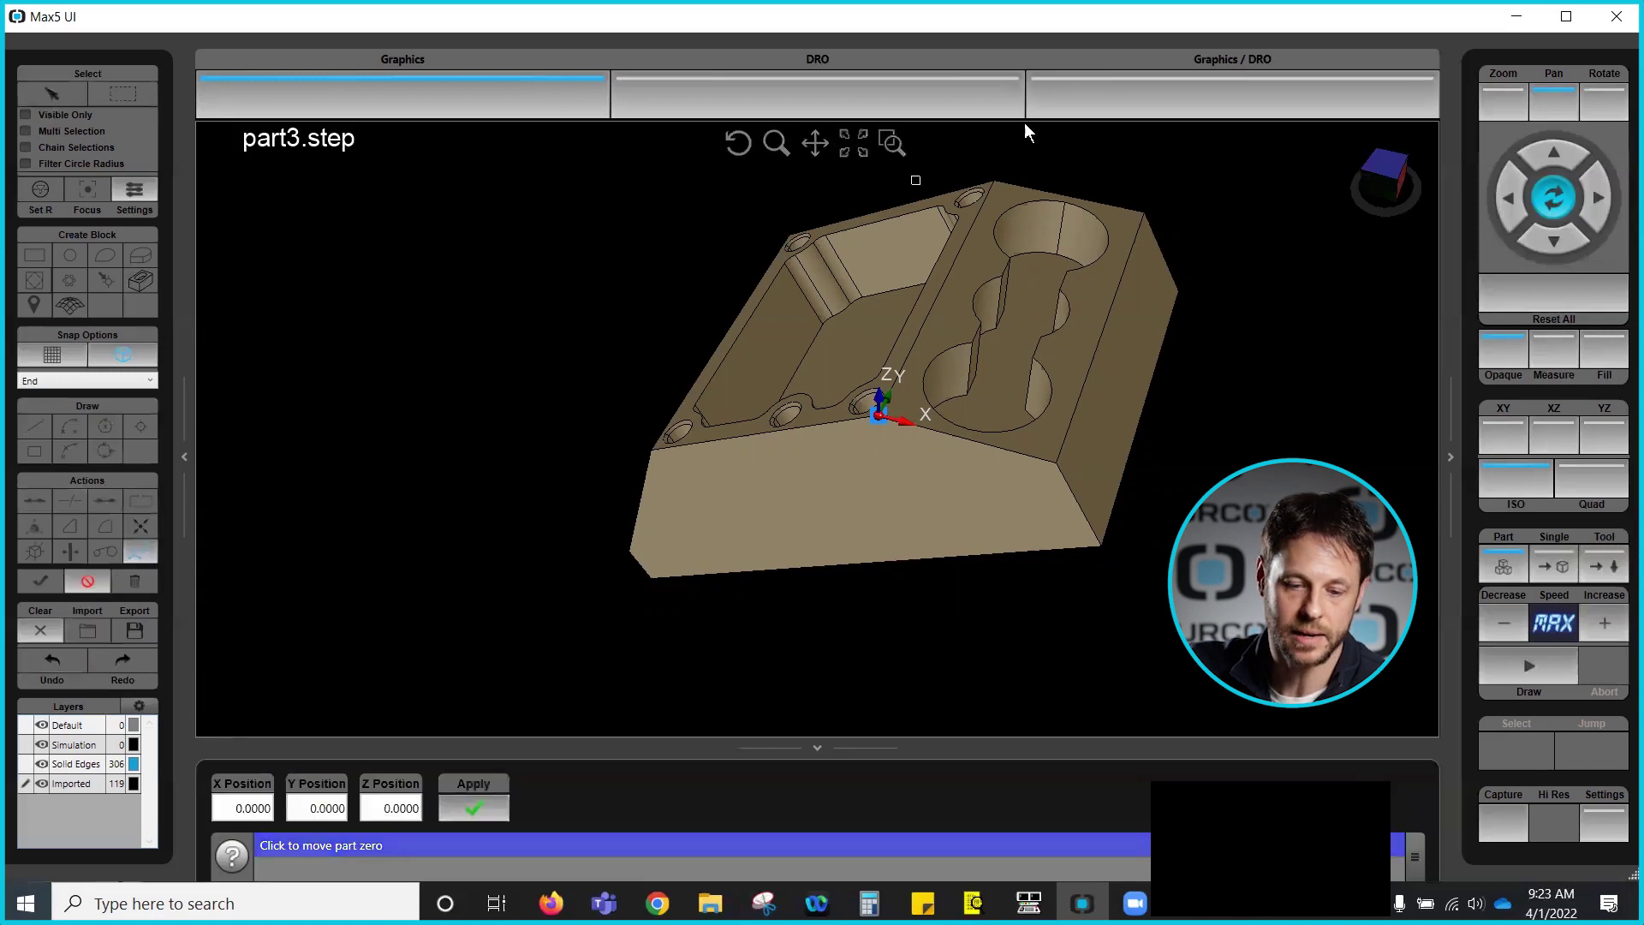
click(995, 182)
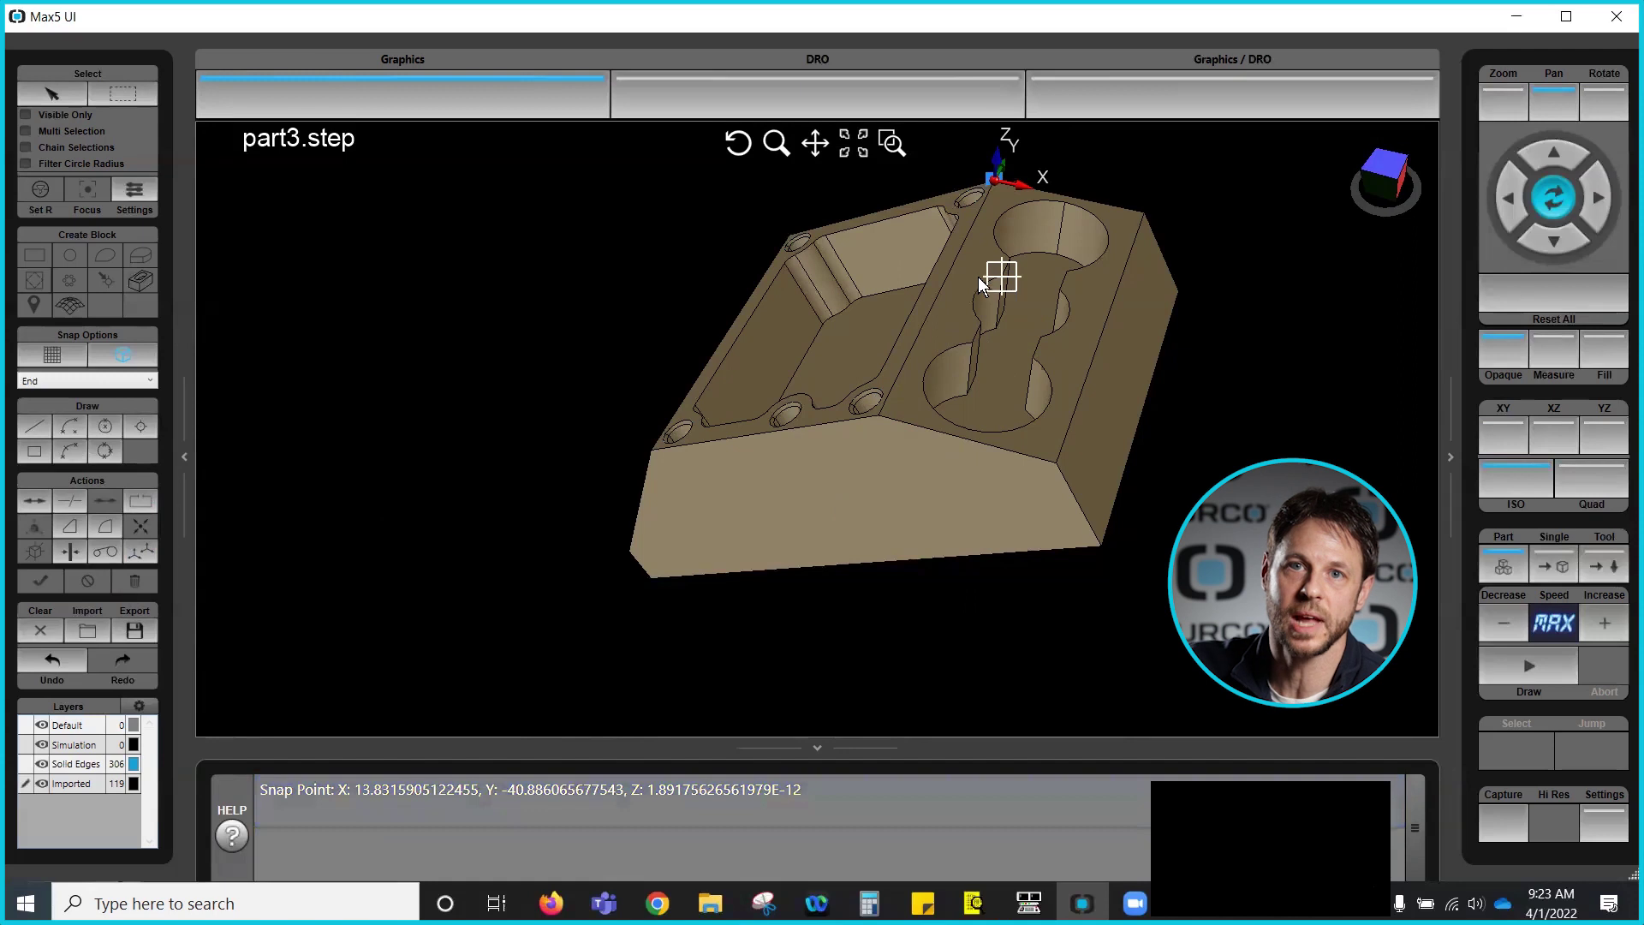
middle_drag(797, 428, 942, 351)
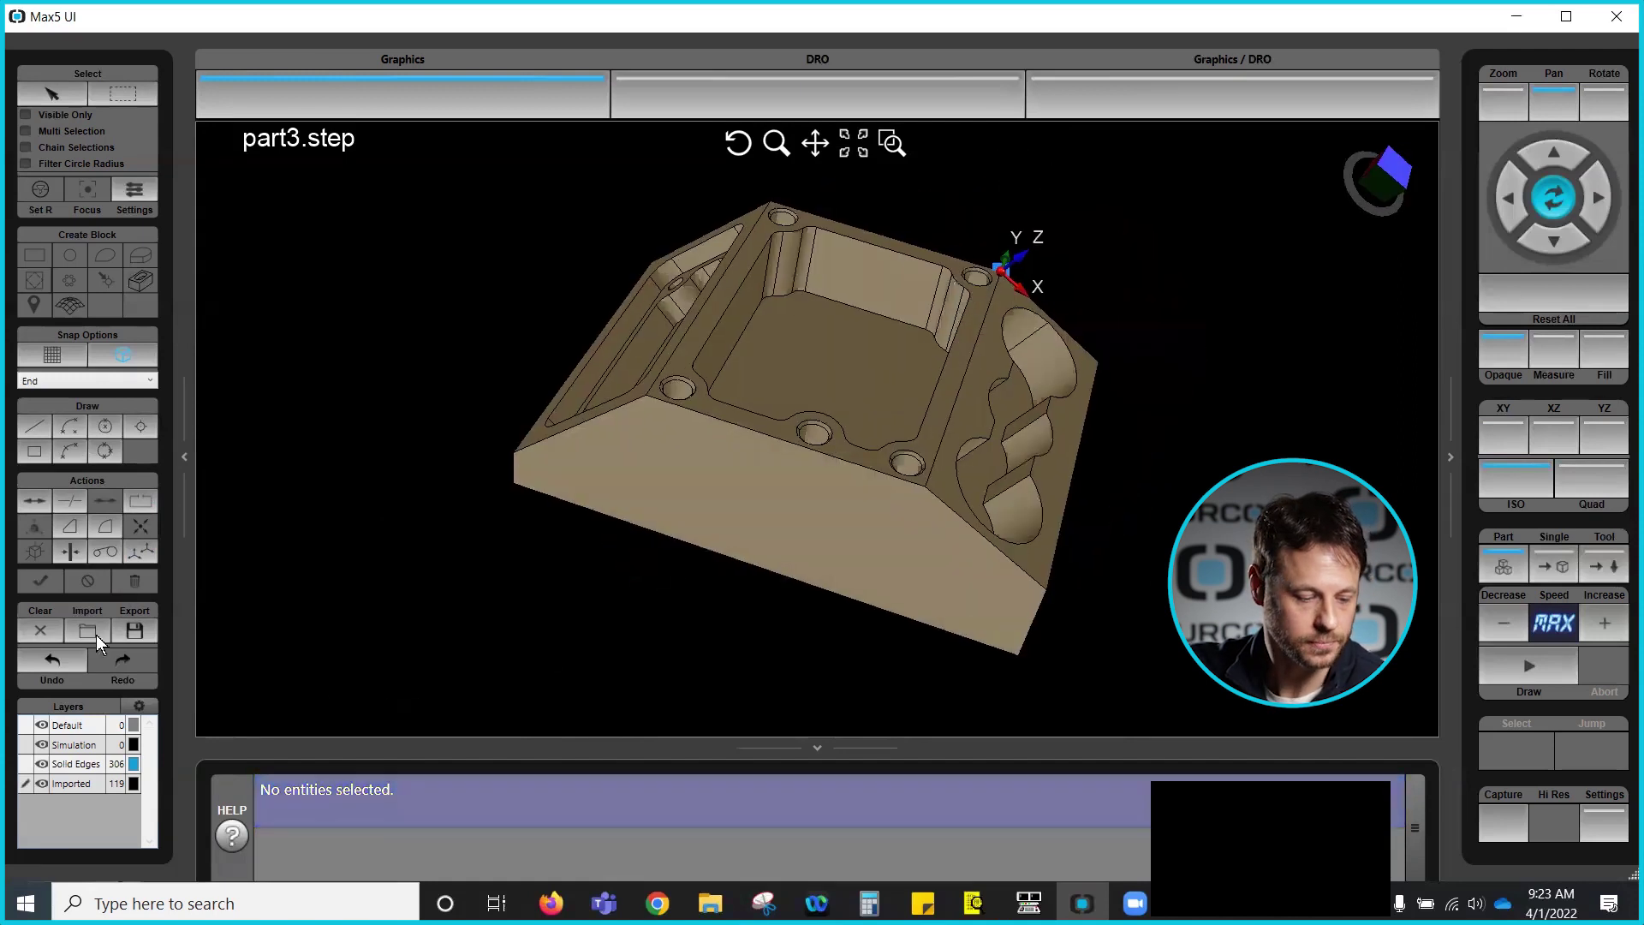
Step: Undo the part zero moves and the part reorientation back to the original imported state
click(53, 659)
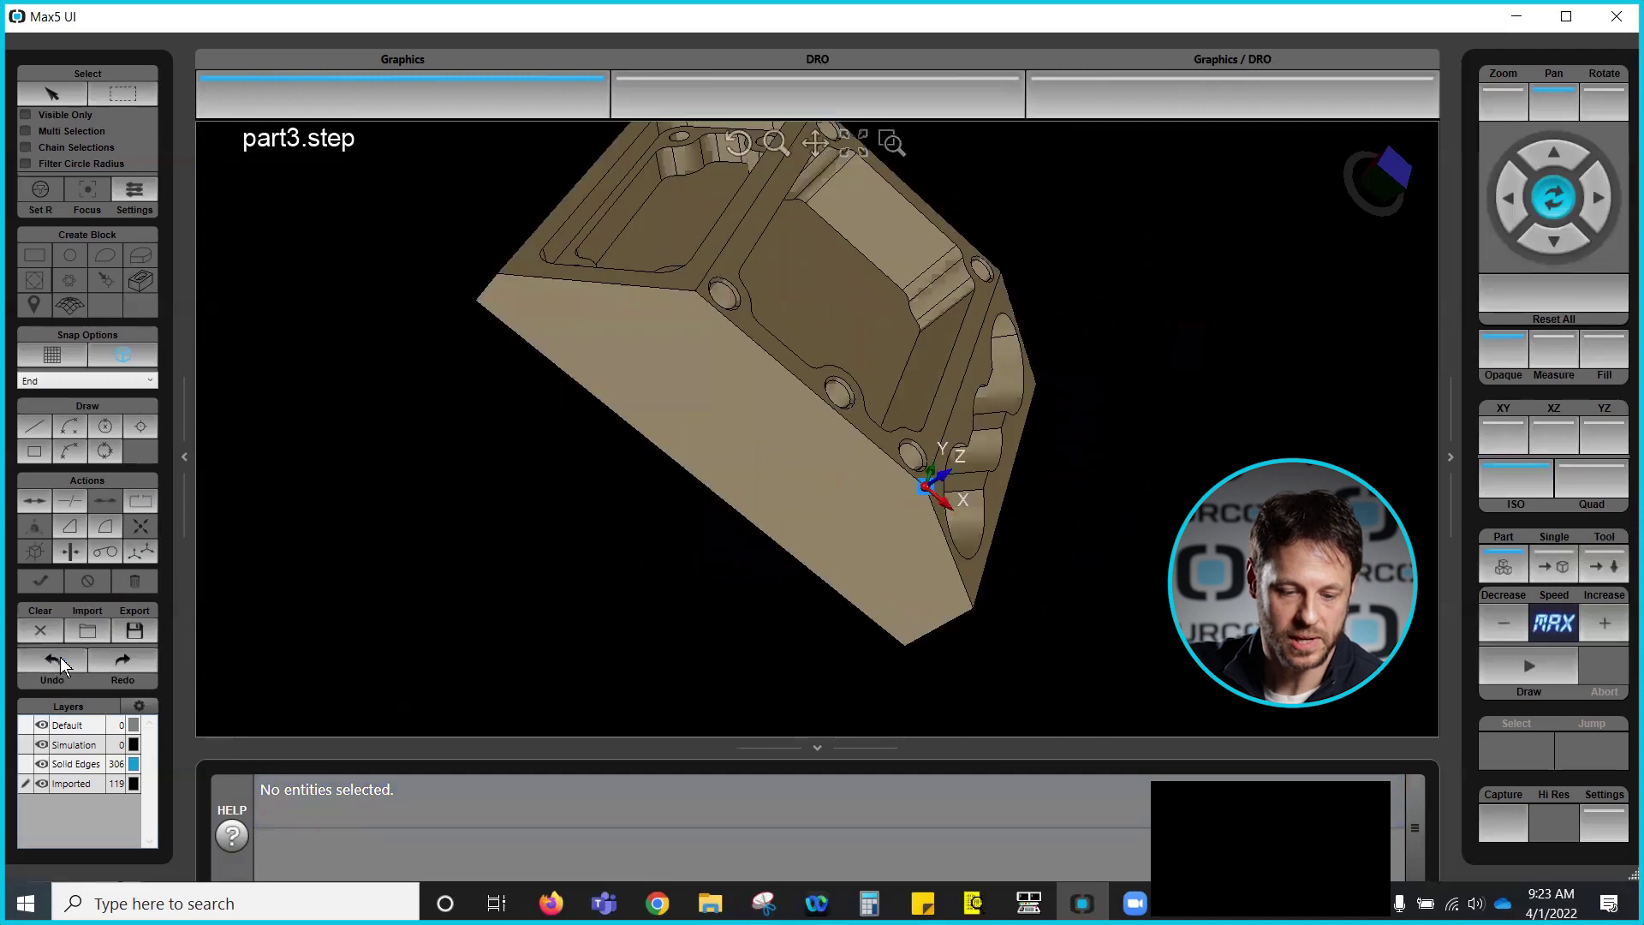
click(57, 658)
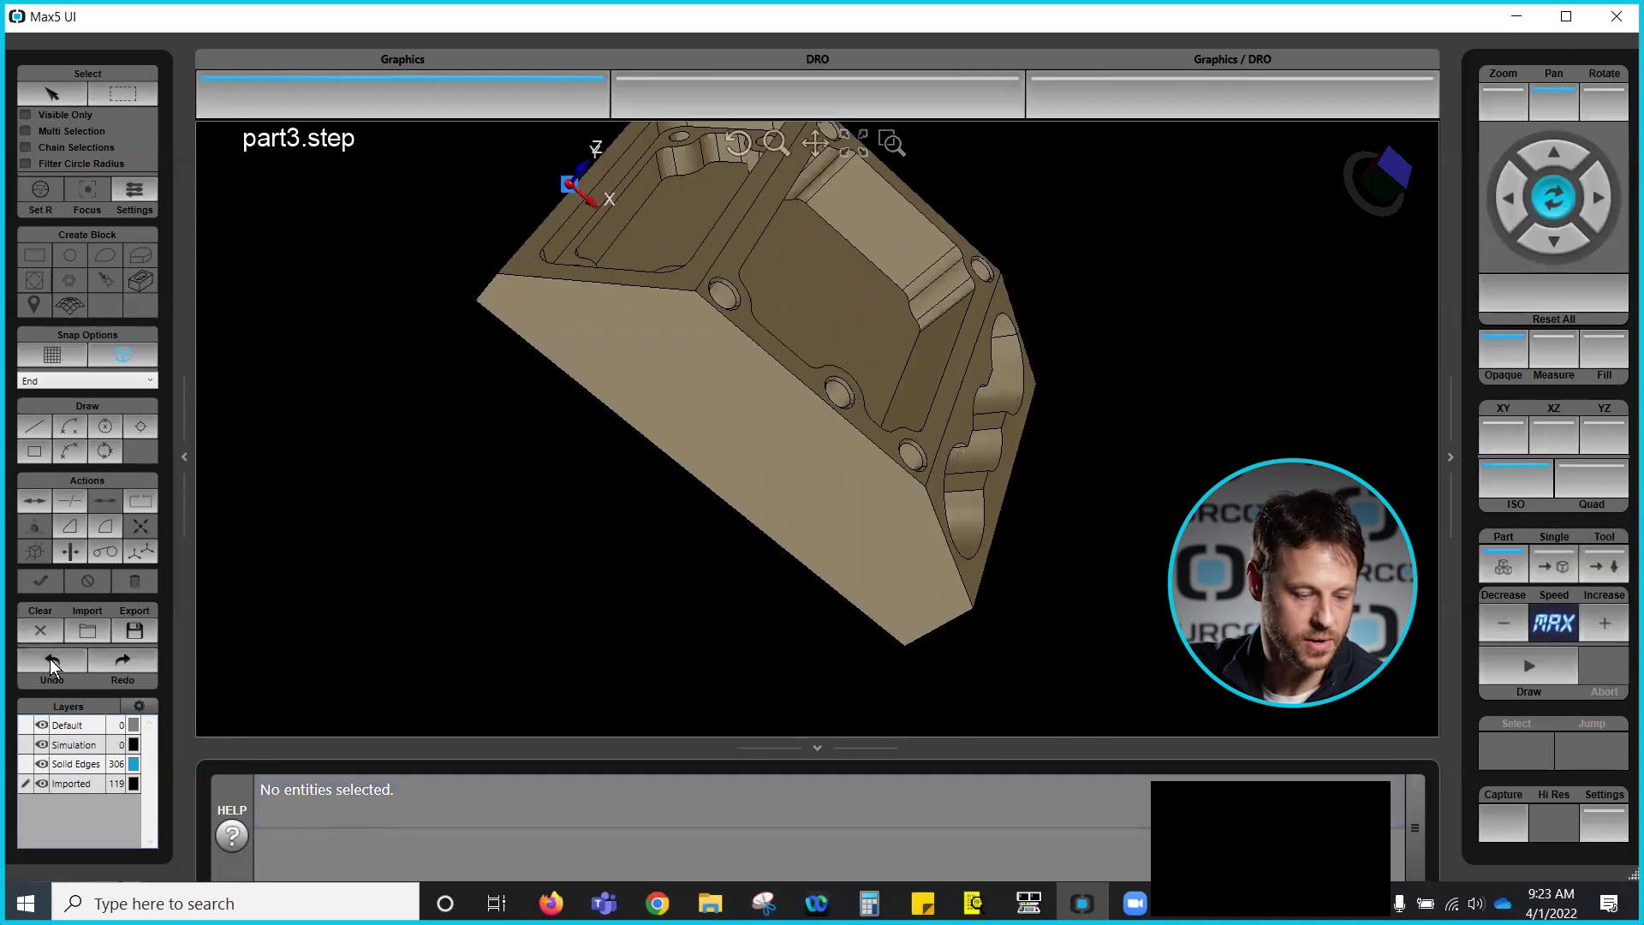
middle_drag(696, 289, 420, 433)
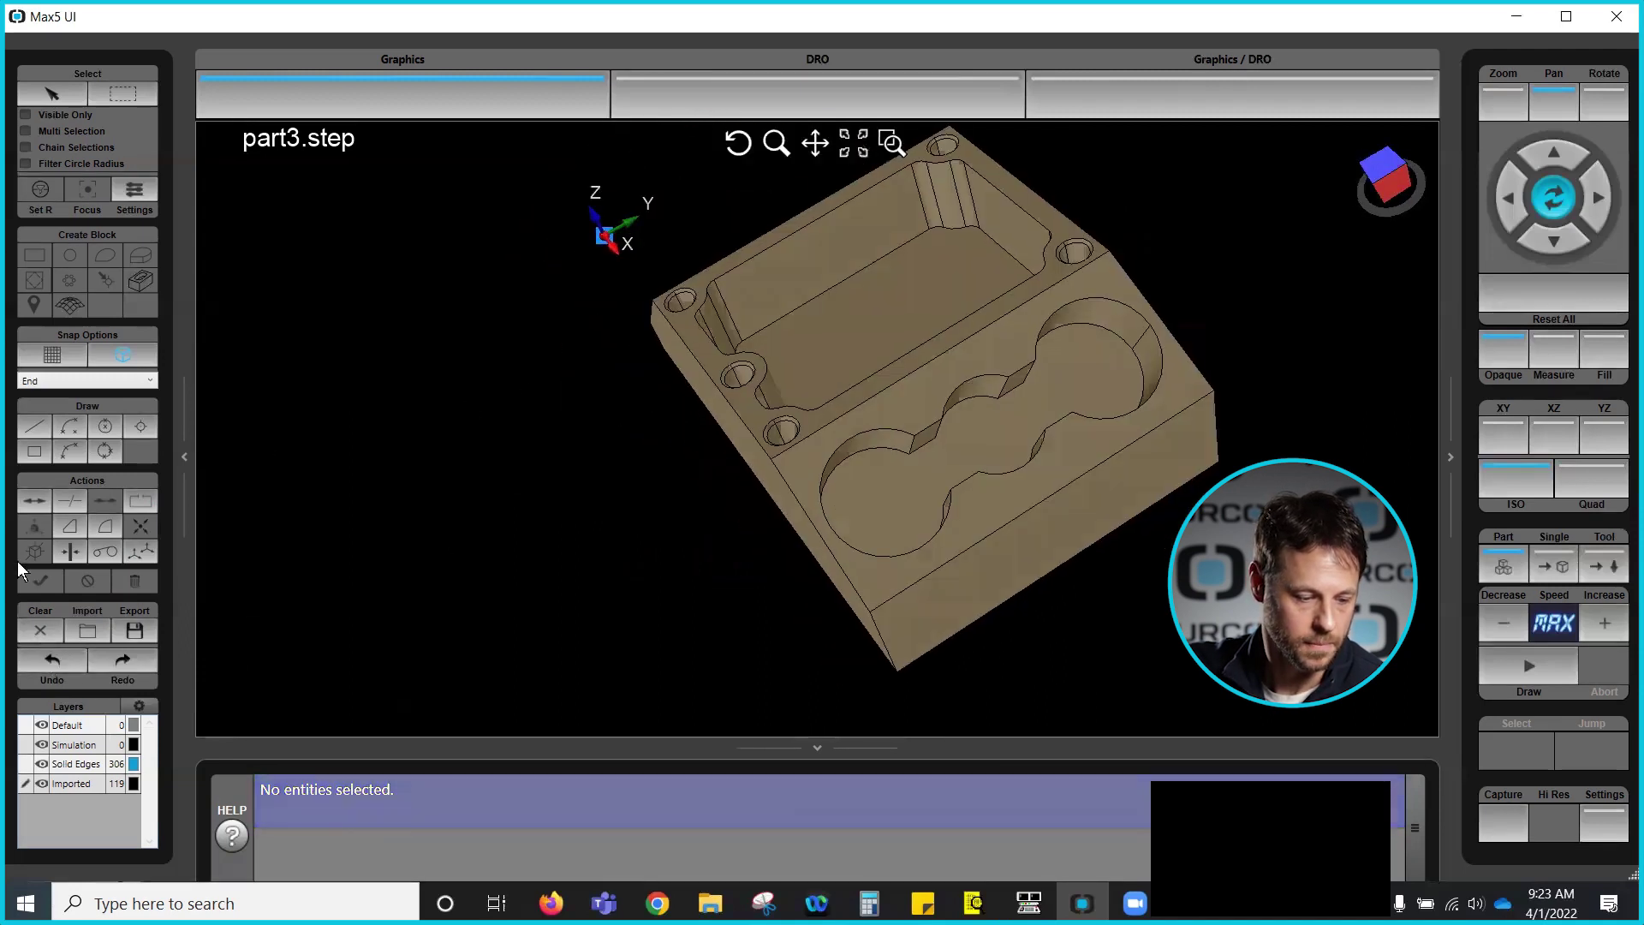
click(46, 654)
click(46, 654)
Step: Move part zero to the lower front corner of the opposite sloped face, which contains the rectangular pocket, with the End snap
middle_drag(846, 496, 698, 250)
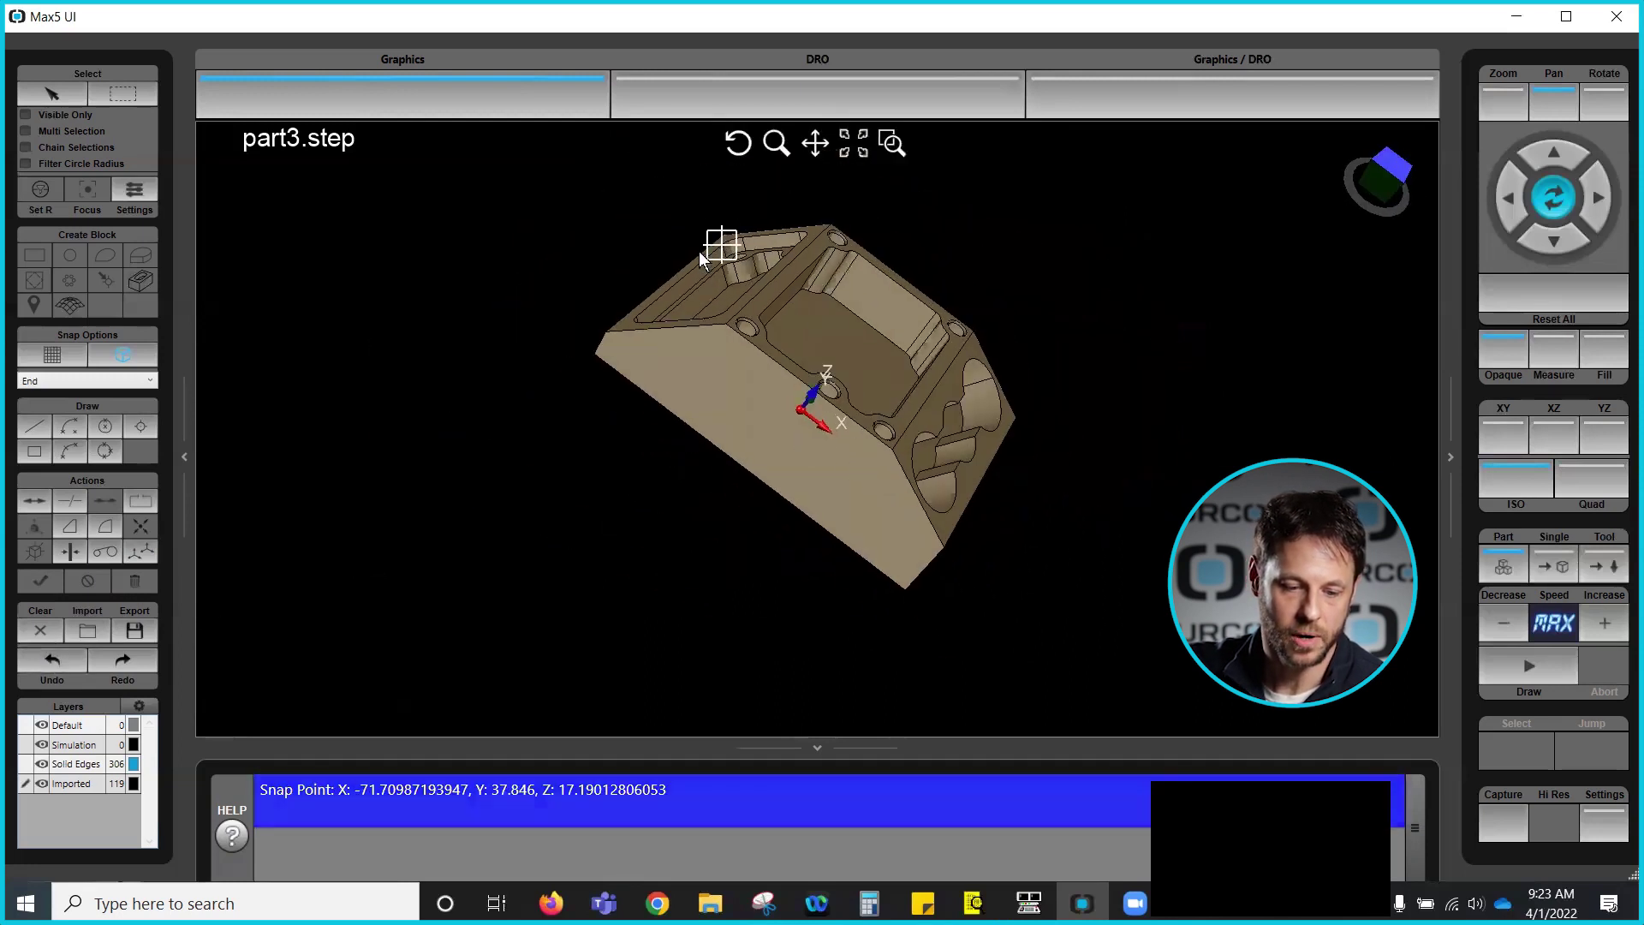
middle_drag(820, 283, 745, 233)
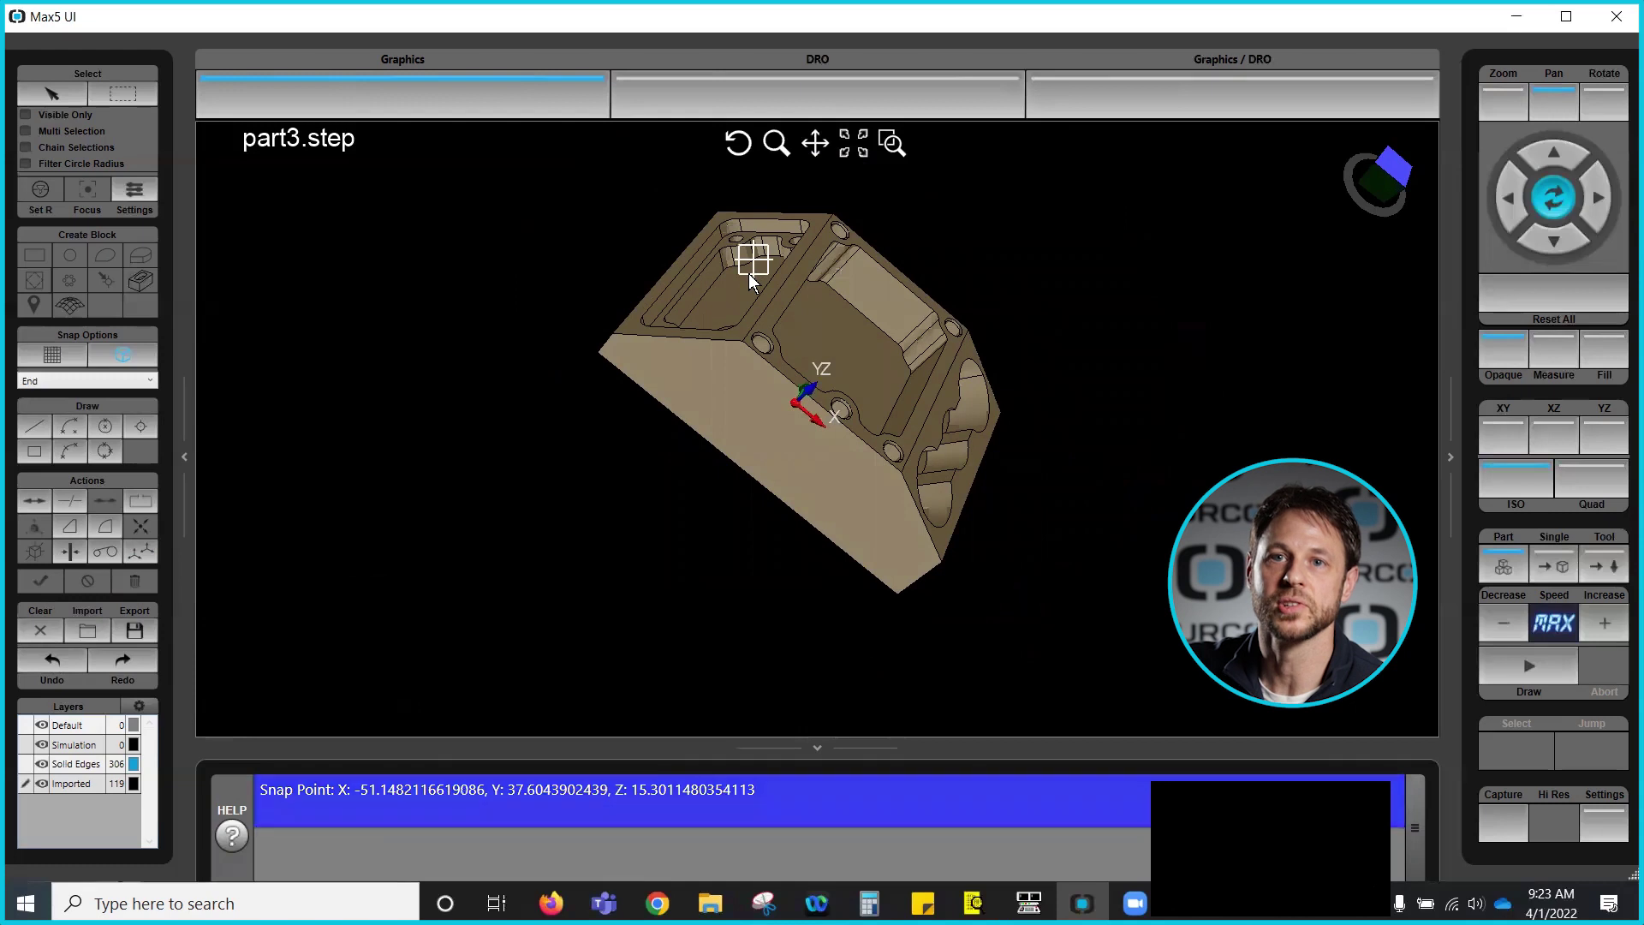
middle_drag(832, 285, 891, 336)
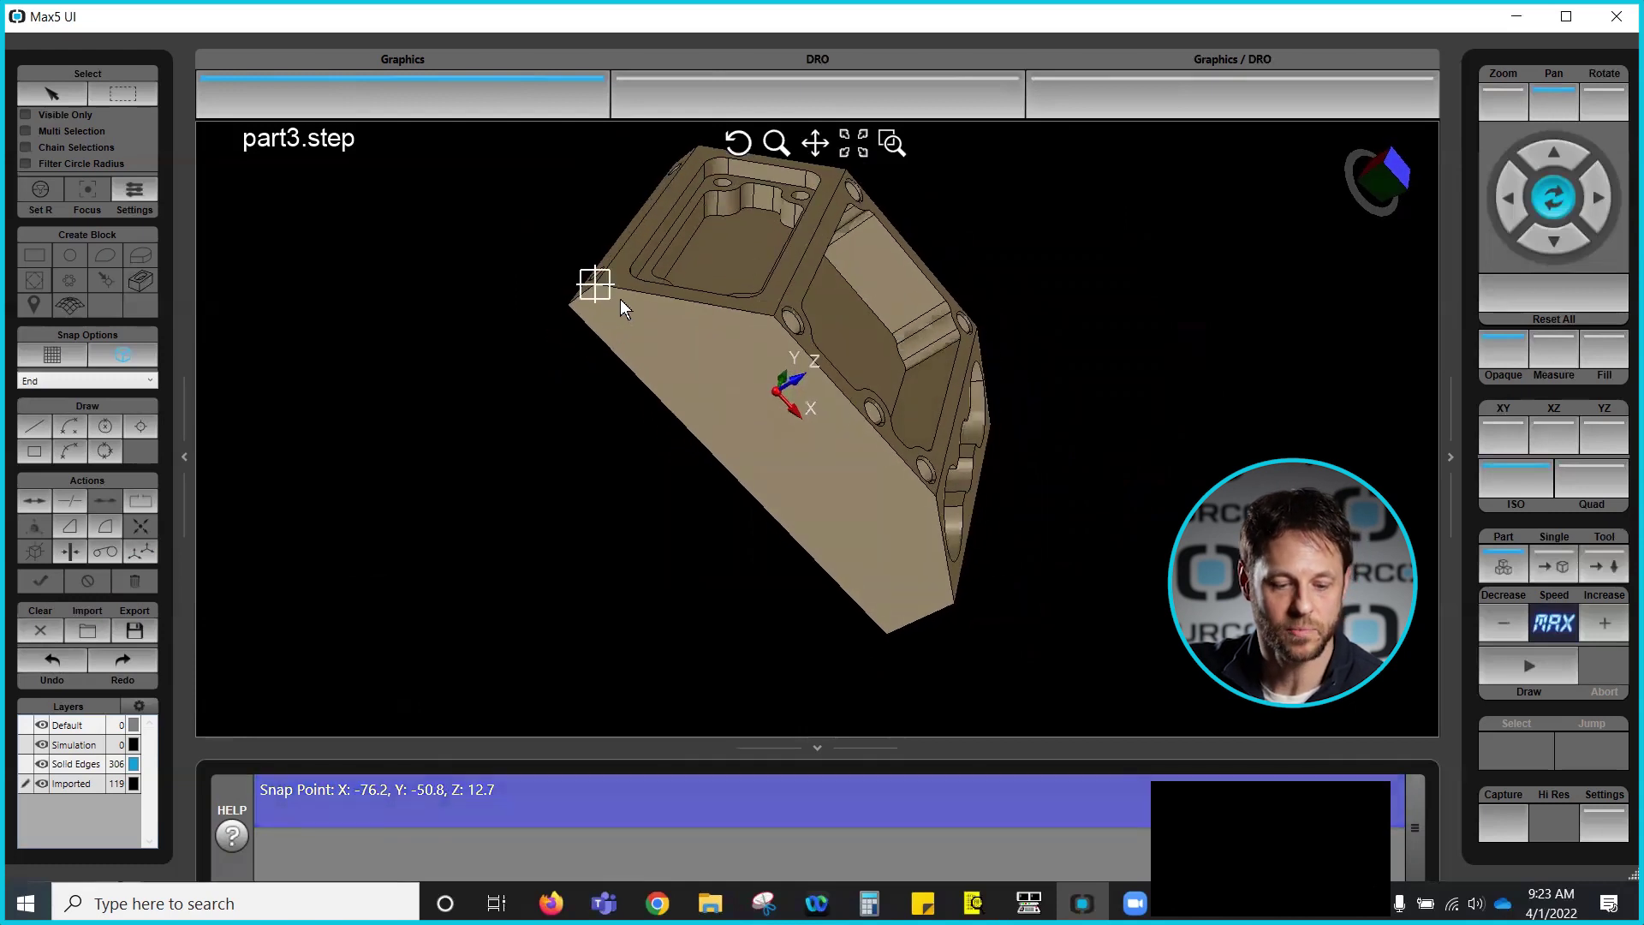
click(141, 554)
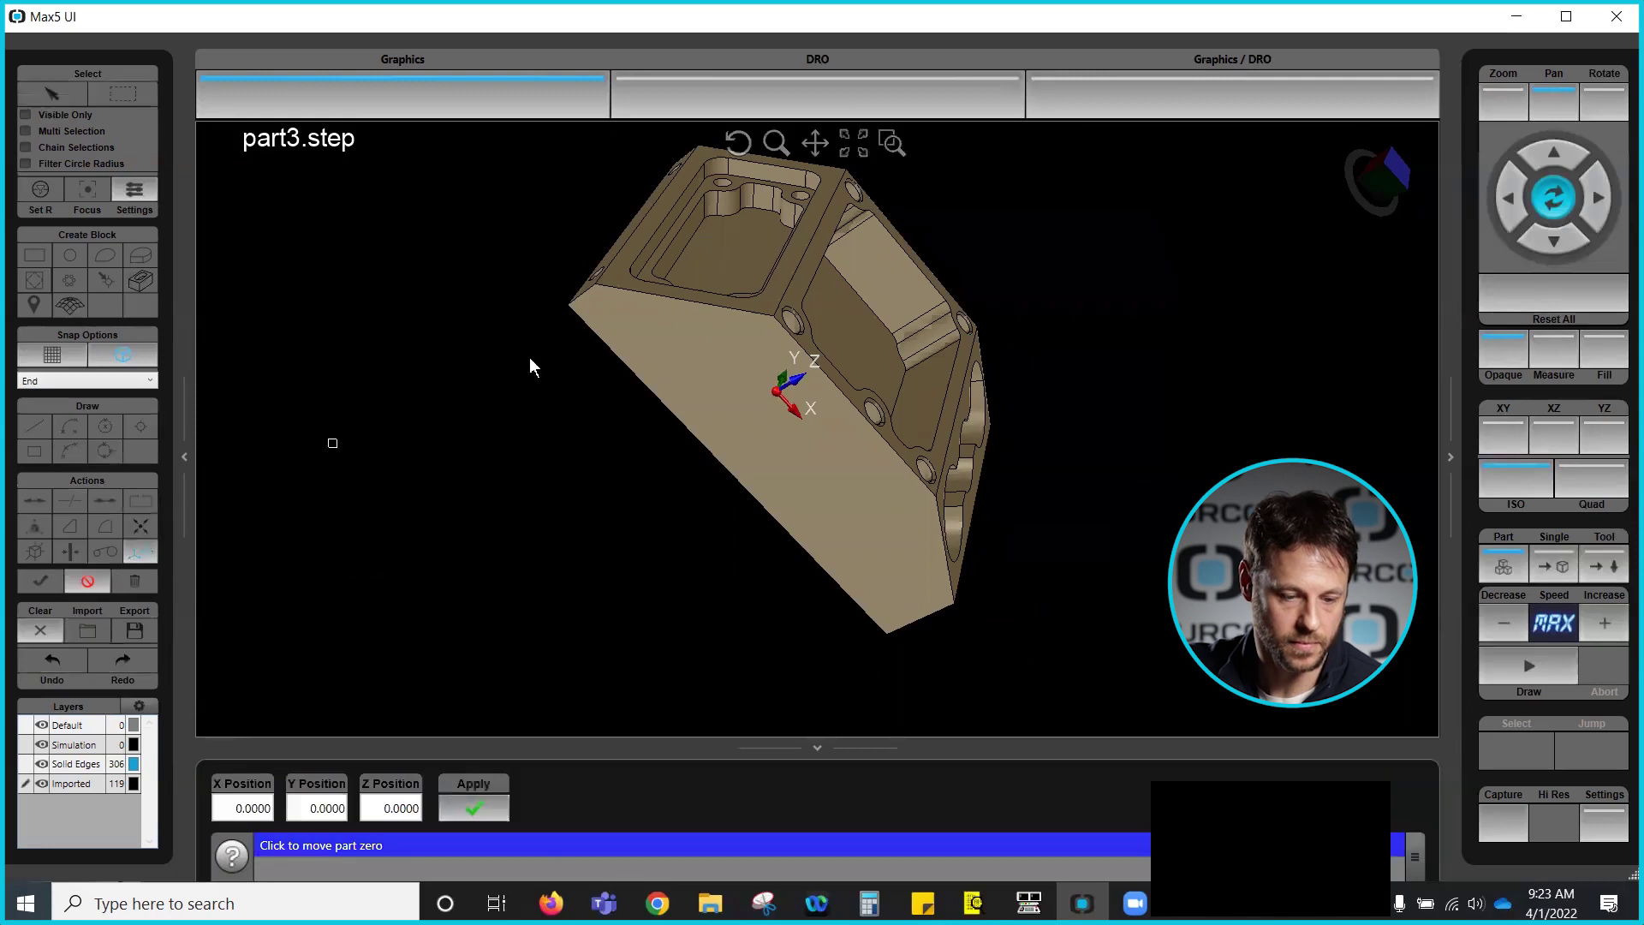
click(598, 286)
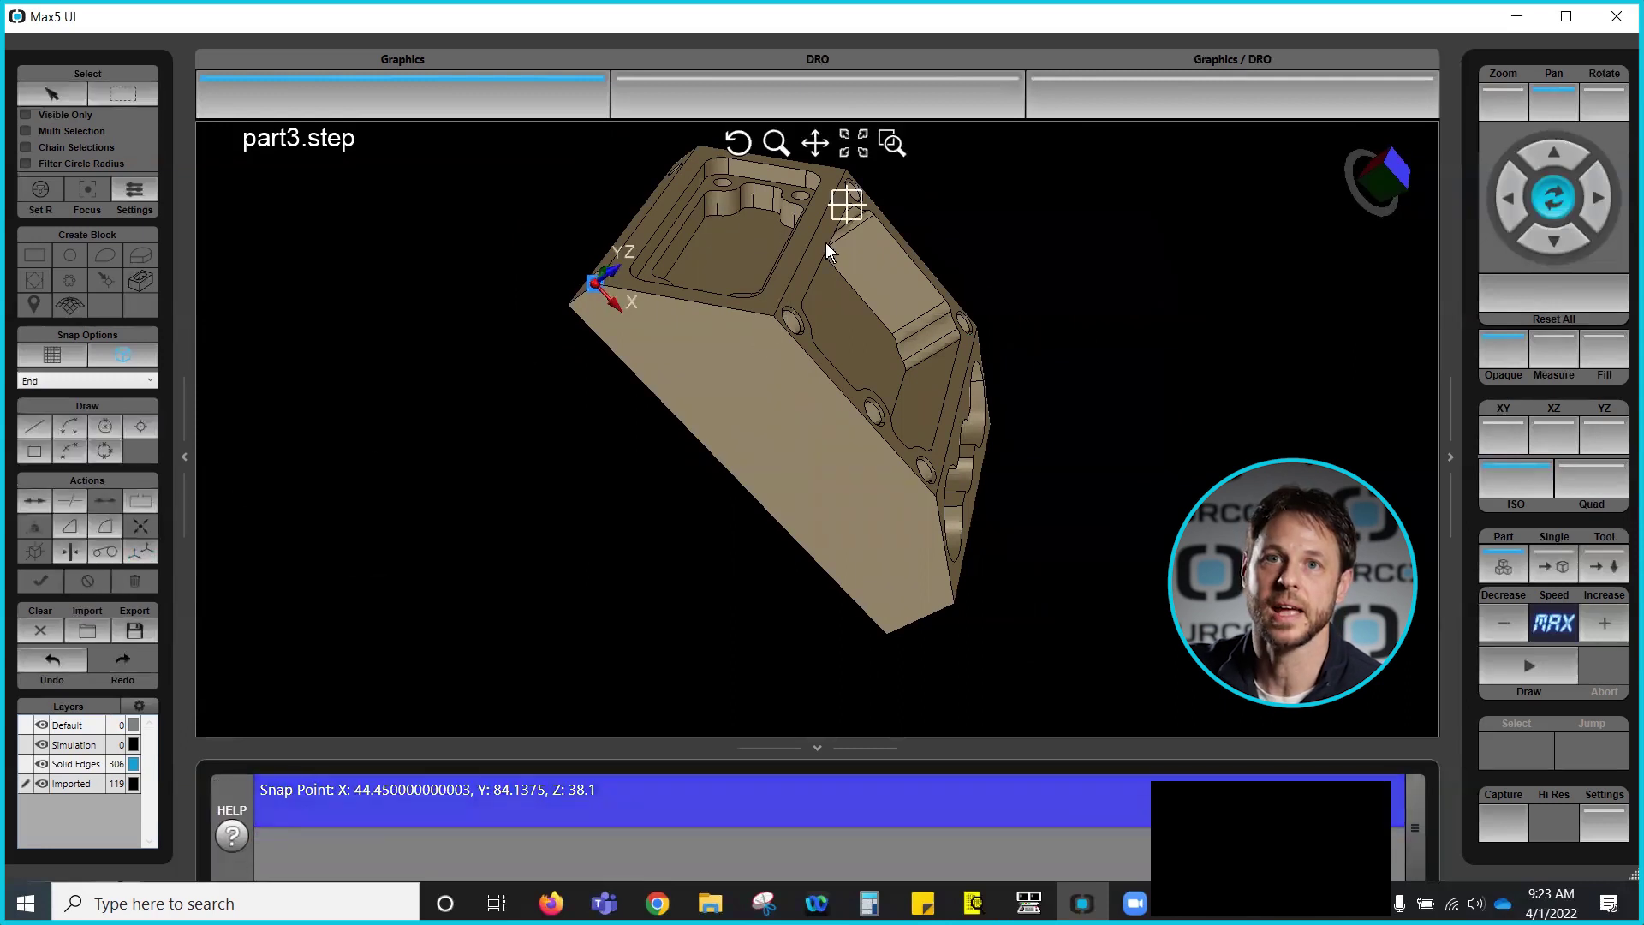
Step: Reorient the rectangular pocket face to XY, using its upper front corner for X and lower rear corner for Y, and view it in XY
scroll(813, 321, down, 1)
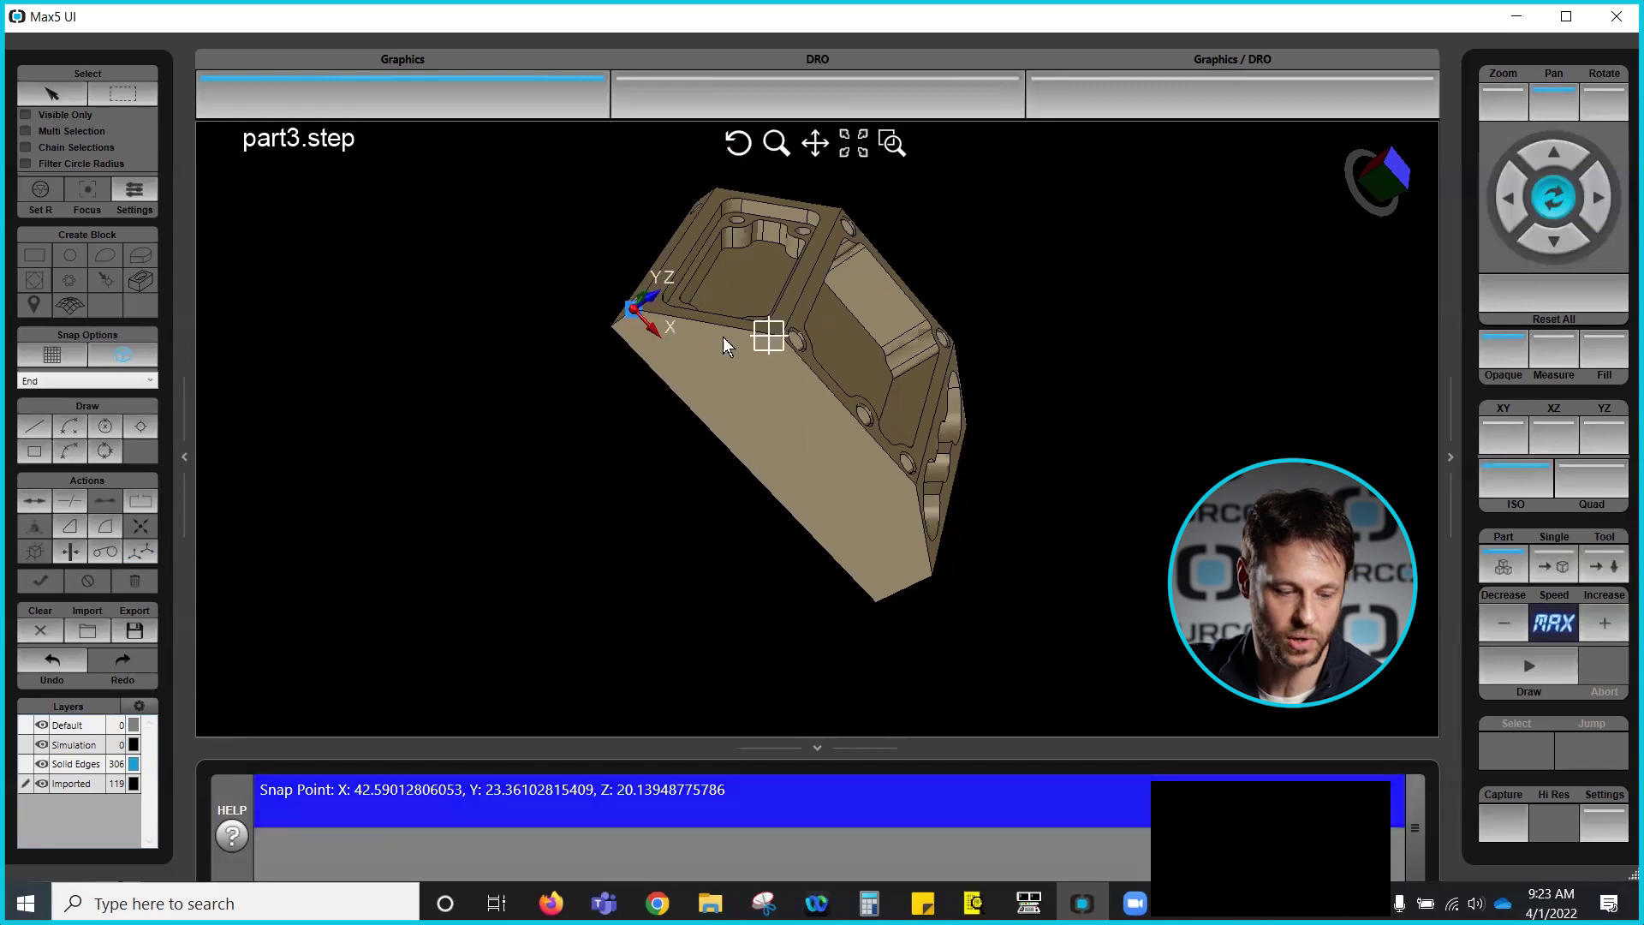
click(70, 552)
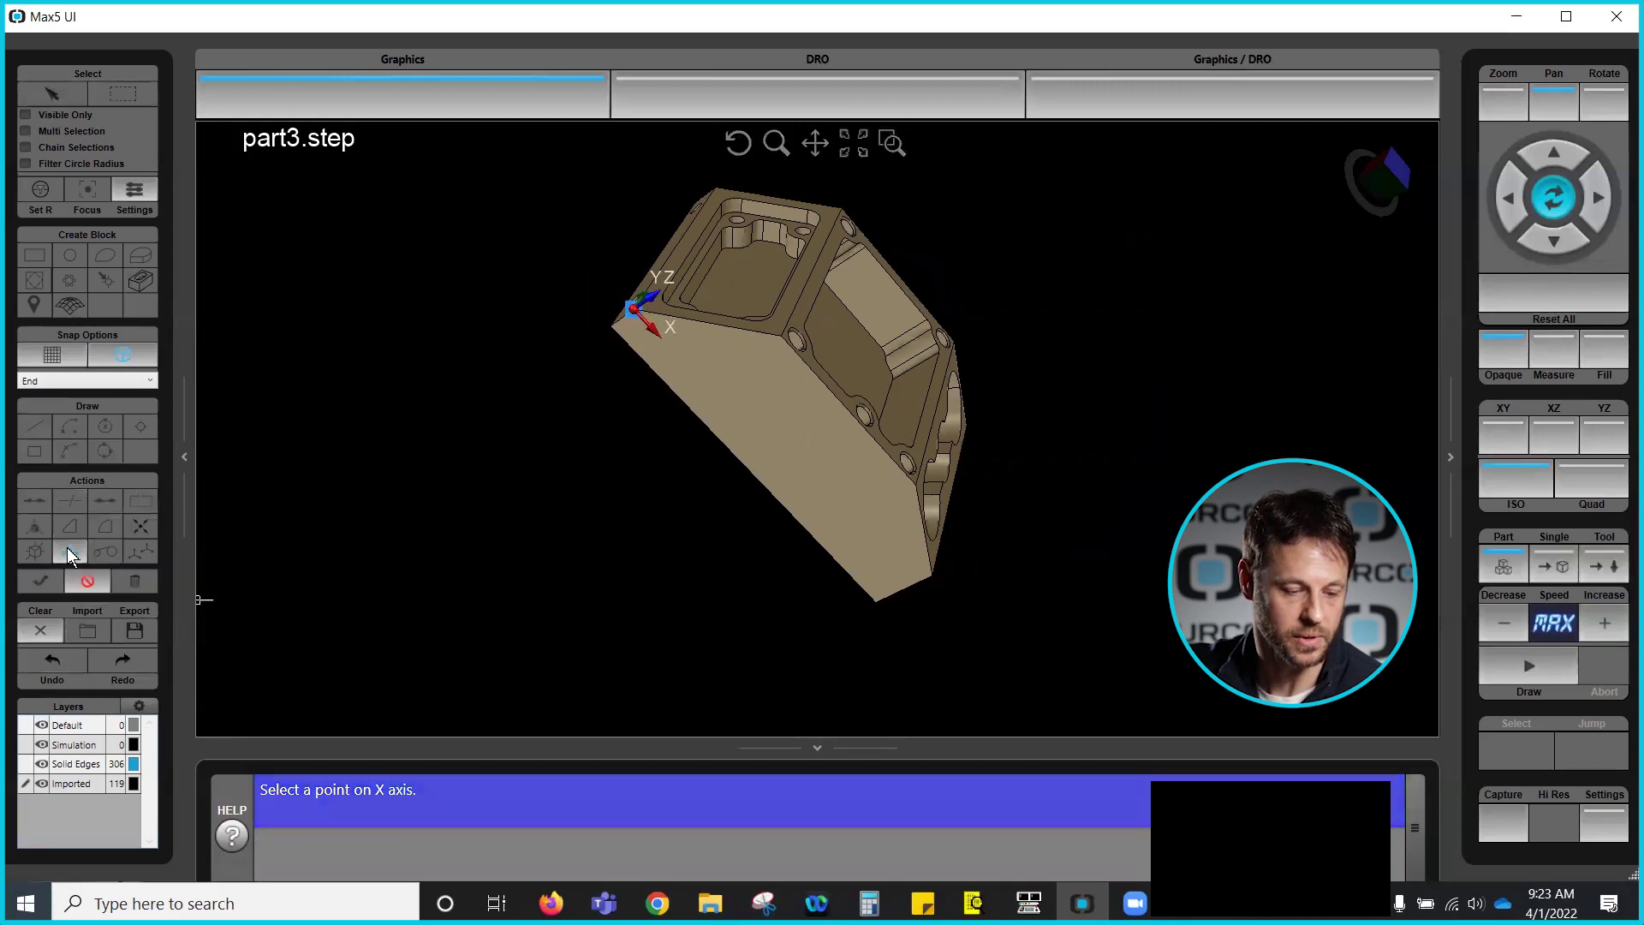
click(779, 336)
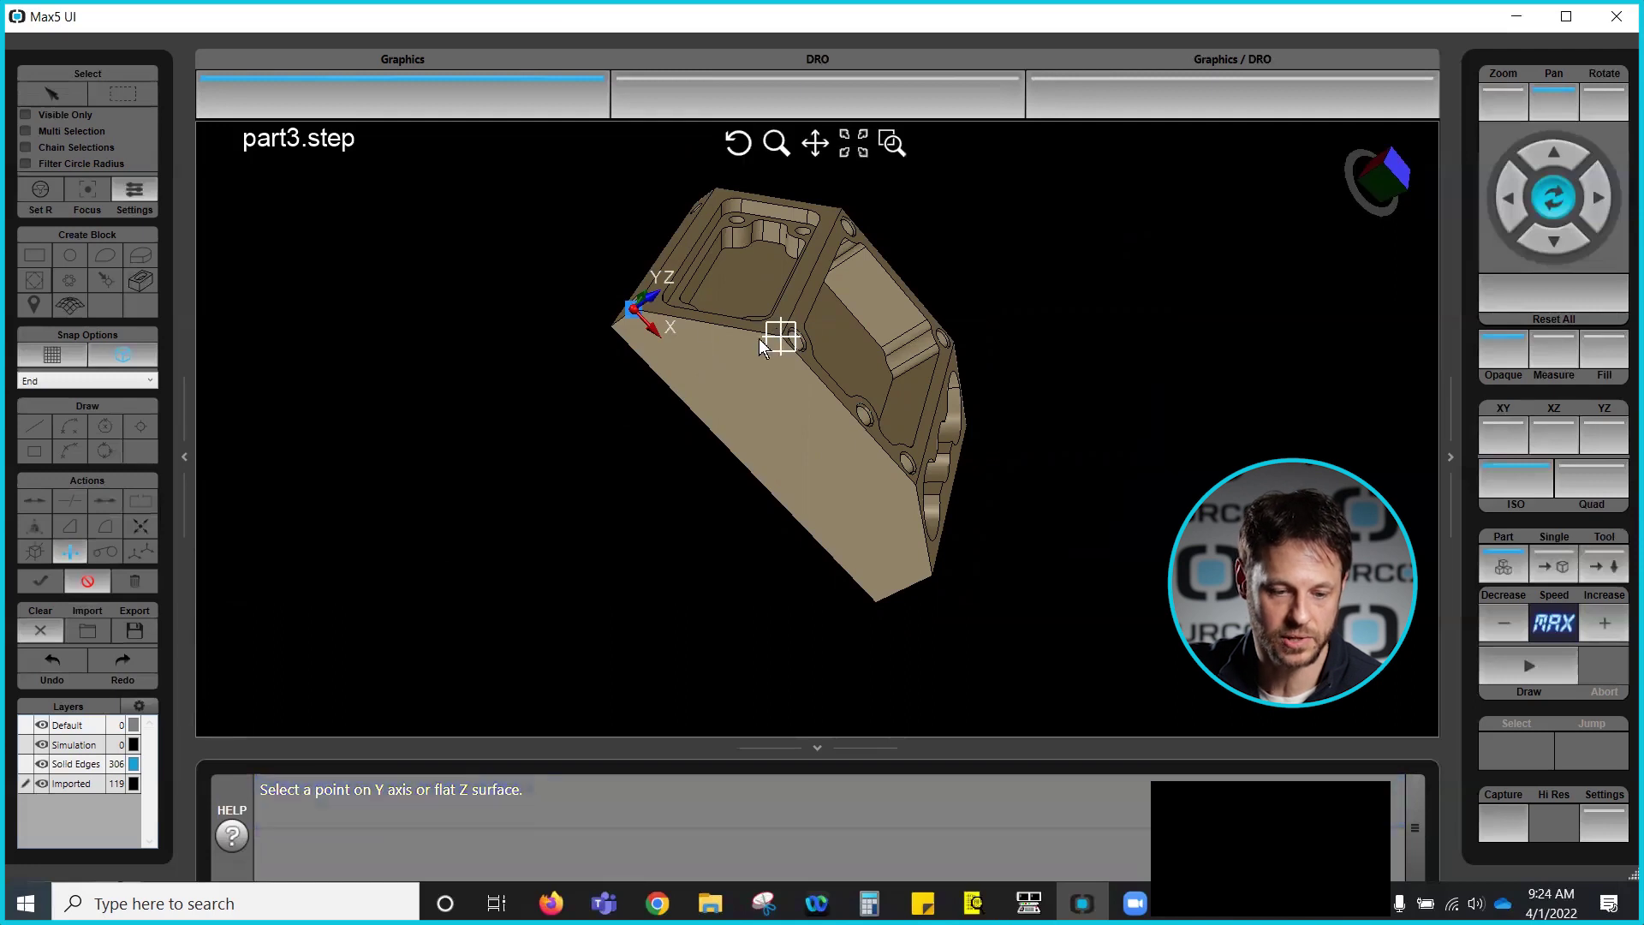
click(716, 187)
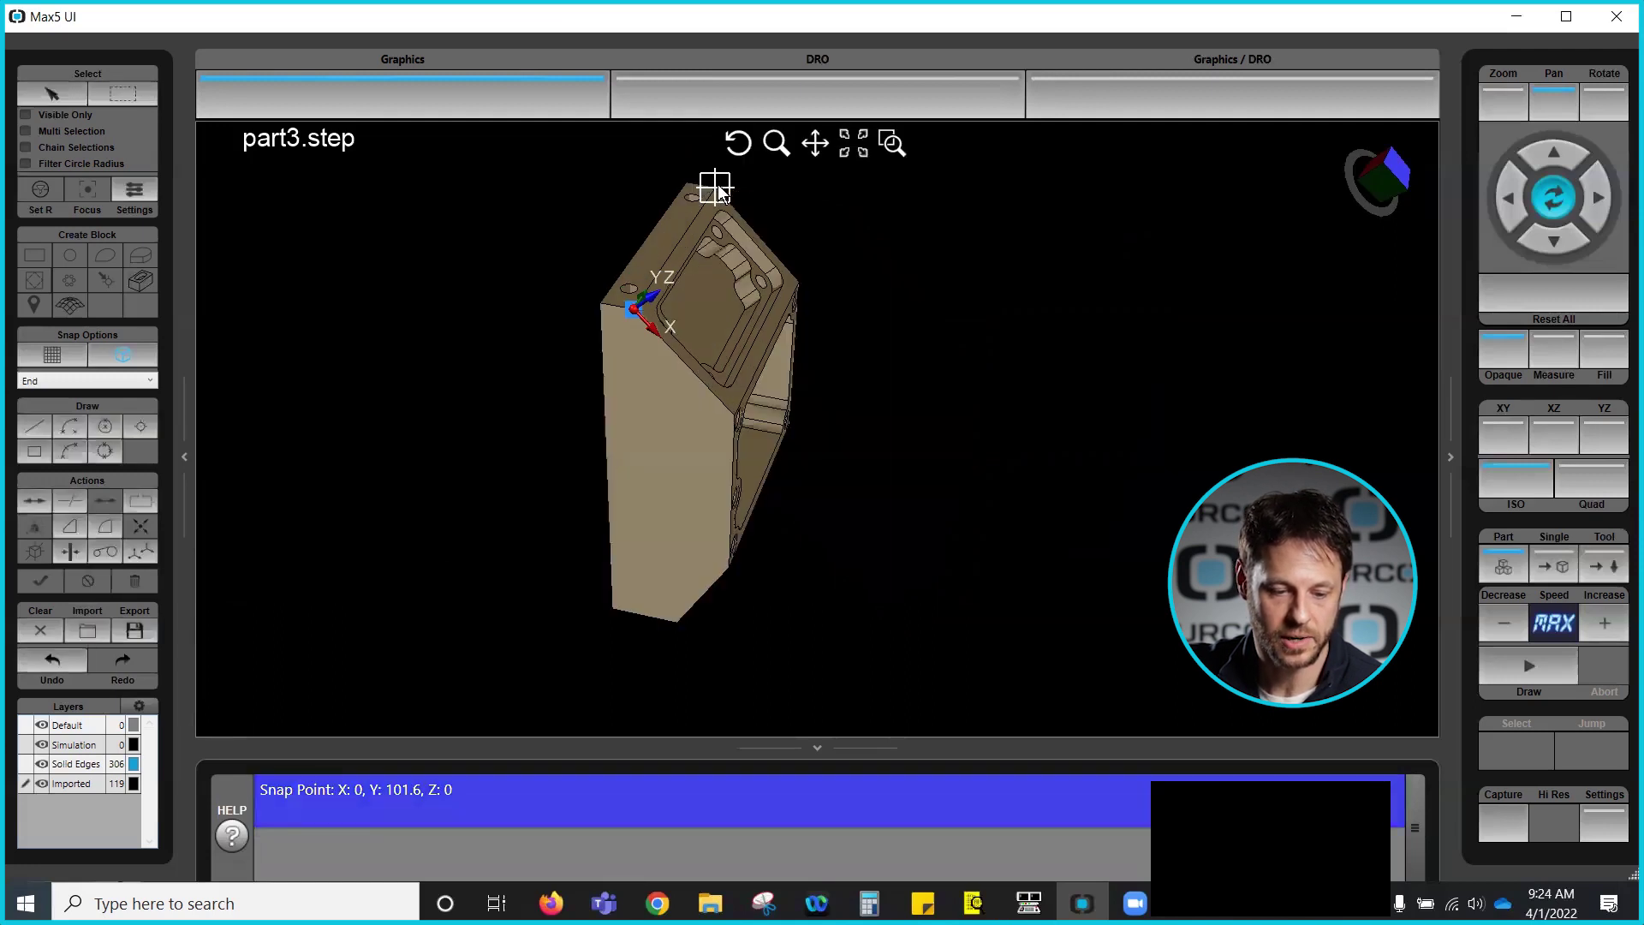
click(1505, 426)
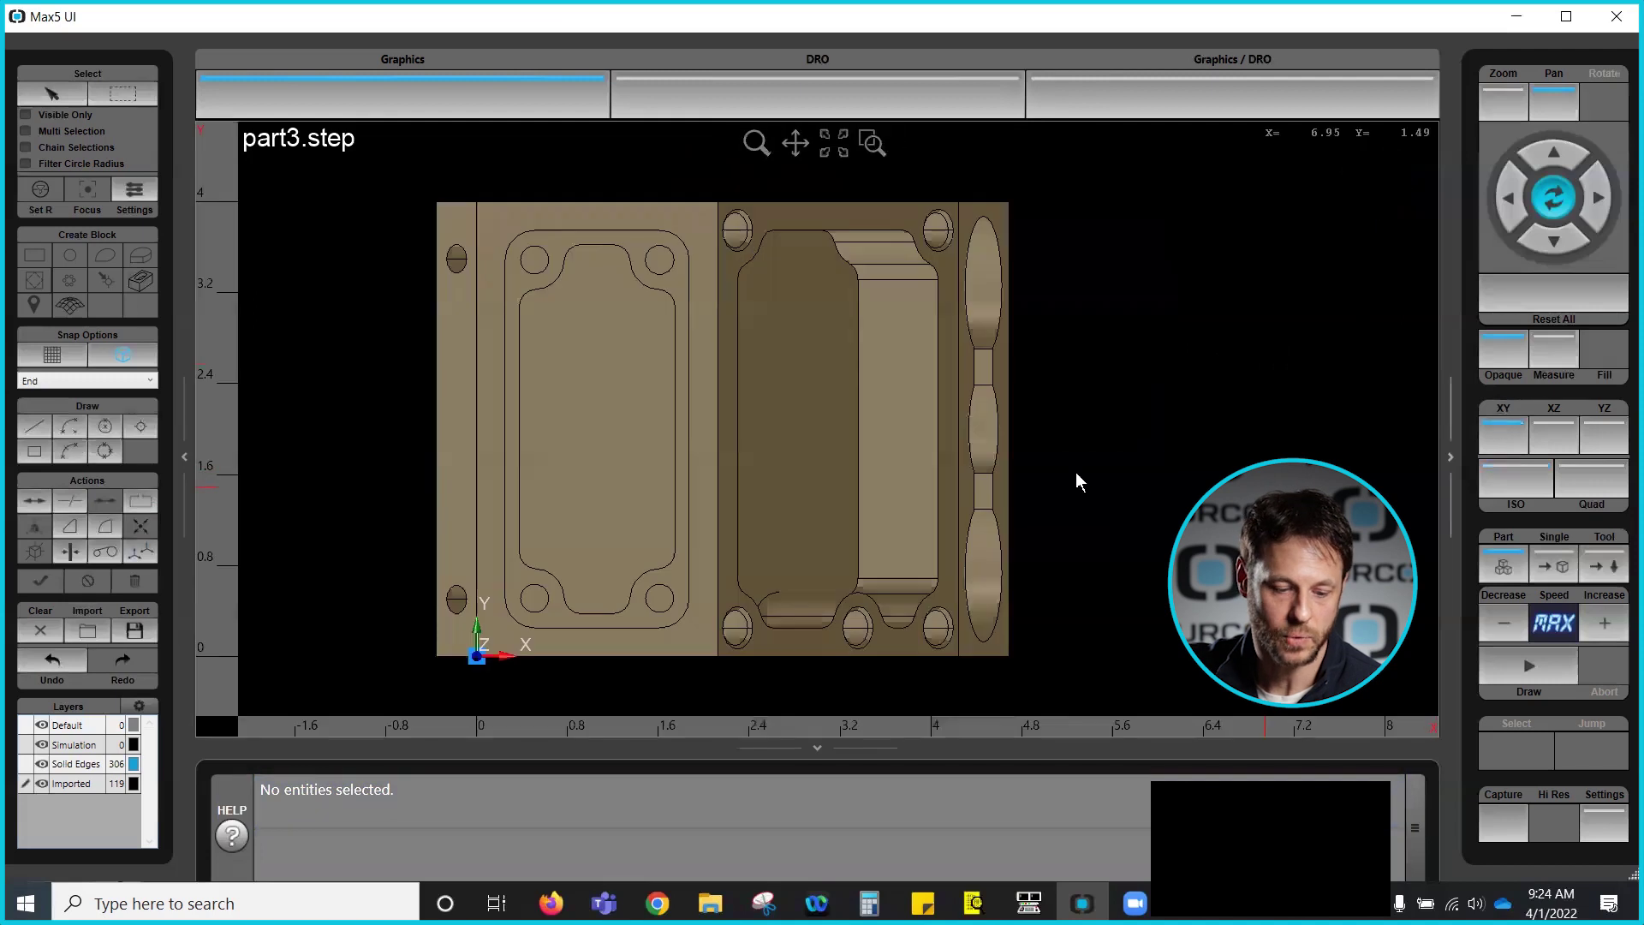
Step: Move part zero to the midpoint of the rectangular pocket face's front edge with the Mid snap, in ISO view
scroll(649, 314, down, 2)
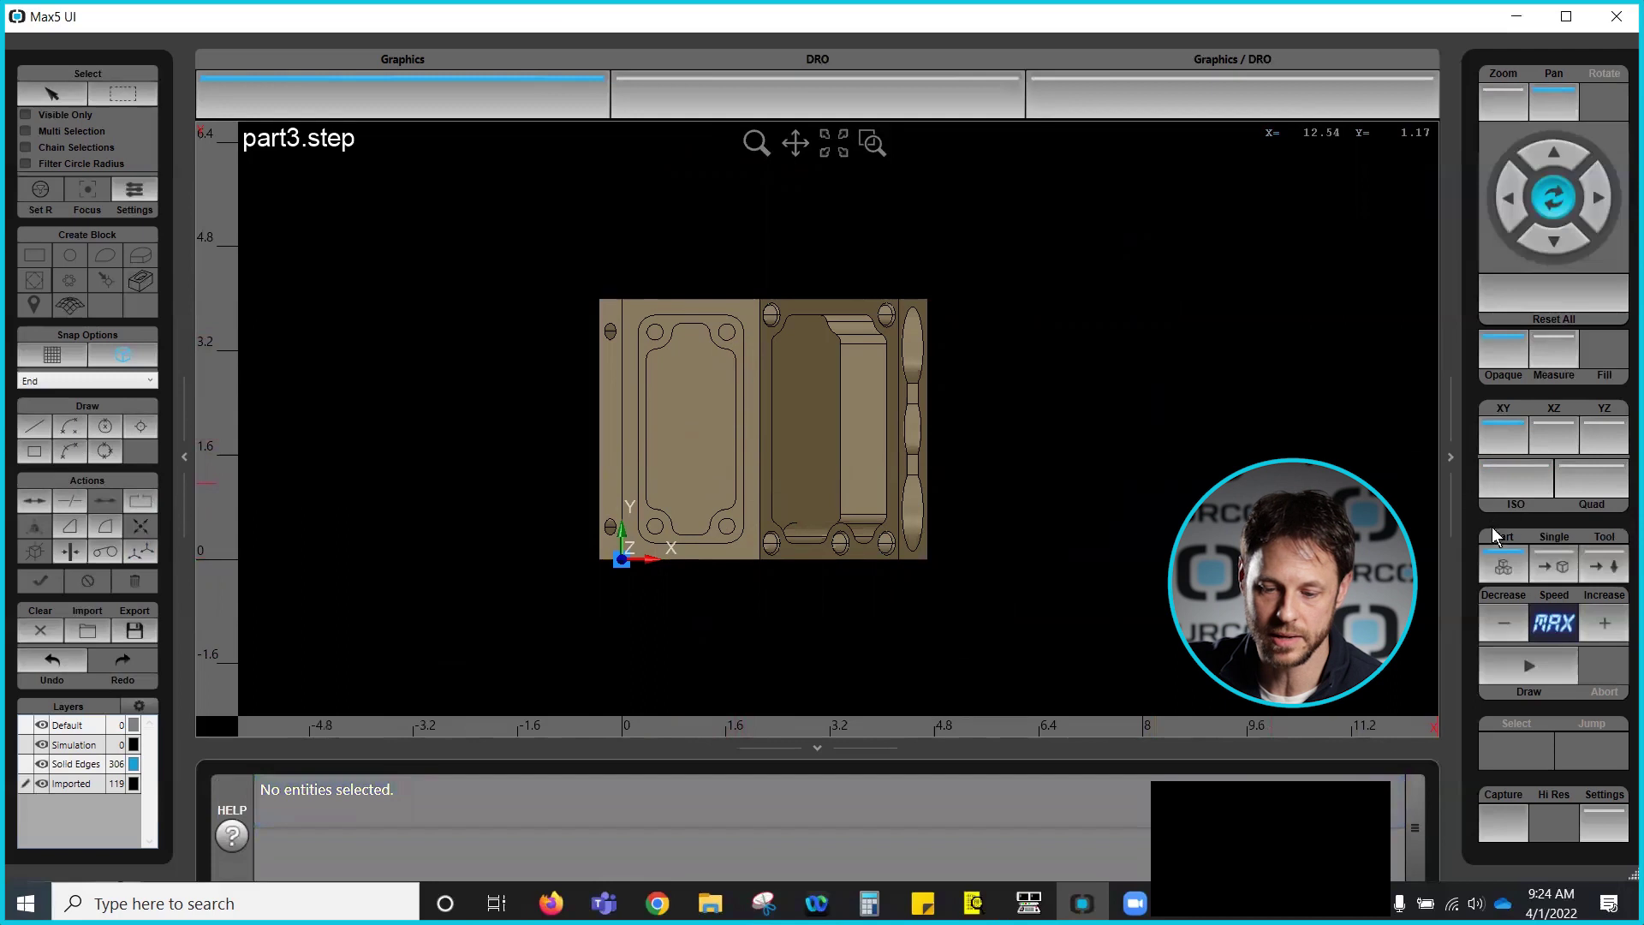
click(1517, 490)
middle_drag(643, 355, 705, 422)
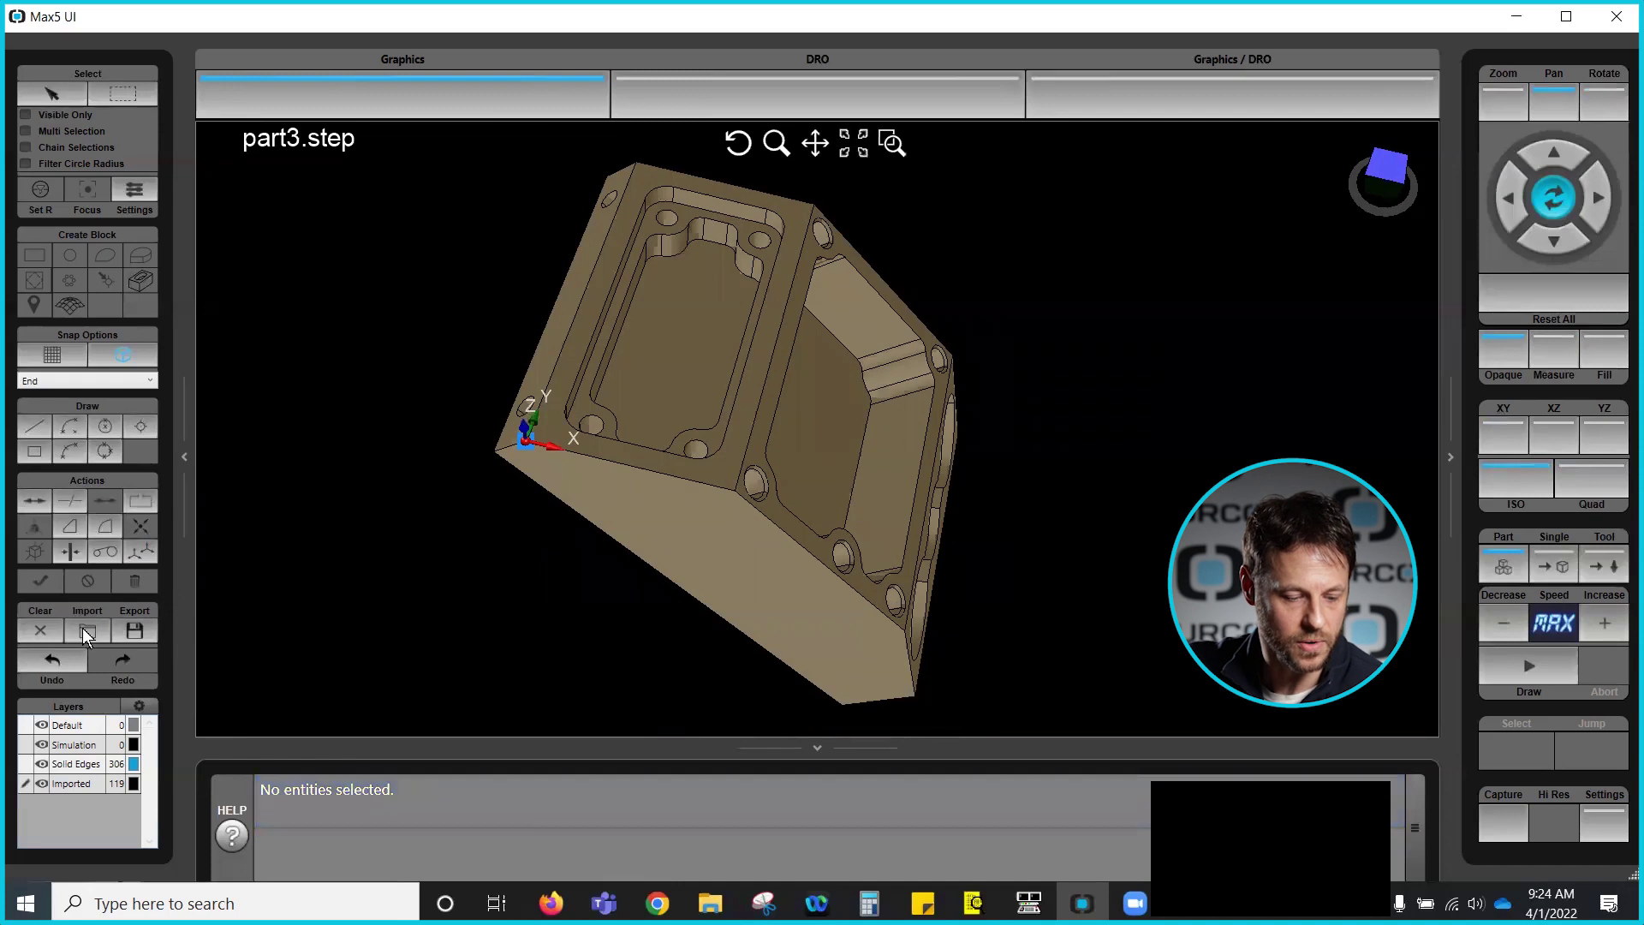
click(144, 552)
click(152, 379)
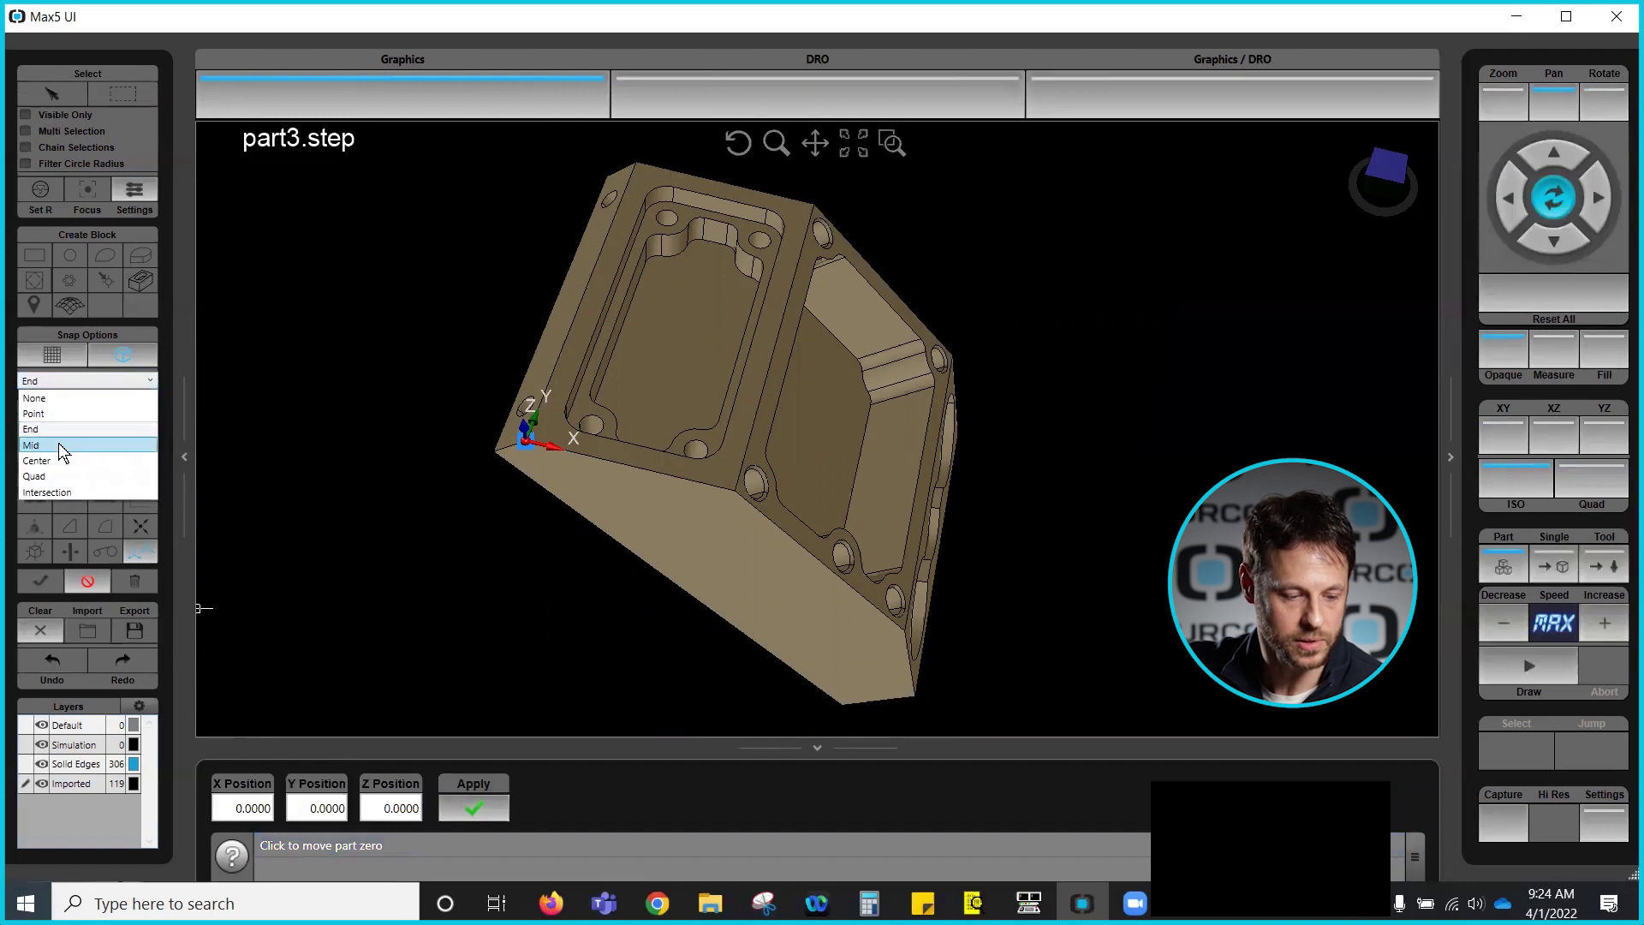
click(61, 447)
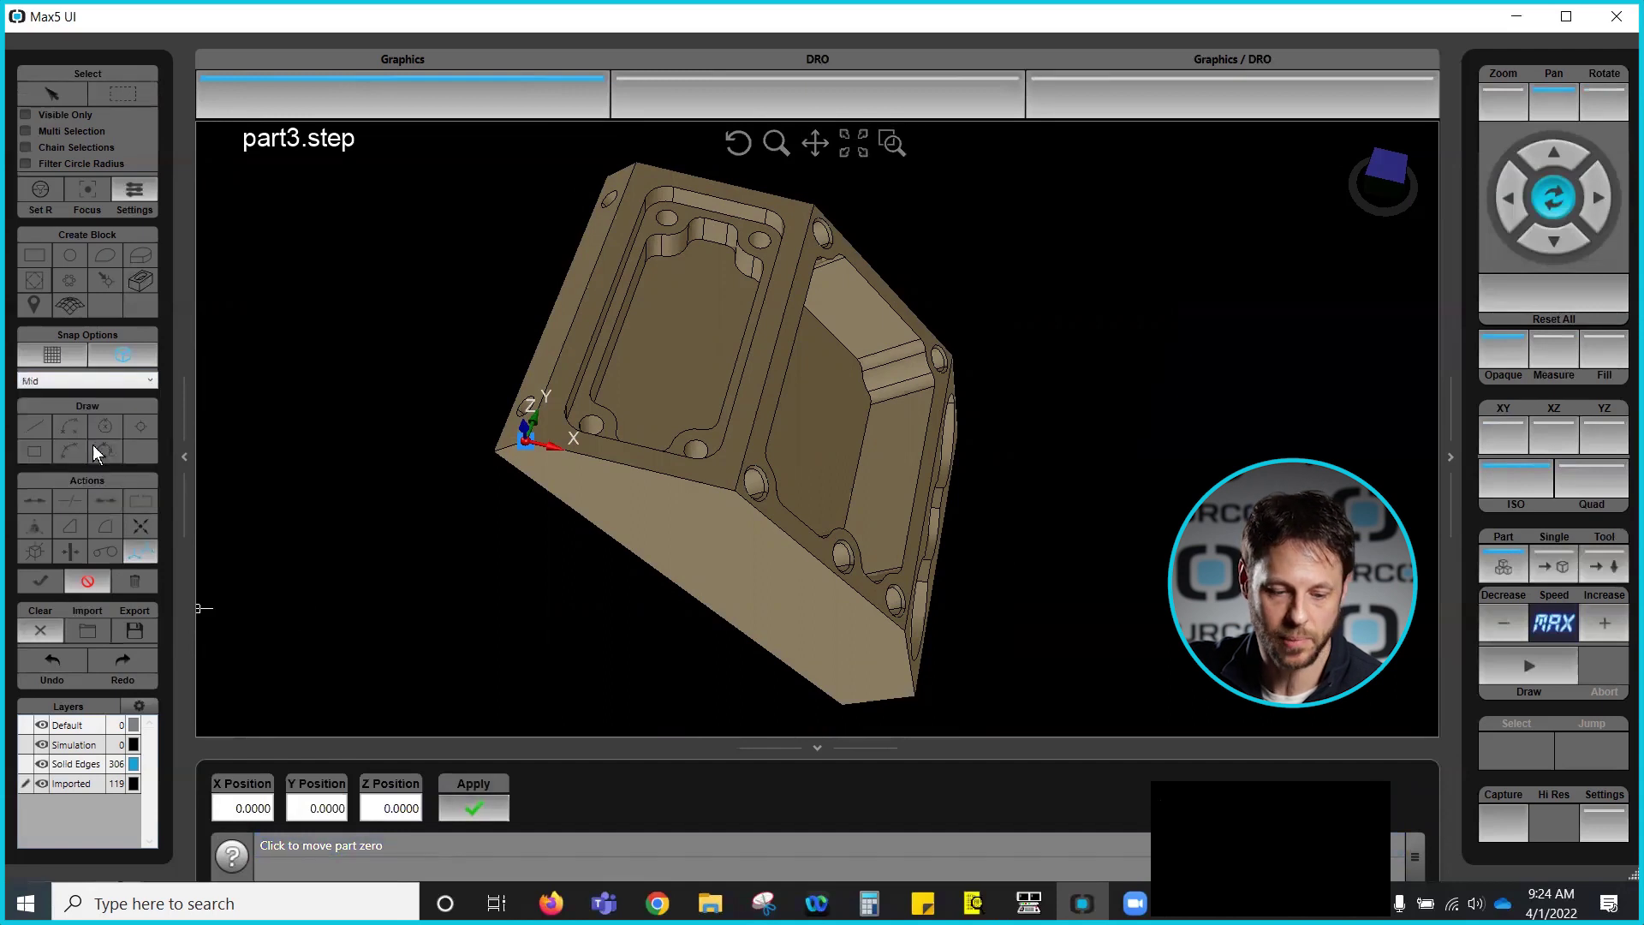
click(631, 468)
middle_drag(745, 558, 989, 574)
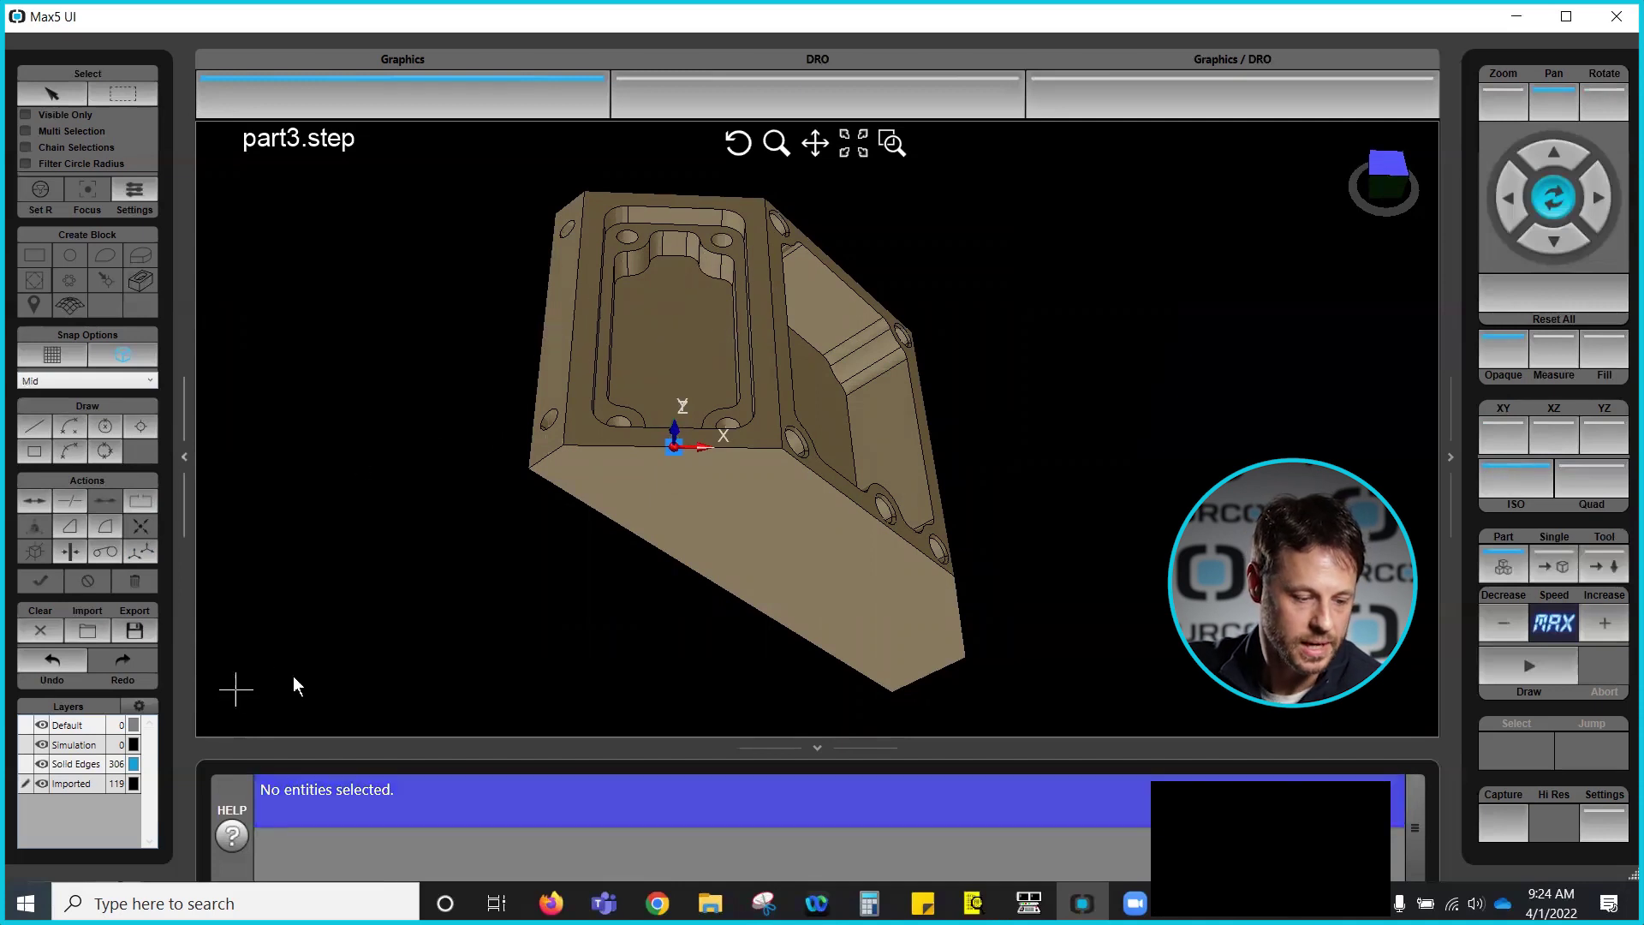
Step: Shift part zero by a Y position of 2 toward the center of the rectangular pocket face
click(140, 549)
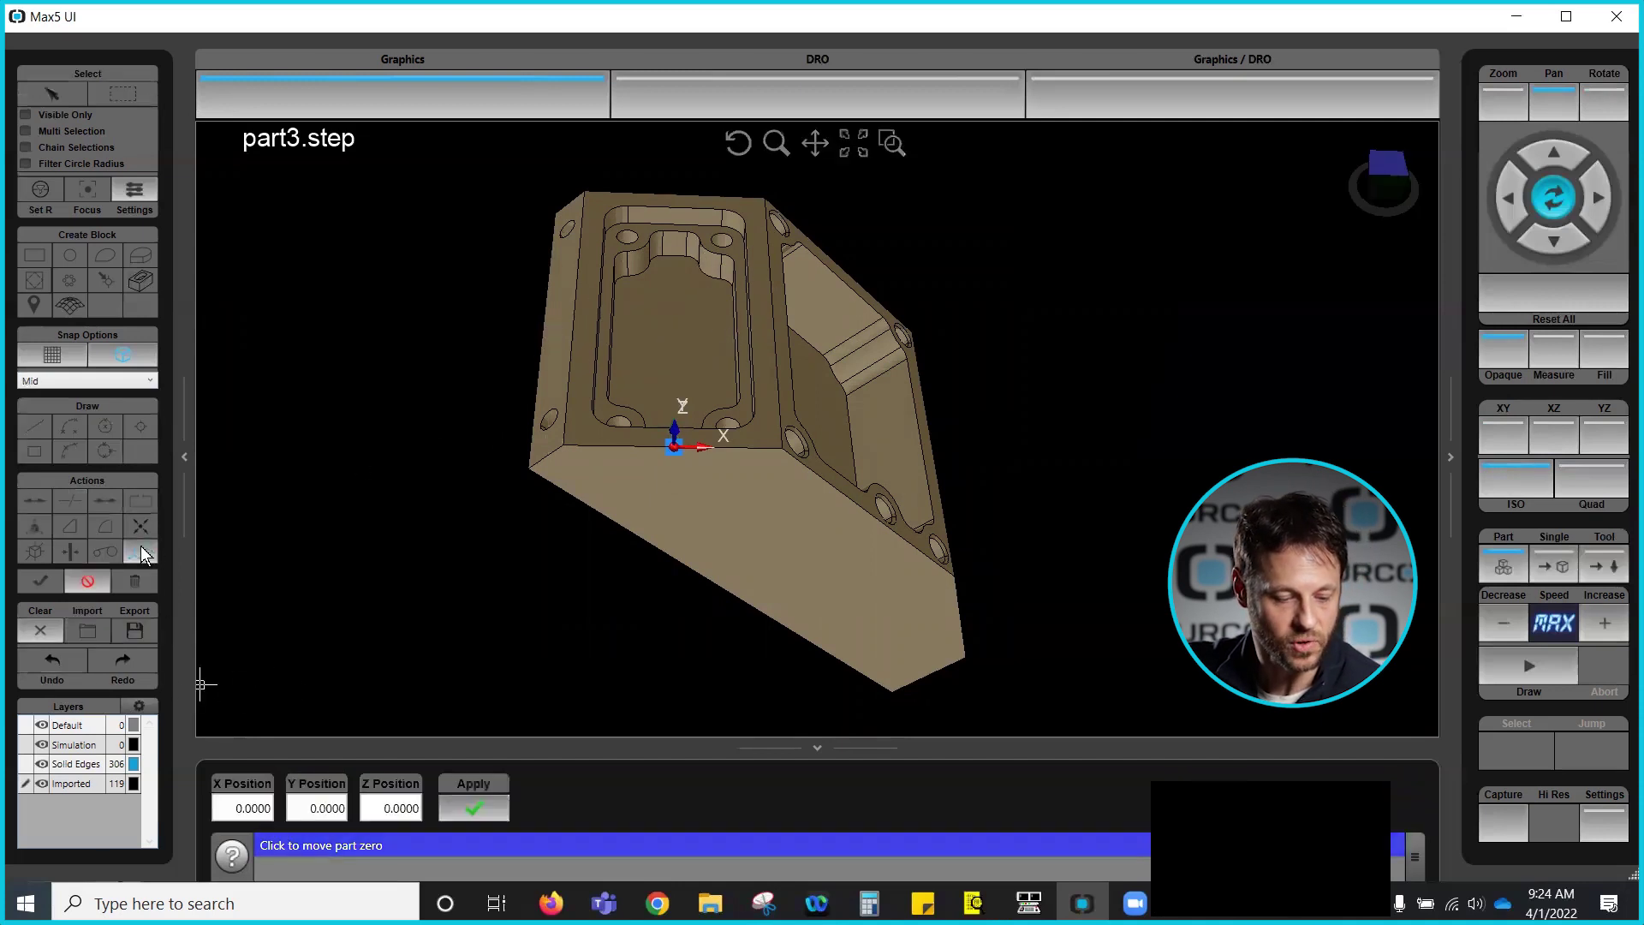
click(303, 805)
text(2)
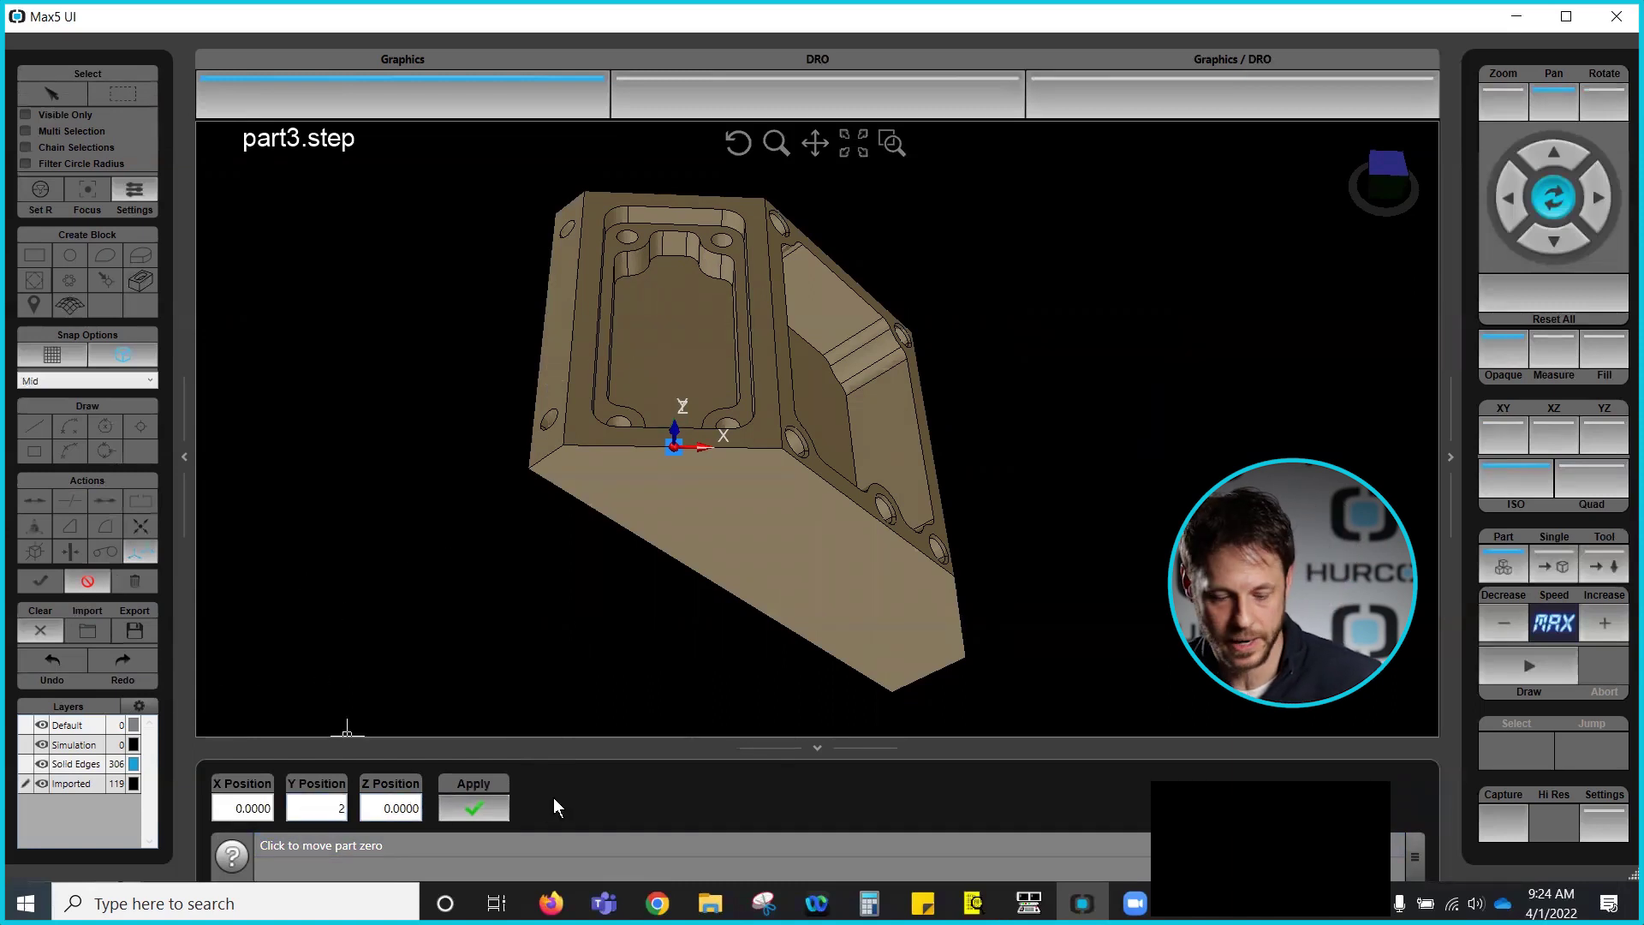
click(484, 805)
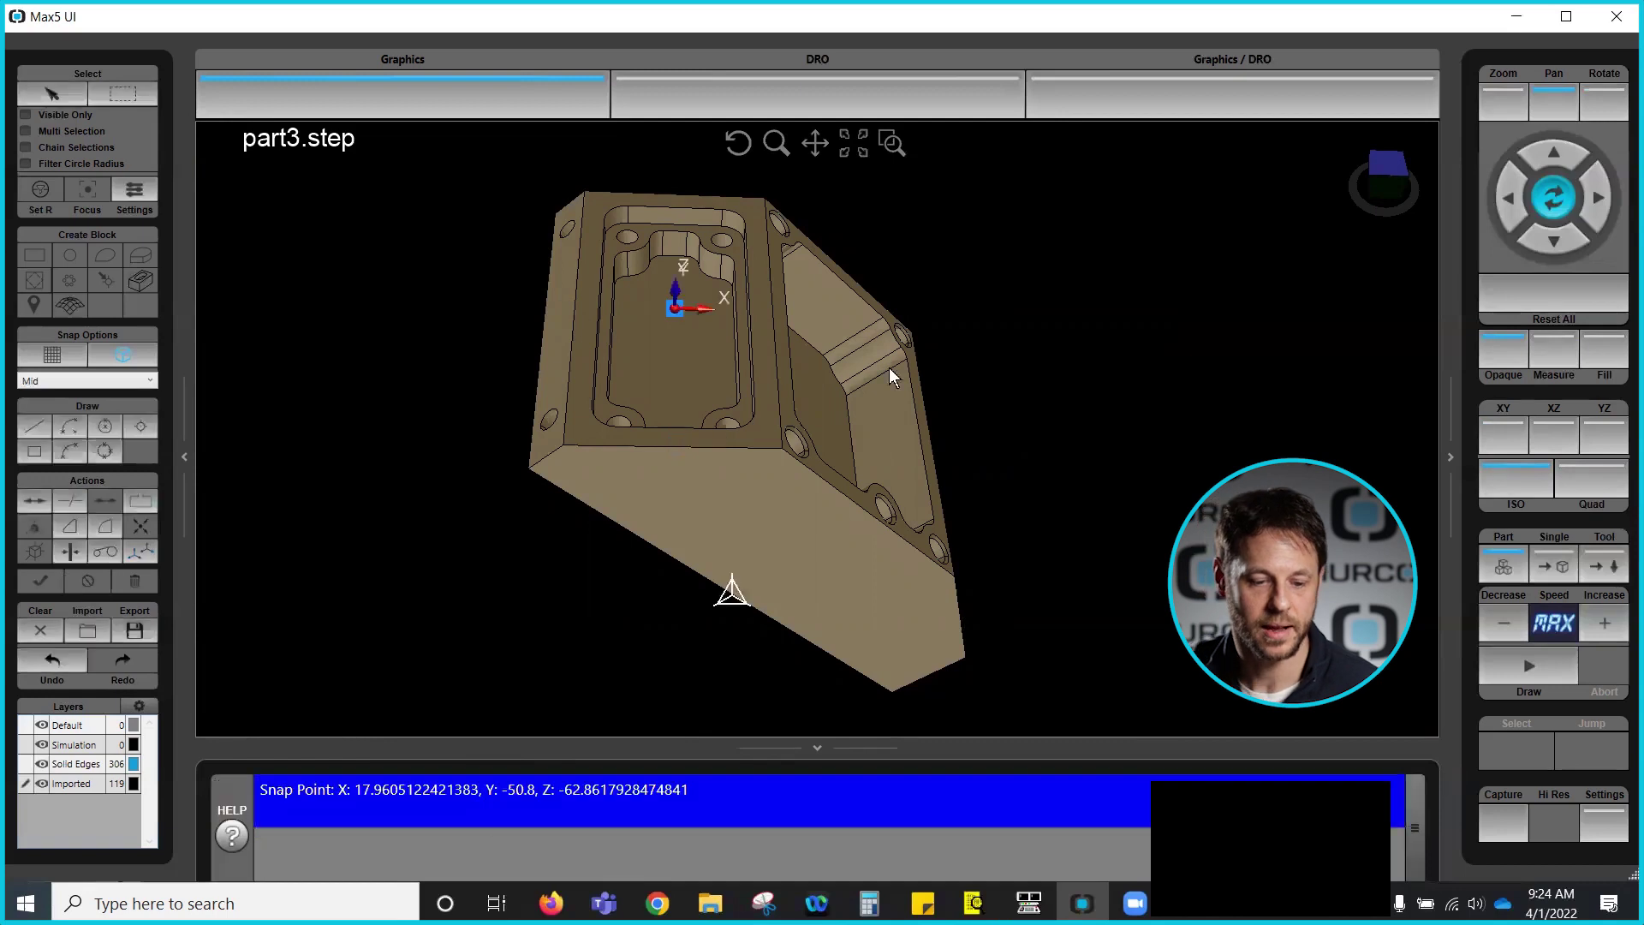
mouse_move(789, 387)
middle_down()
mouse_move(777, 300)
mouse_move(697, 332)
mouse_move(759, 363)
mouse_move(774, 403)
mouse_move(731, 393)
mouse_move(747, 420)
mouse_move(753, 382)
mouse_move(639, 326)
mouse_move(708, 408)
mouse_move(745, 377)
mouse_move(686, 316)
mouse_move(734, 268)
mouse_move(711, 271)
mouse_move(741, 296)
mouse_move(733, 310)
mouse_move(697, 292)
middle_up()
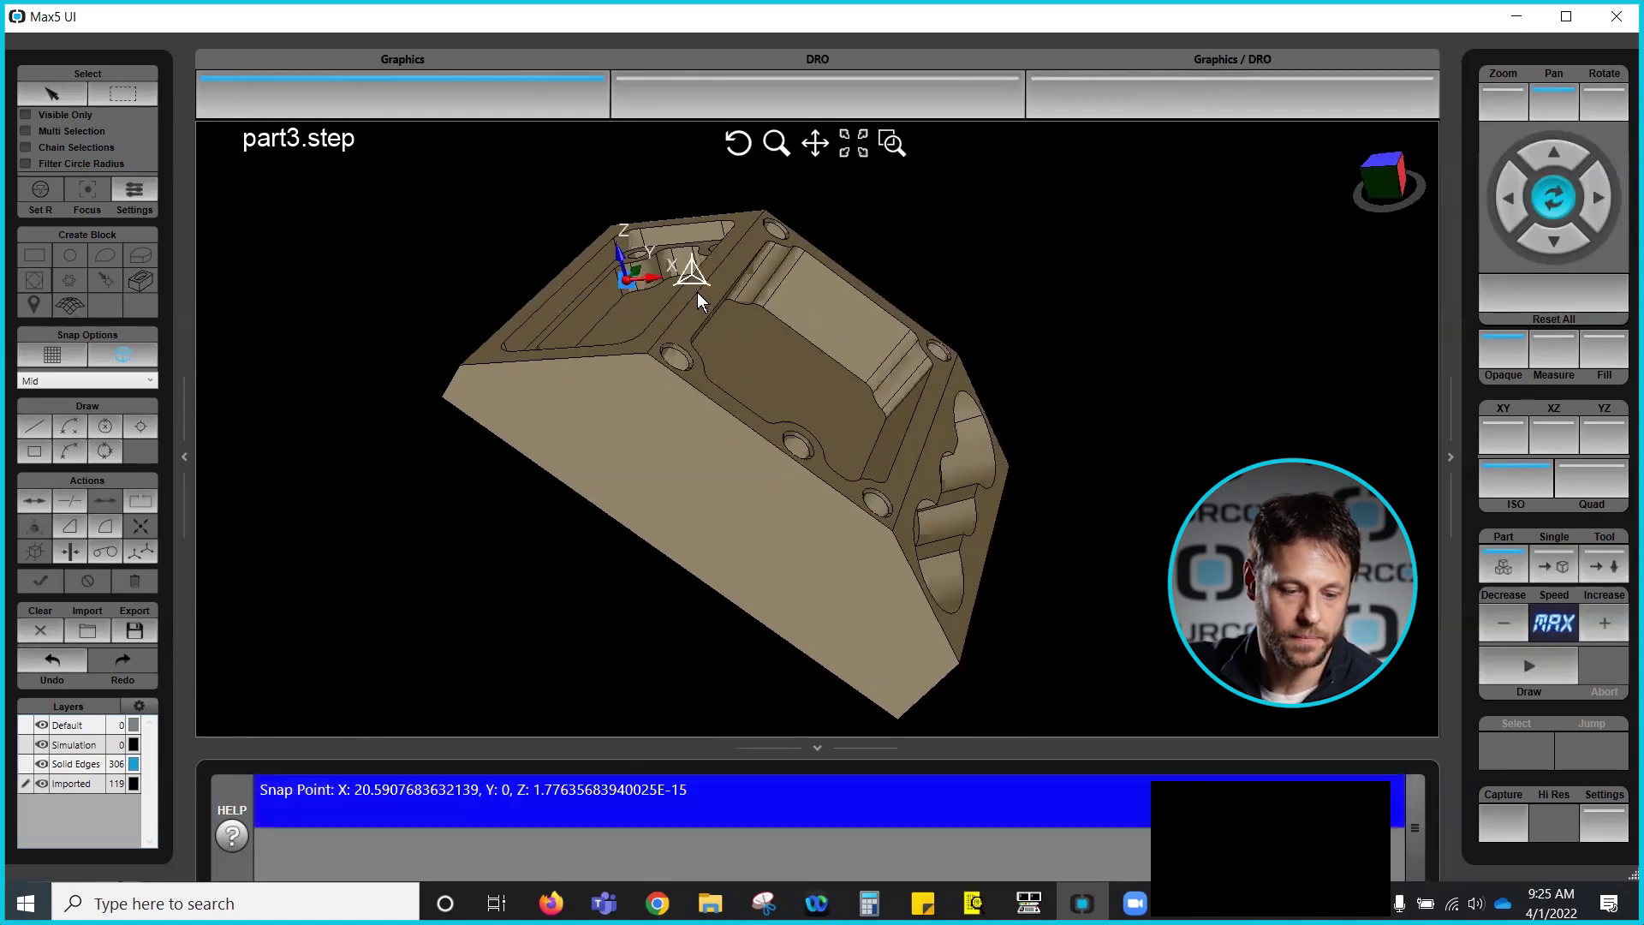
middle_drag(856, 340, 854, 308)
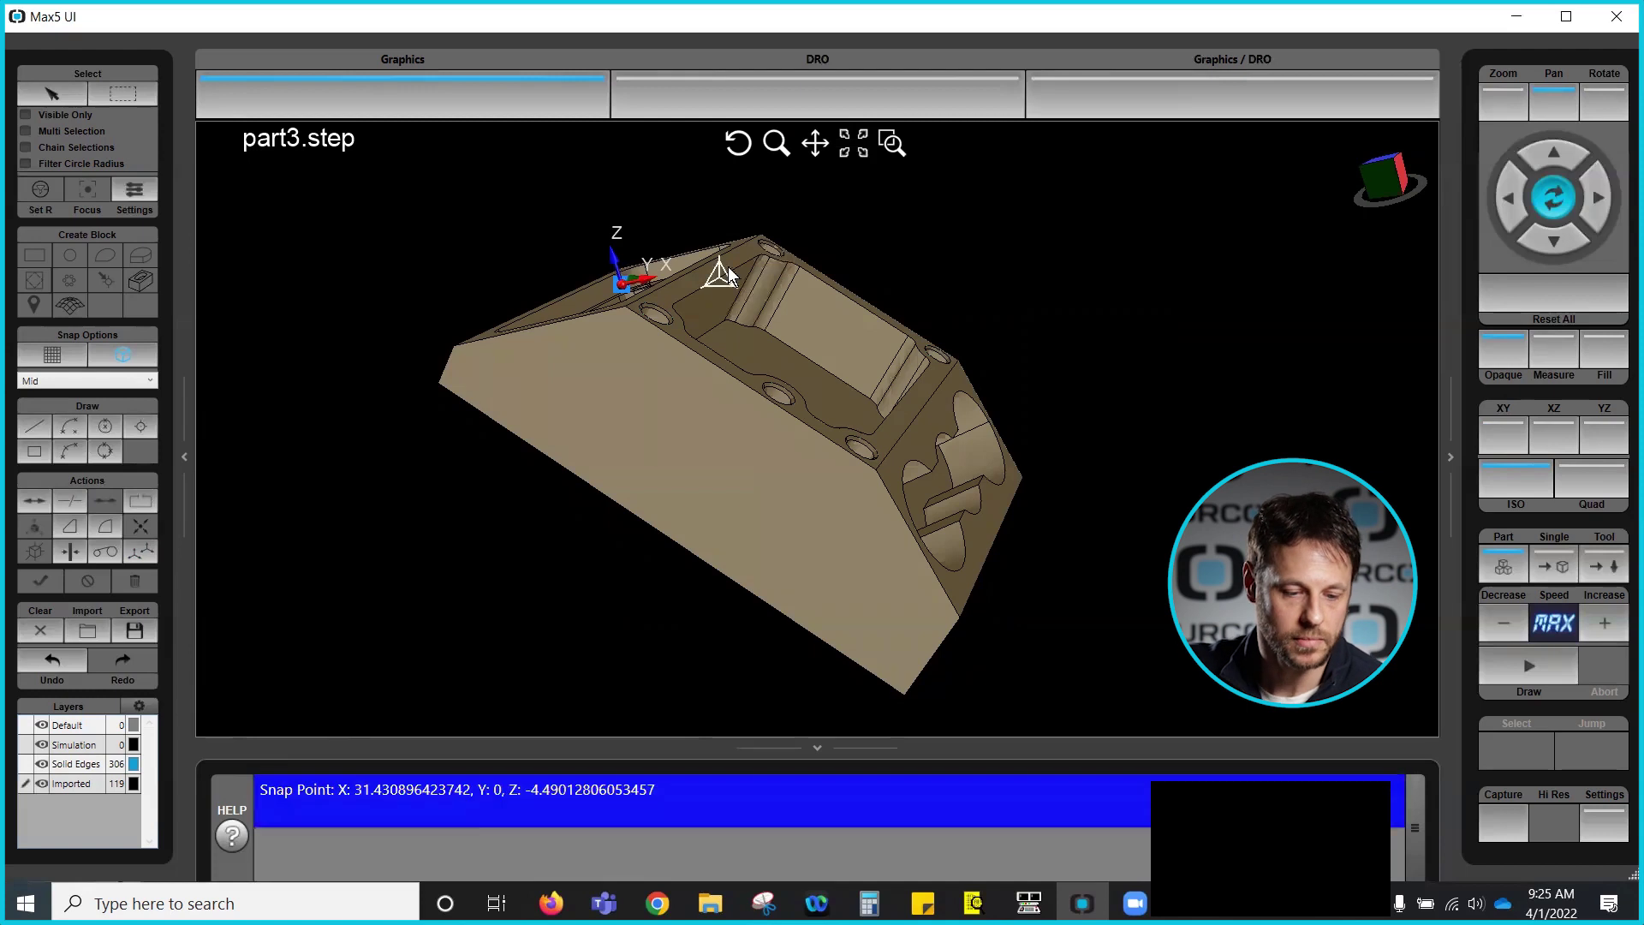
middle_drag(575, 347, 620, 382)
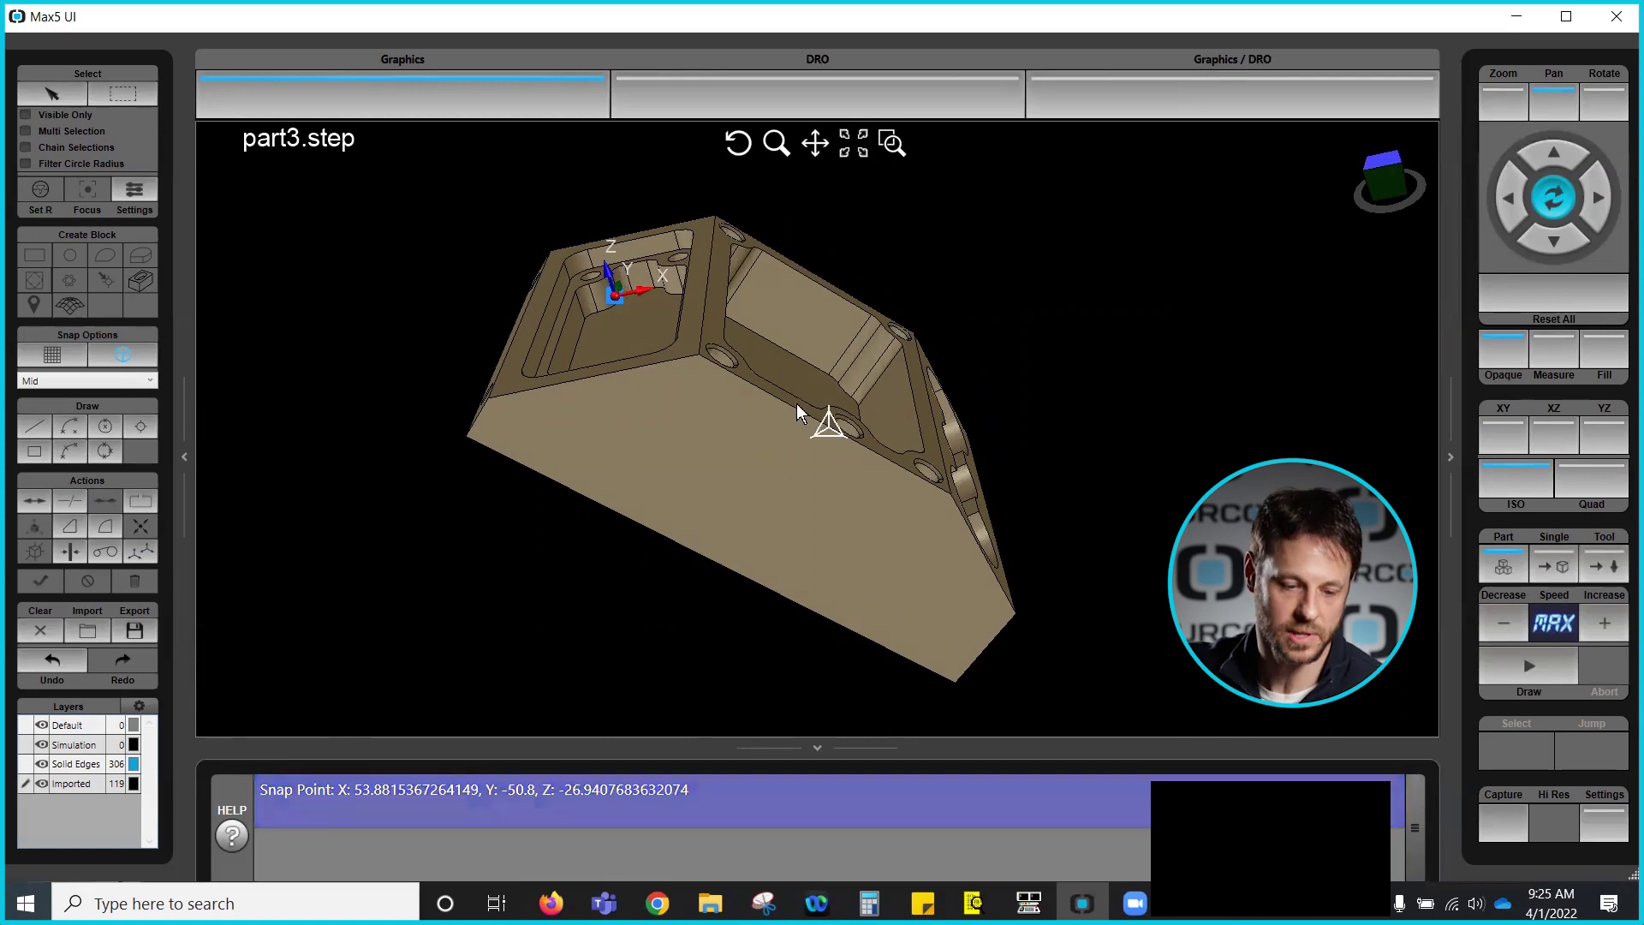
middle_drag(836, 378, 869, 367)
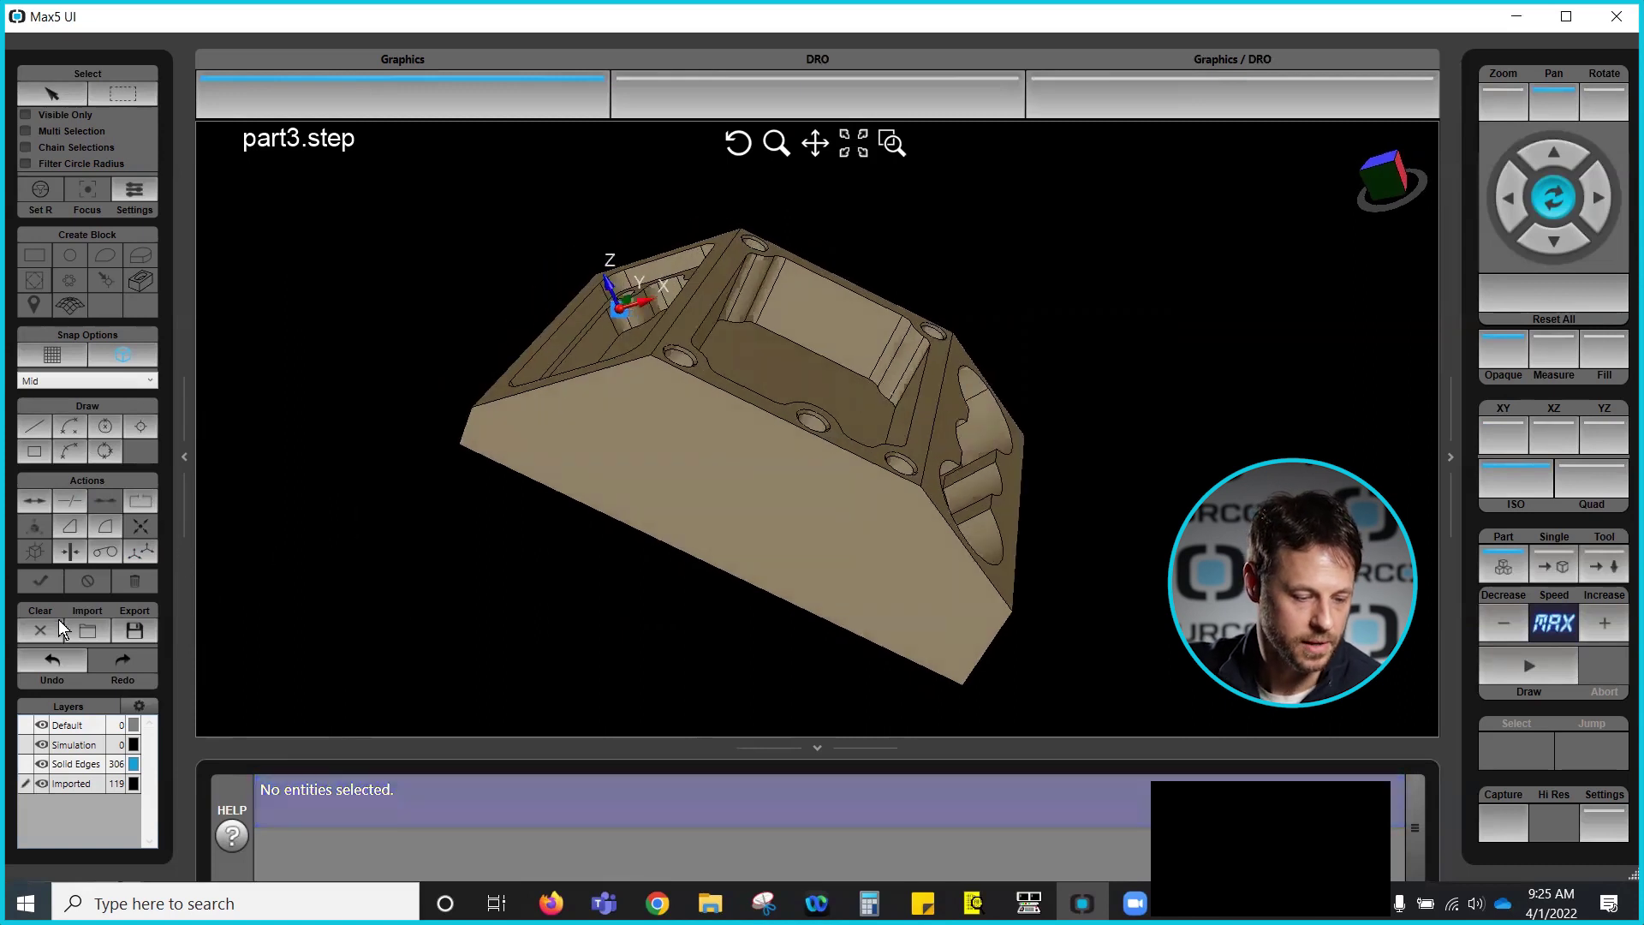
Step: Undo the part zero moves and the reorientation of the rectangular pocket face, back to the original imported state
click(60, 661)
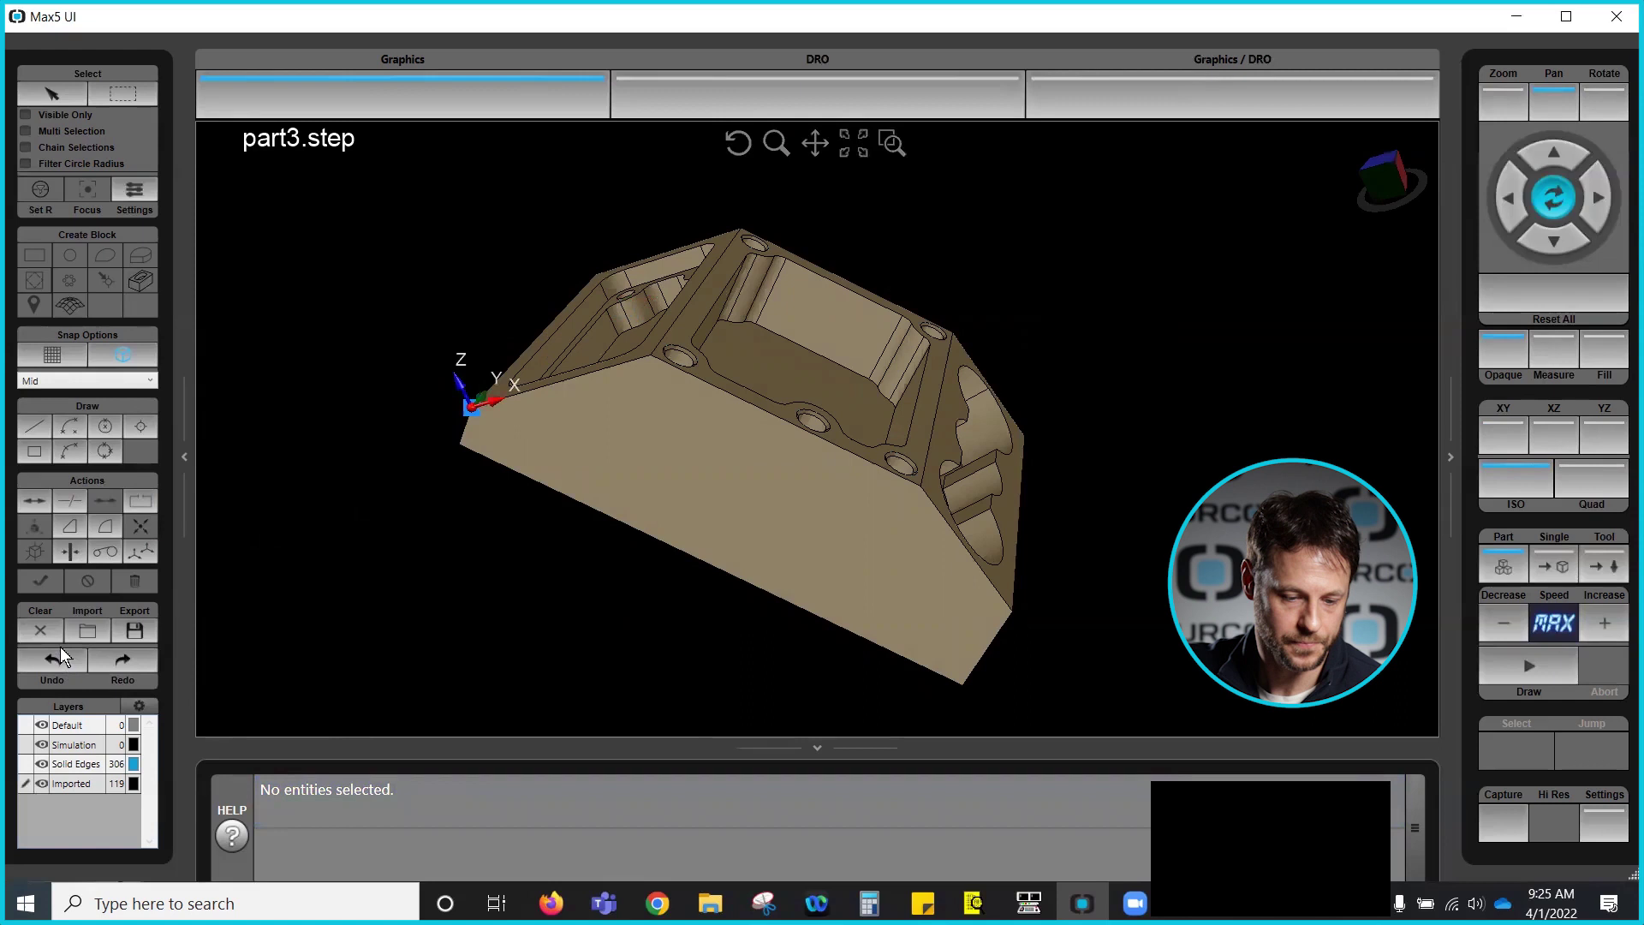
click(62, 658)
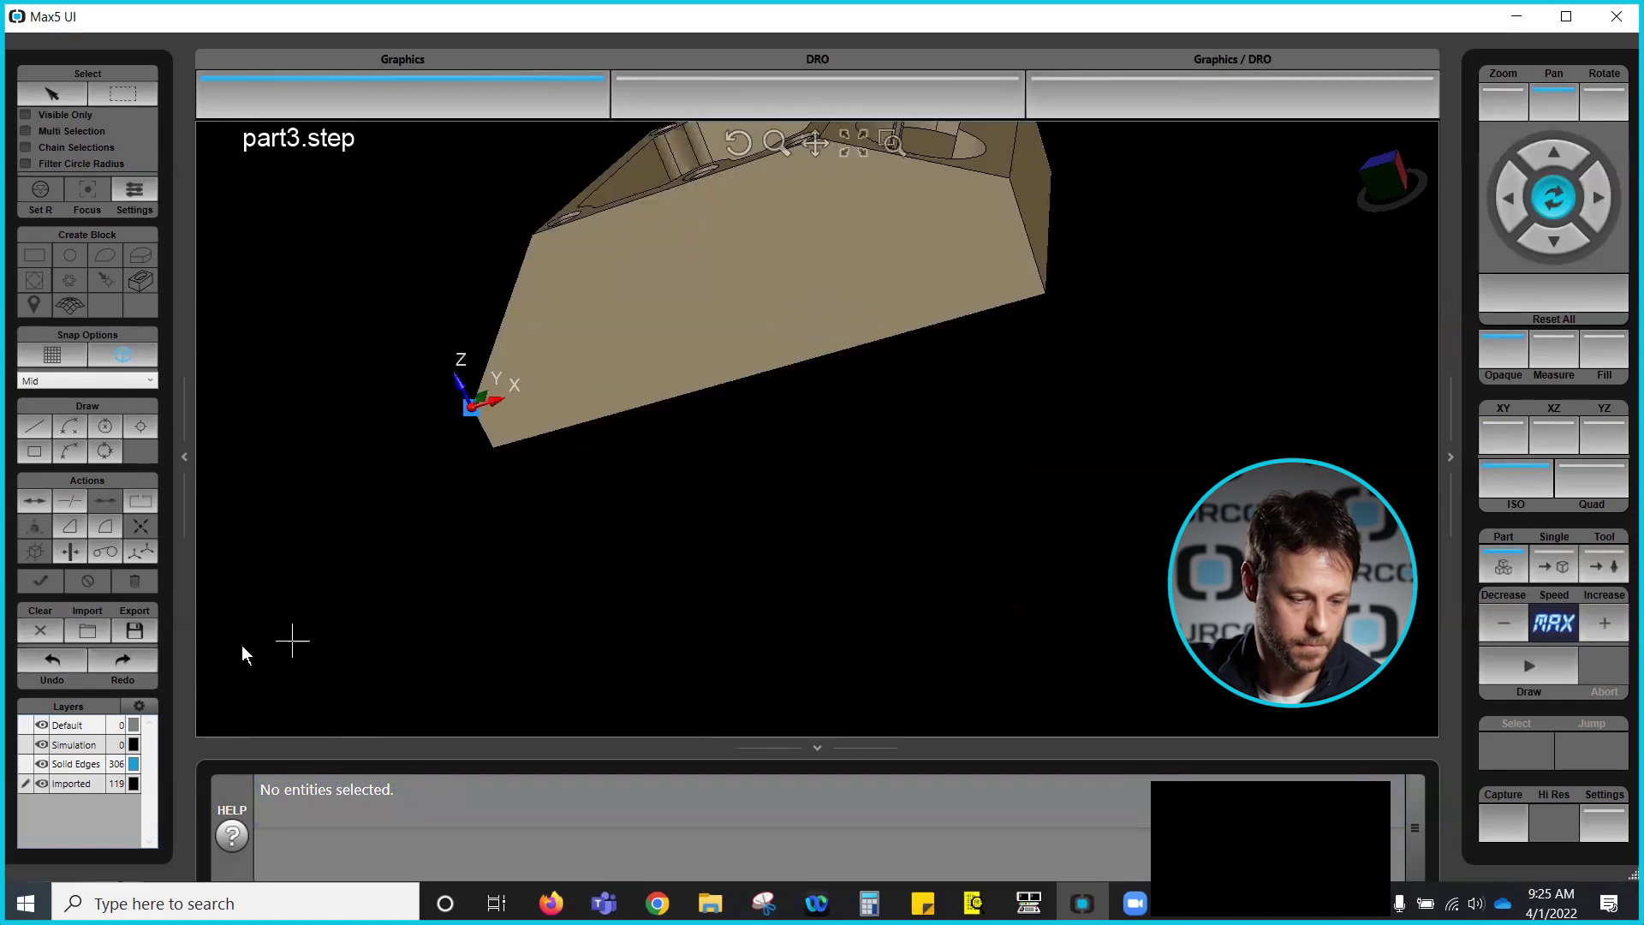
click(68, 660)
middle_drag(911, 470, 617, 360)
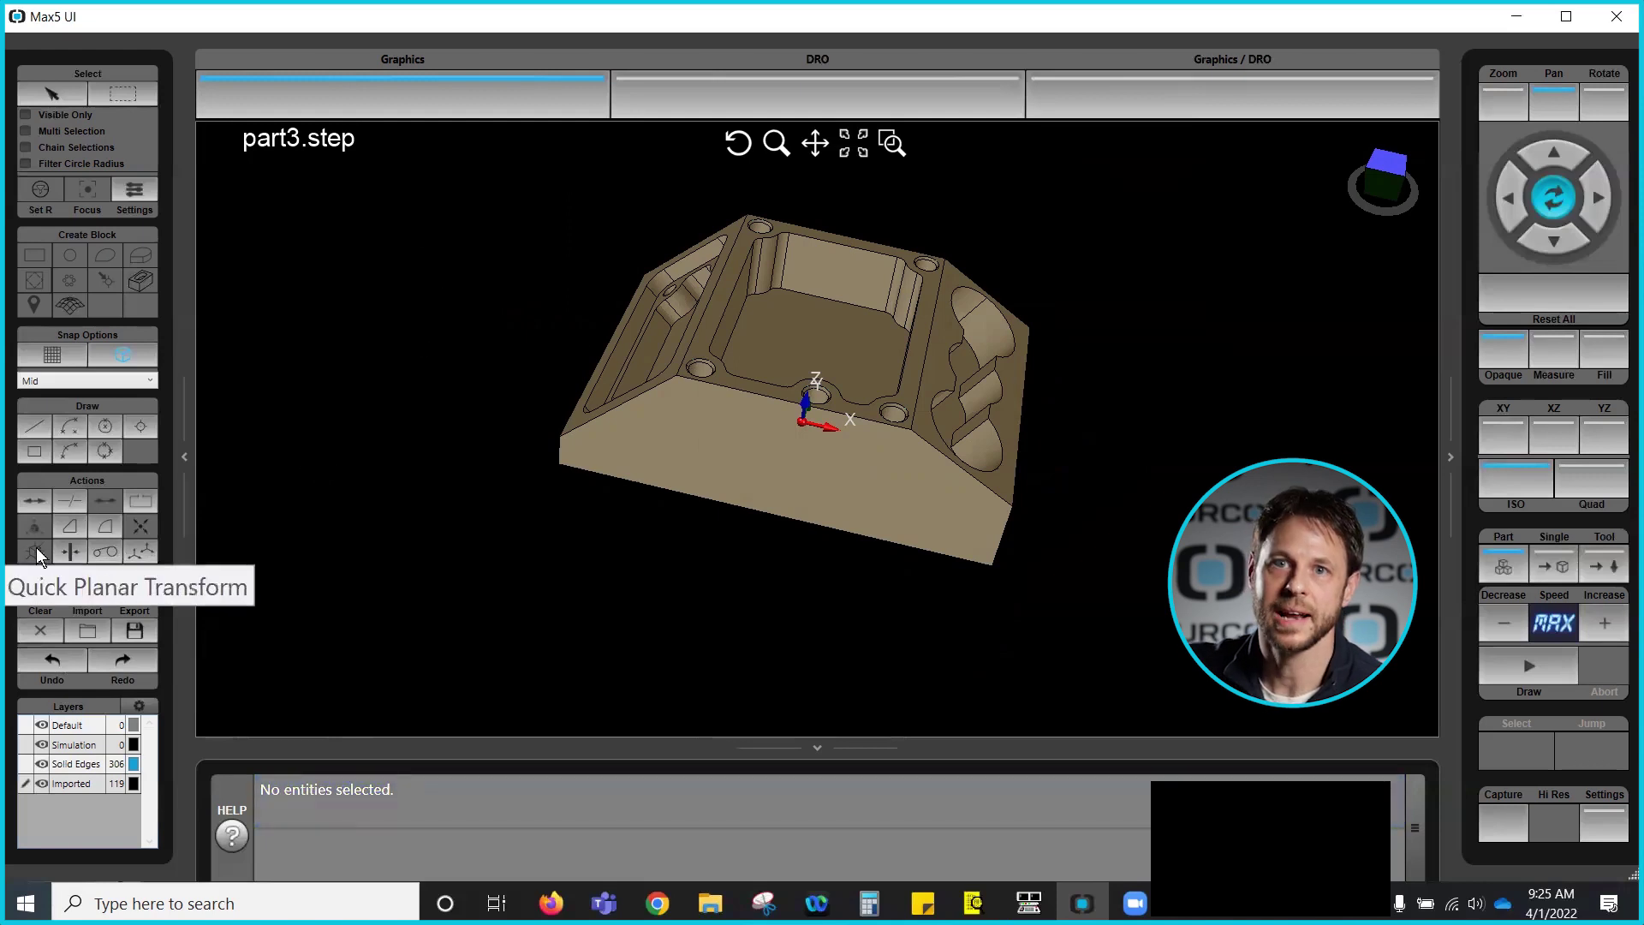
Step: Select the whole part and start a Quick Planar Transform centered on the part zero origin, using the Point snap
scroll(329, 516, down, 2)
scroll(329, 516, up, 2)
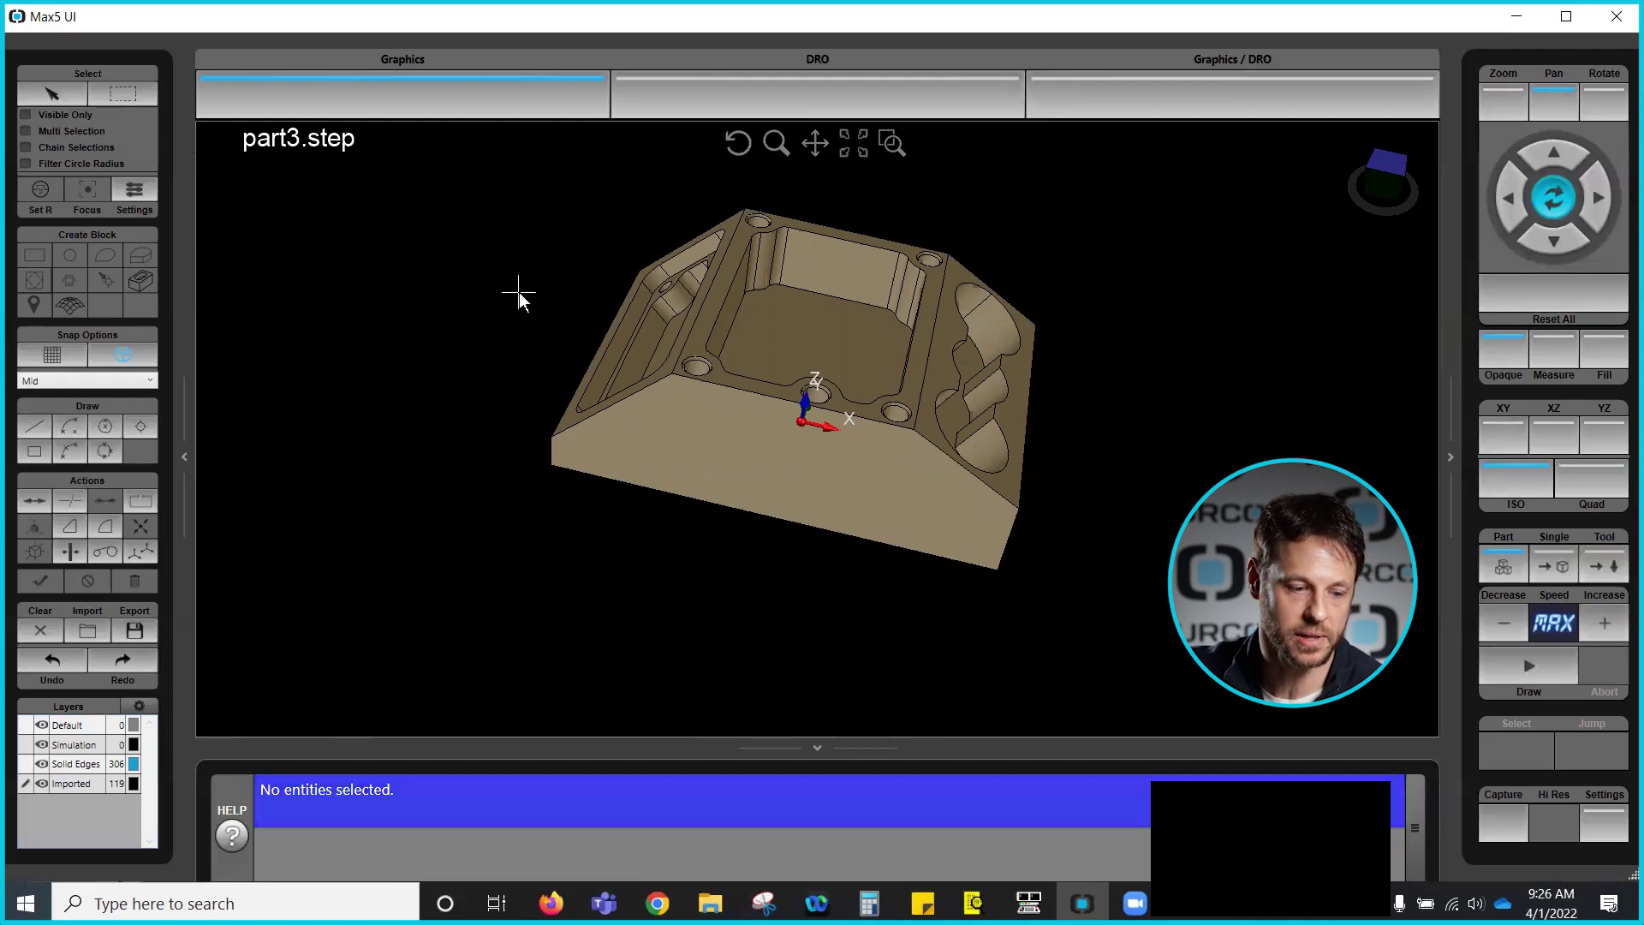
drag(452, 183, 1131, 603)
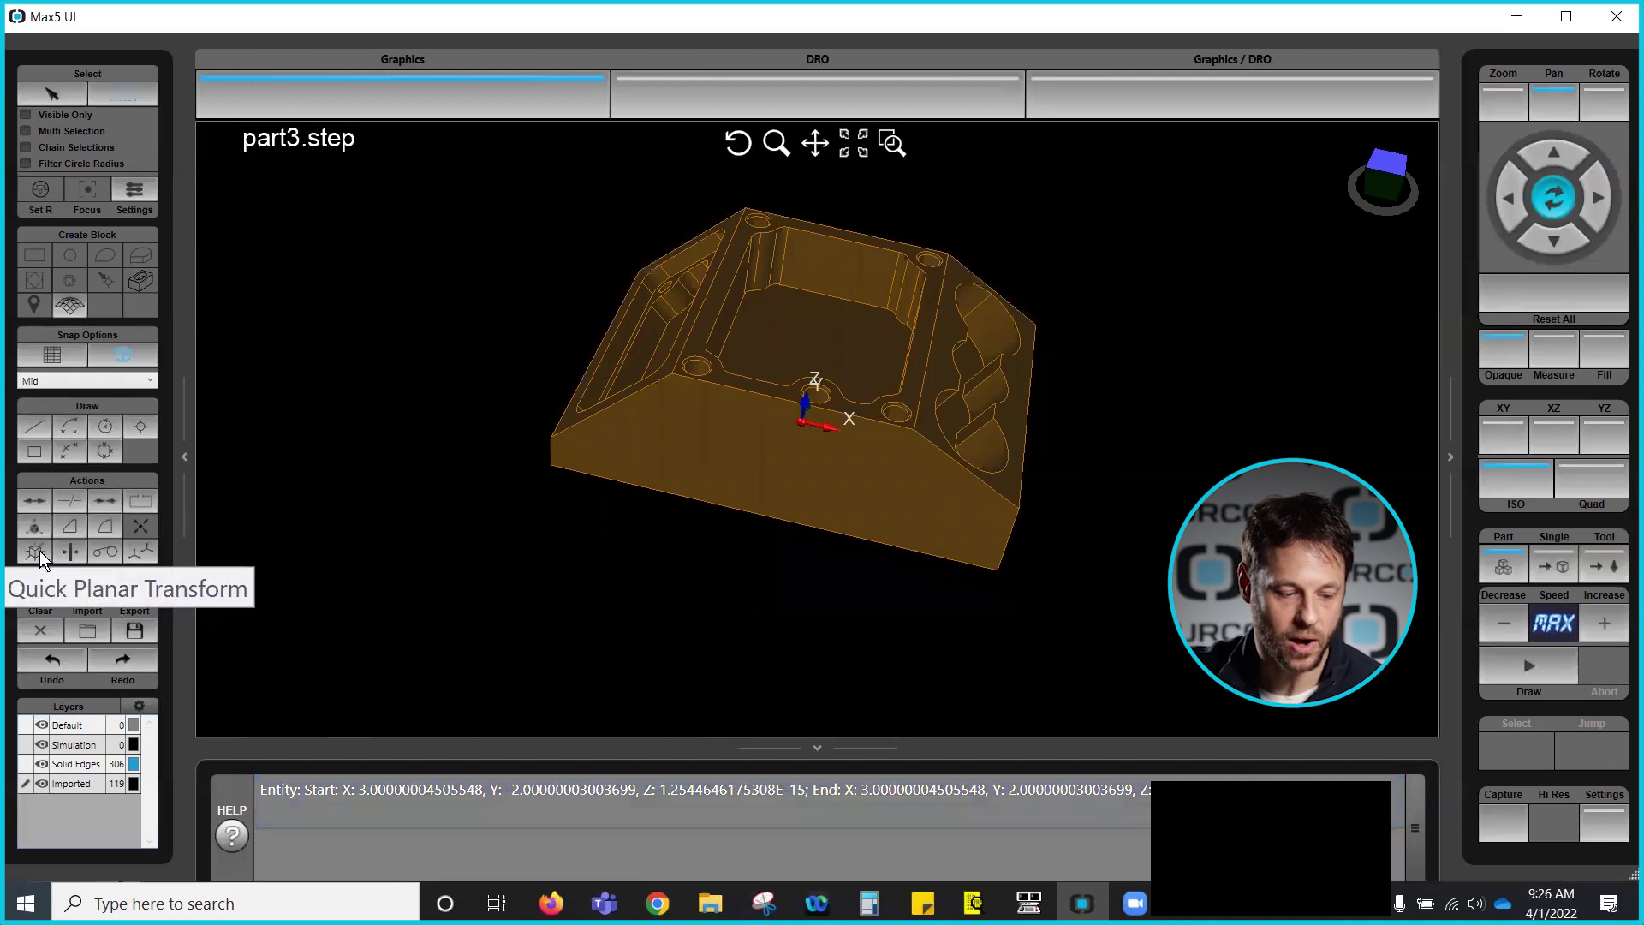
click(130, 353)
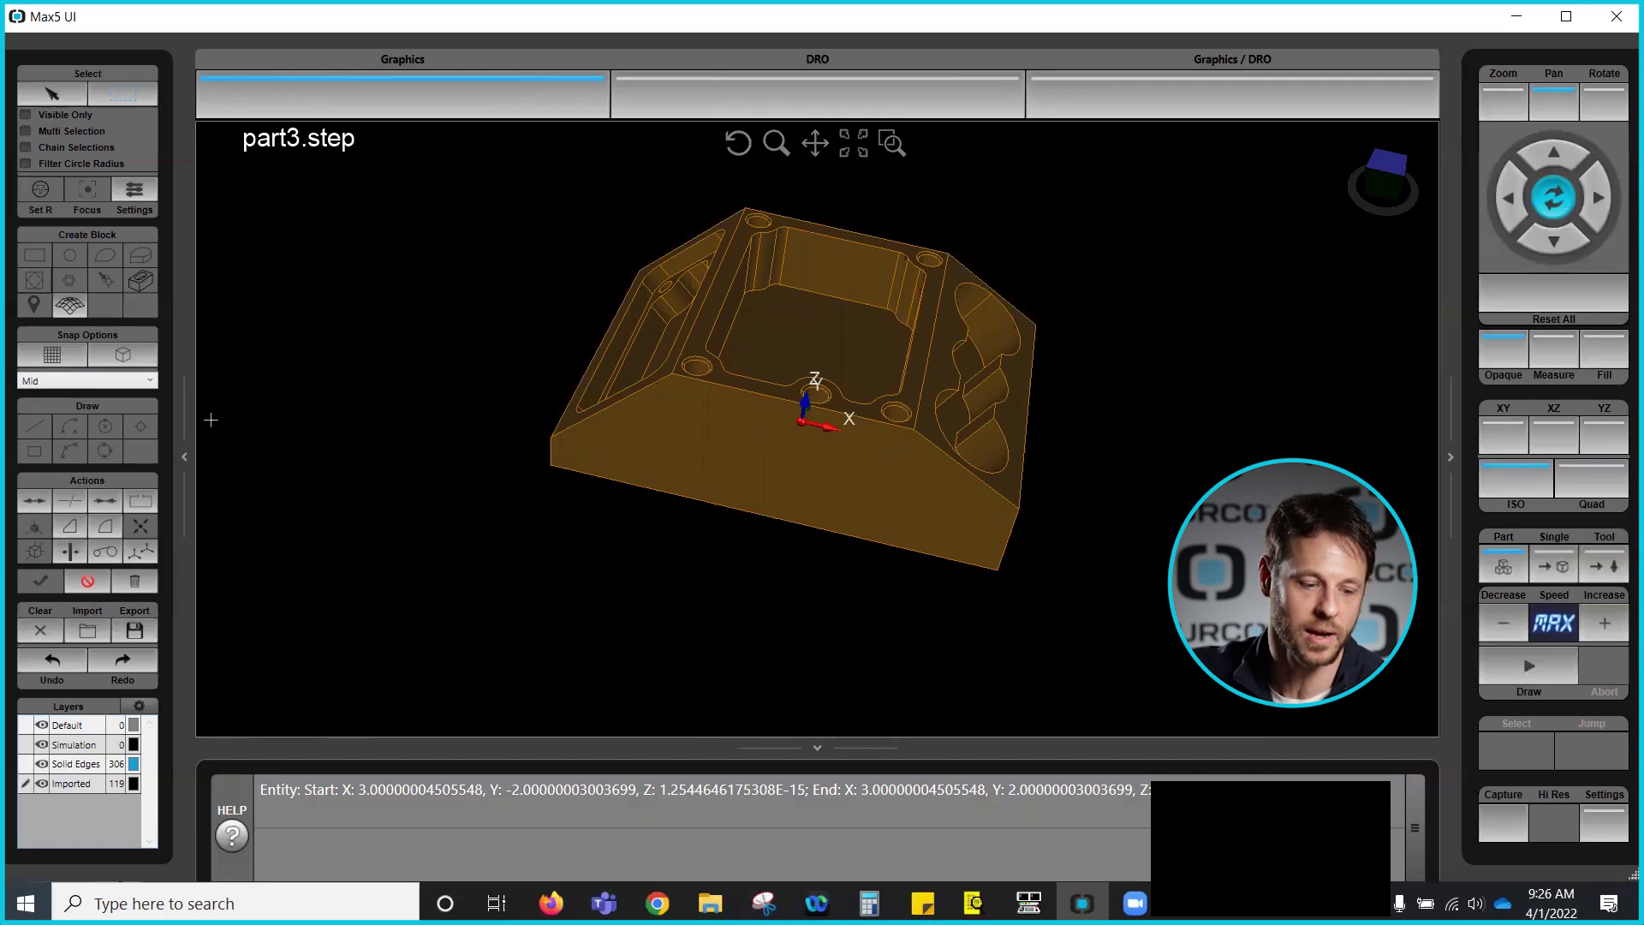
click(135, 352)
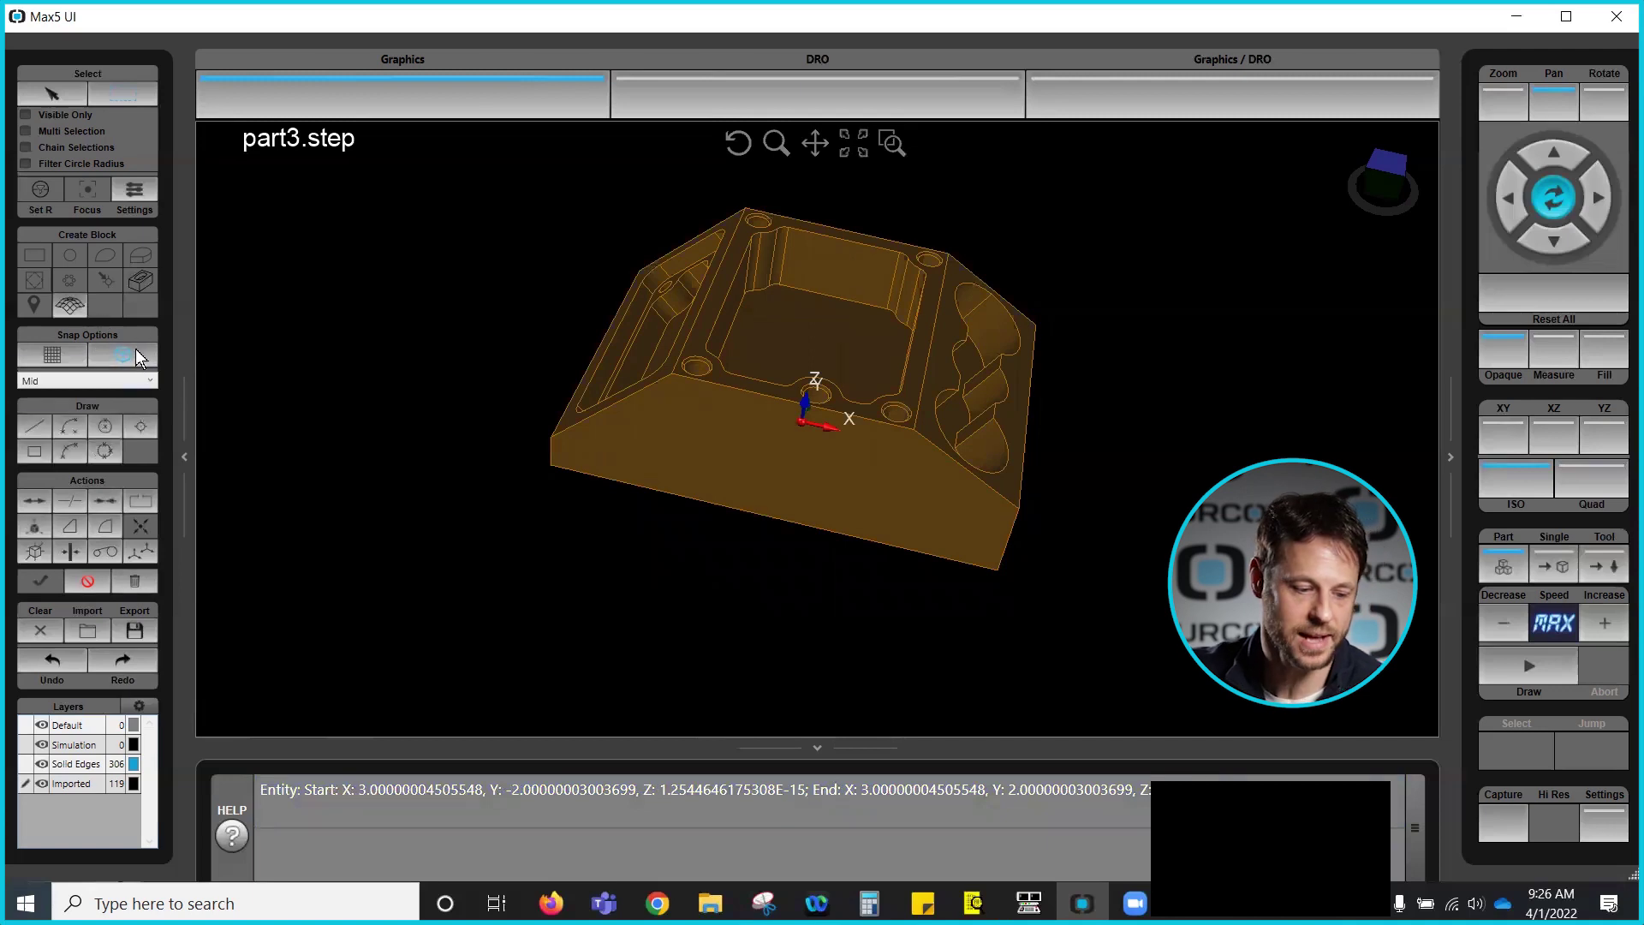
click(34, 551)
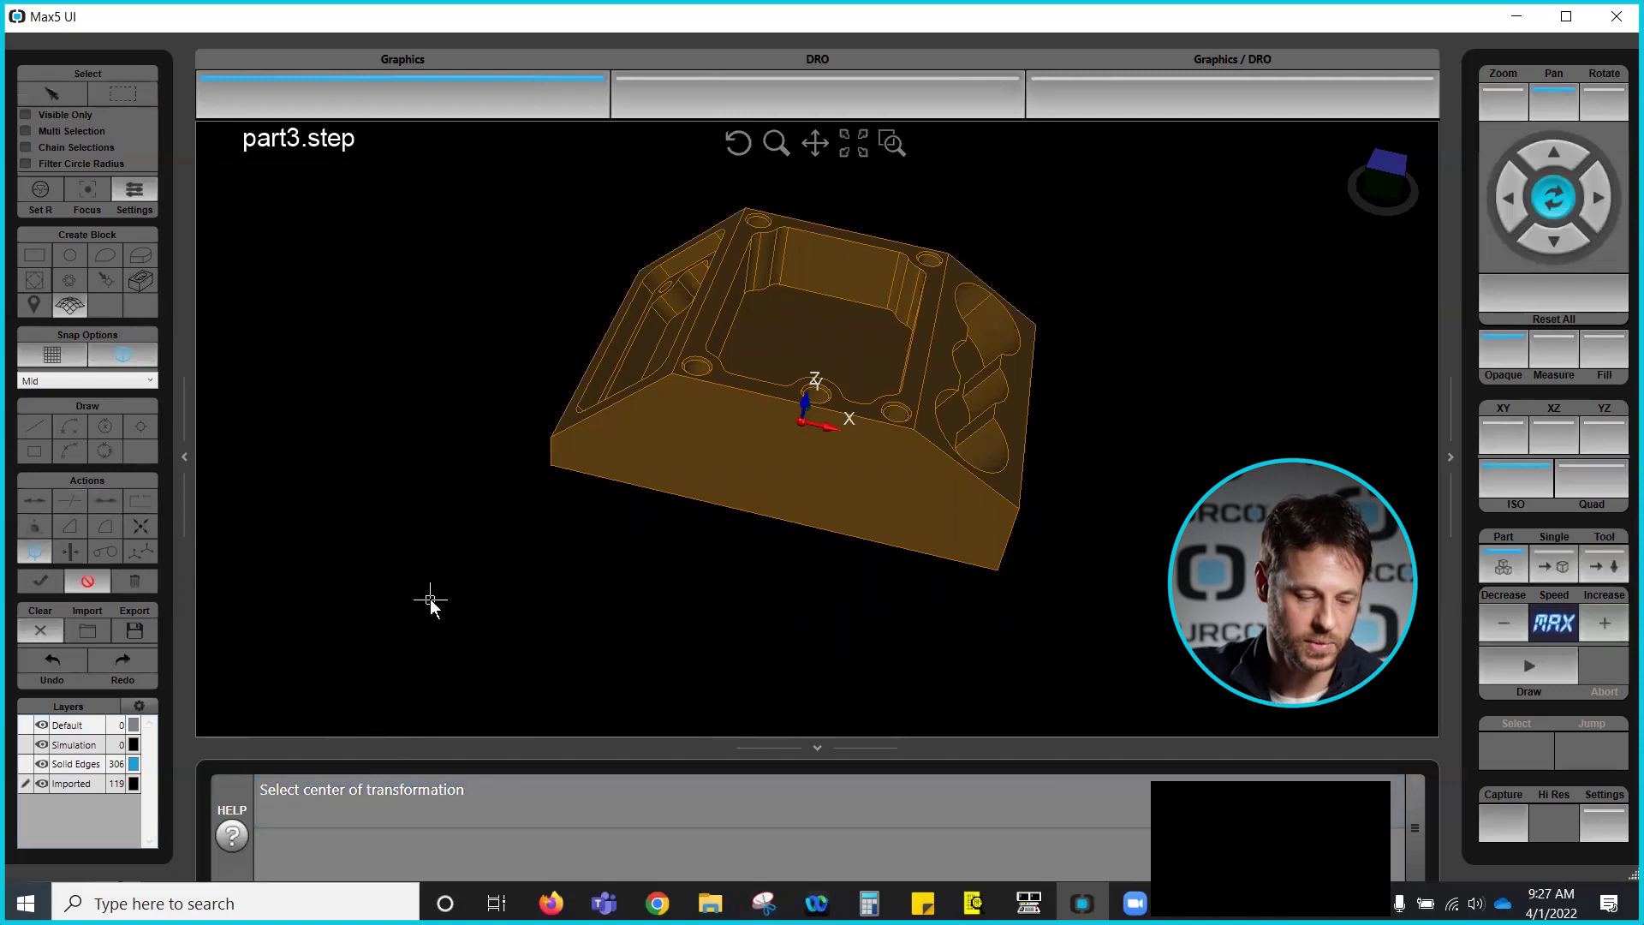
middle_drag(522, 602, 622, 452)
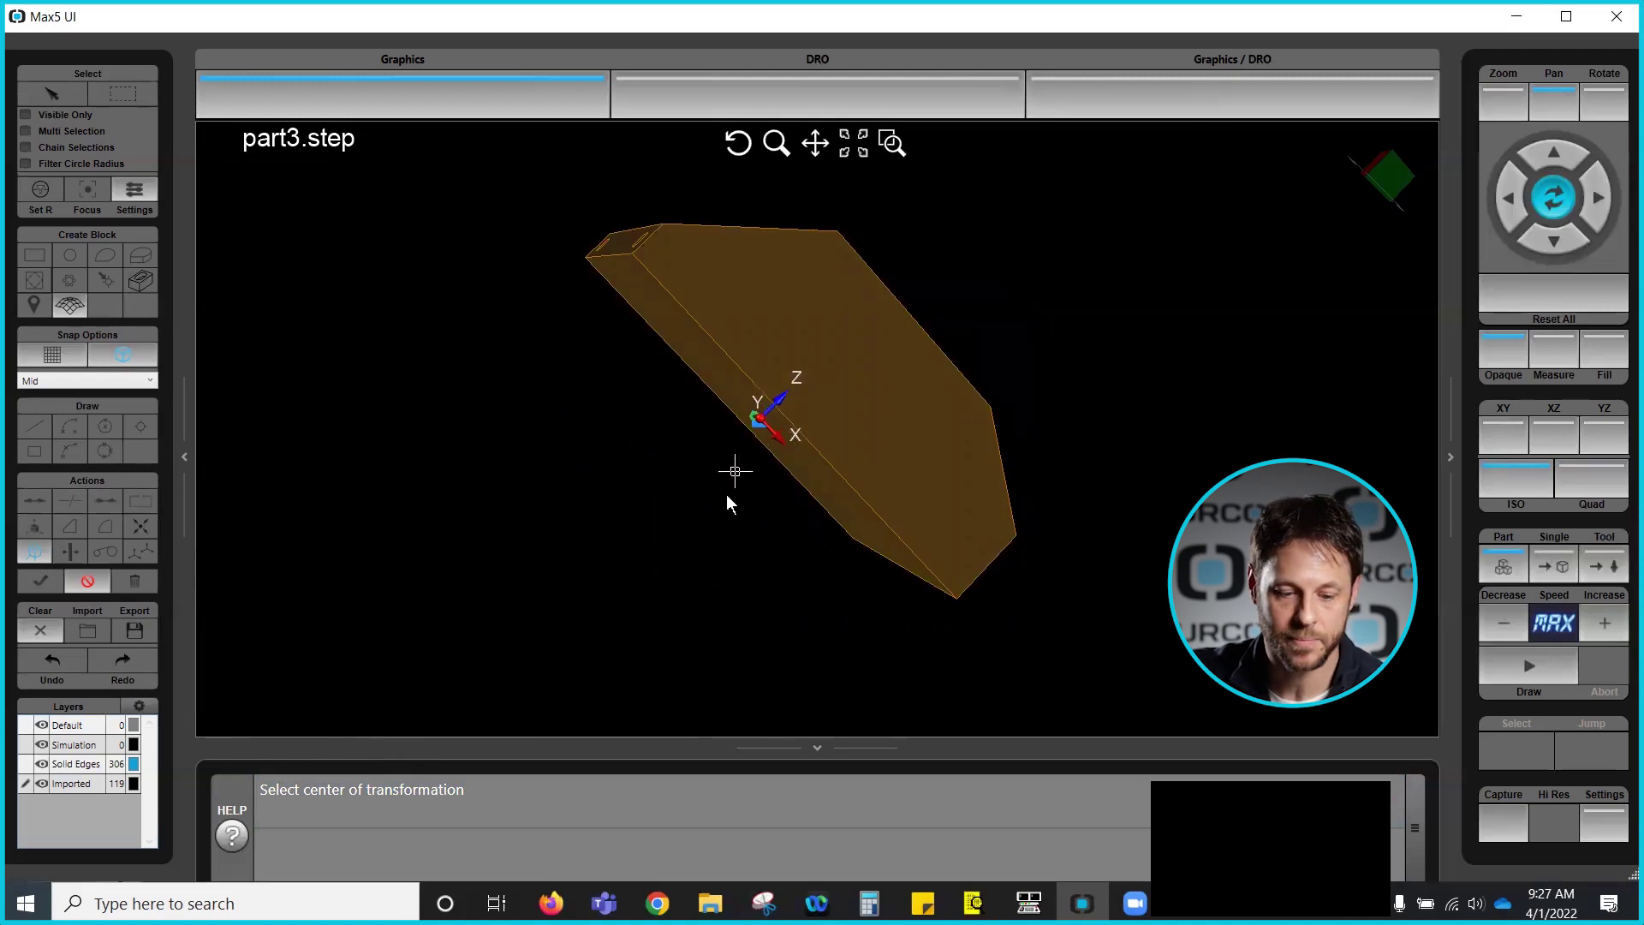
click(152, 378)
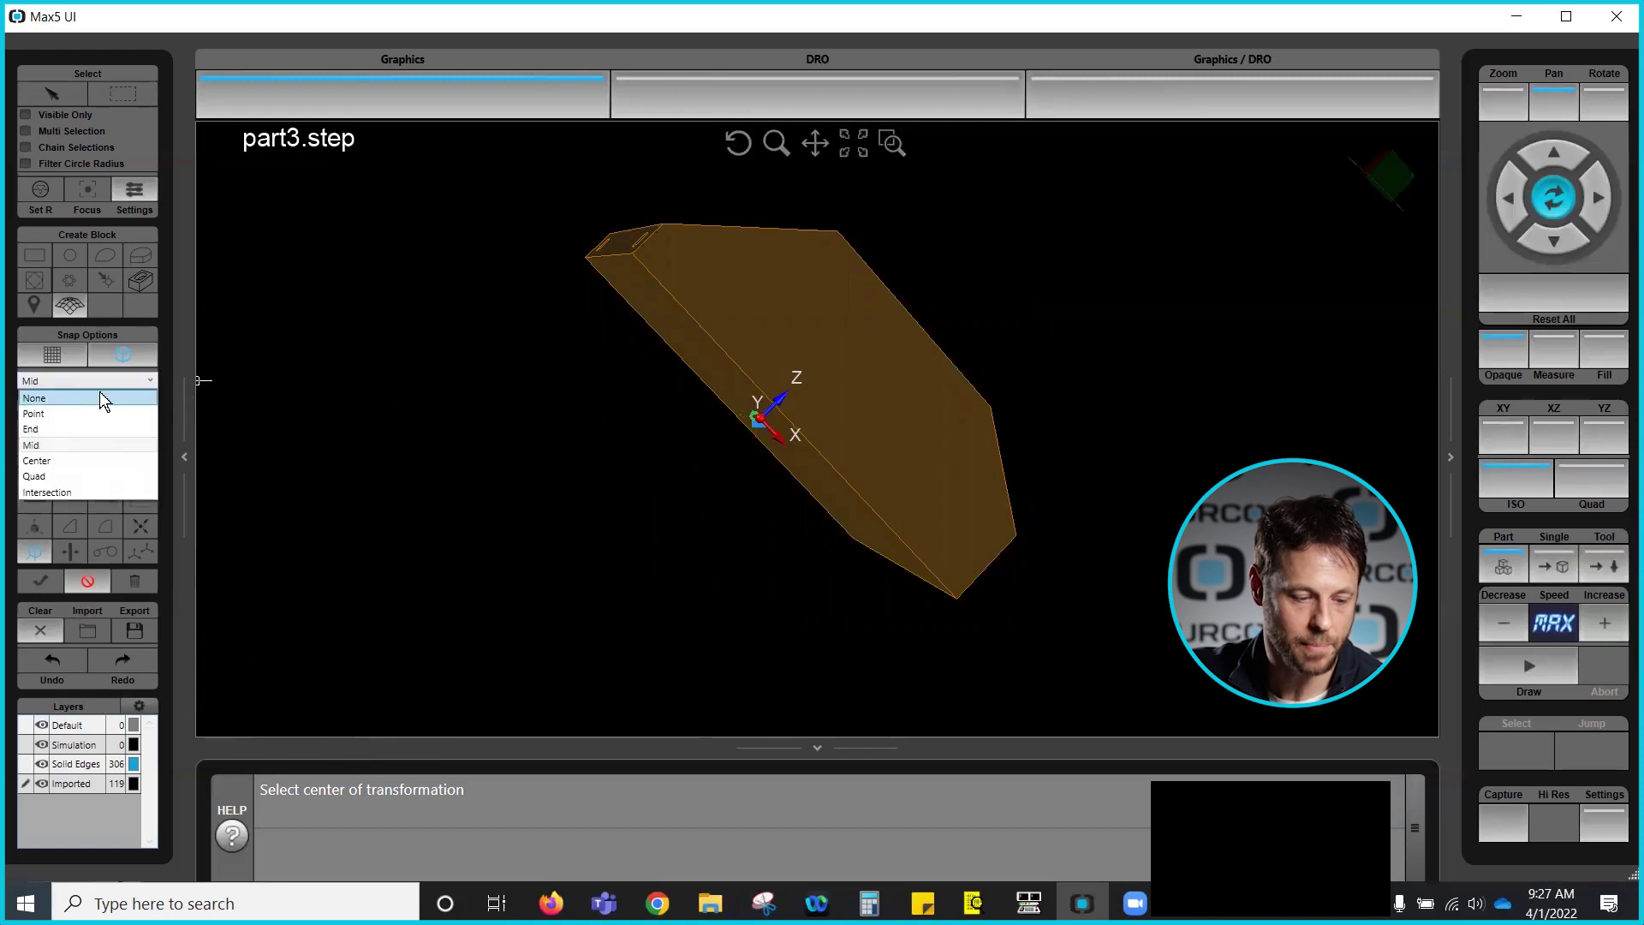
click(44, 415)
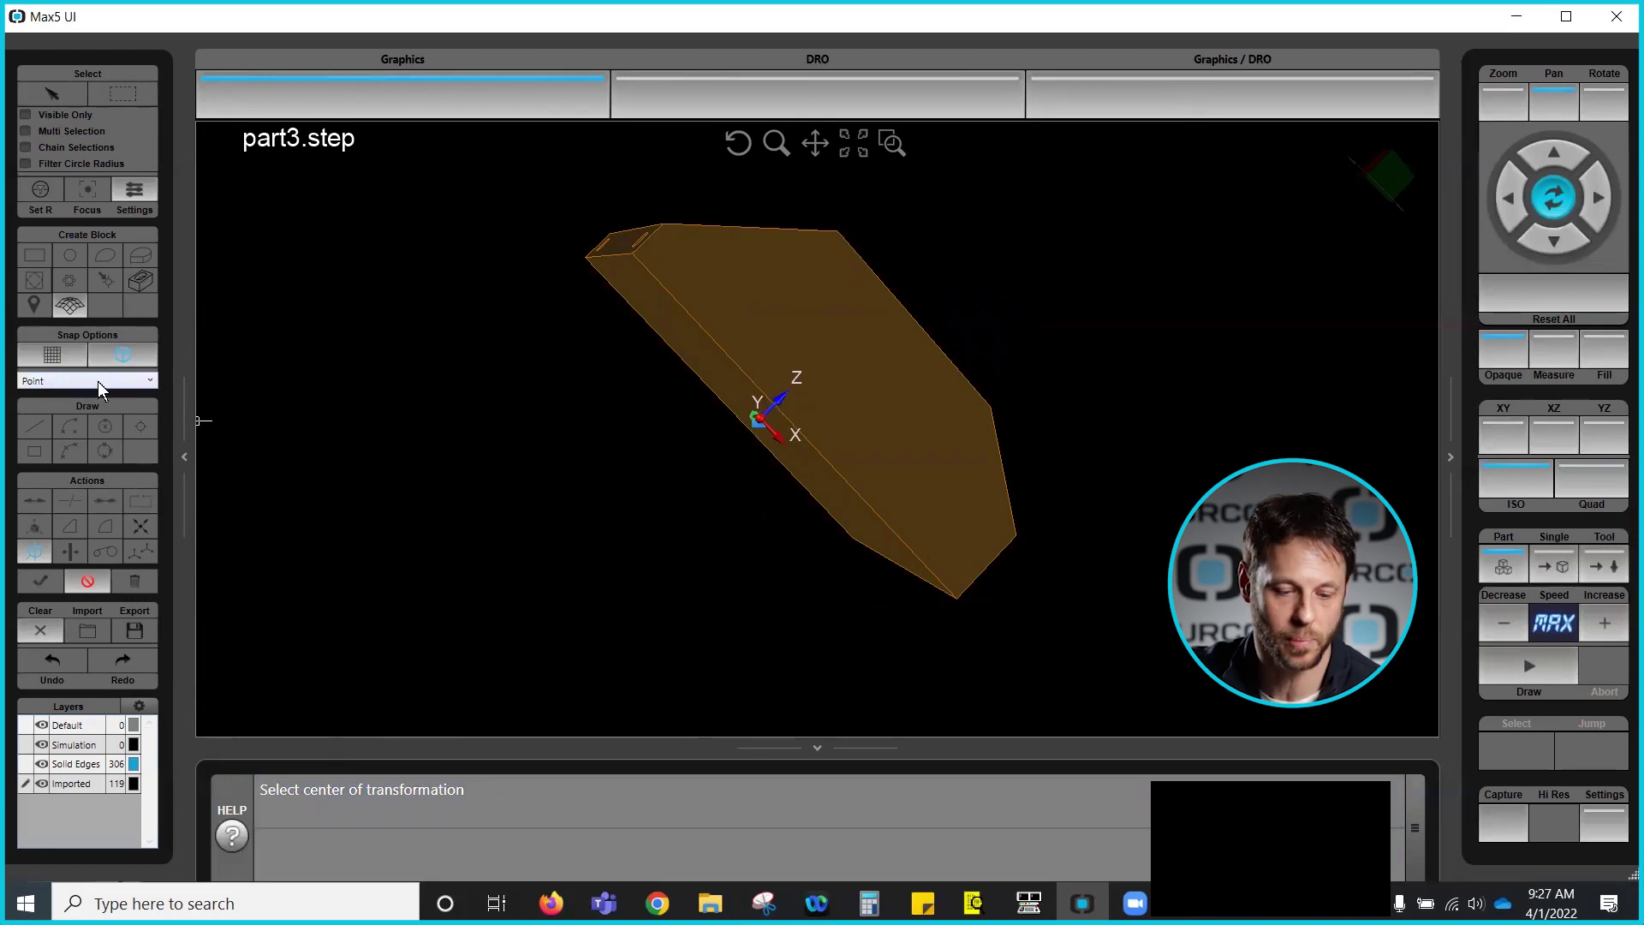
click(762, 421)
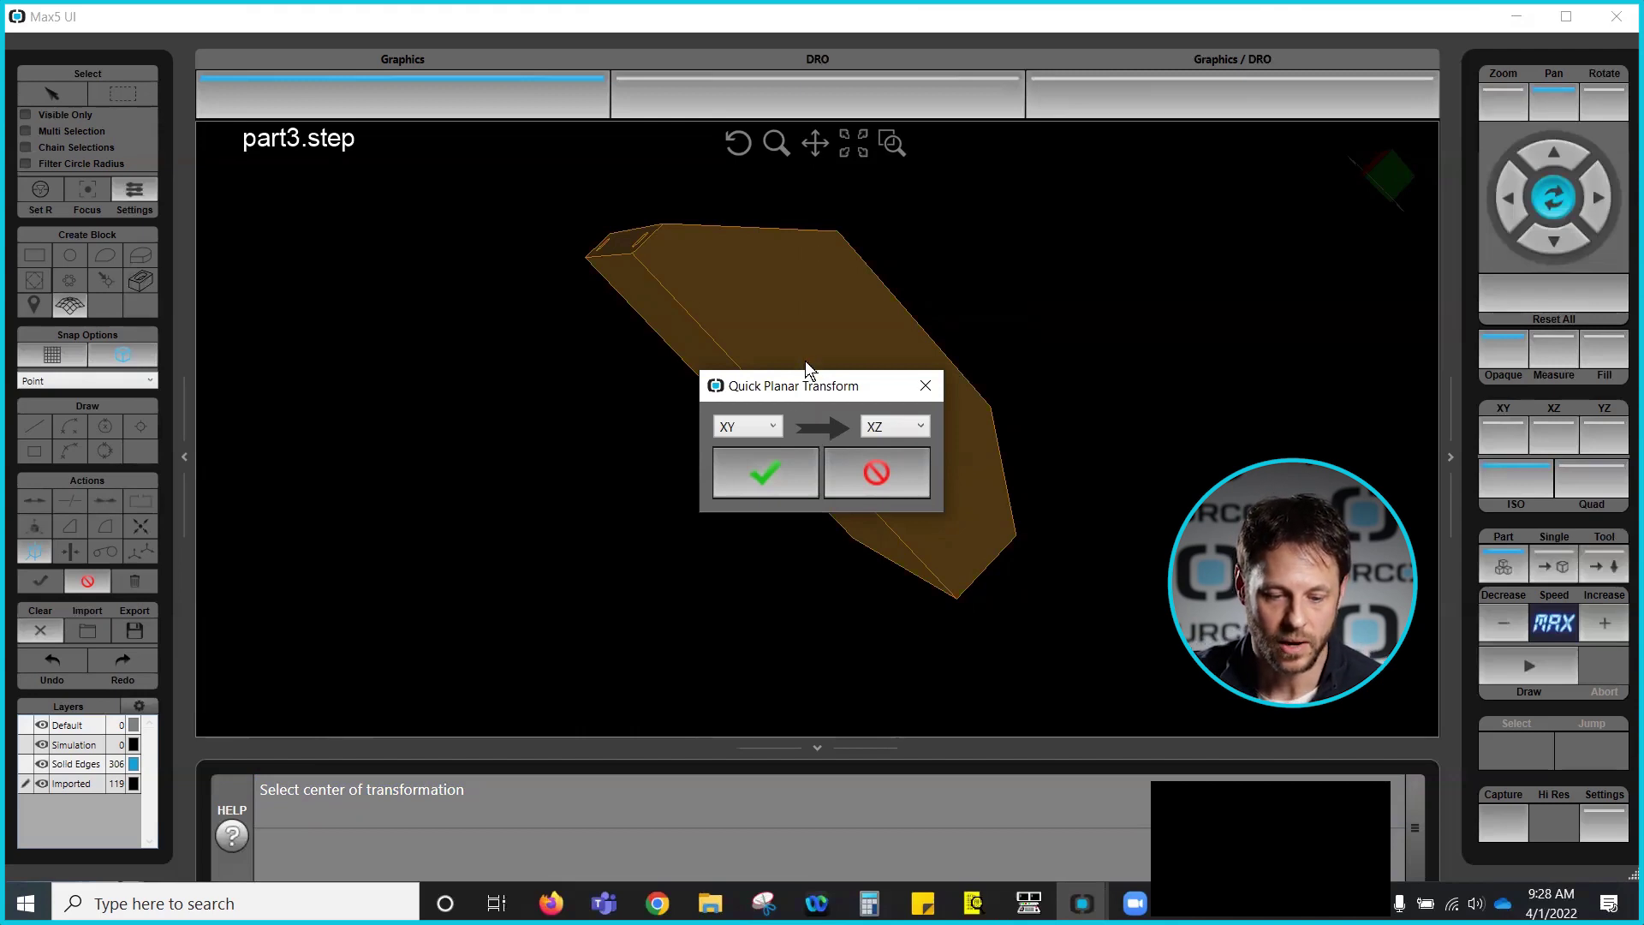
Step: Transform the selected part from the XY plane to YZ and examine the result in the XY view
click(927, 425)
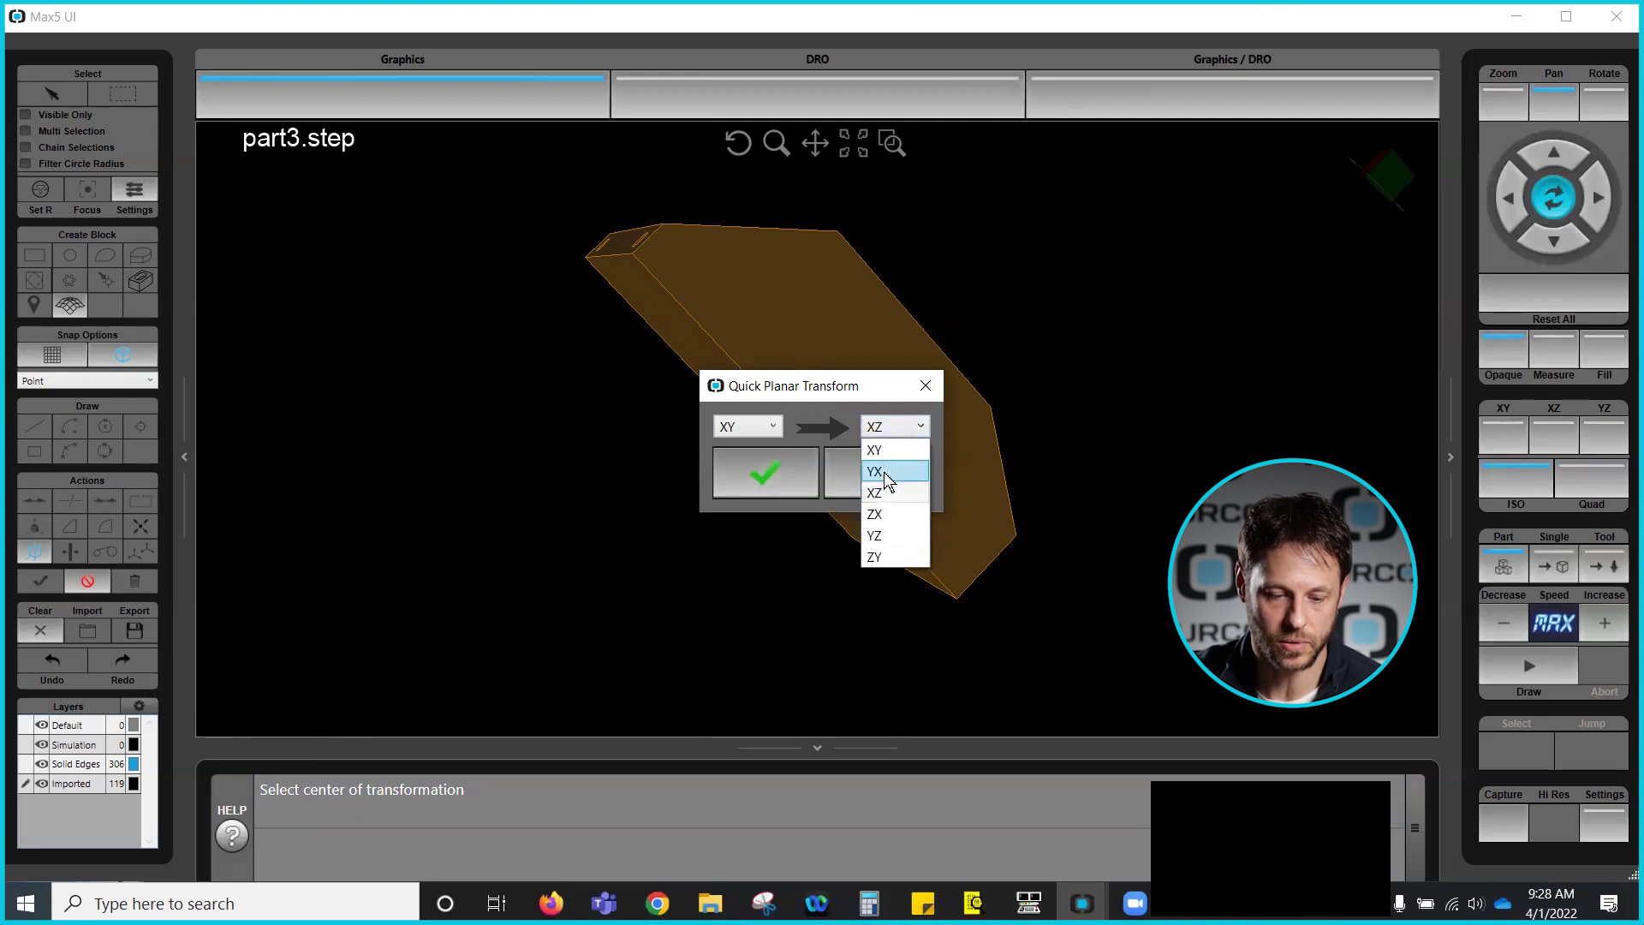
click(886, 537)
click(789, 476)
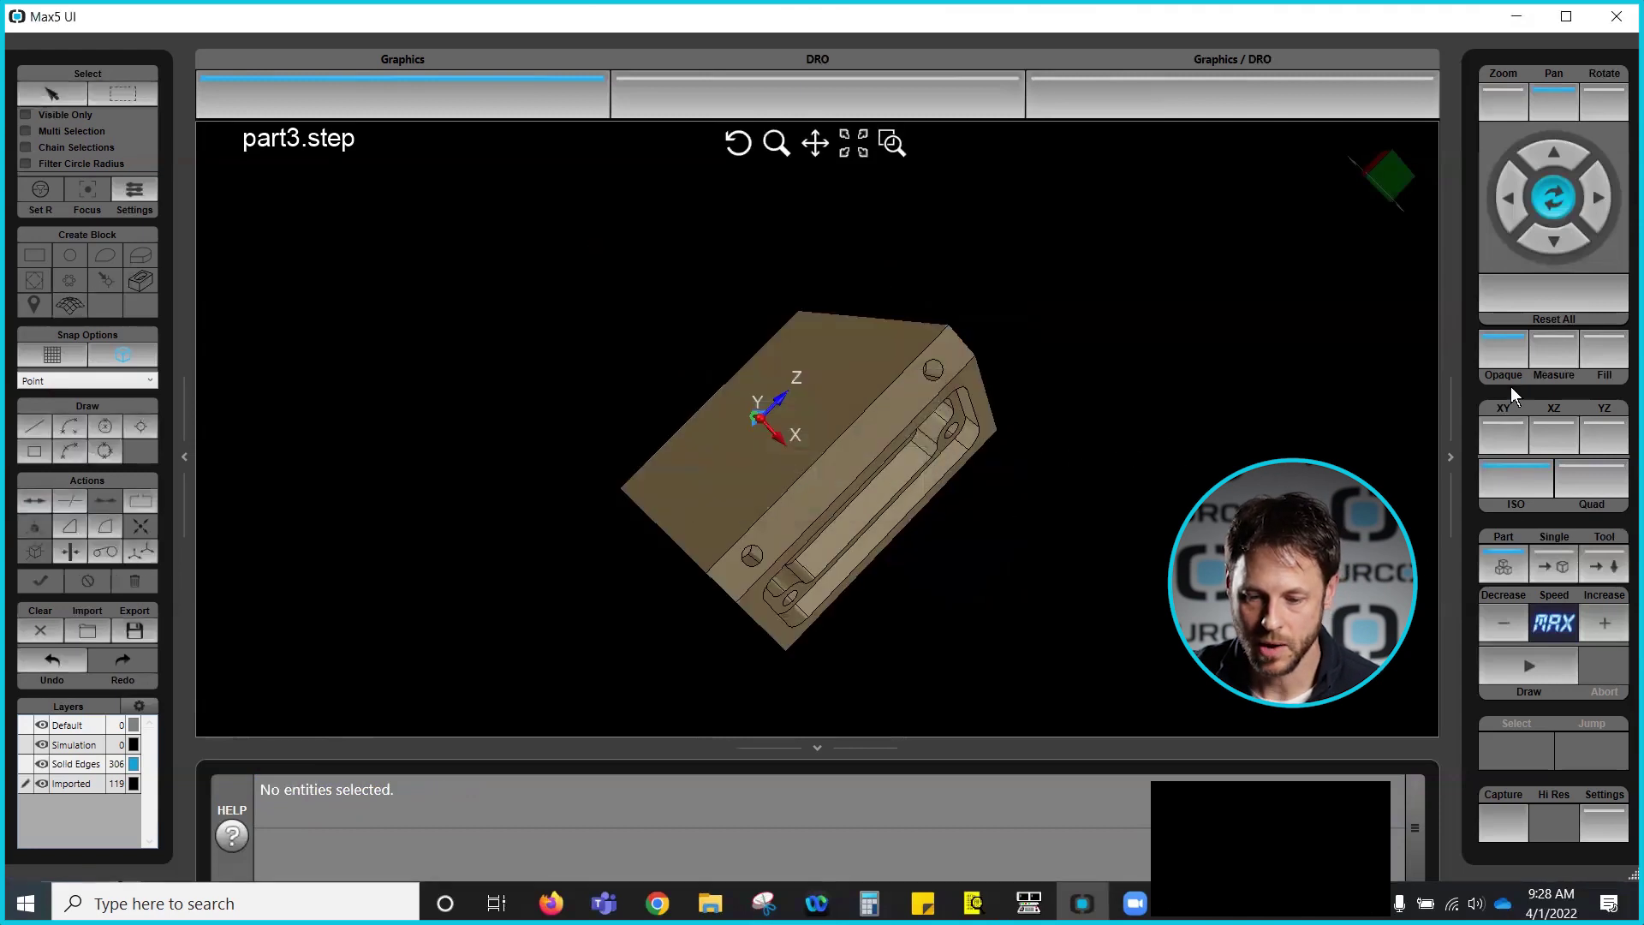
click(1500, 441)
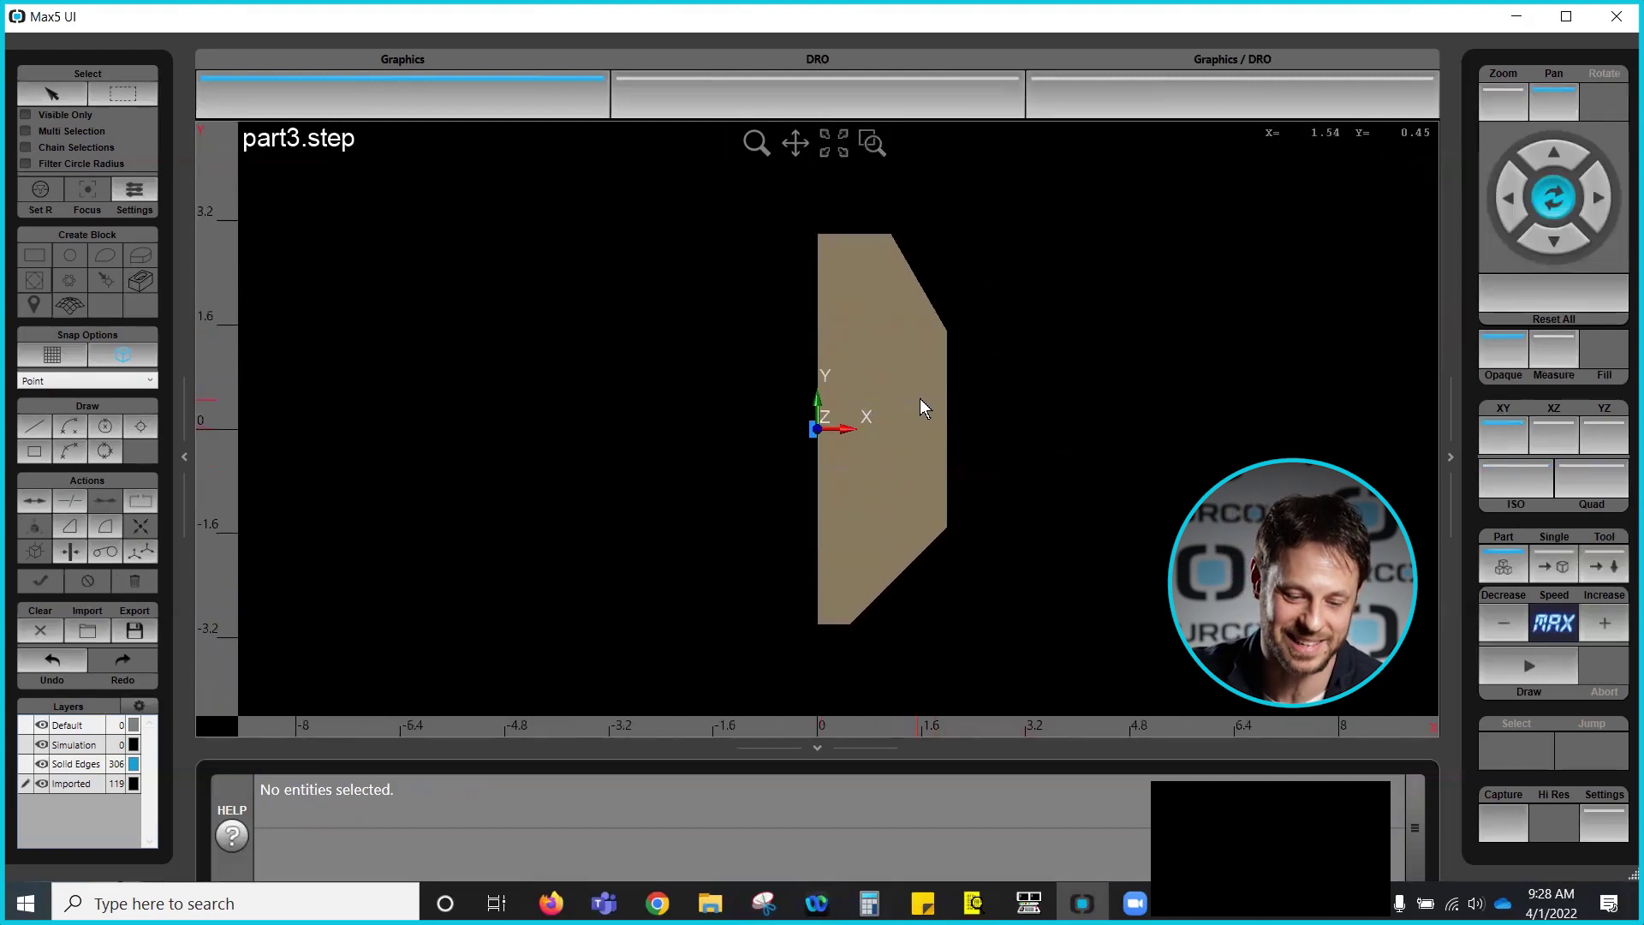
scroll(1049, 411, up, 1)
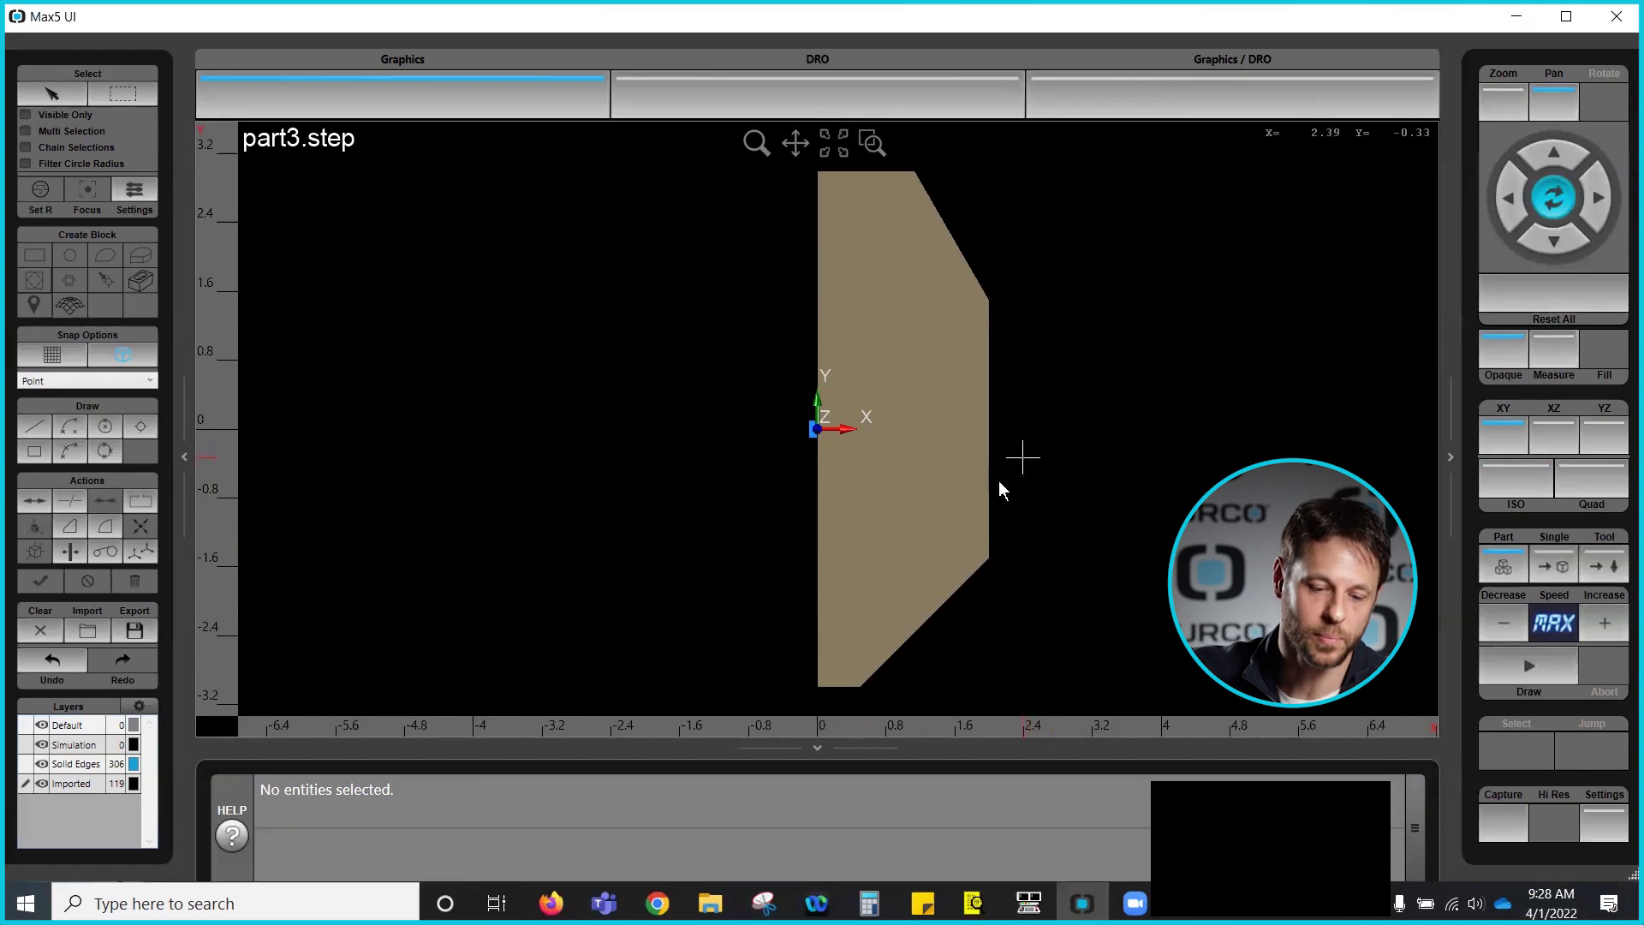
scroll(1002, 411, down, 1)
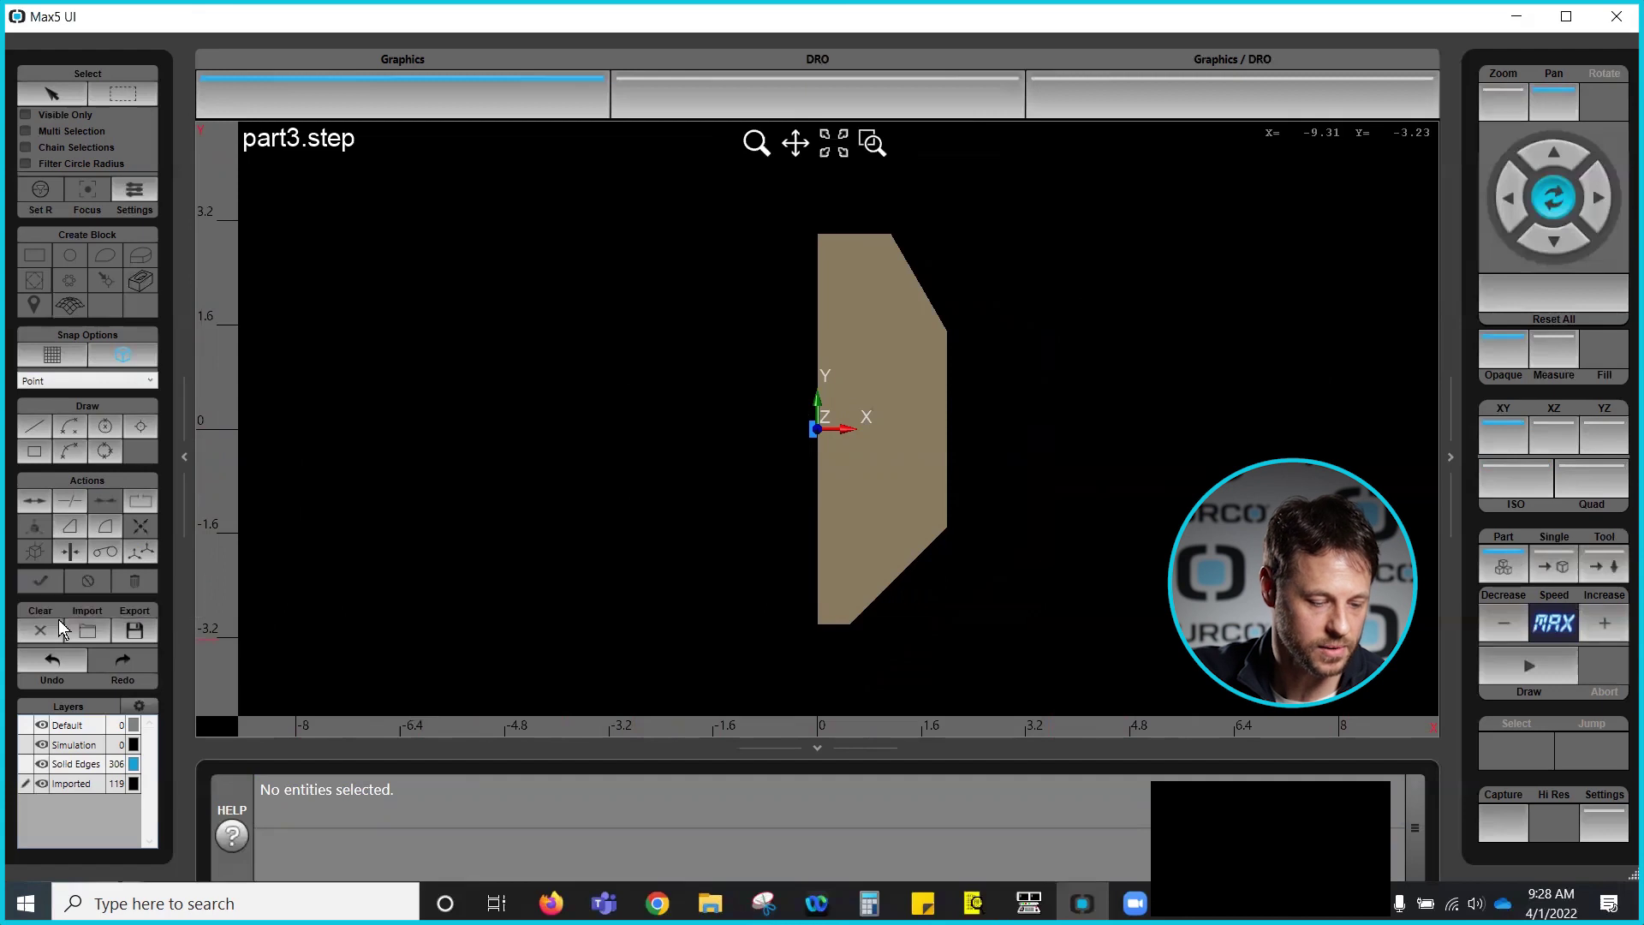
Step: Undo the quick planar transform and return the part to an ISO view
click(57, 665)
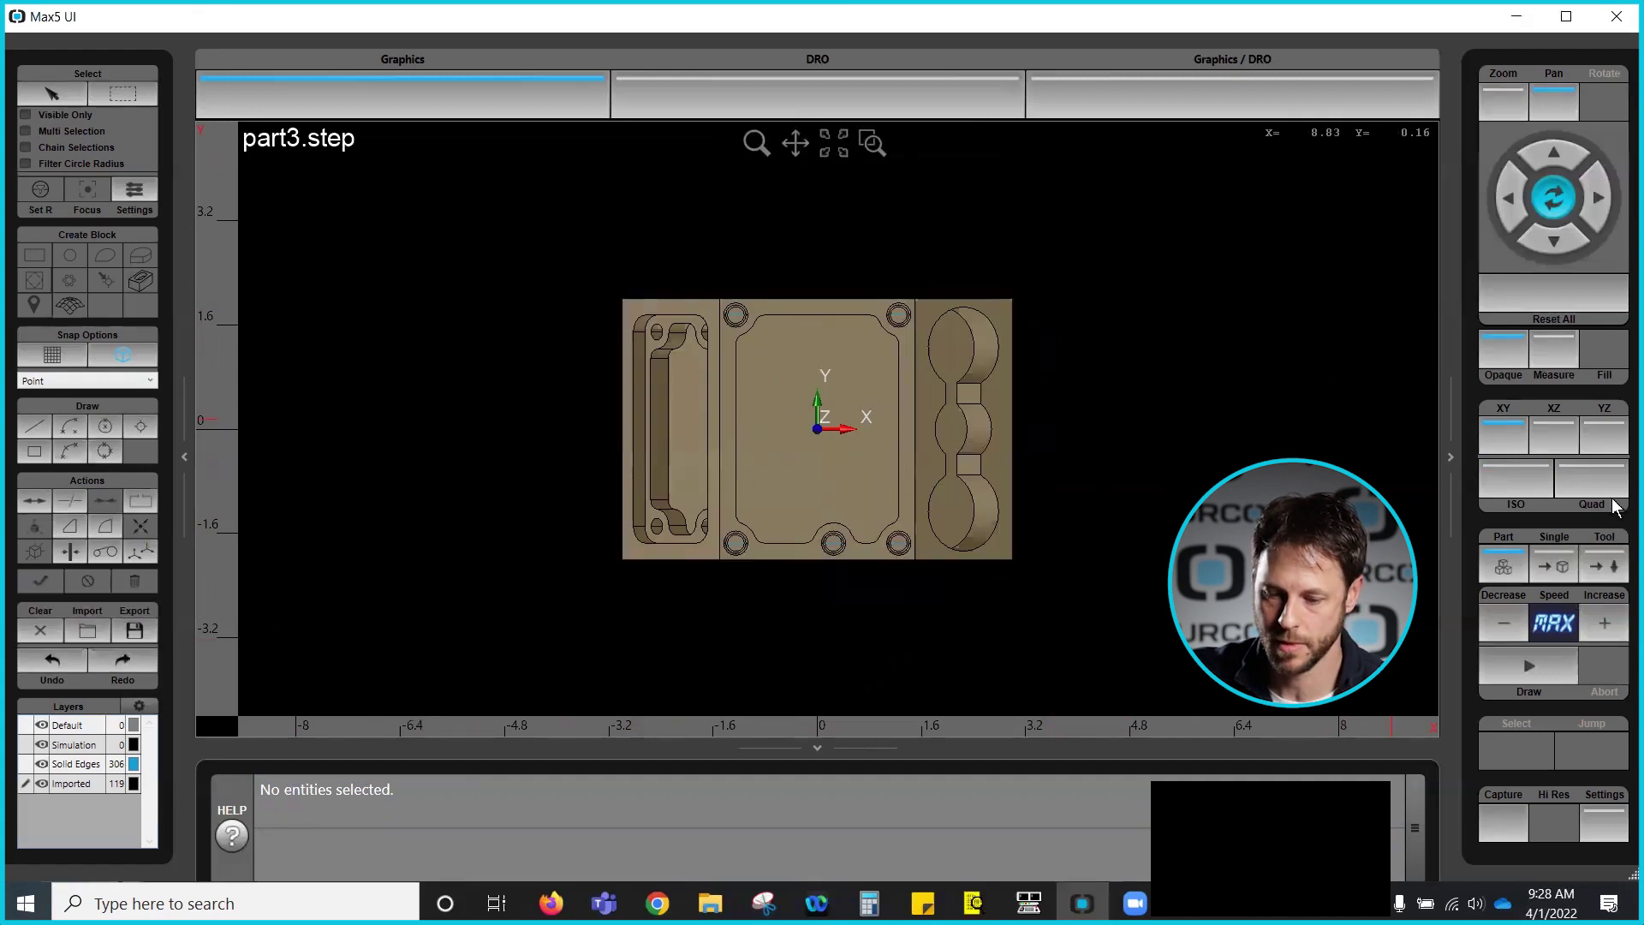
click(1494, 479)
middle_drag(805, 428, 757, 578)
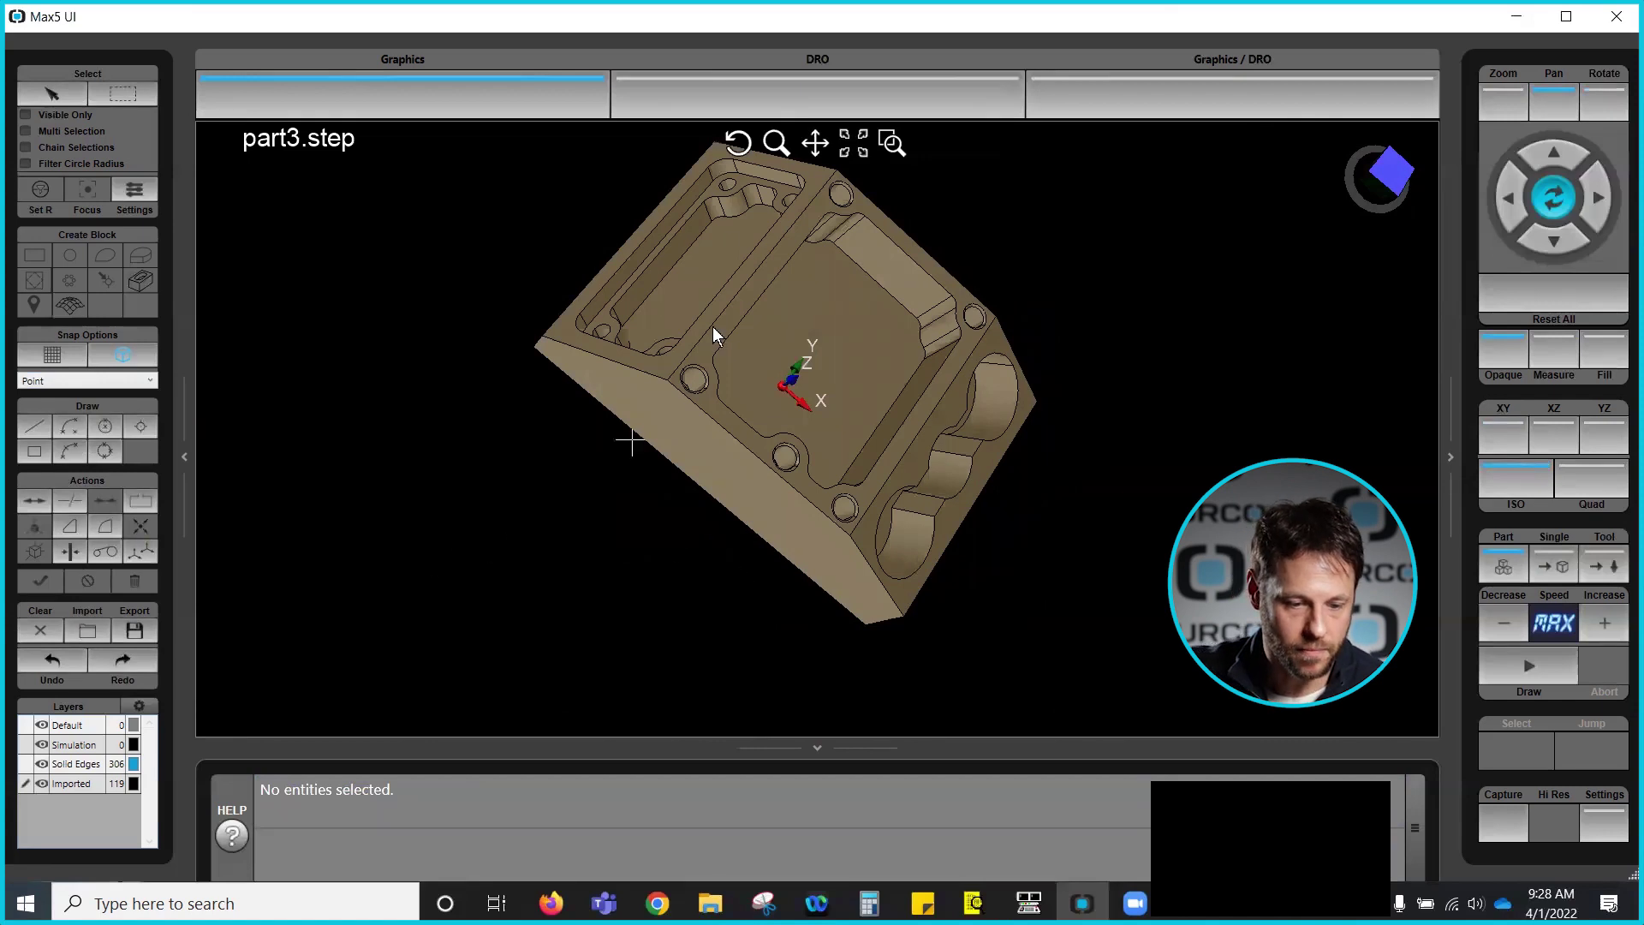
middle_drag(738, 340, 937, 261)
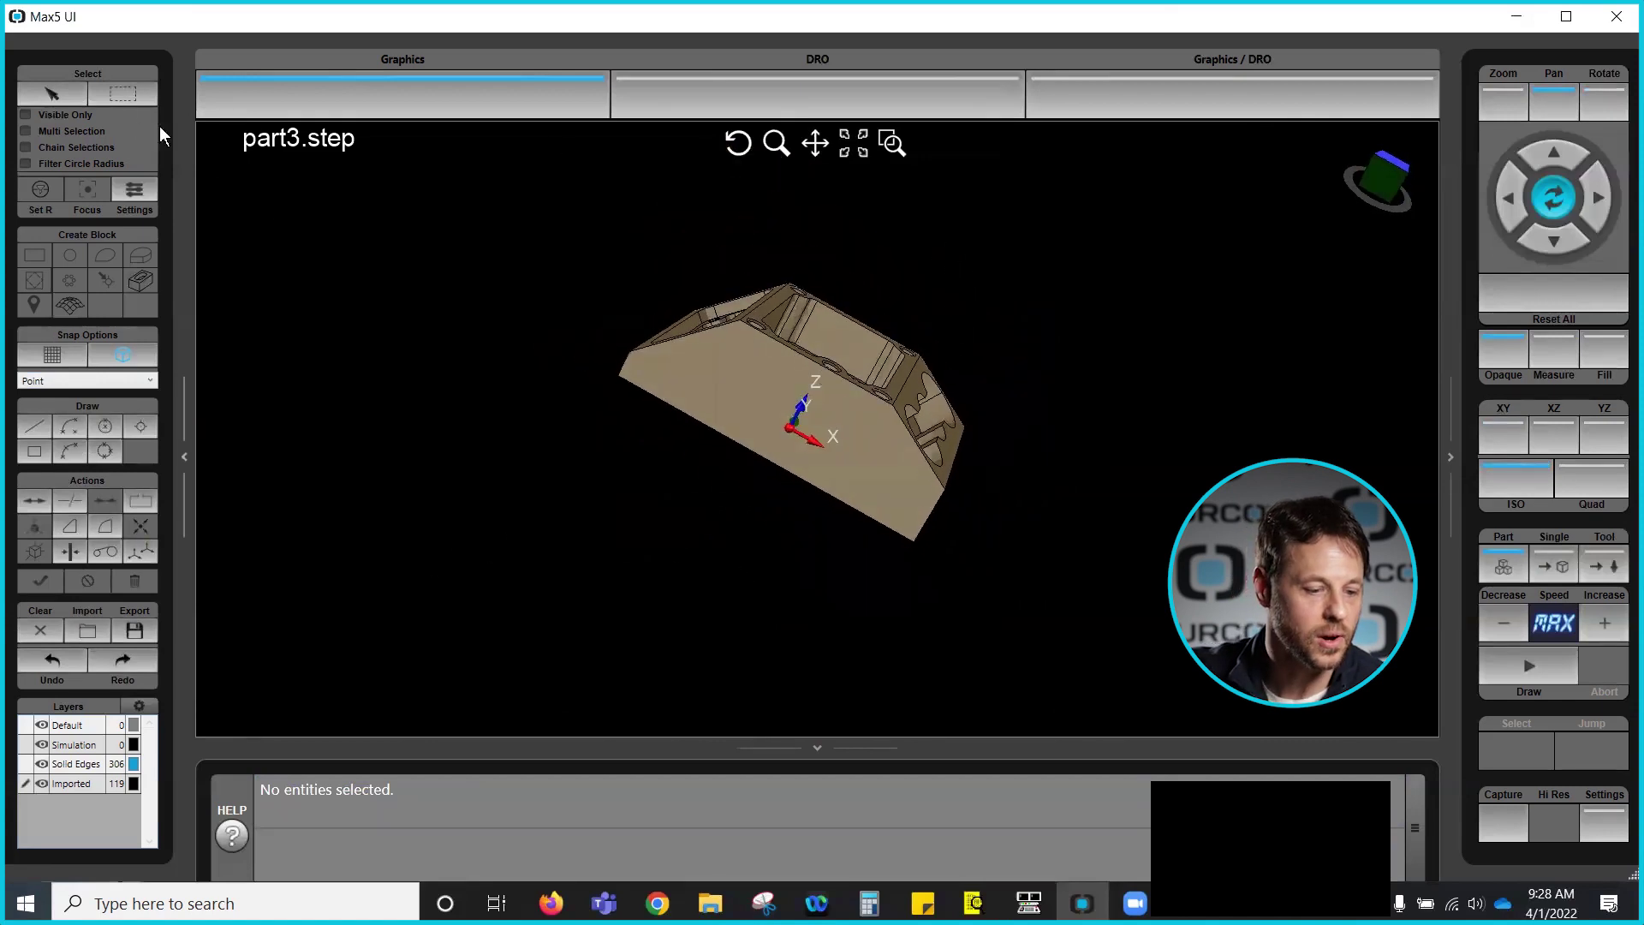
Step: Select the whole part and start a free transform centered on the part zero origin
click(124, 98)
drag(455, 191, 1135, 633)
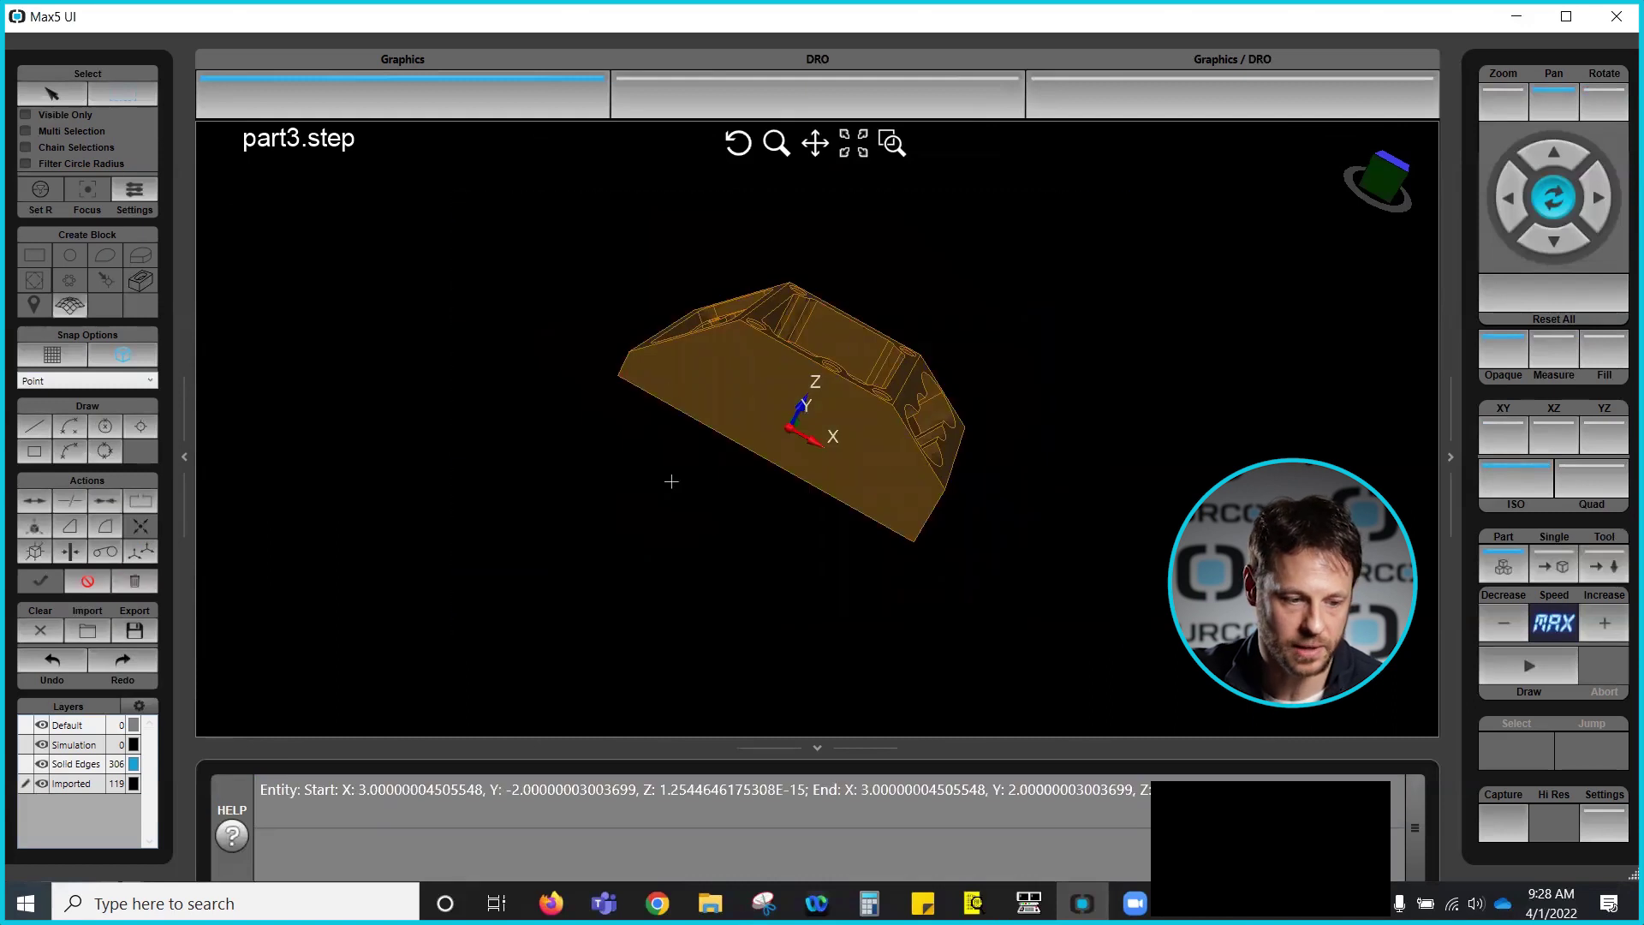
middle_drag(559, 471, 548, 402)
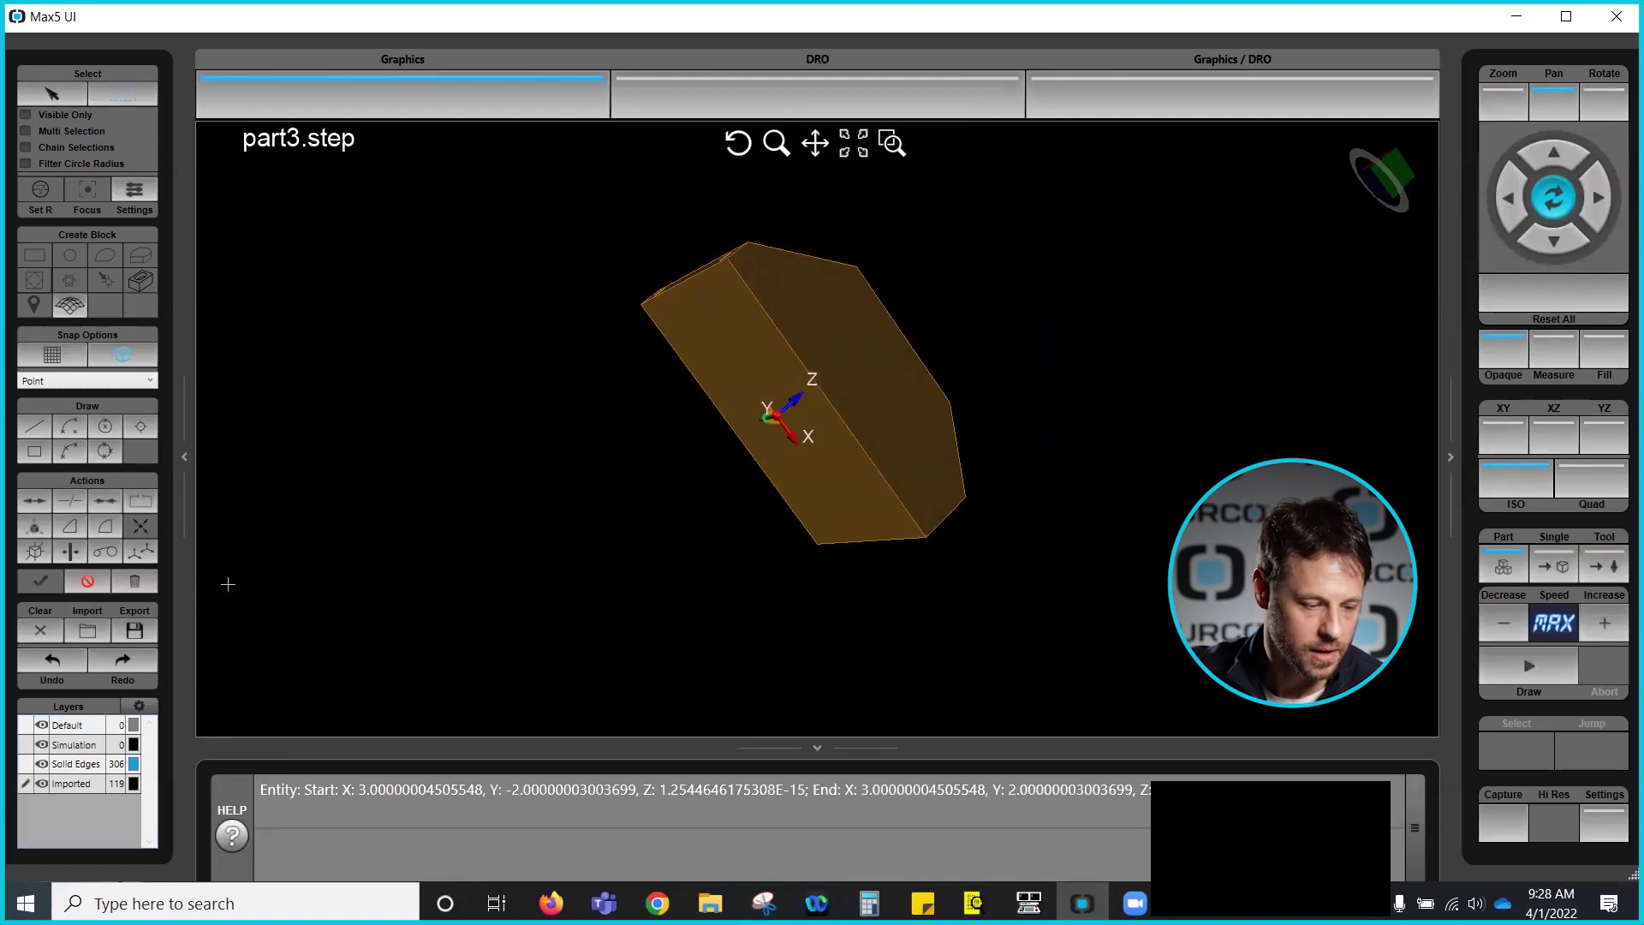
click(32, 524)
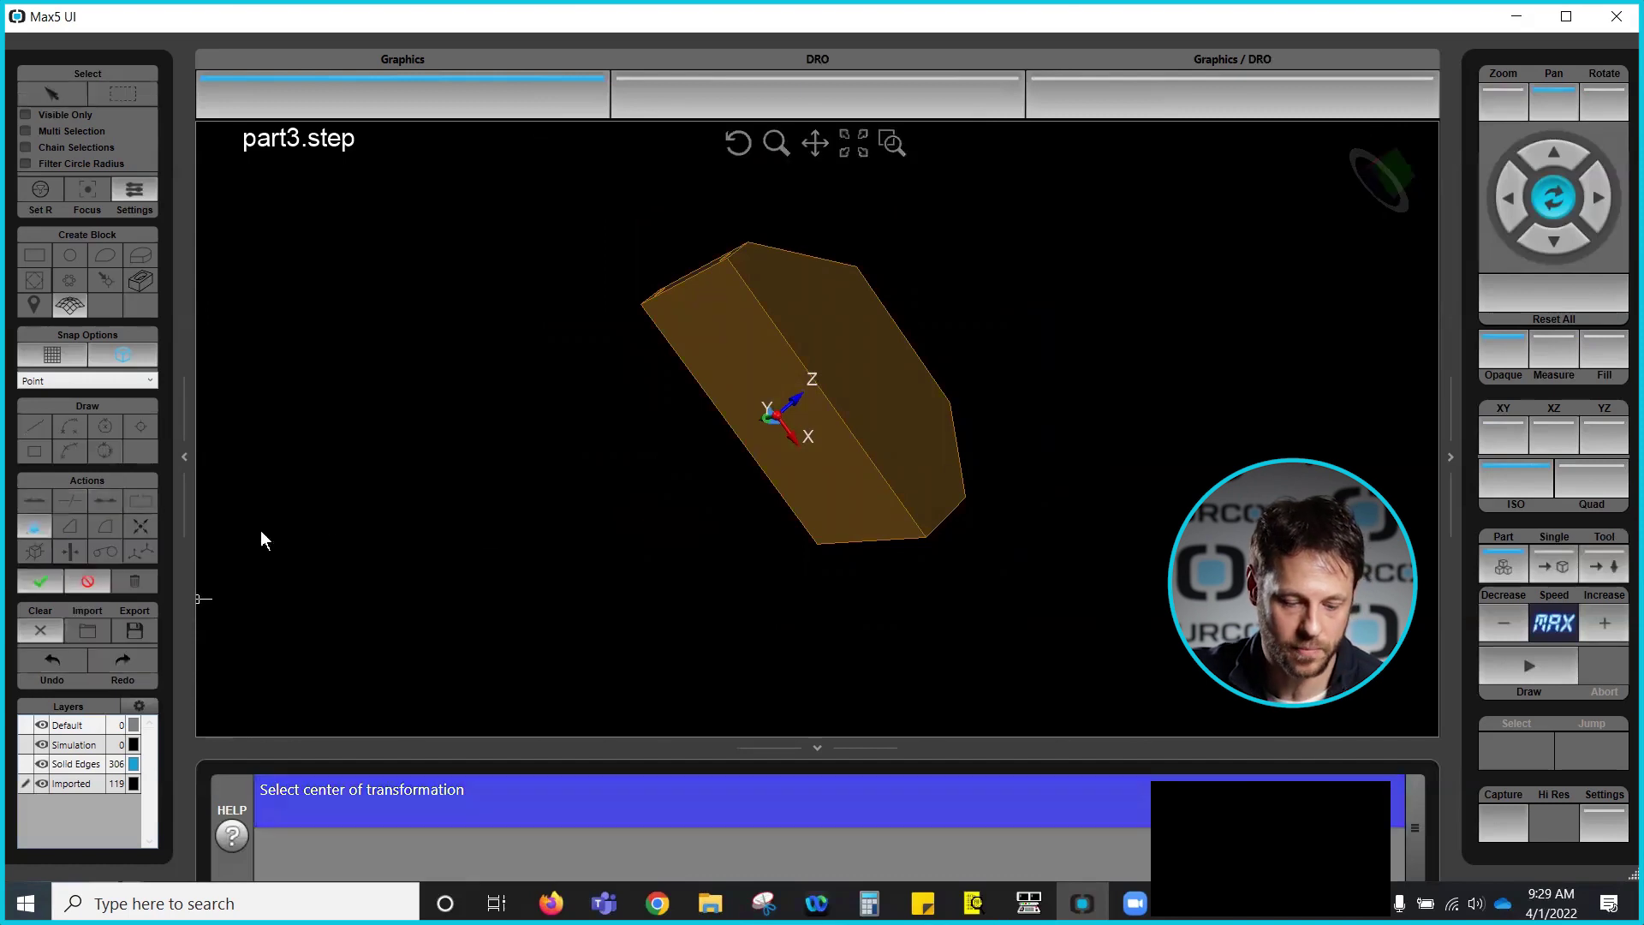
click(776, 416)
Step: Rotate the part 90 degrees about the X axis with the rotation ring, accept it and check the XY view
middle_drag(561, 411, 490, 521)
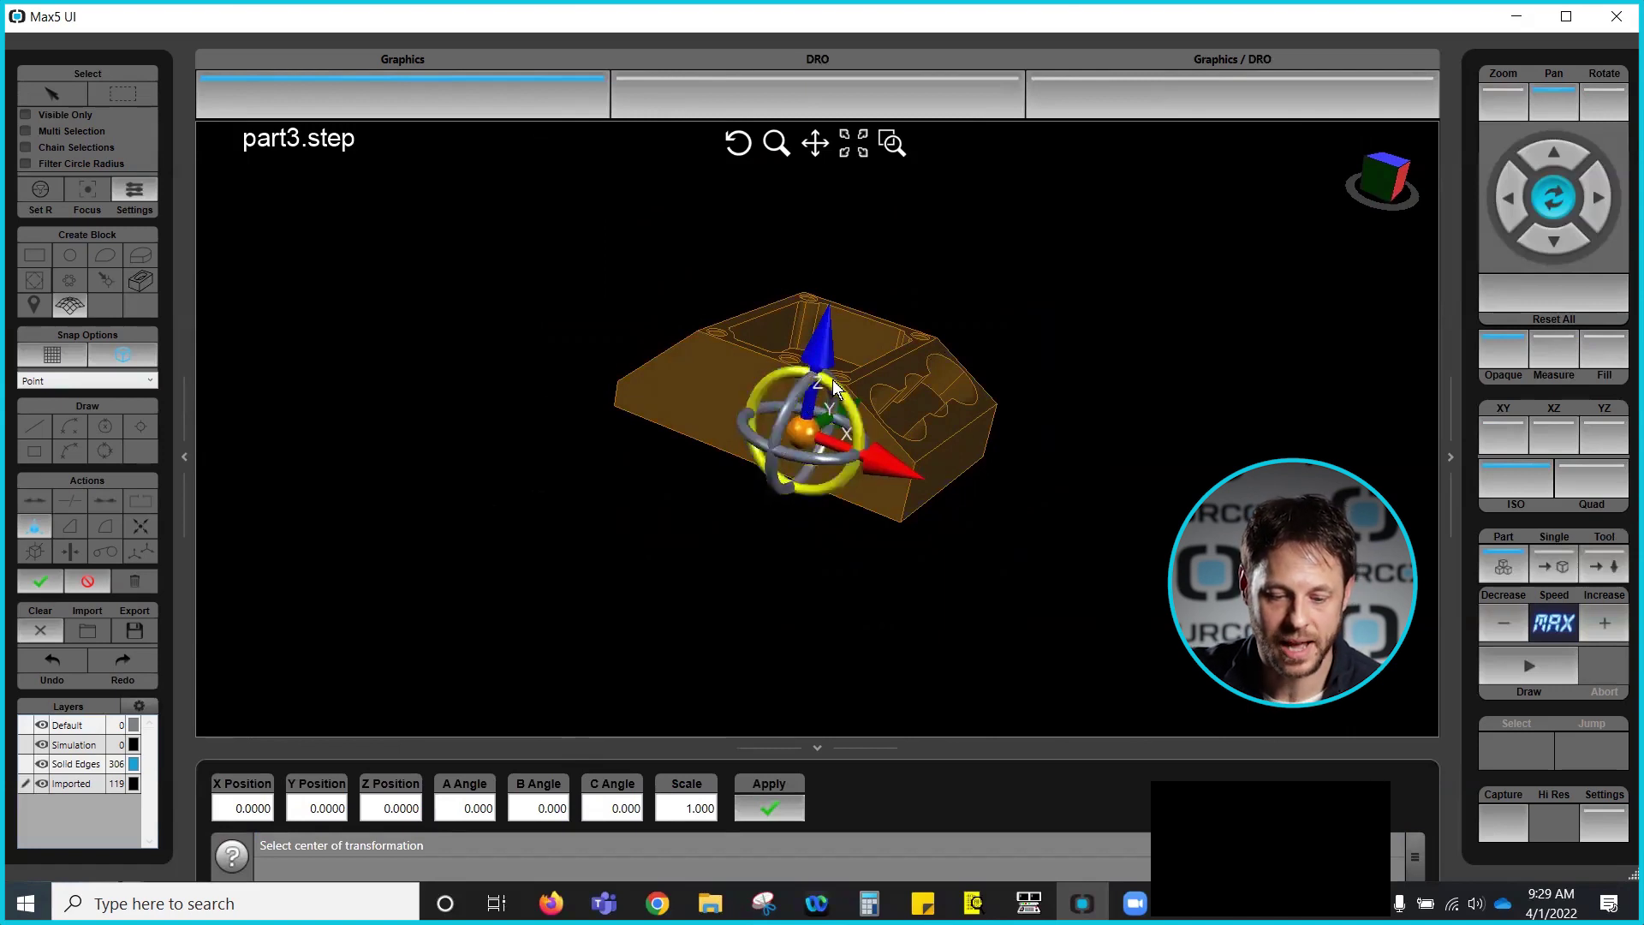
middle_drag(645, 470, 695, 534)
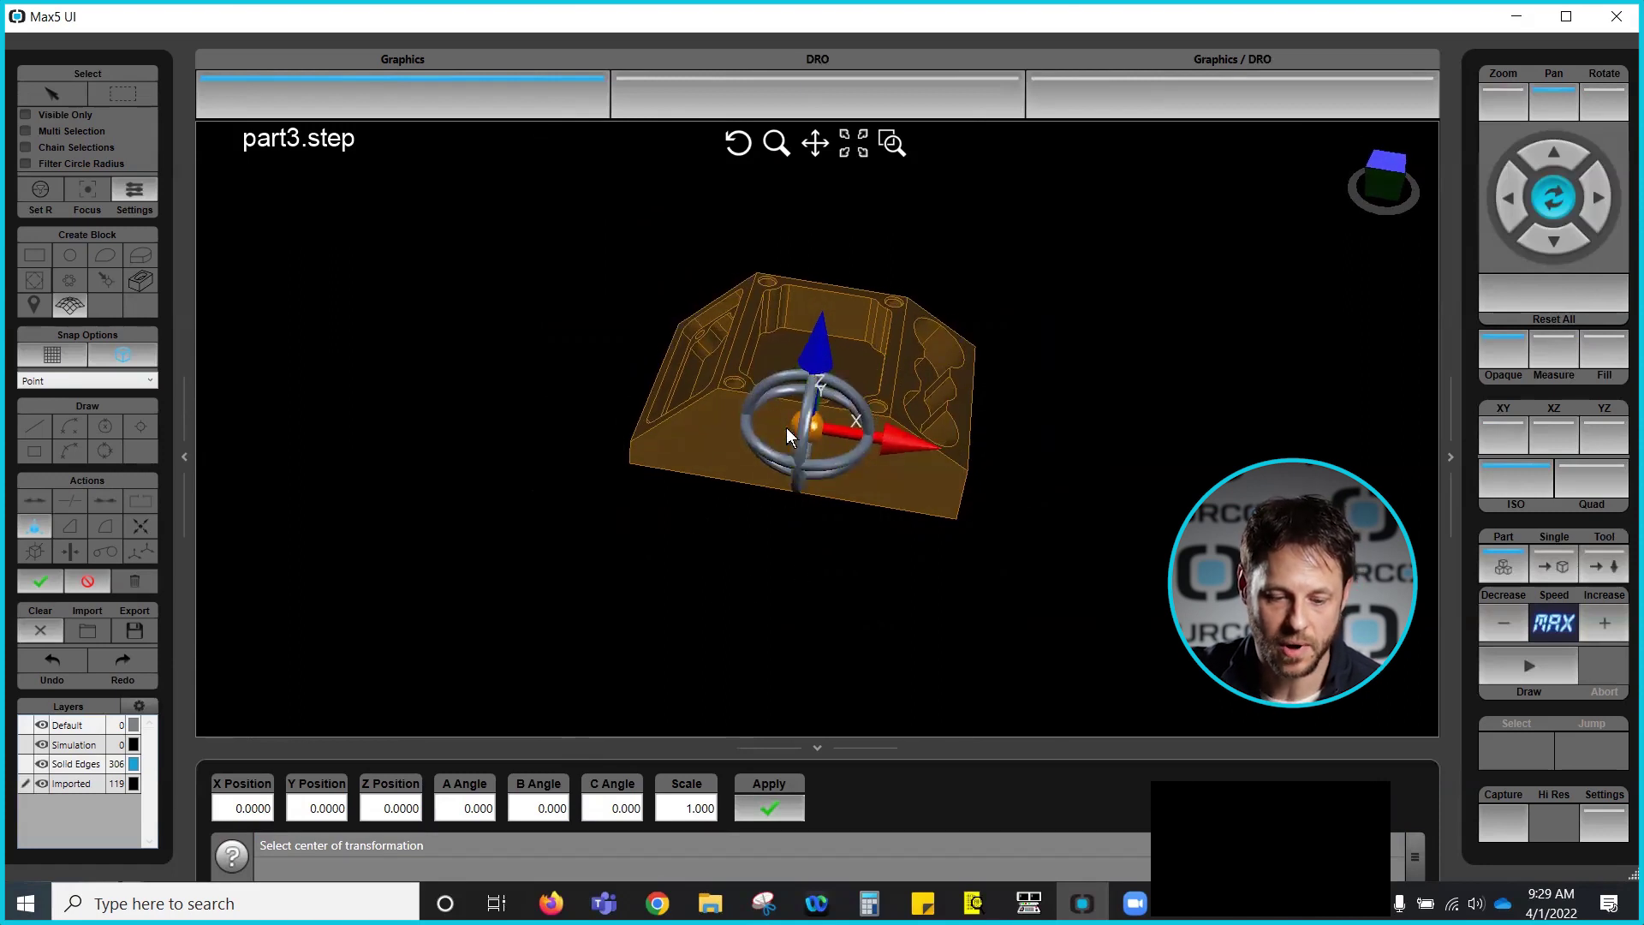
middle_drag(750, 501, 705, 503)
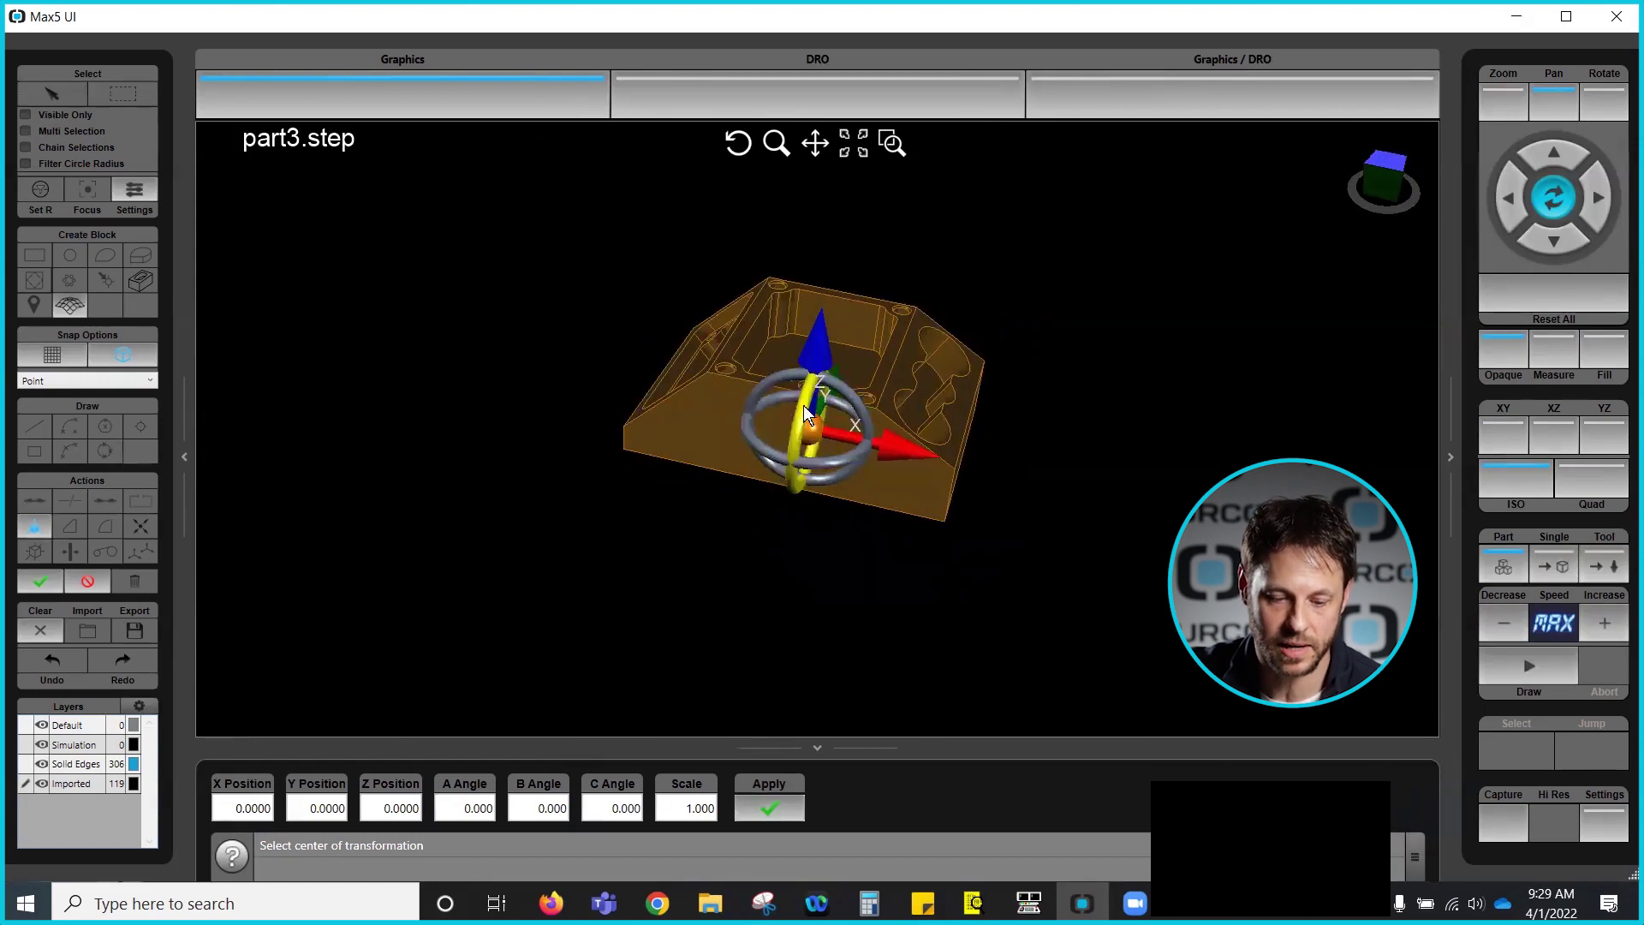
drag(803, 402, 795, 445)
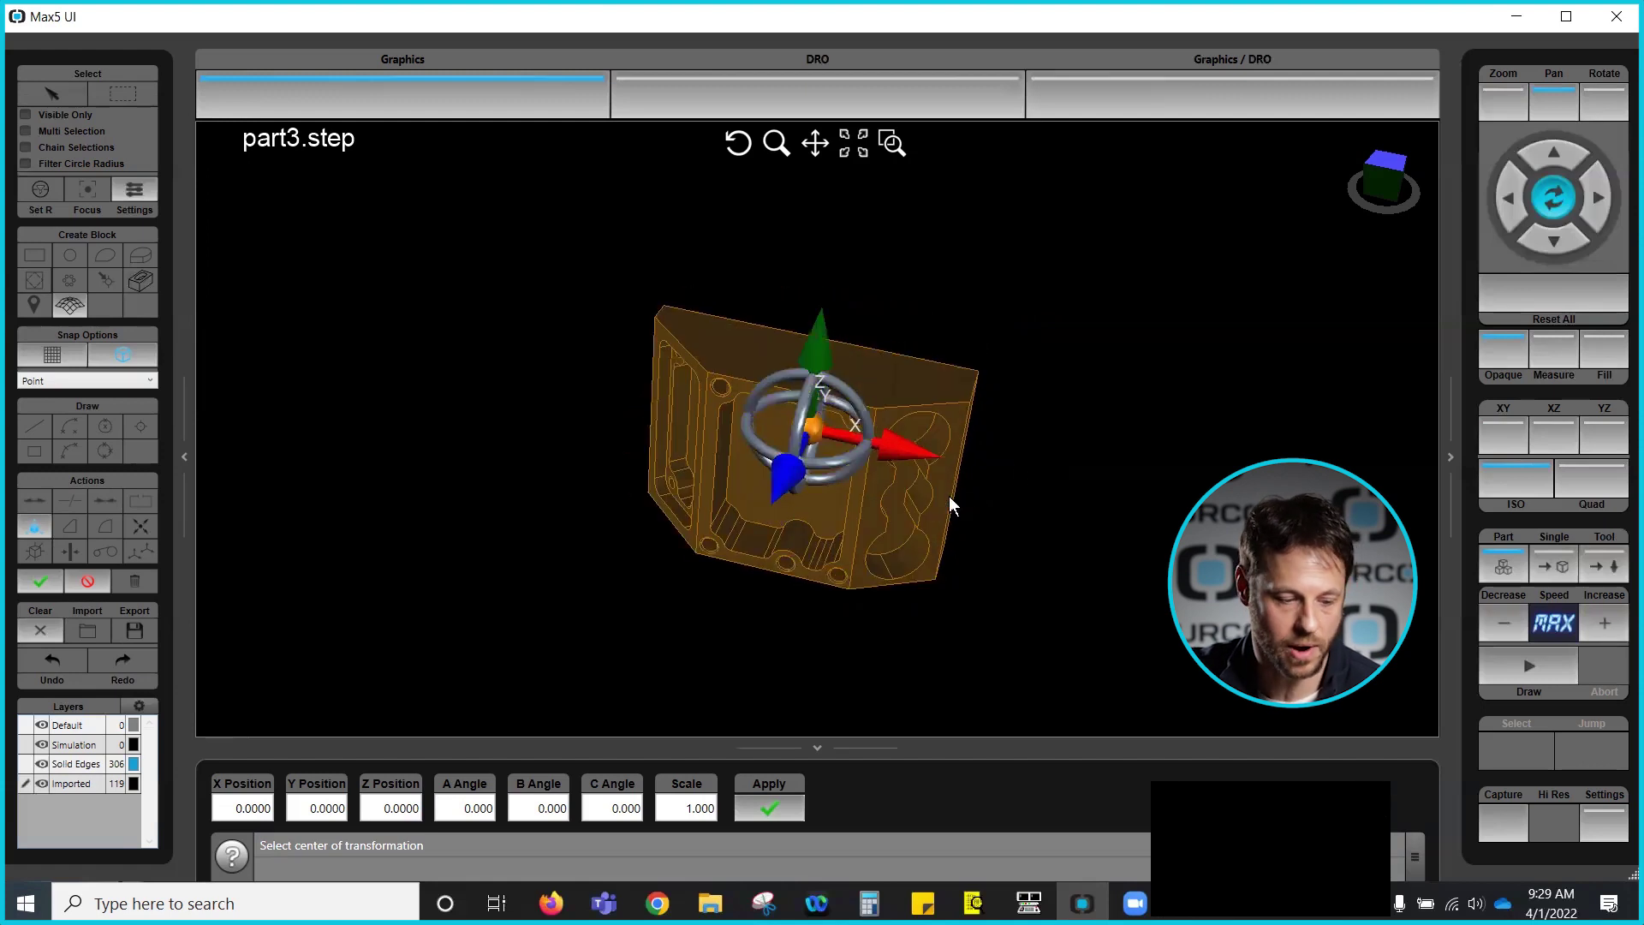
click(41, 582)
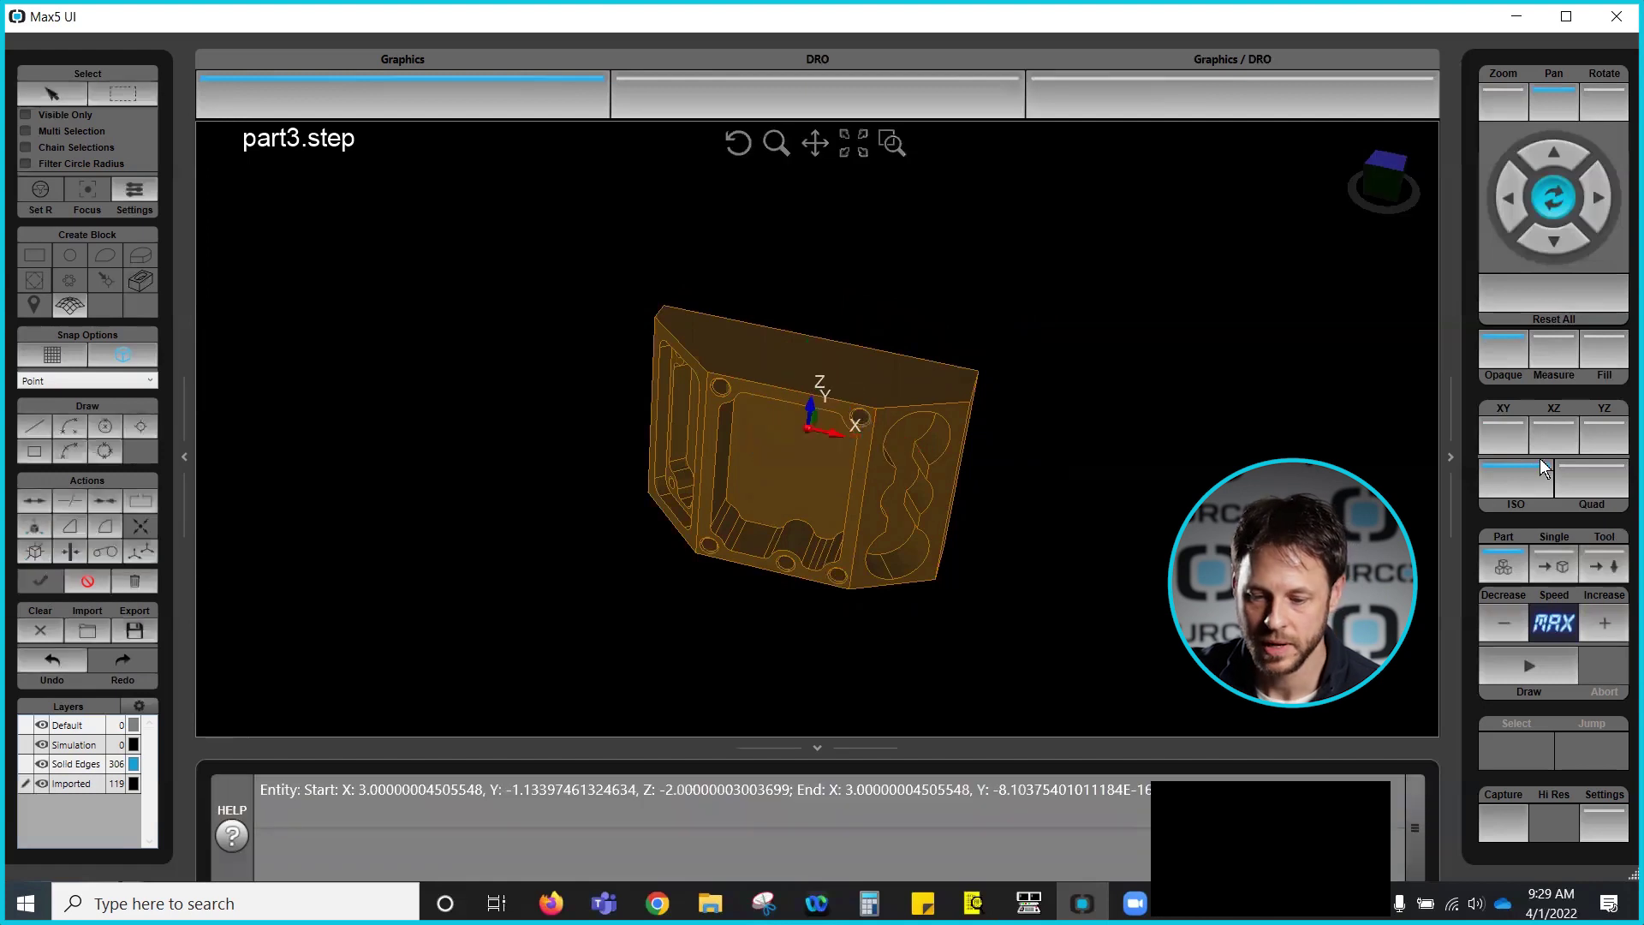
click(1494, 422)
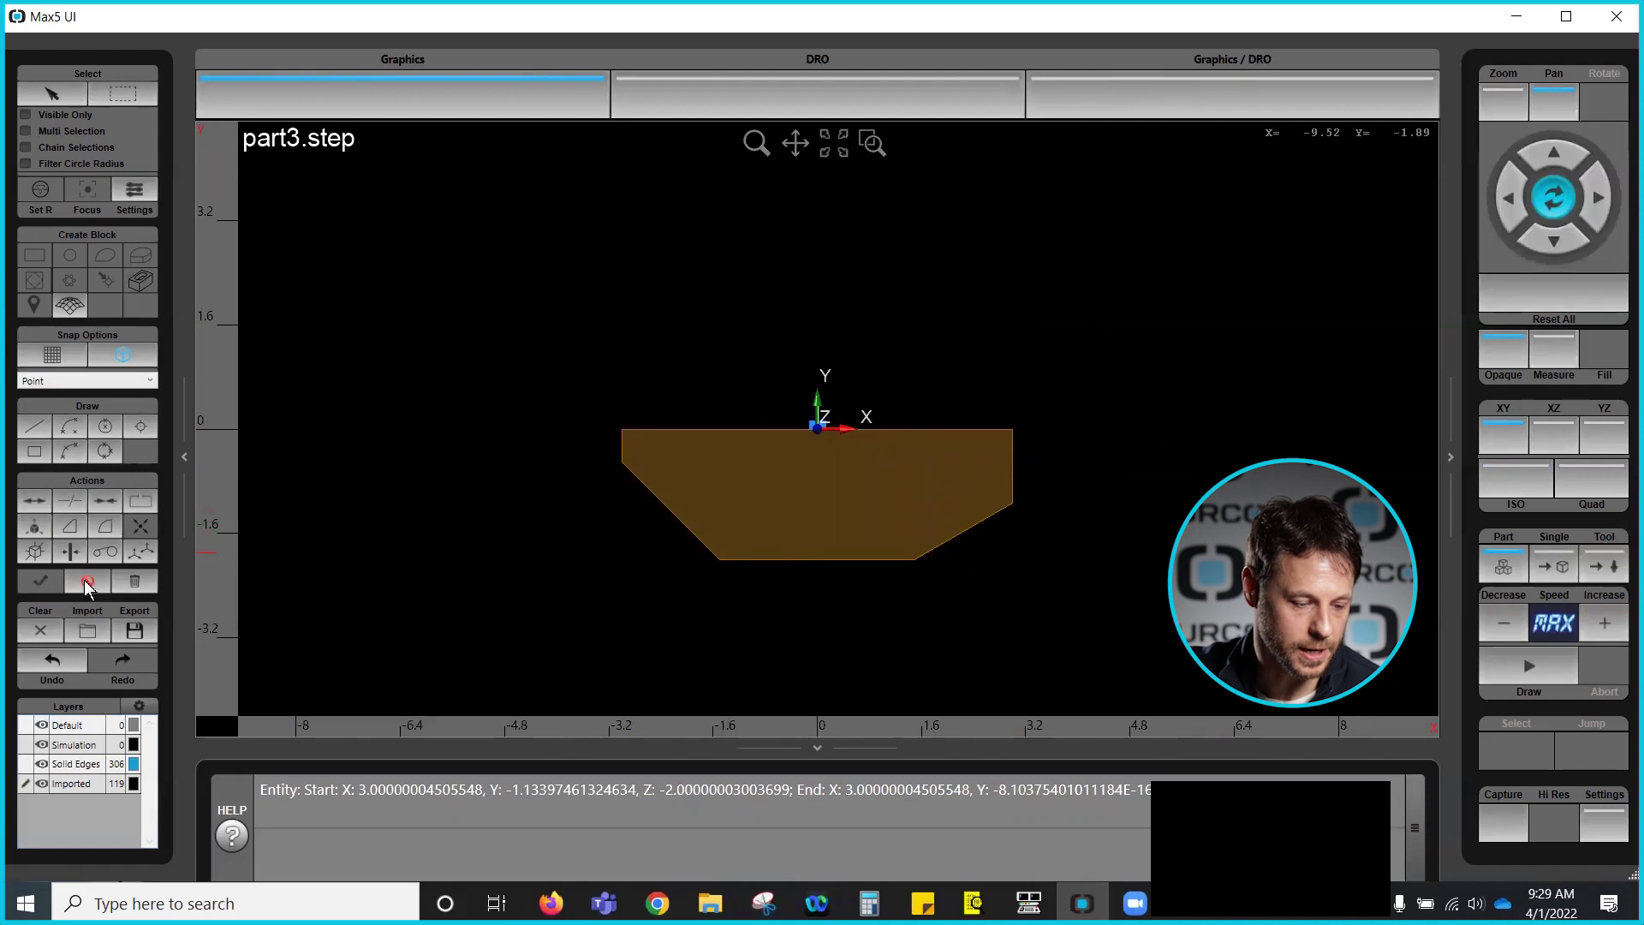
Step: Undo the rotation about the X axis, deselect the part and return to the ISO view
click(52, 659)
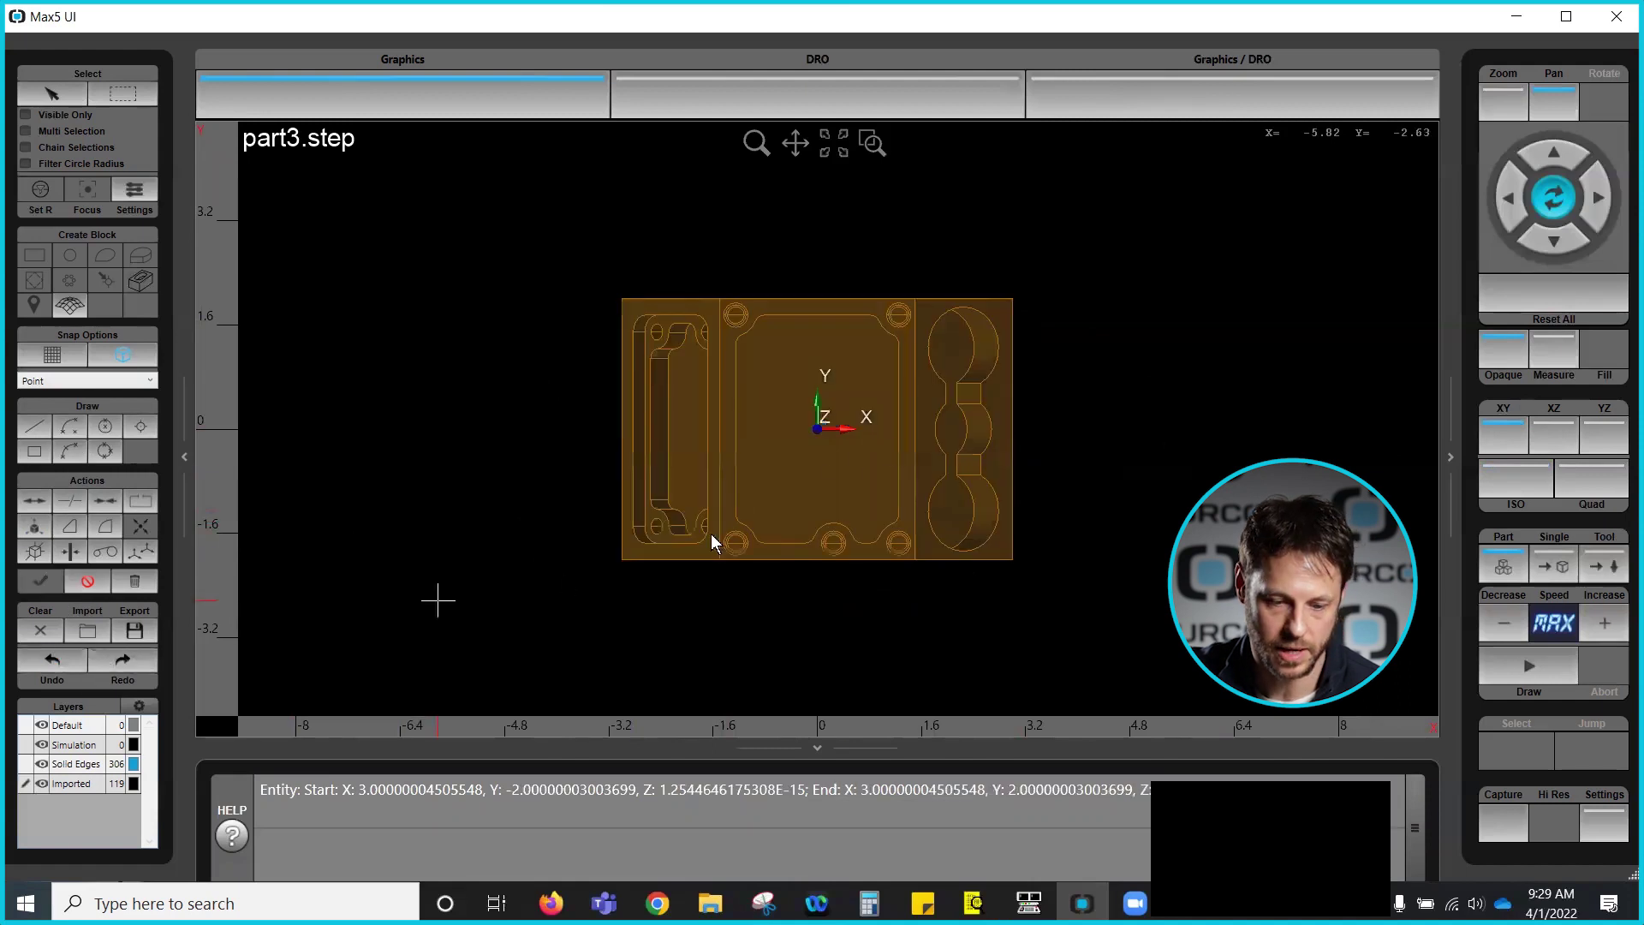
click(87, 580)
click(1516, 483)
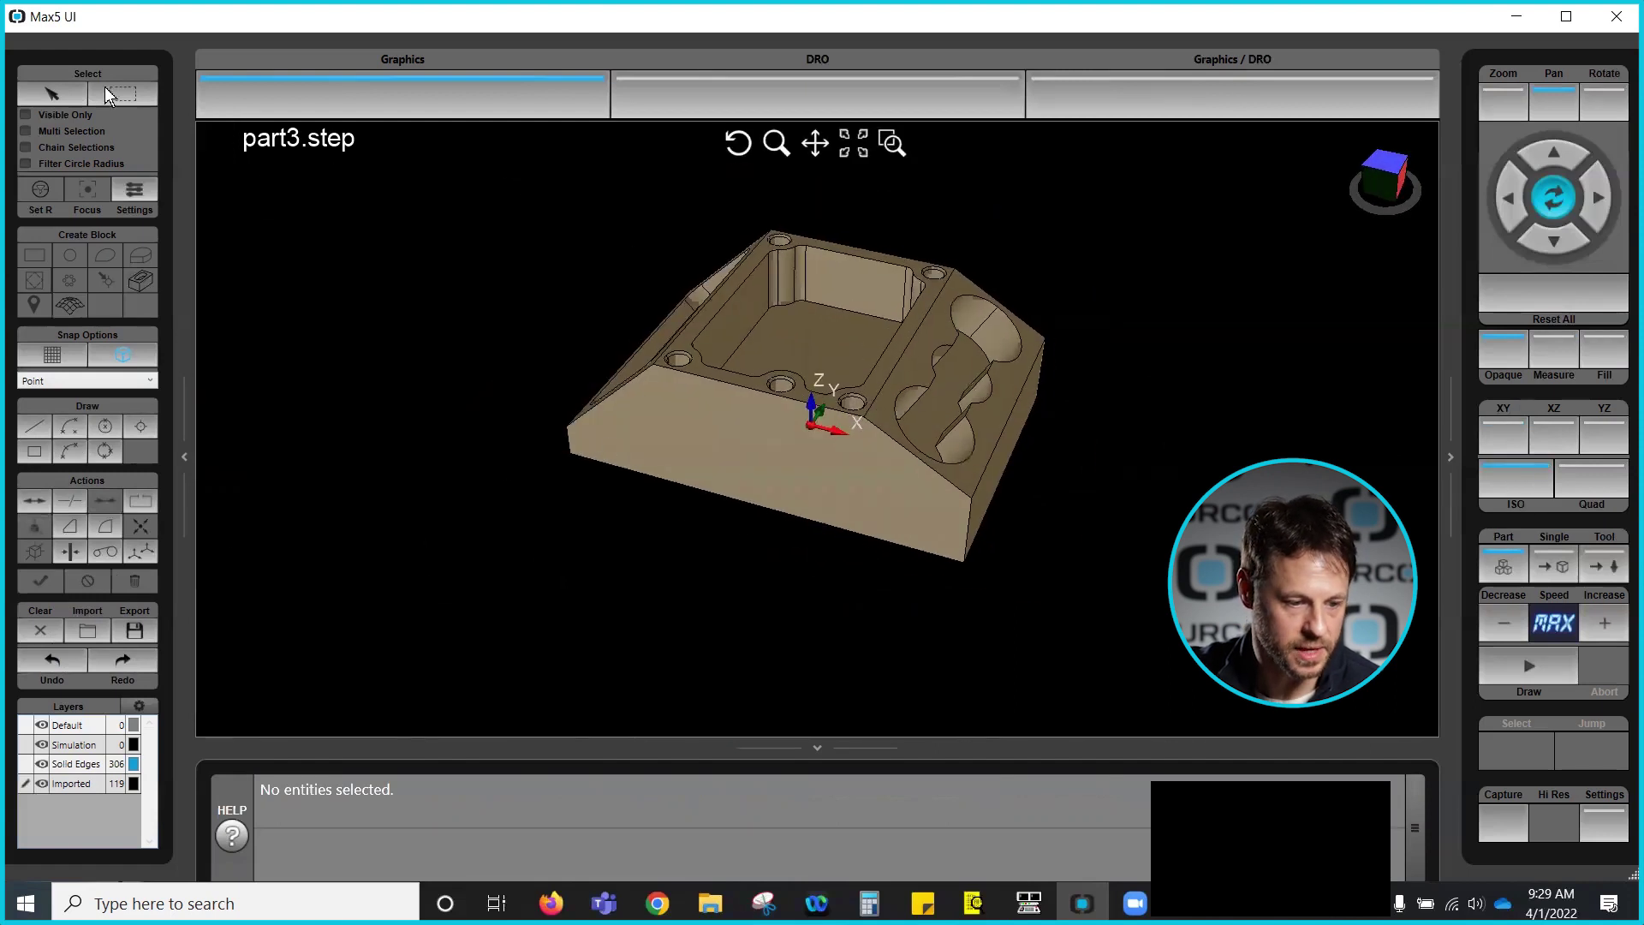
Step: Window-select the entire part and bring up the transform handles at the part zero origin
click(116, 93)
drag(474, 191, 1215, 666)
middle_drag(374, 580, 598, 406)
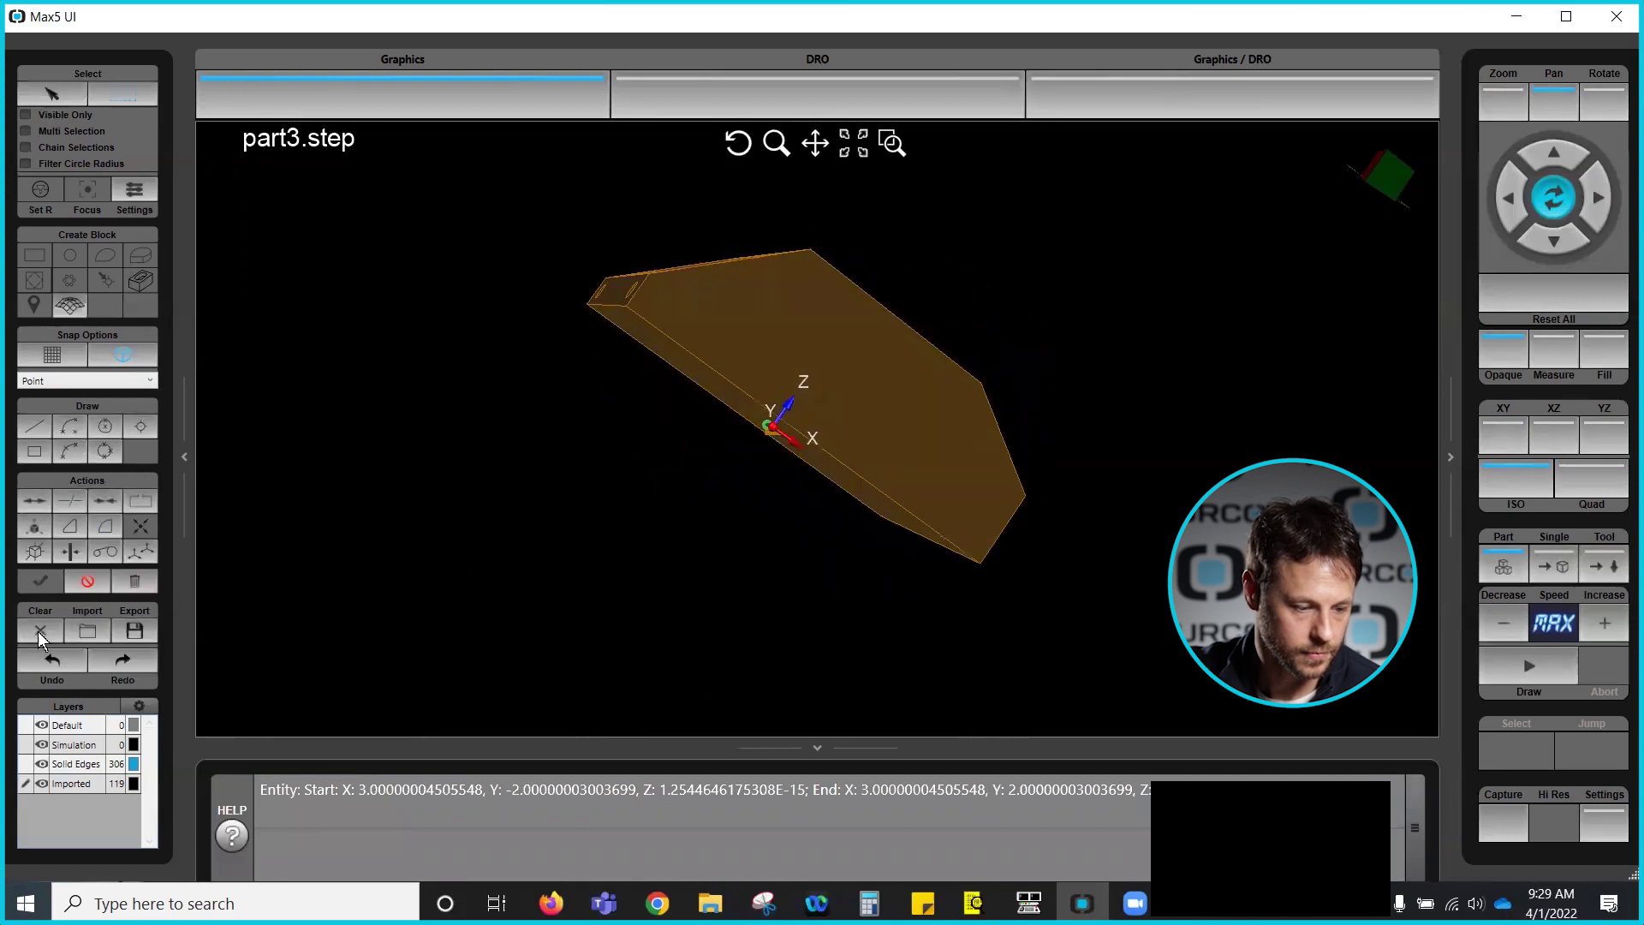
click(34, 525)
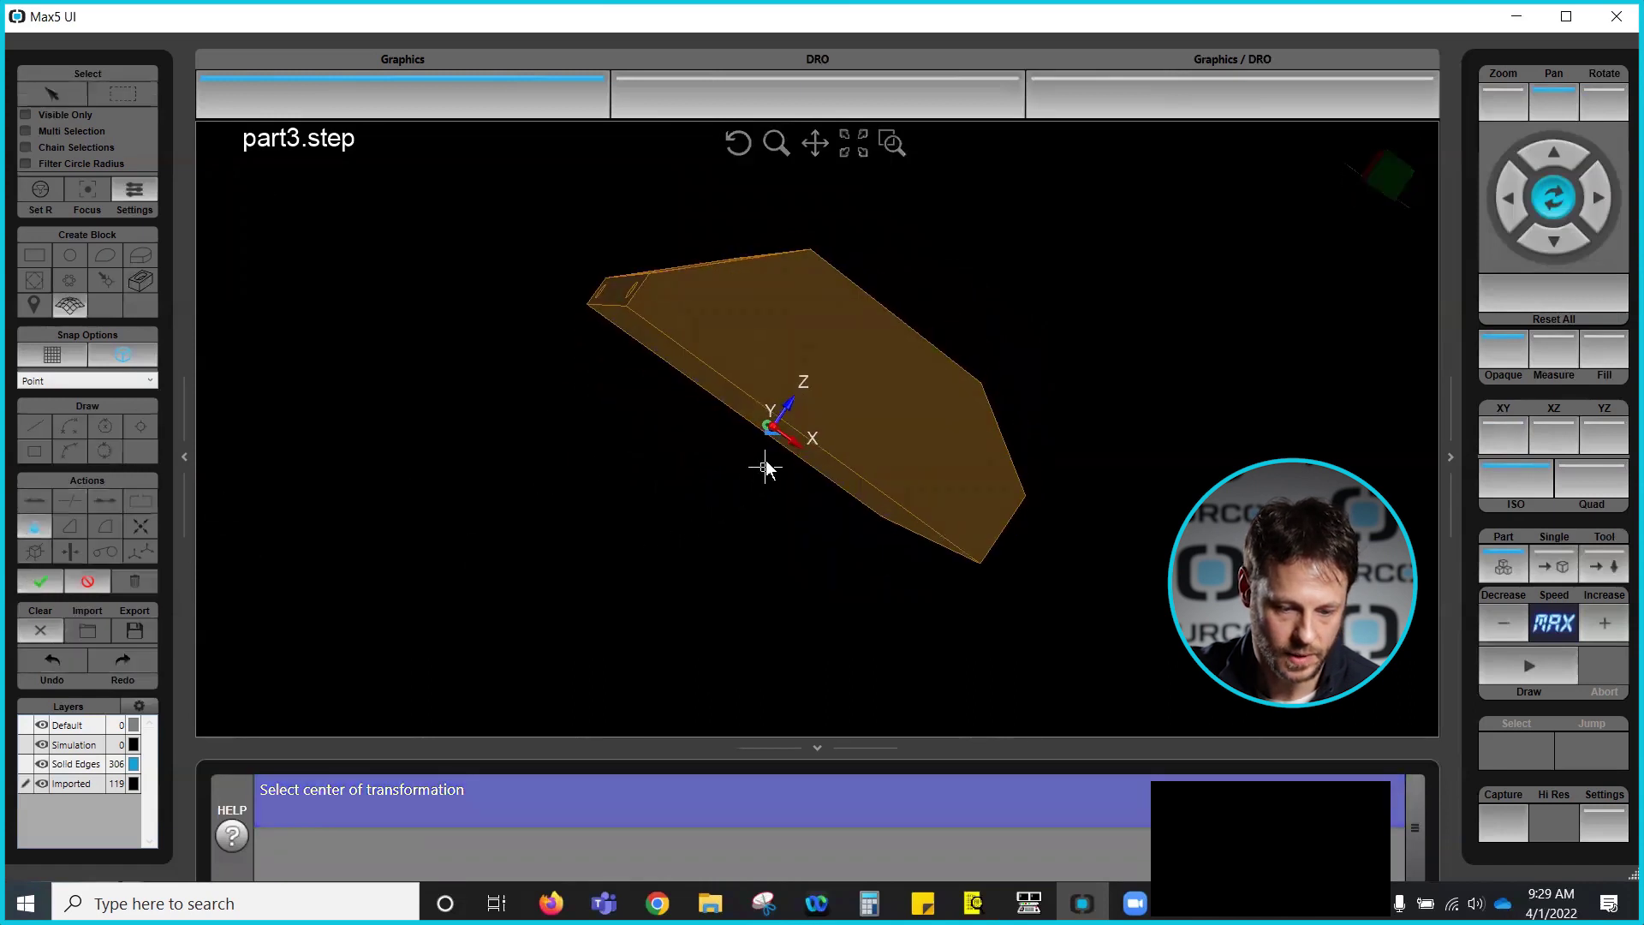
click(772, 429)
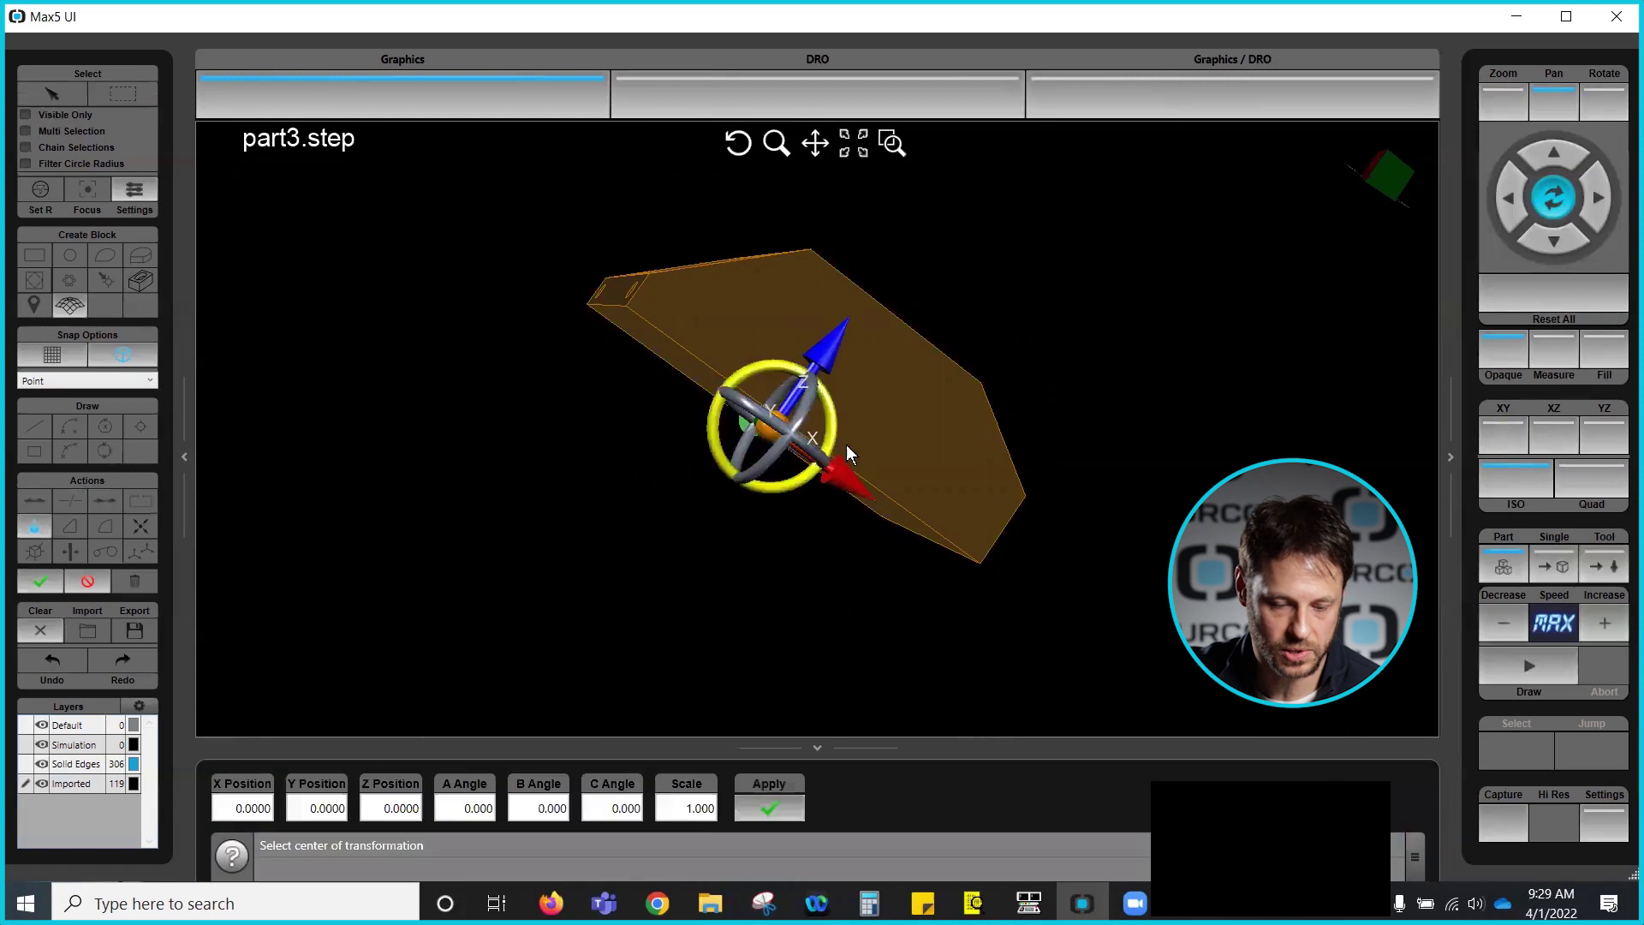
middle_drag(929, 434, 846, 482)
middle_drag(605, 415, 786, 454)
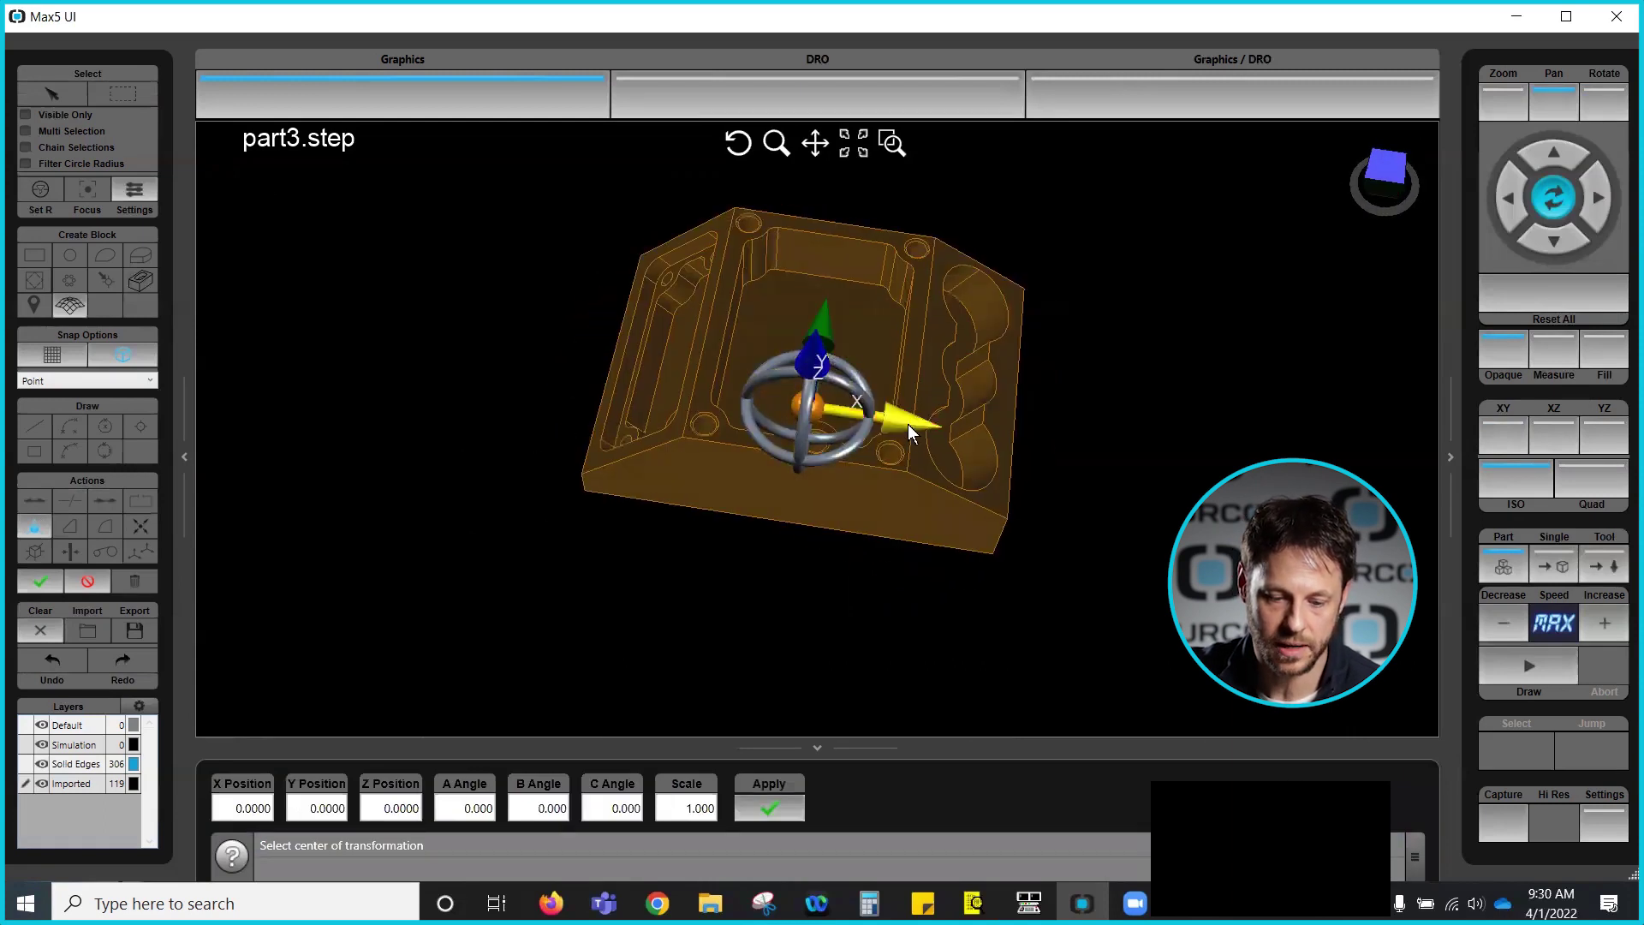
Step: Try moving the part freely along its axes with the transform arrows, and cancel the transform
mouse_move(904, 418)
mouse_down()
mouse_move(1003, 435)
mouse_move(848, 416)
mouse_move(904, 423)
mouse_up()
drag(807, 367, 829, 439)
mouse_move(829, 346)
mouse_down()
mouse_move(827, 298)
mouse_move(822, 340)
mouse_up()
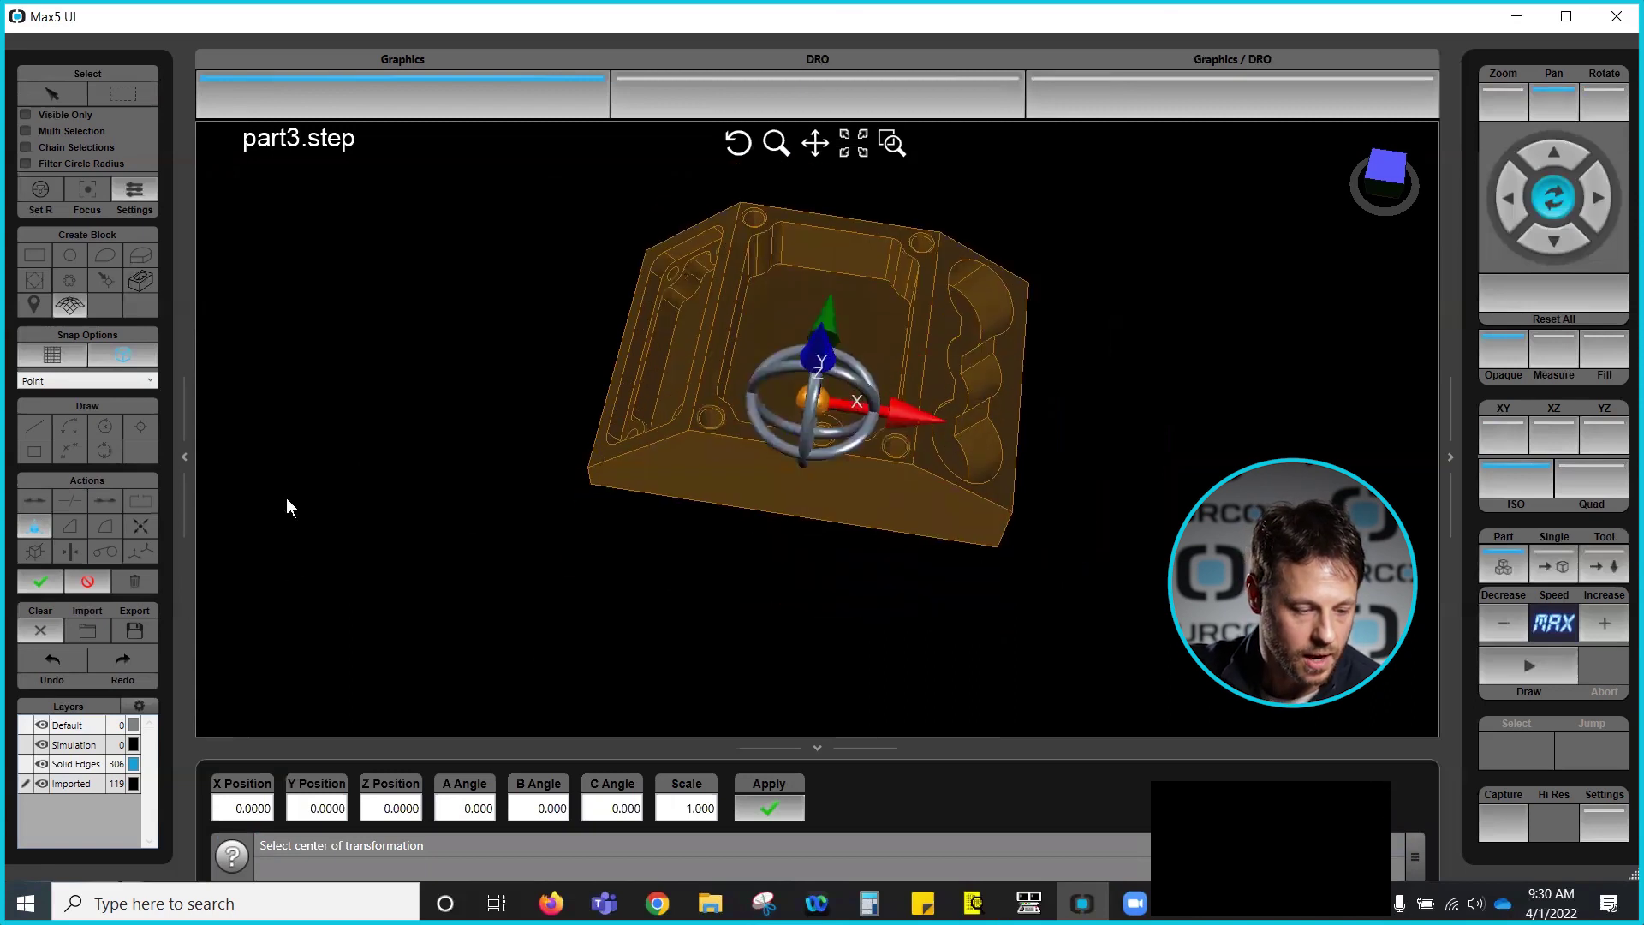
click(89, 582)
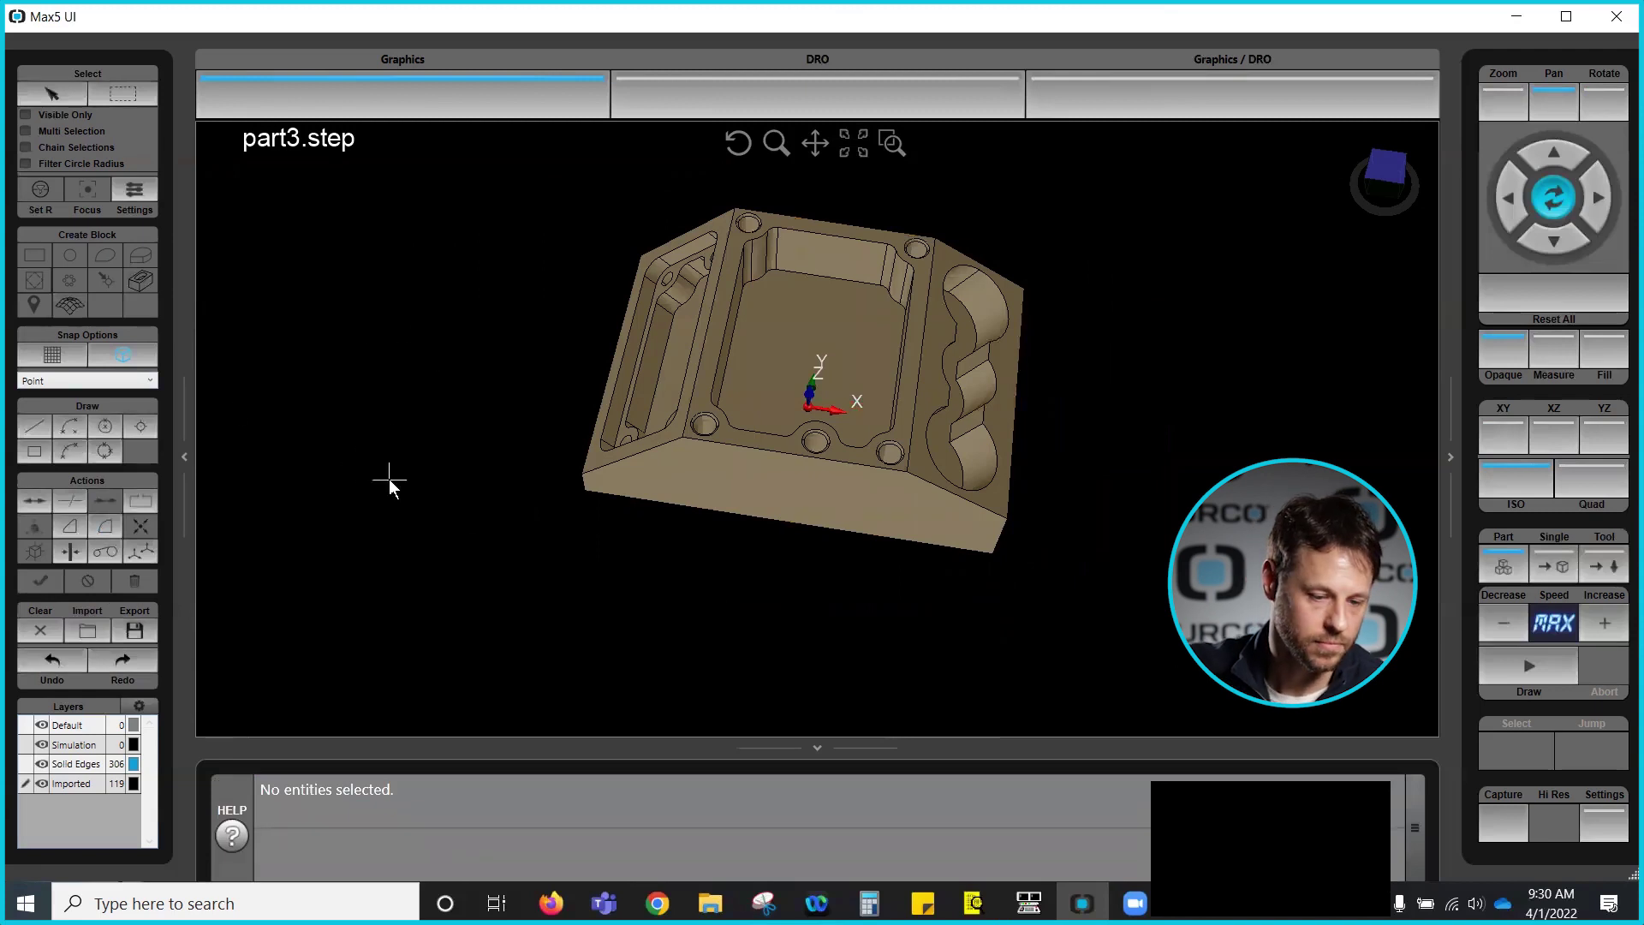
click(609, 555)
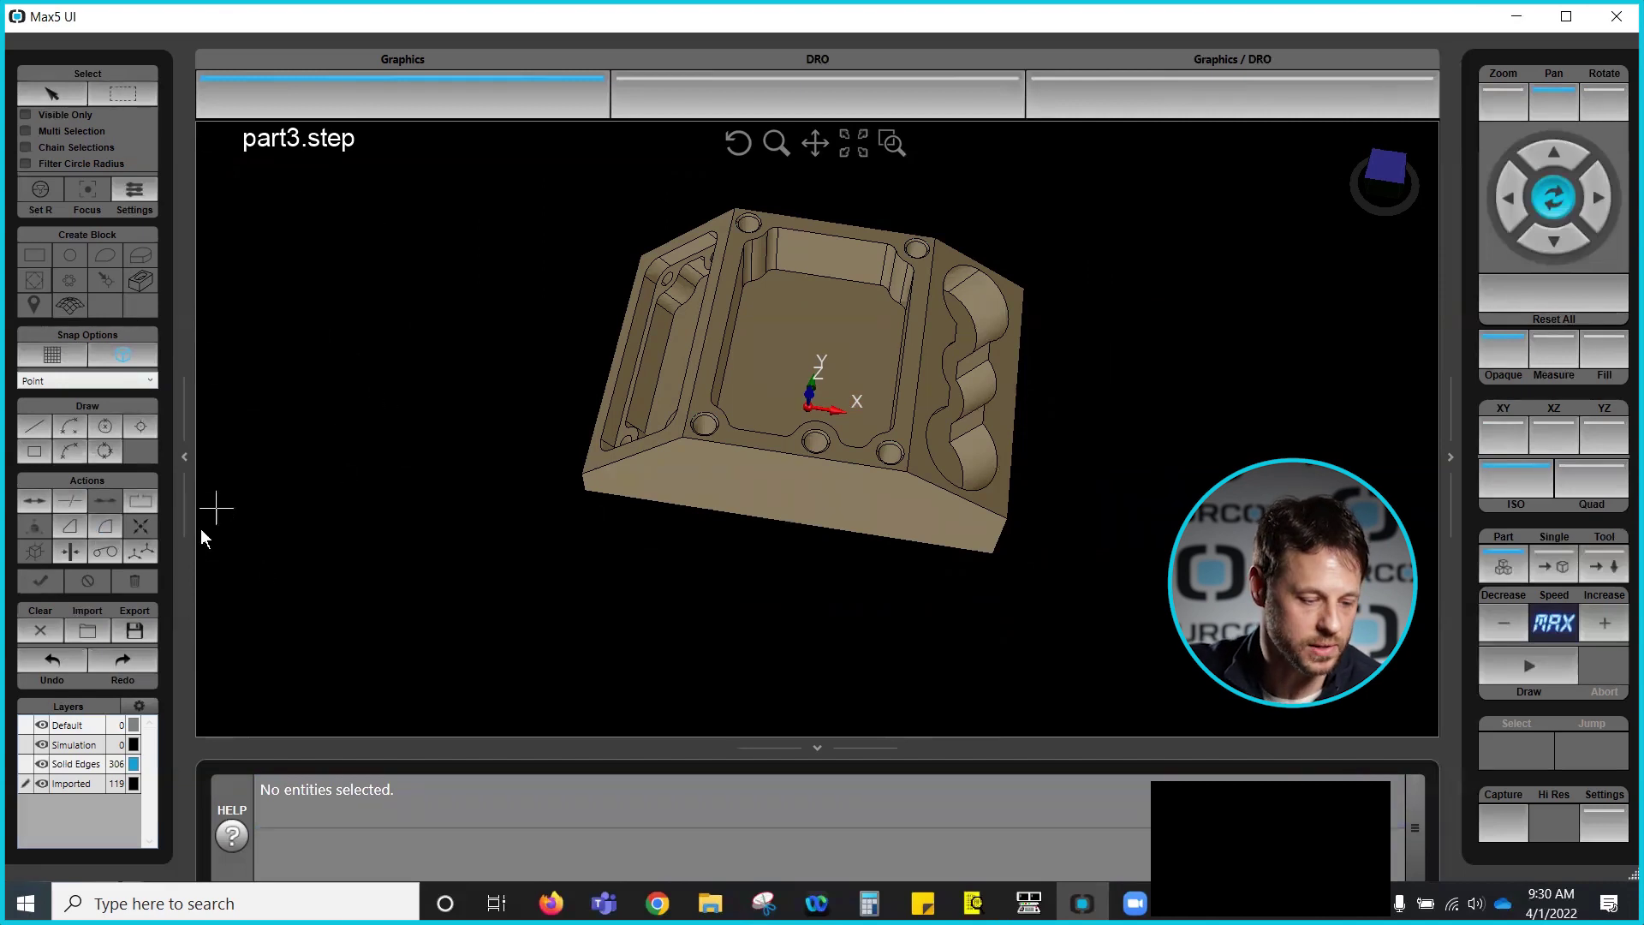
Step: Reselect the whole part and start another transform centered on the part zero origin
click(103, 94)
drag(506, 172, 1241, 624)
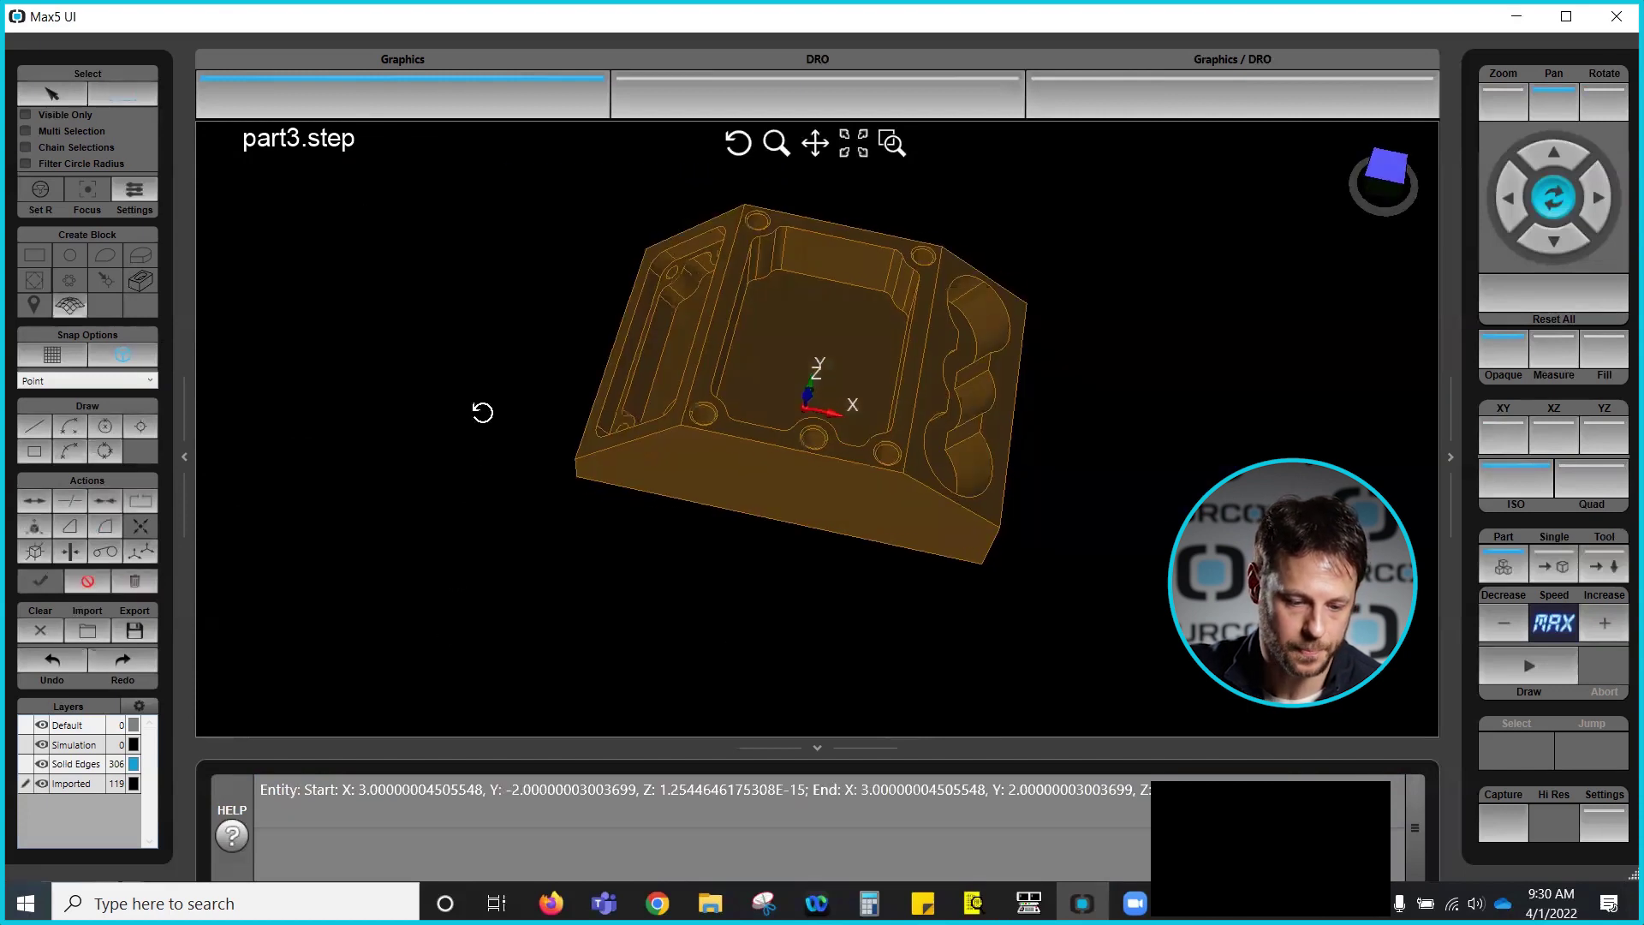
drag(482, 412, 616, 385)
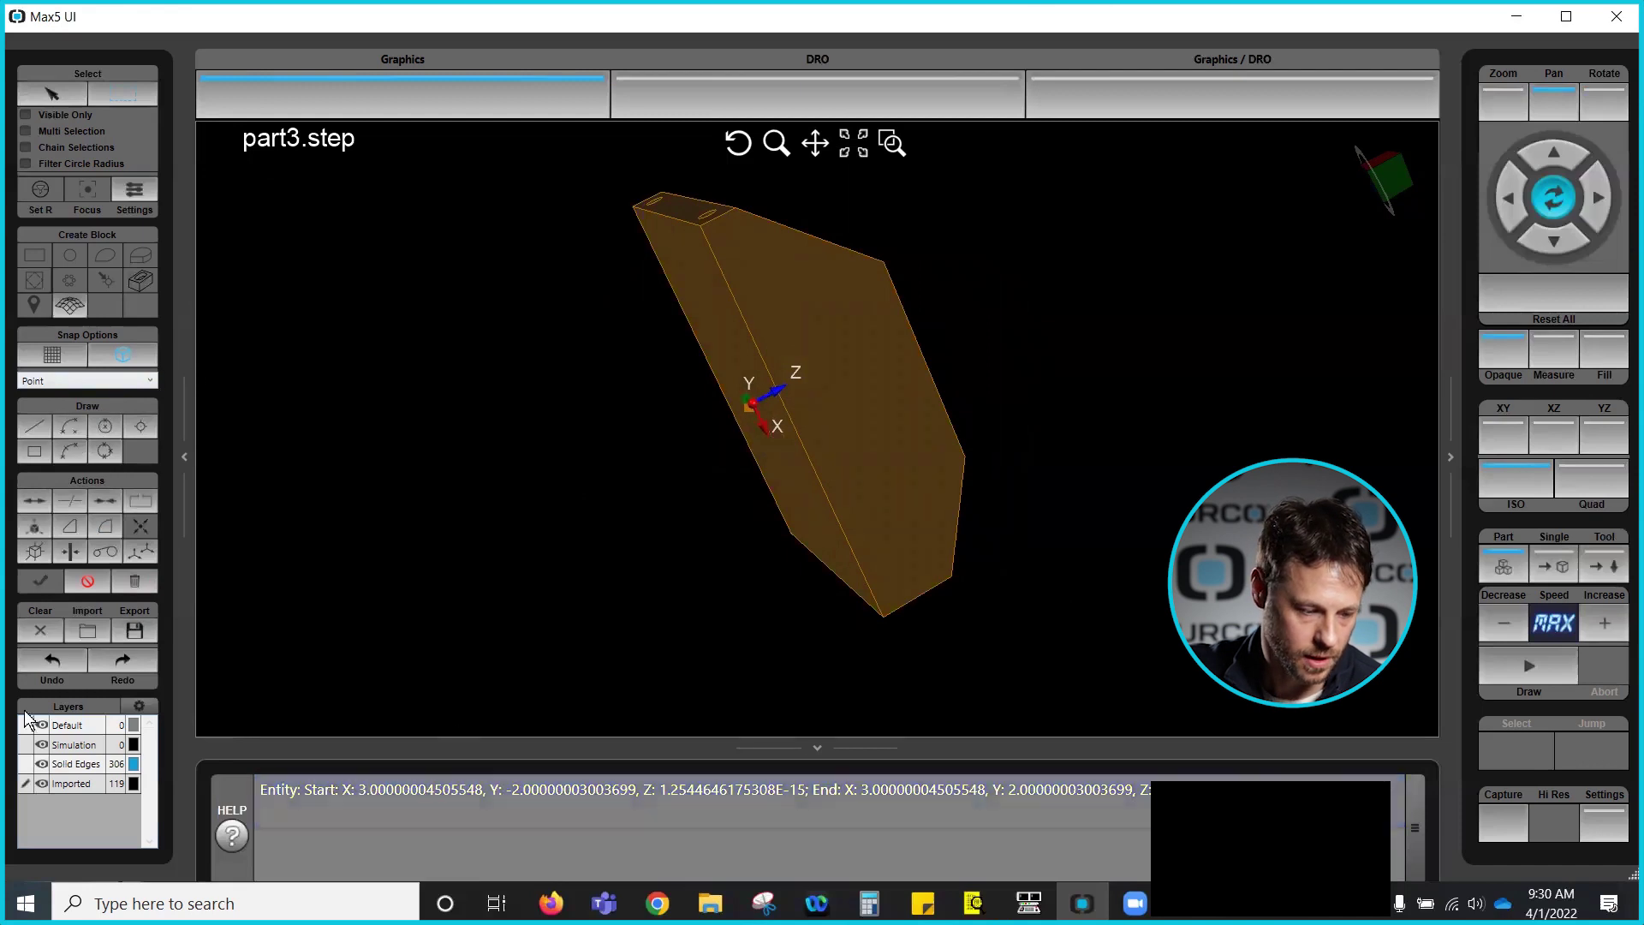
click(36, 524)
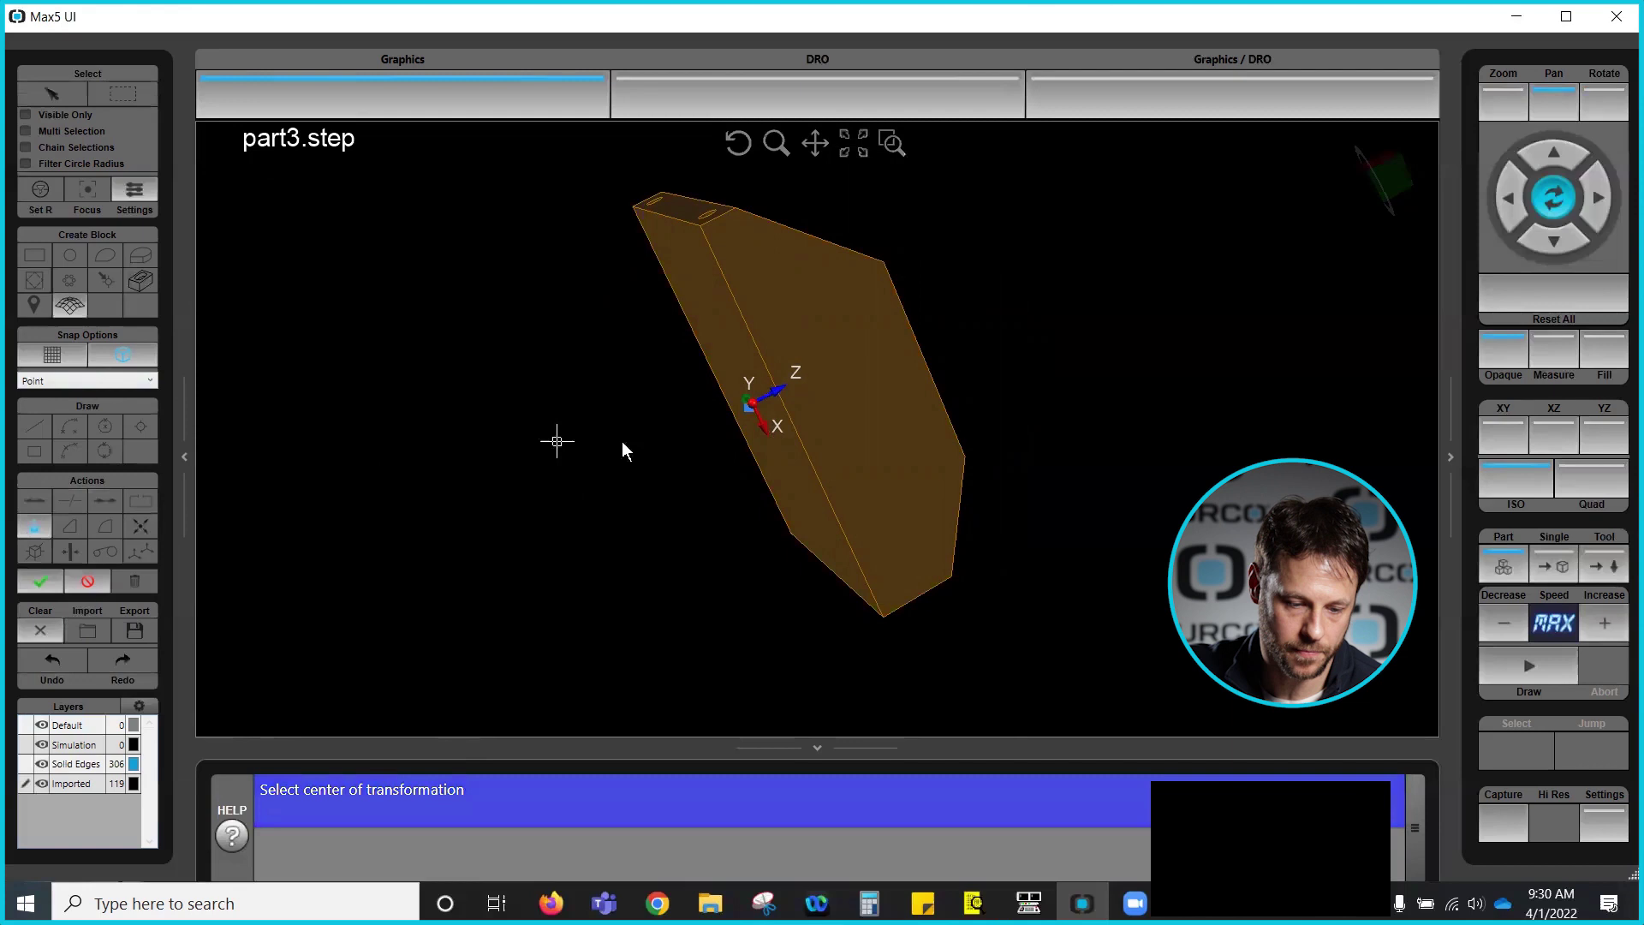
click(750, 402)
middle_drag(469, 410, 456, 482)
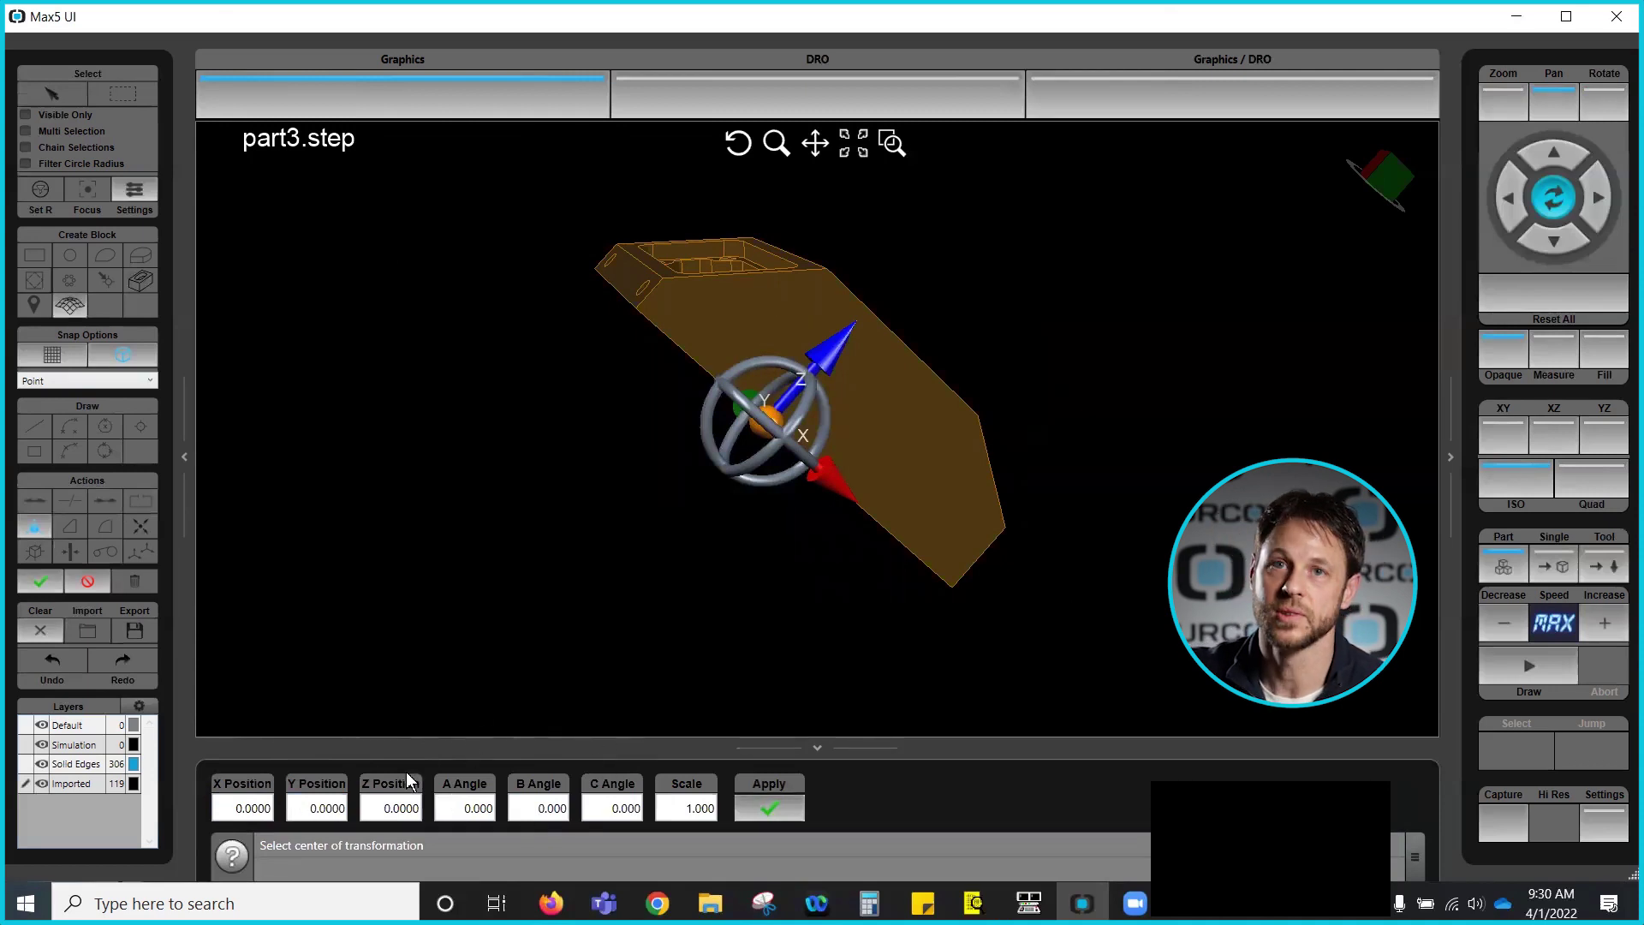
Step: Set the transform's B angle to 90, apply it and check the rotated part in the XY view
middle_drag(659, 456, 629, 433)
middle_drag(791, 443, 548, 591)
middle_drag(537, 651, 614, 594)
click(304, 809)
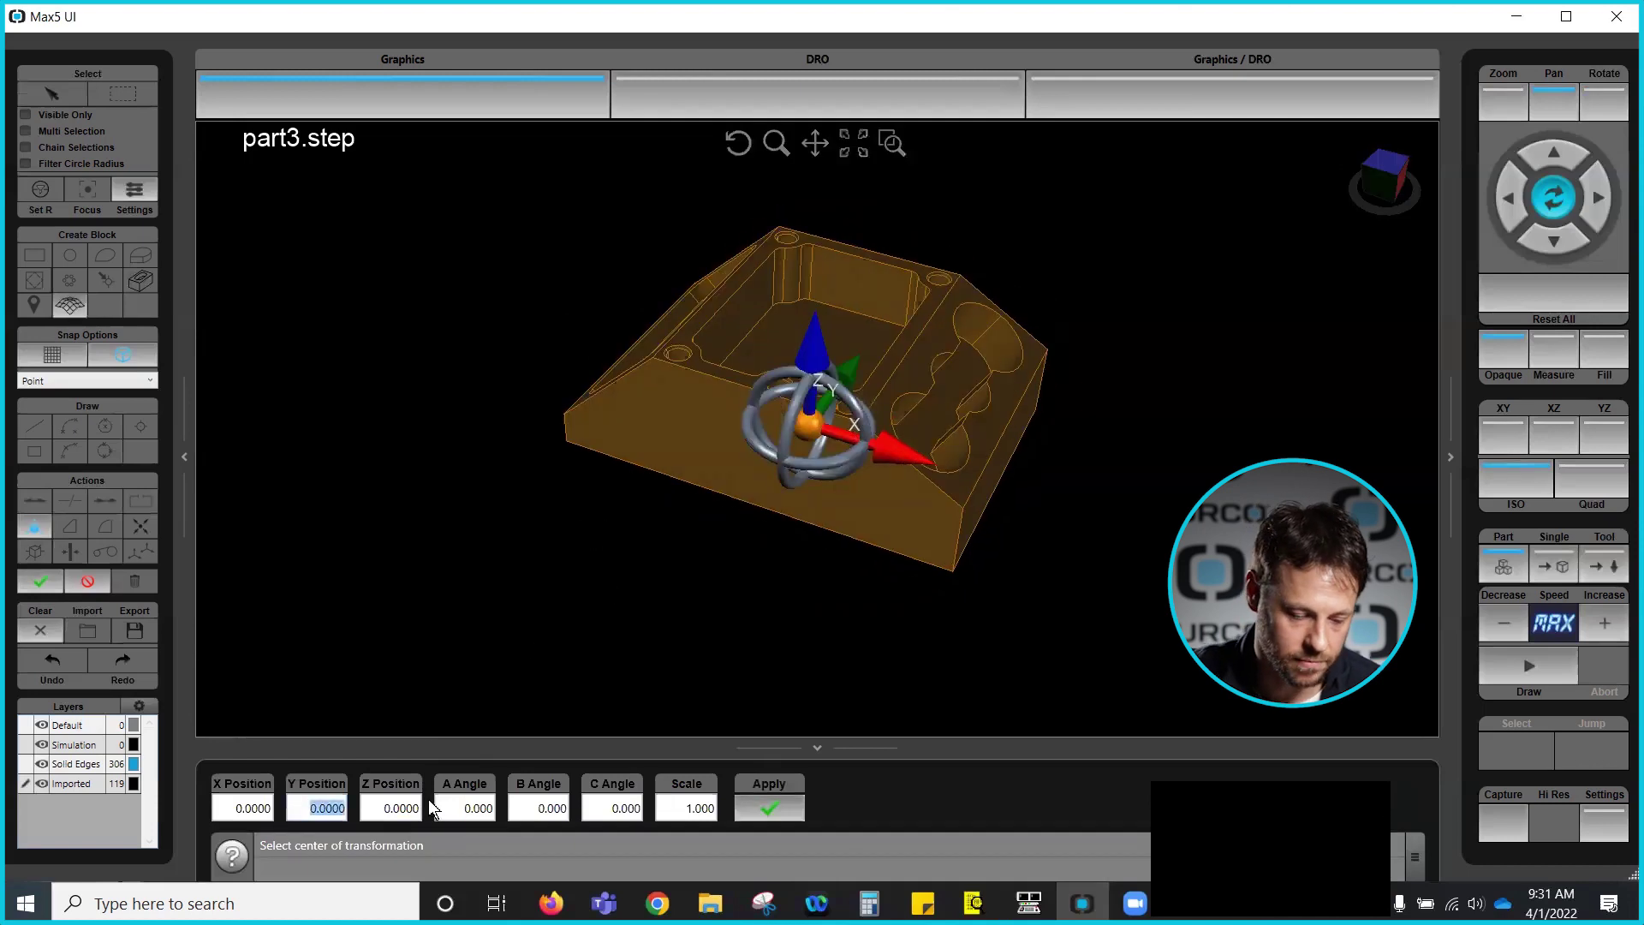
click(612, 808)
click(541, 805)
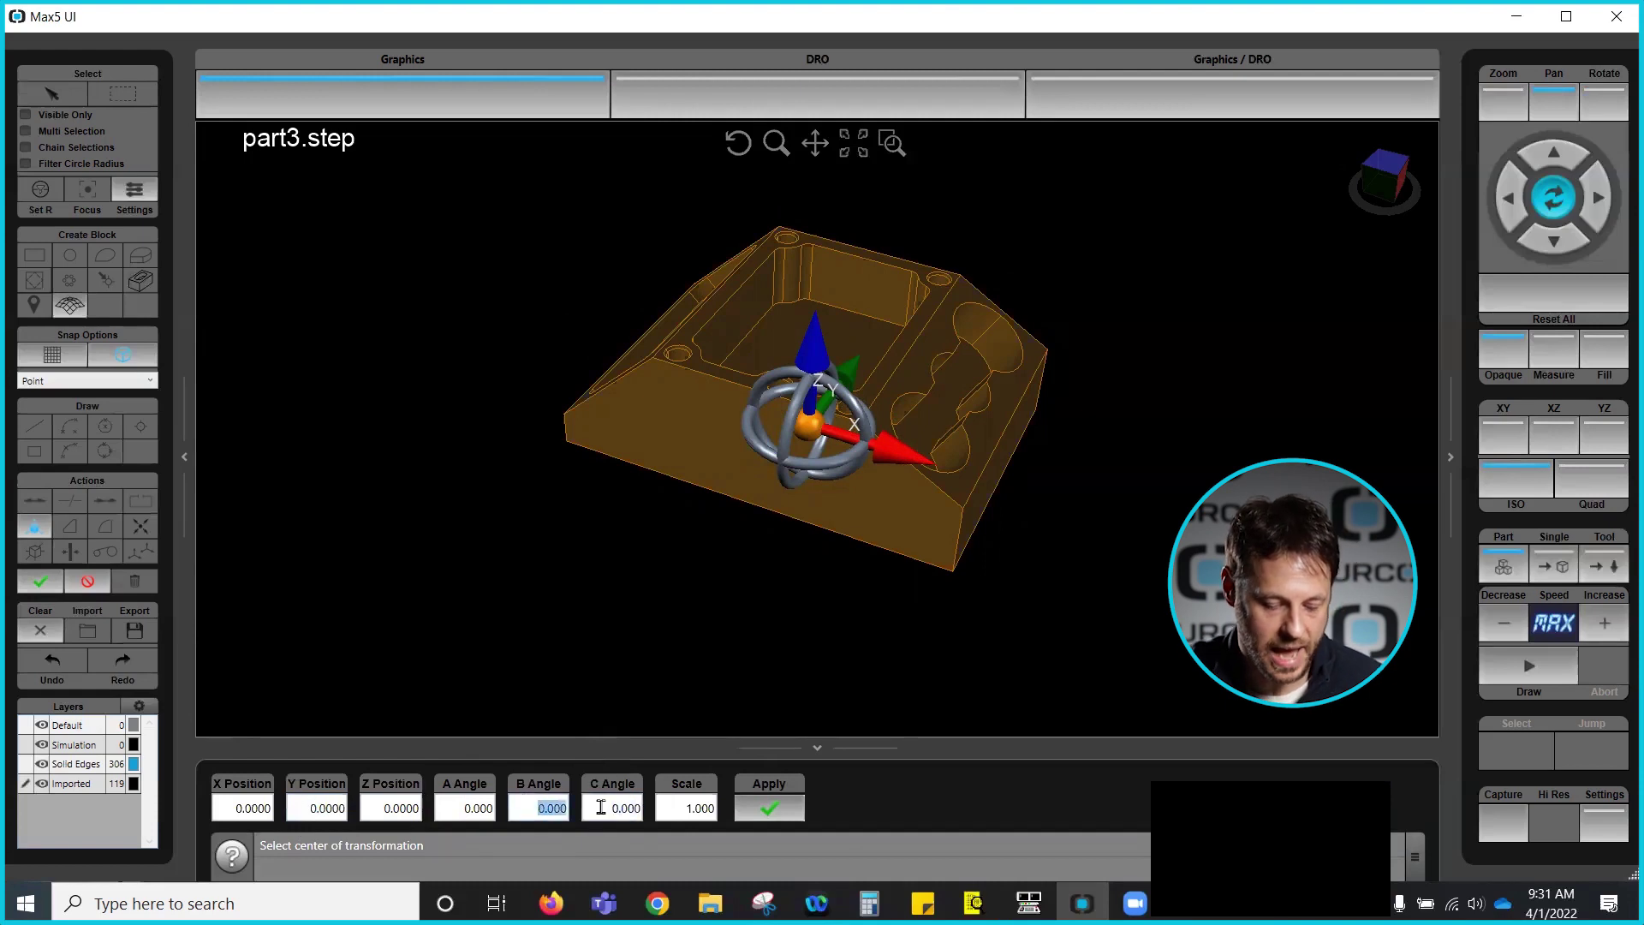
text(90)
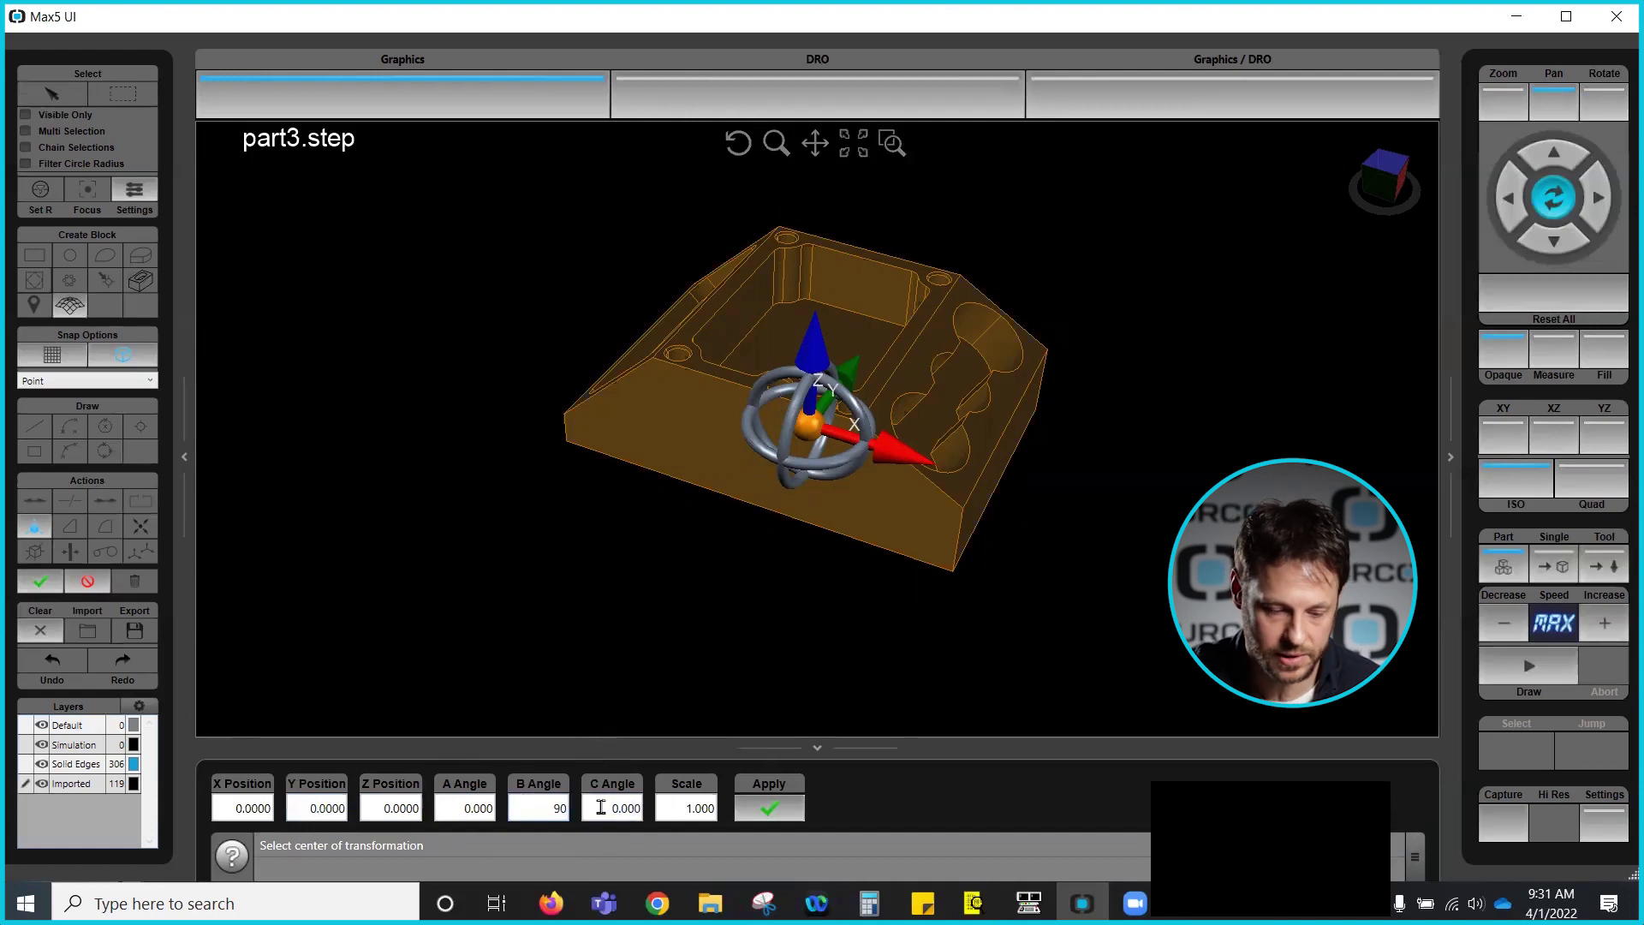
click(600, 808)
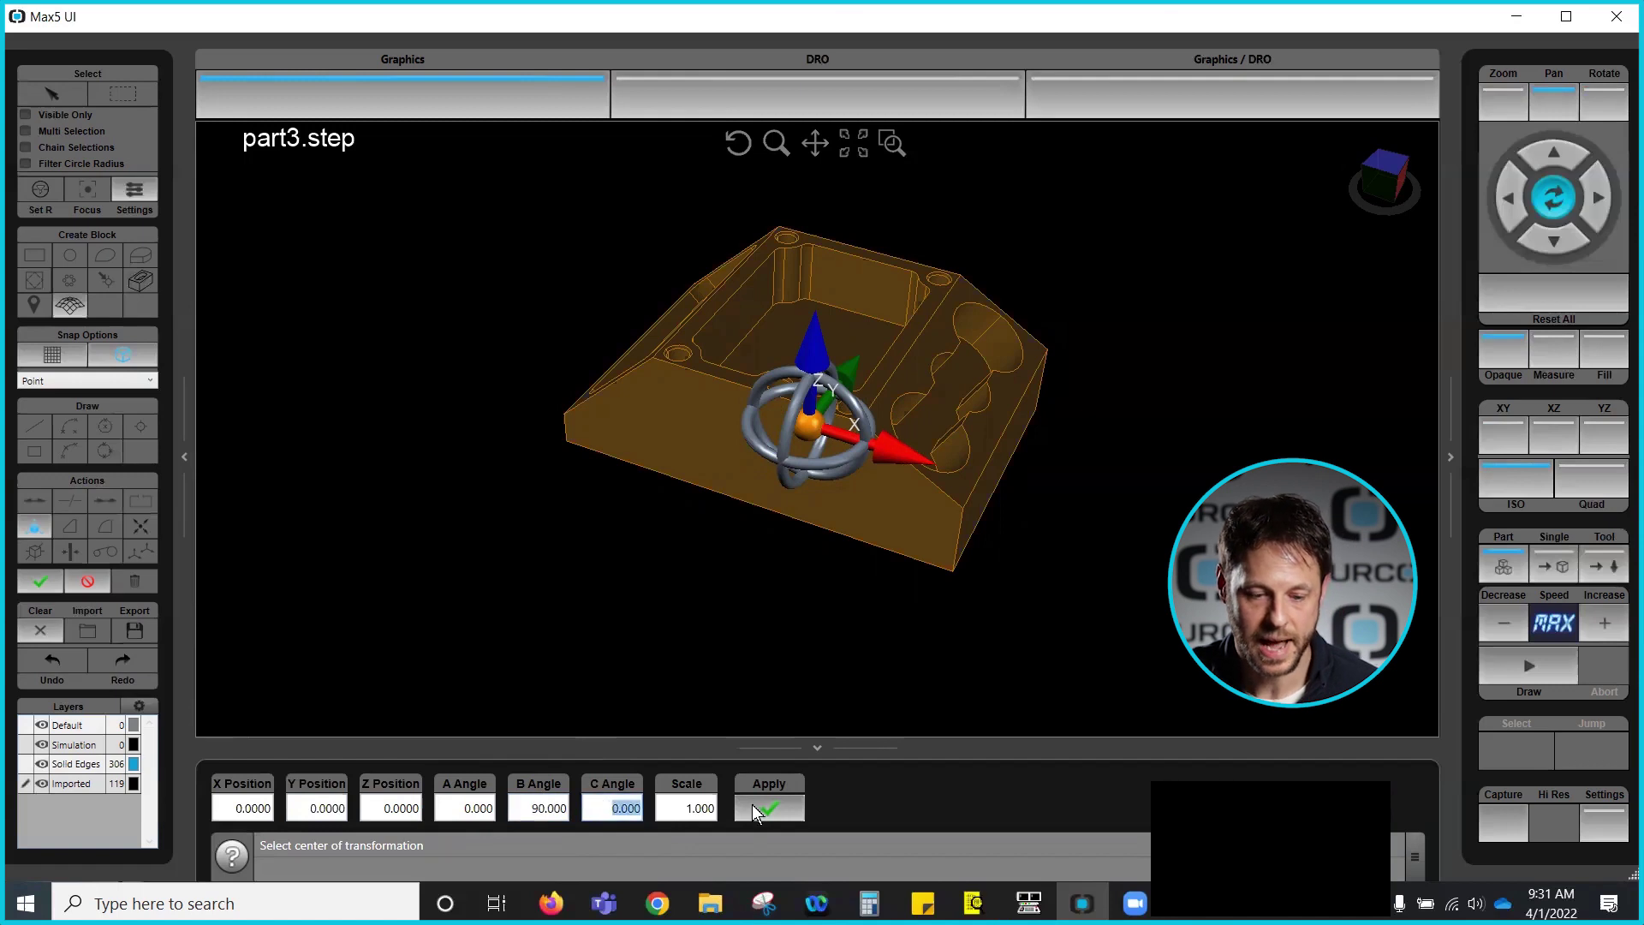
click(757, 802)
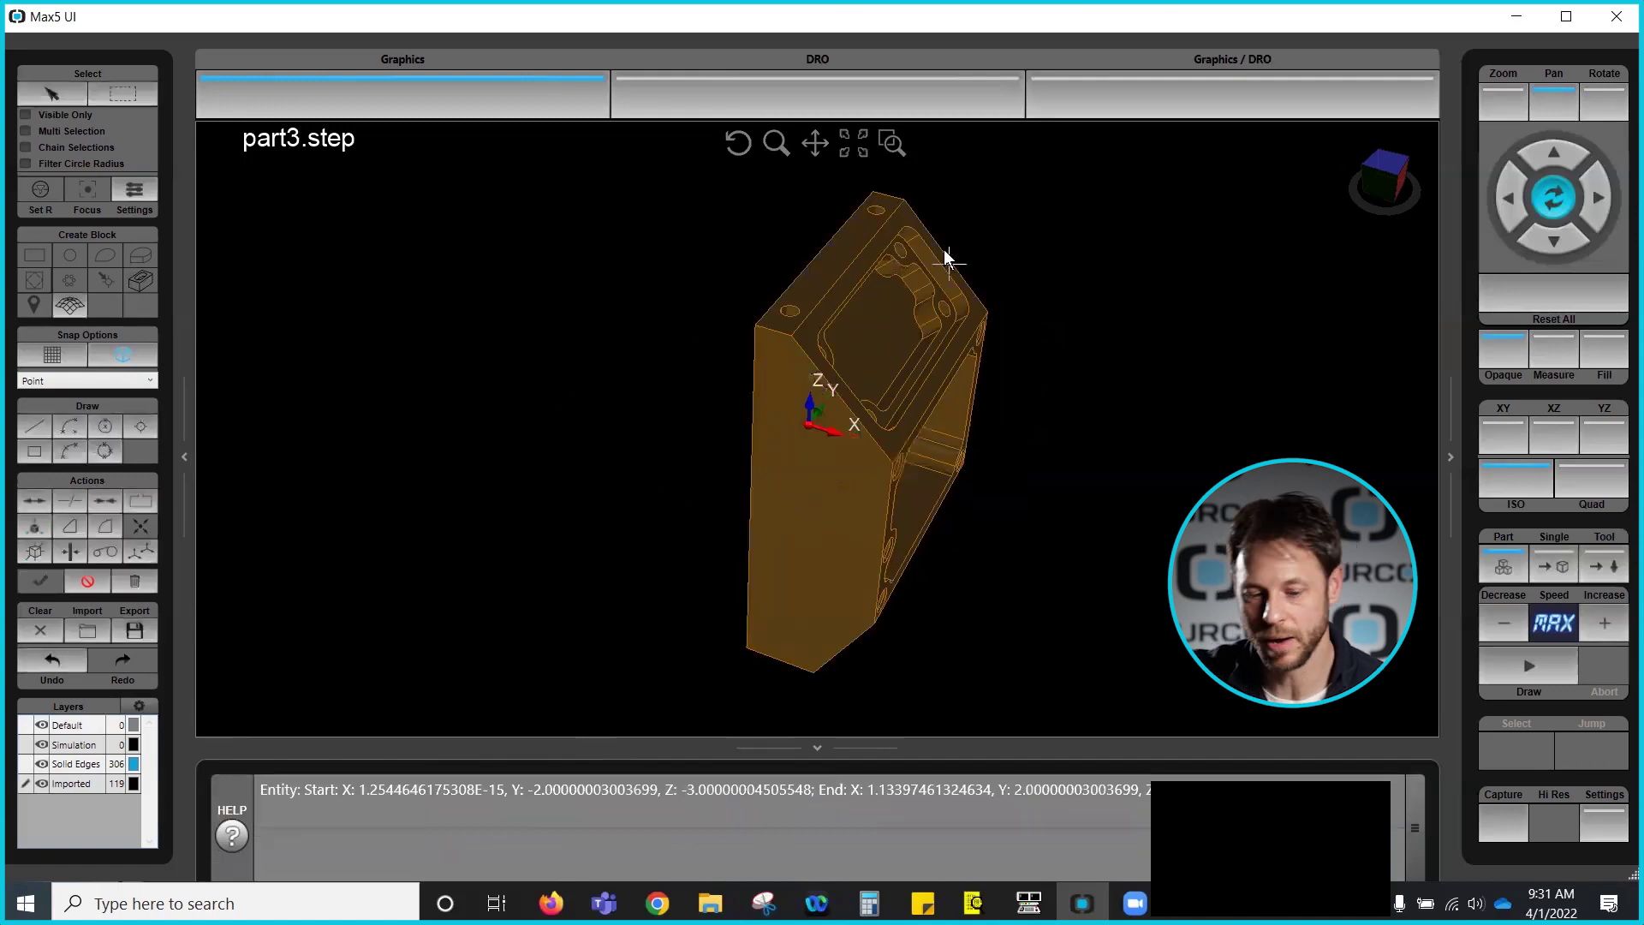
click(1518, 449)
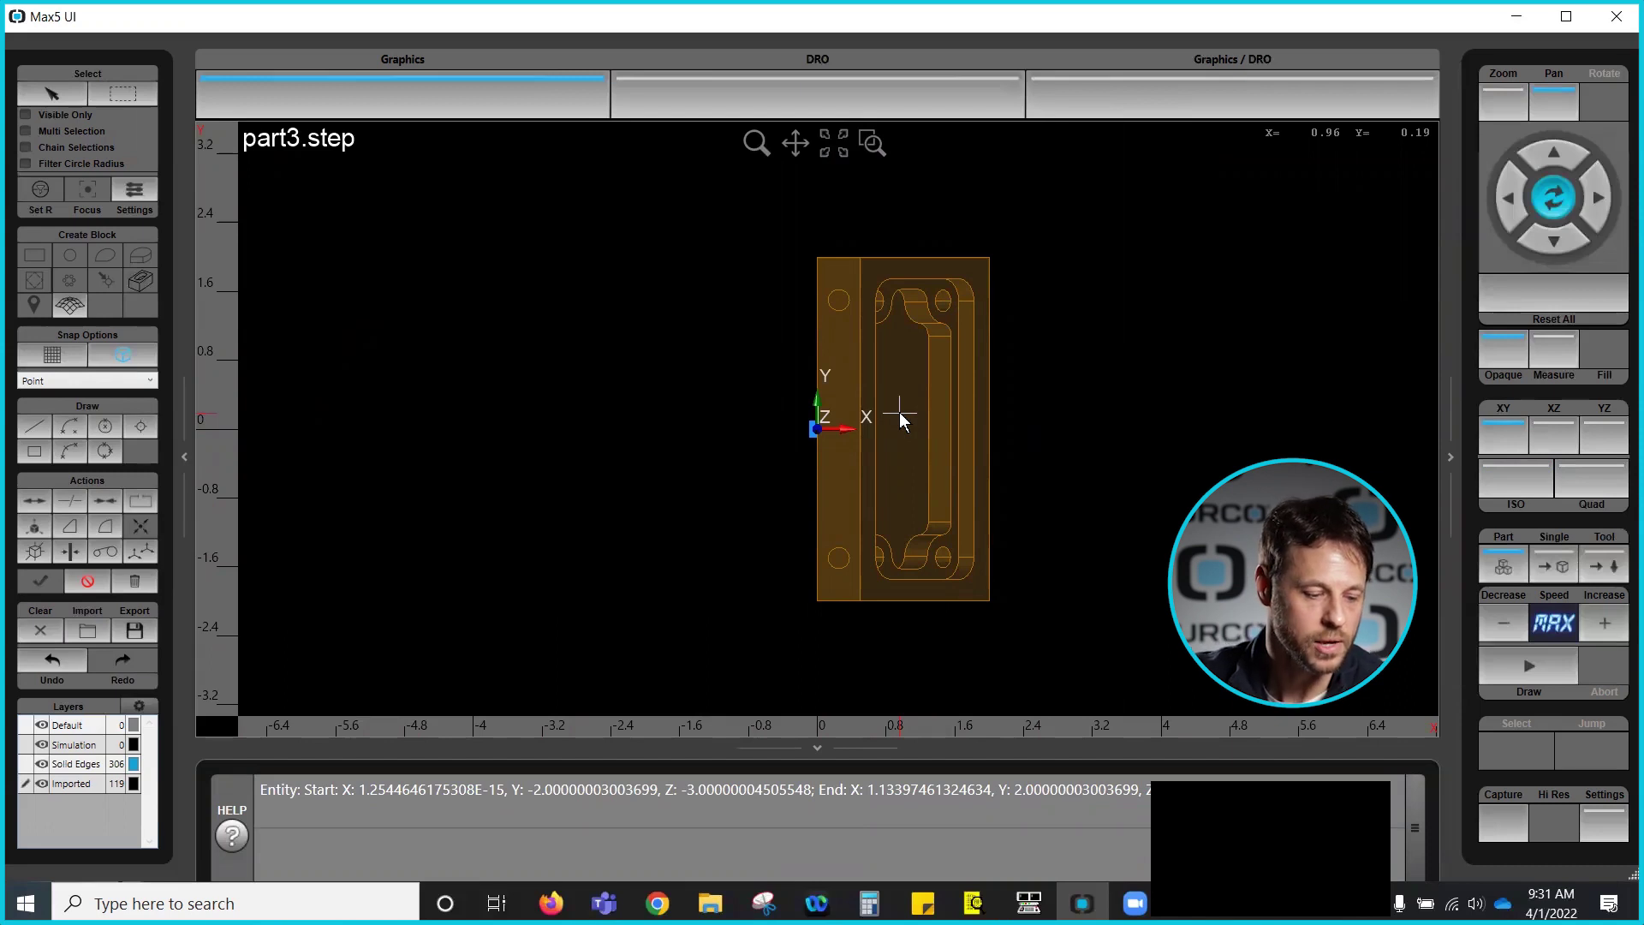
Step: Deselect the part and undo the 90-degree B rotation
click(87, 581)
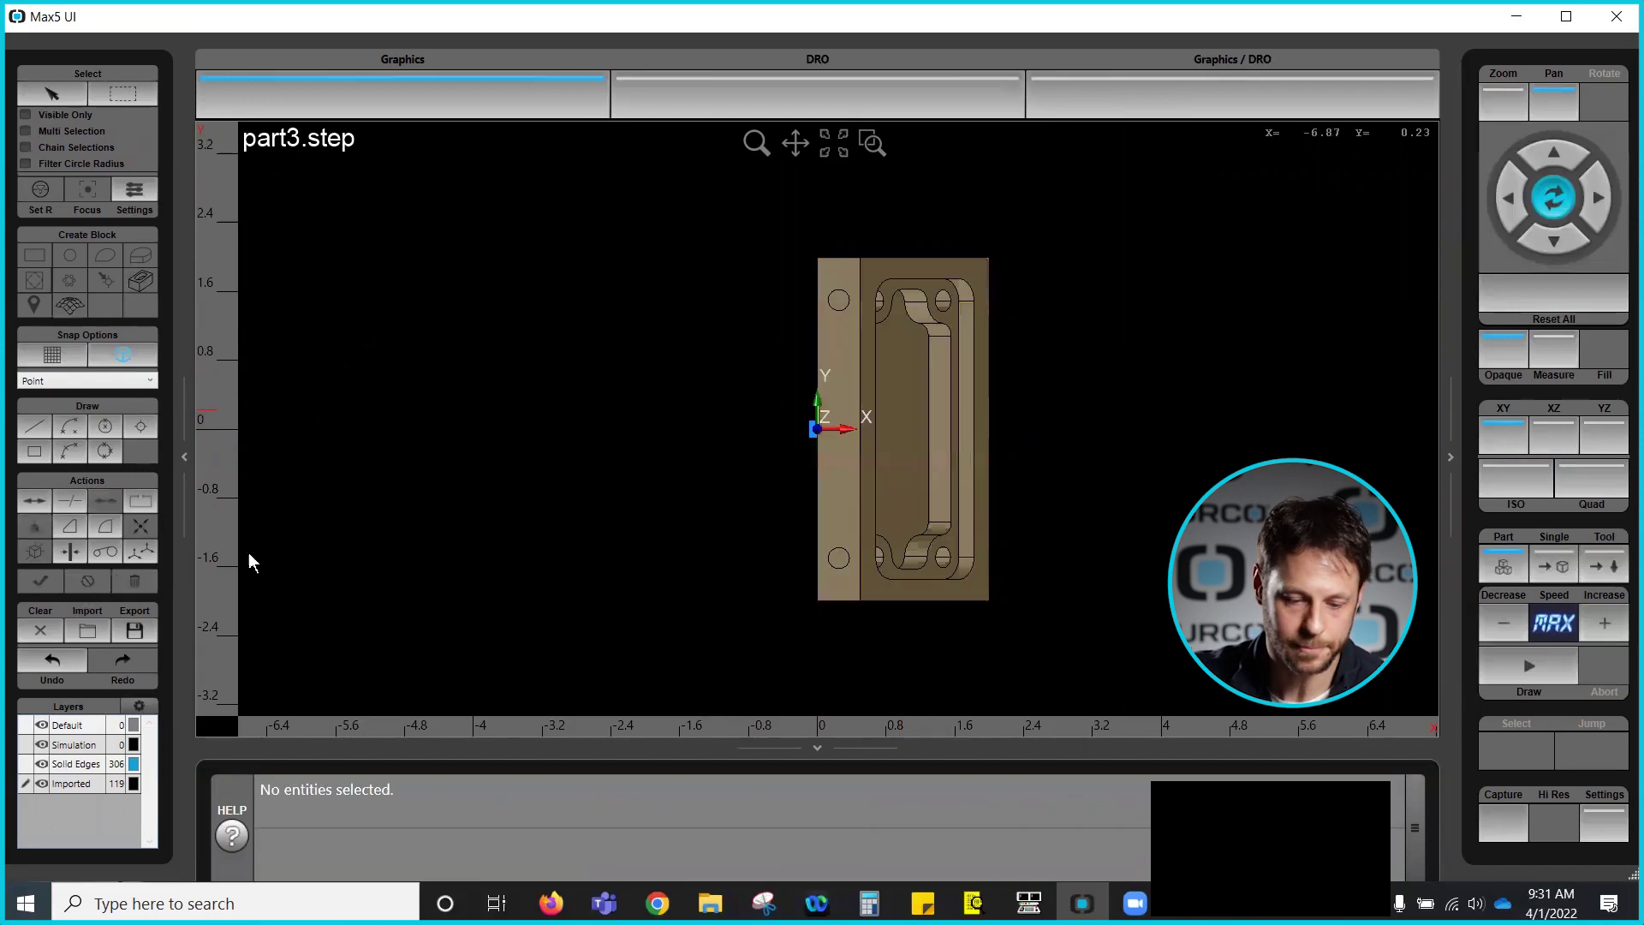
click(58, 660)
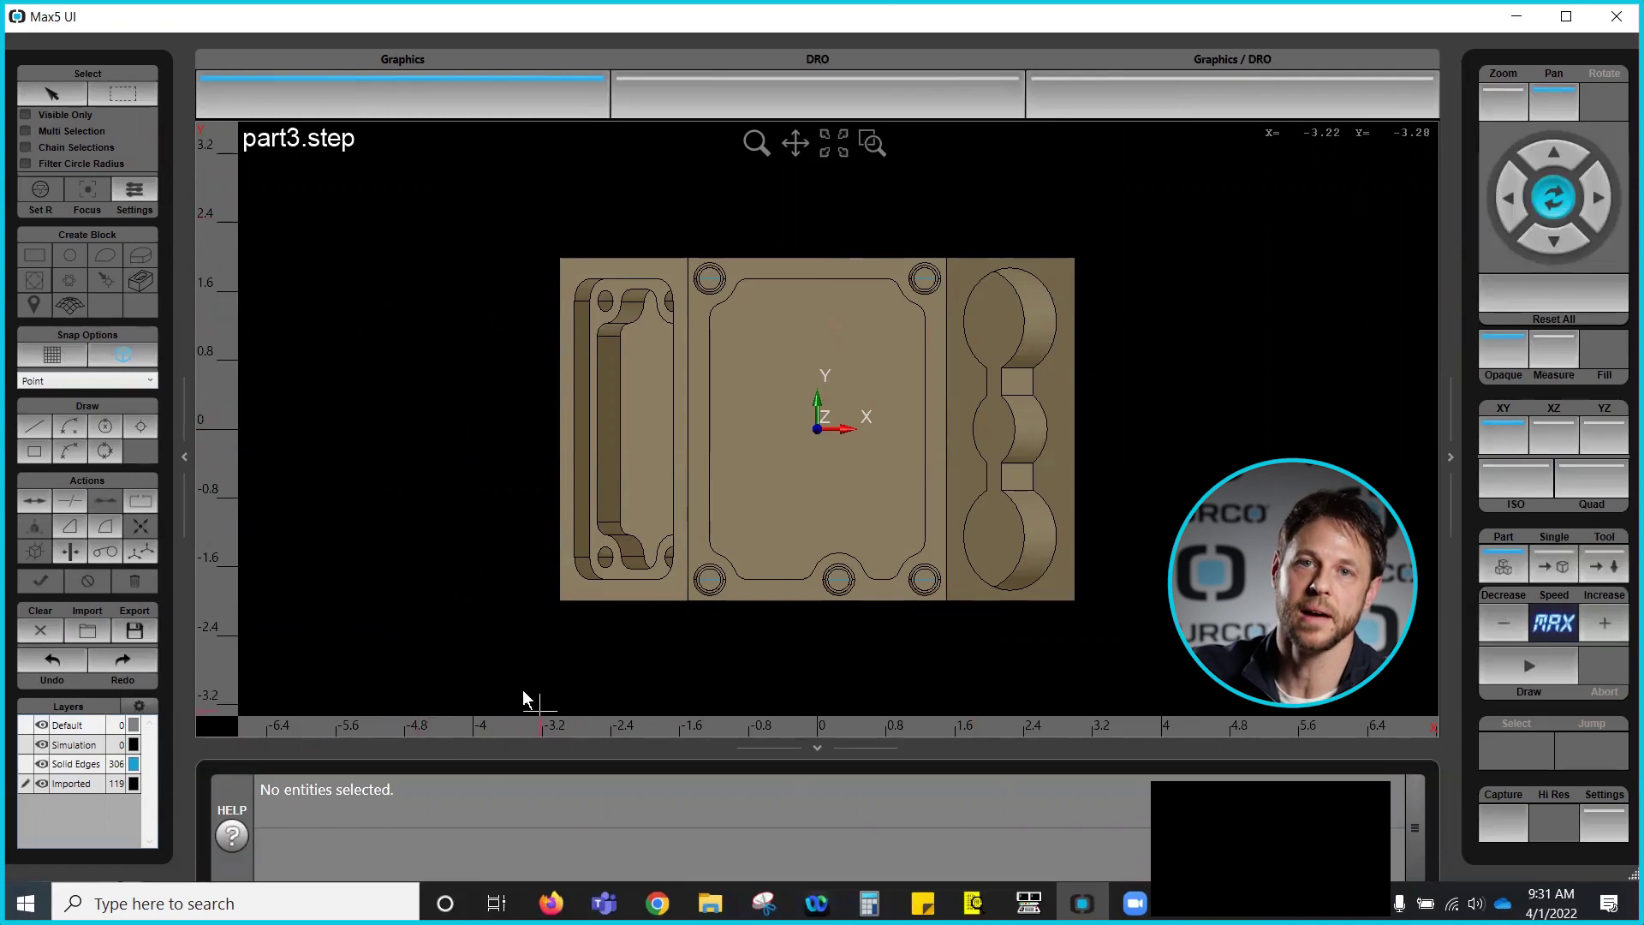
scroll(514, 437, down, 3)
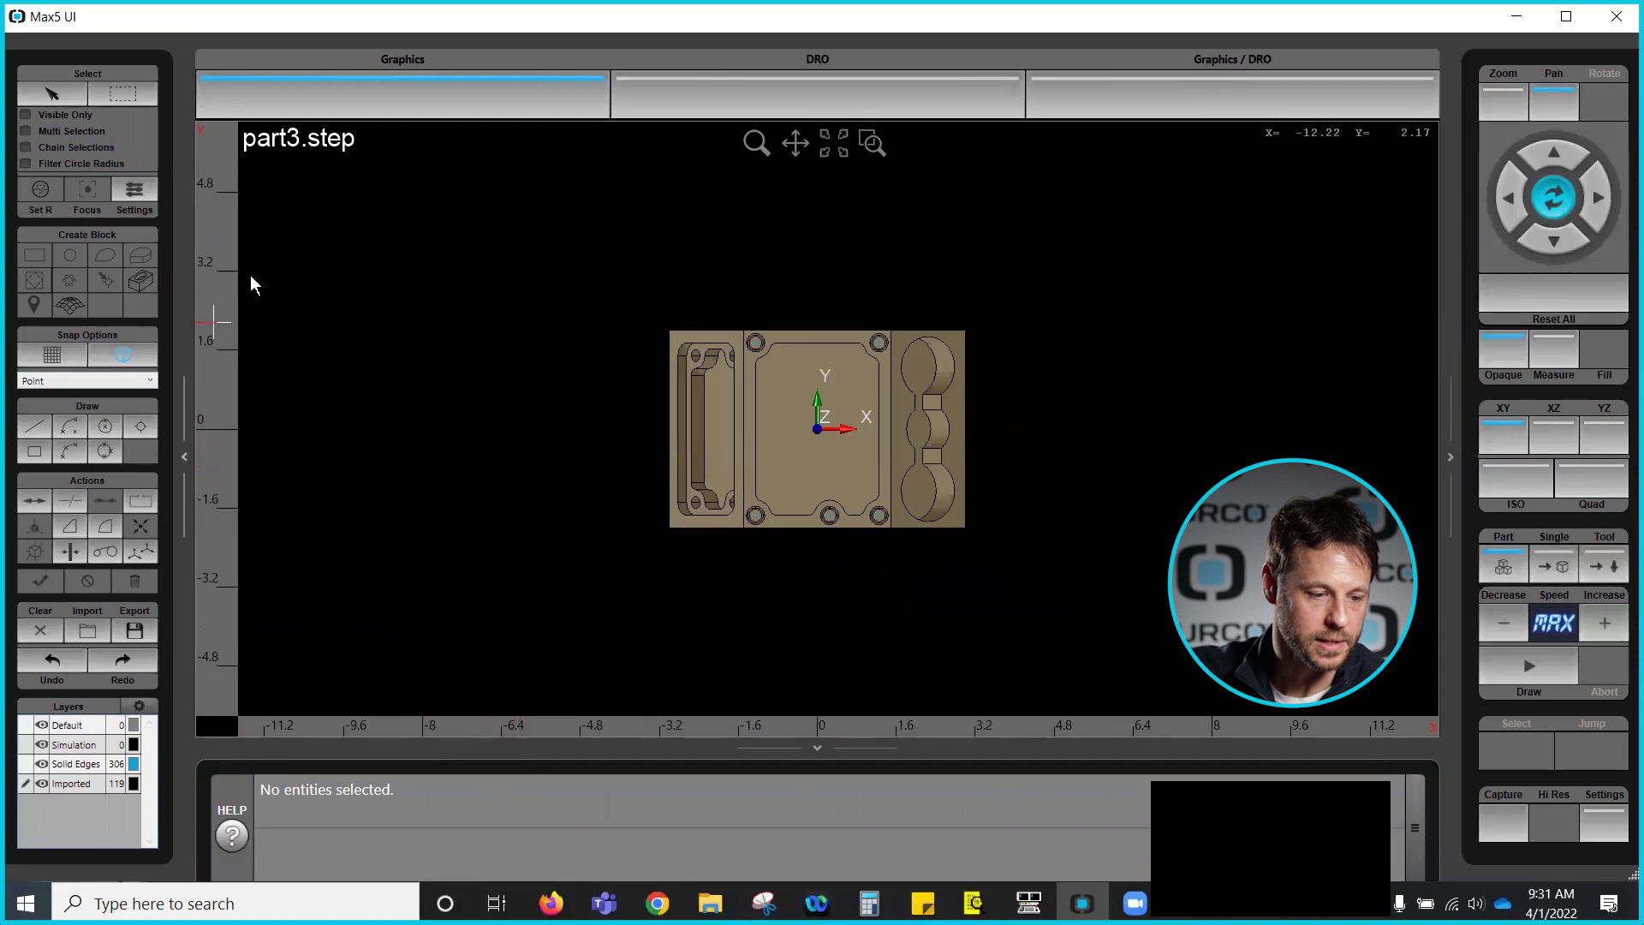
scroll(274, 458, up, 2)
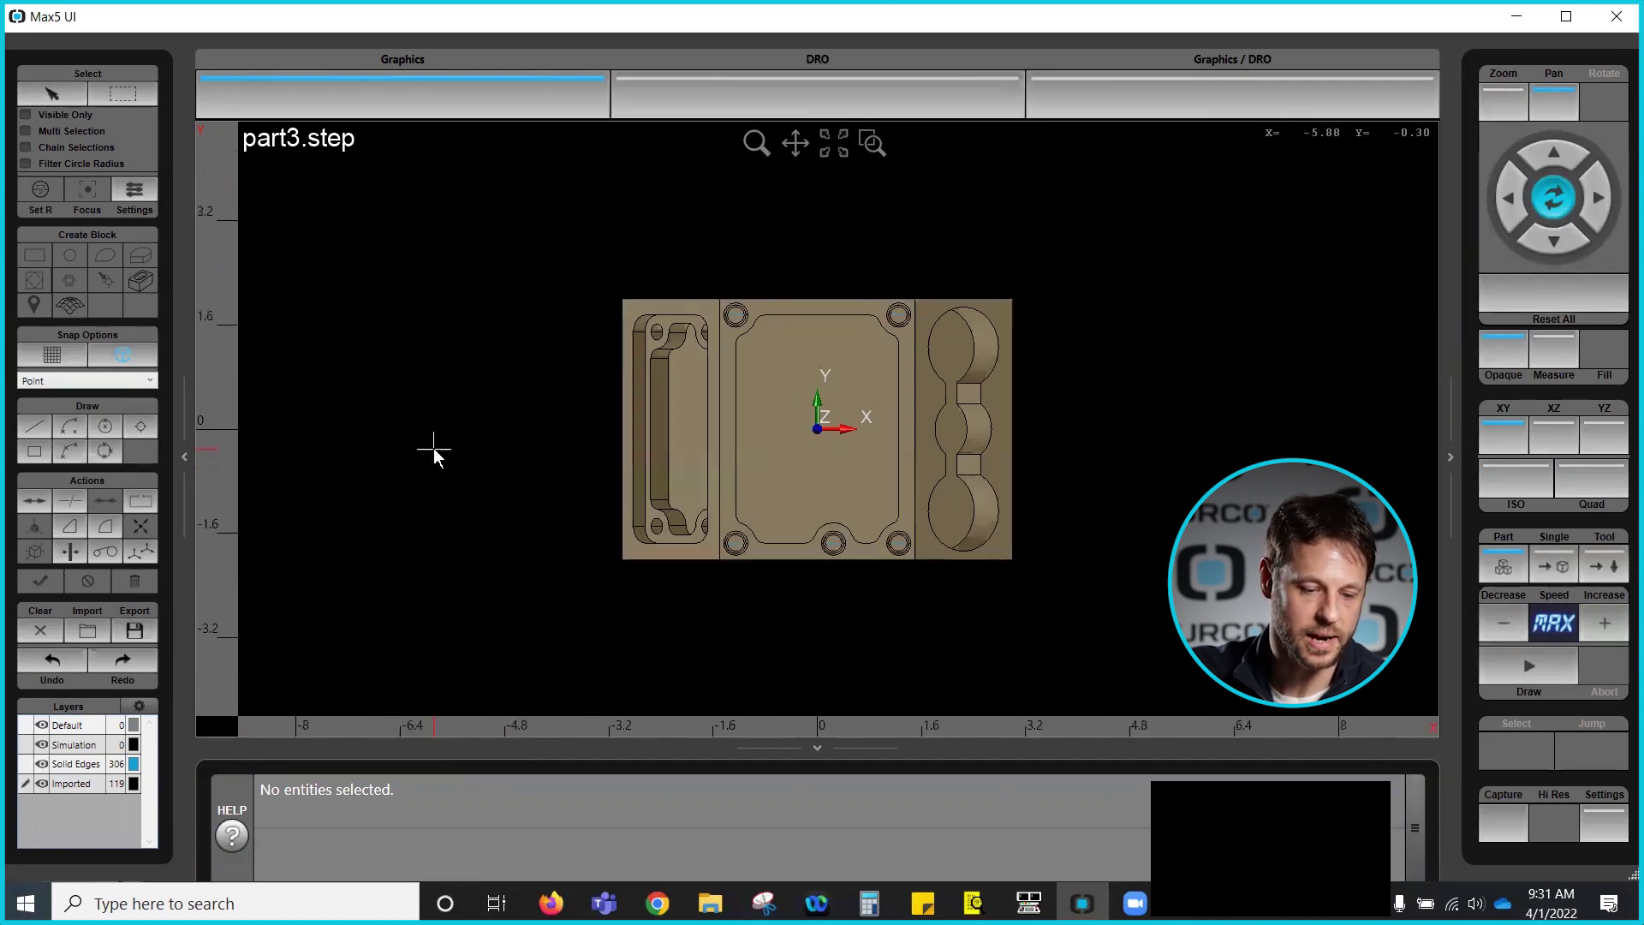